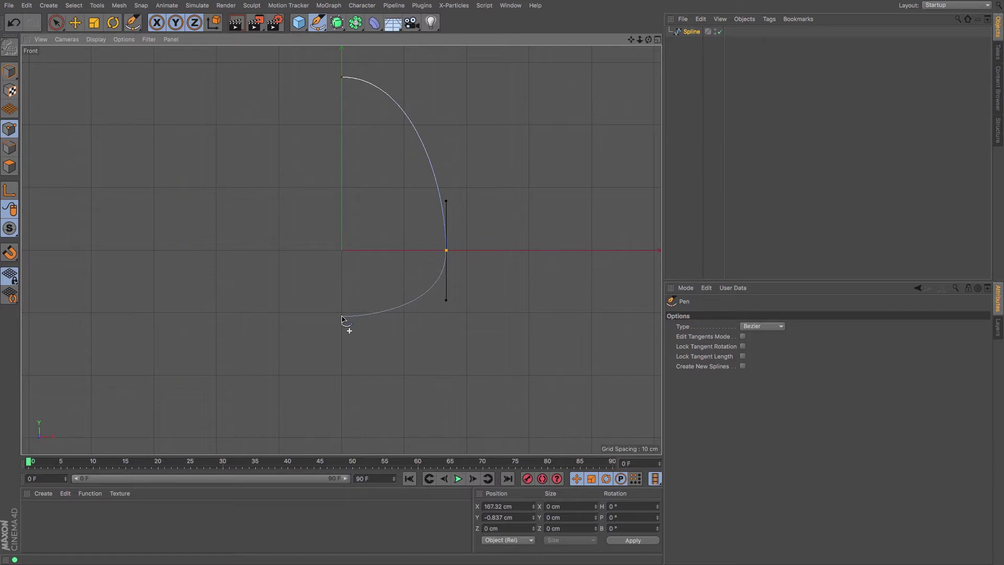
End the half-egg profile with a bottom point near the vertical axis and set that point's X position to 0 cm.
click(342, 314)
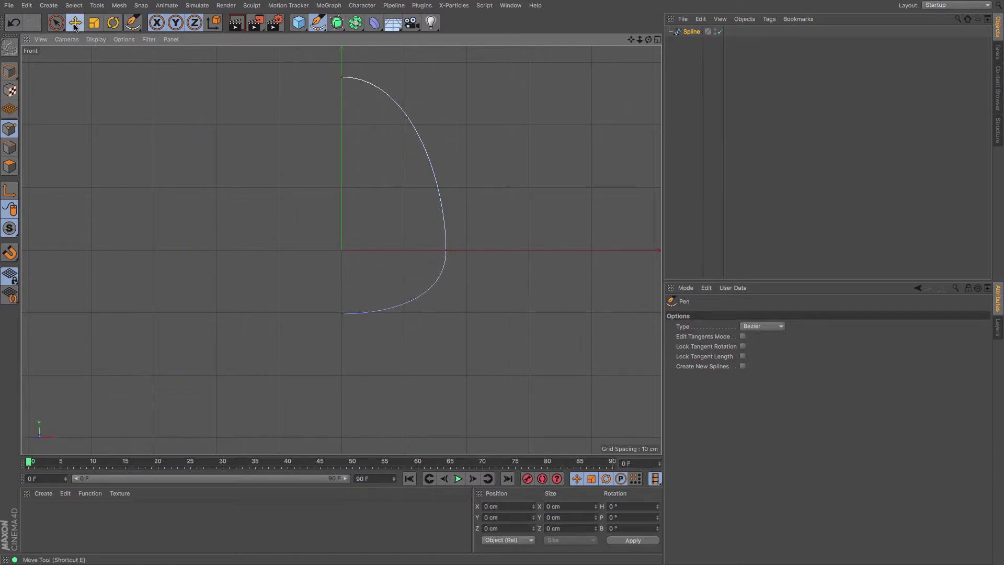
click(75, 23)
click(342, 79)
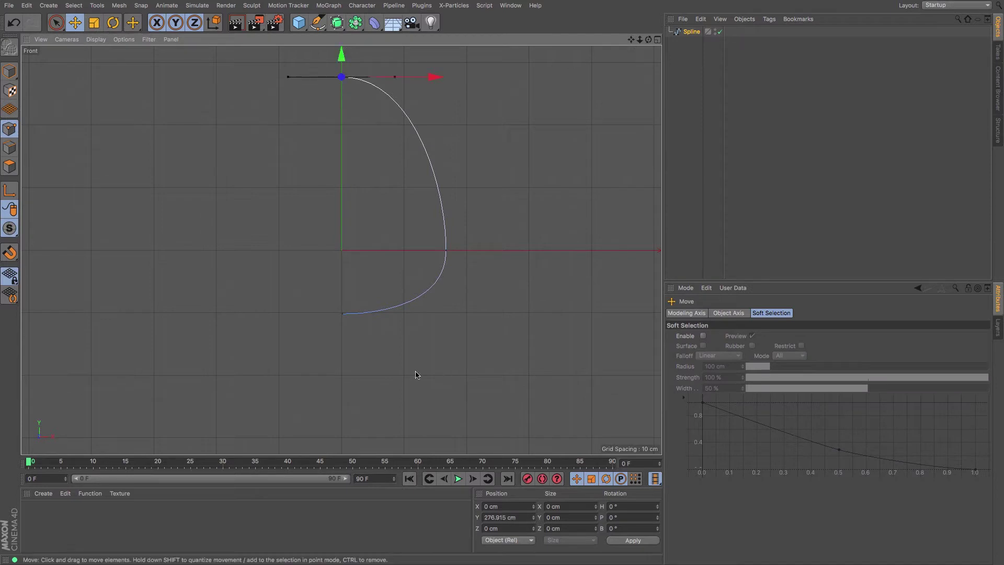
click(343, 314)
click(506, 507)
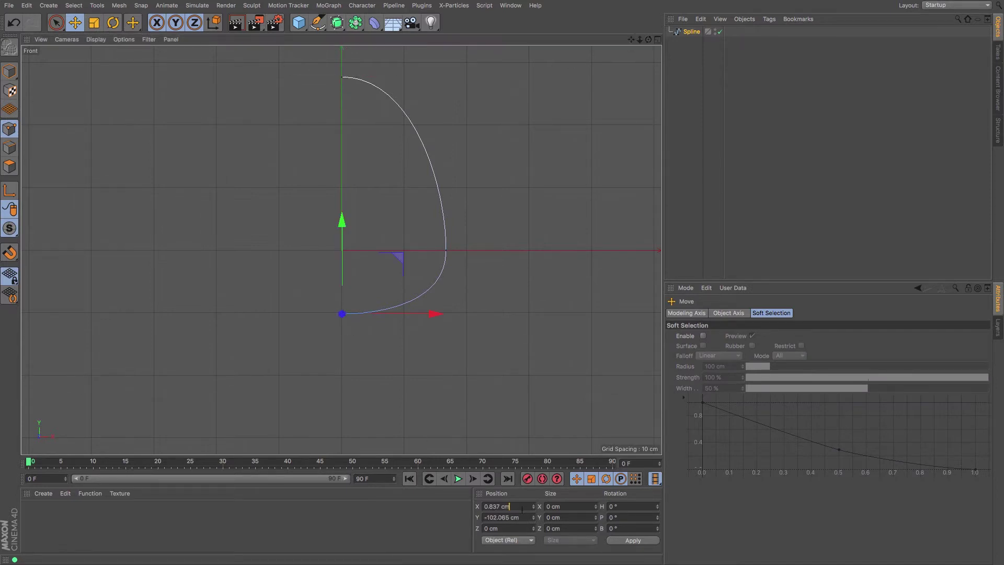
text(0)
key(Return)
Move the profile's widest point inward to X about 145.6 cm and settle its height at Y about -5.9 cm.
click(445, 250)
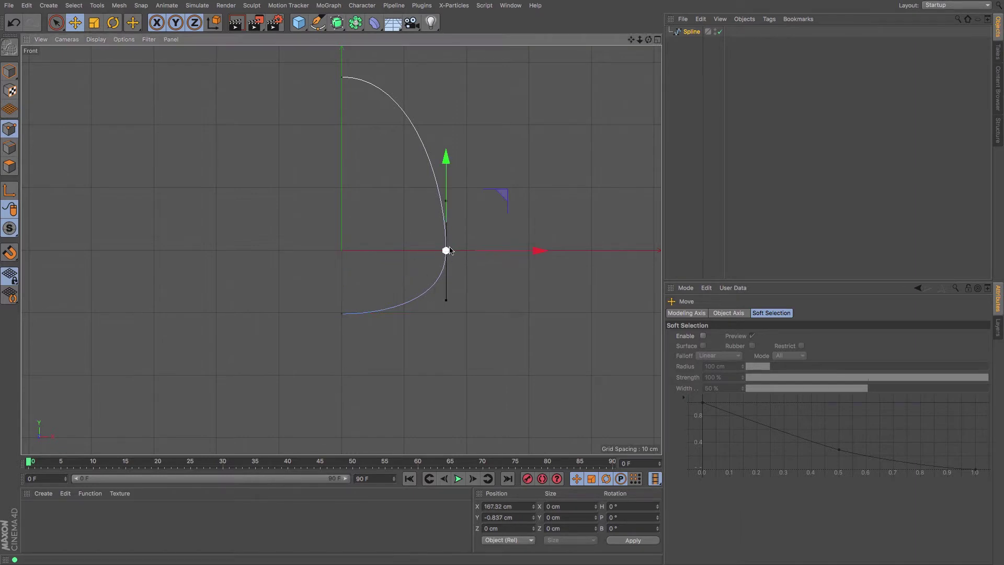
drag(446, 219, 447, 177)
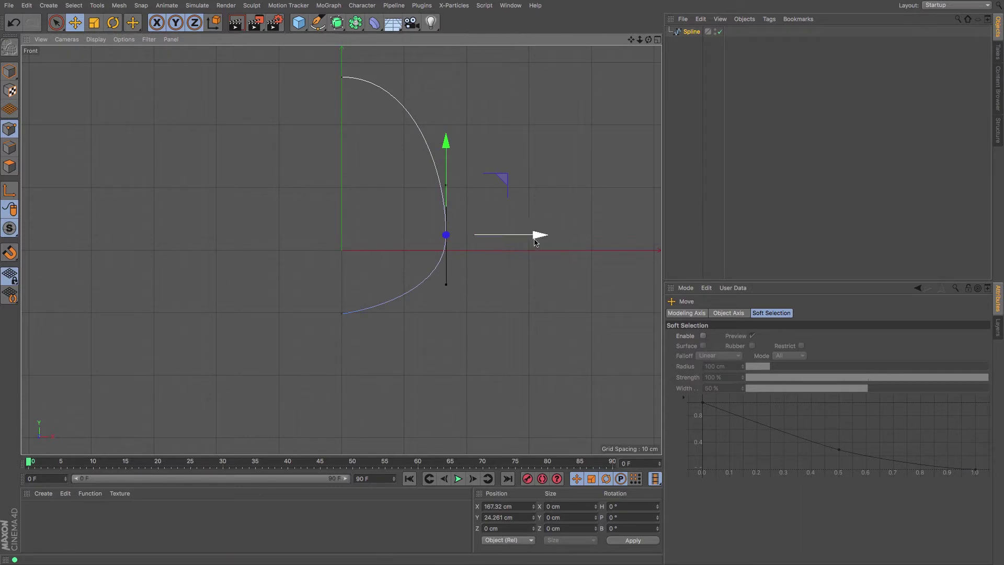
drag(534, 235, 521, 235)
click(342, 313)
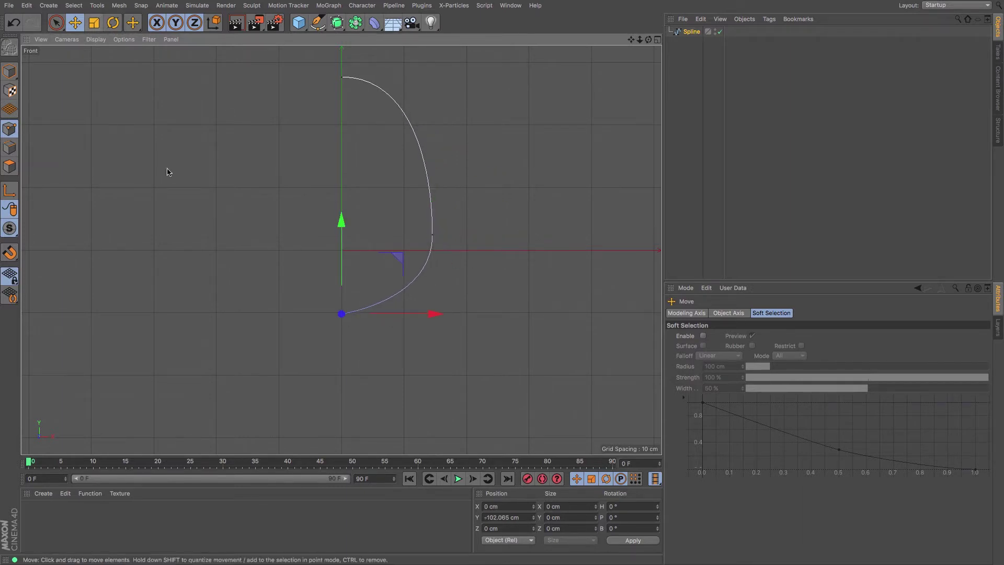
click(433, 237)
drag(435, 139, 435, 163)
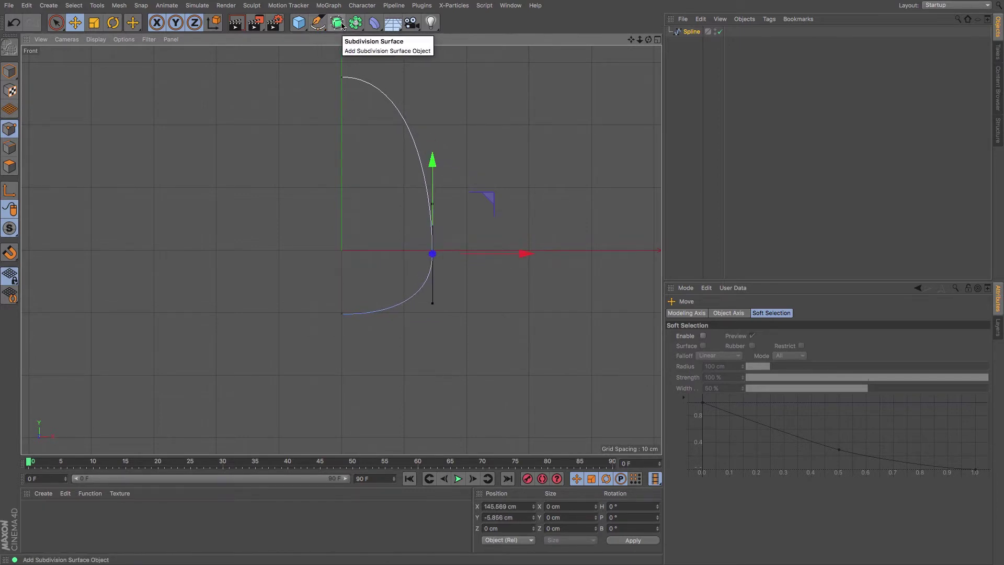
Add a Lathe object and make the spline its child to revolve the profile into a solid egg.
drag(341, 24, 377, 56)
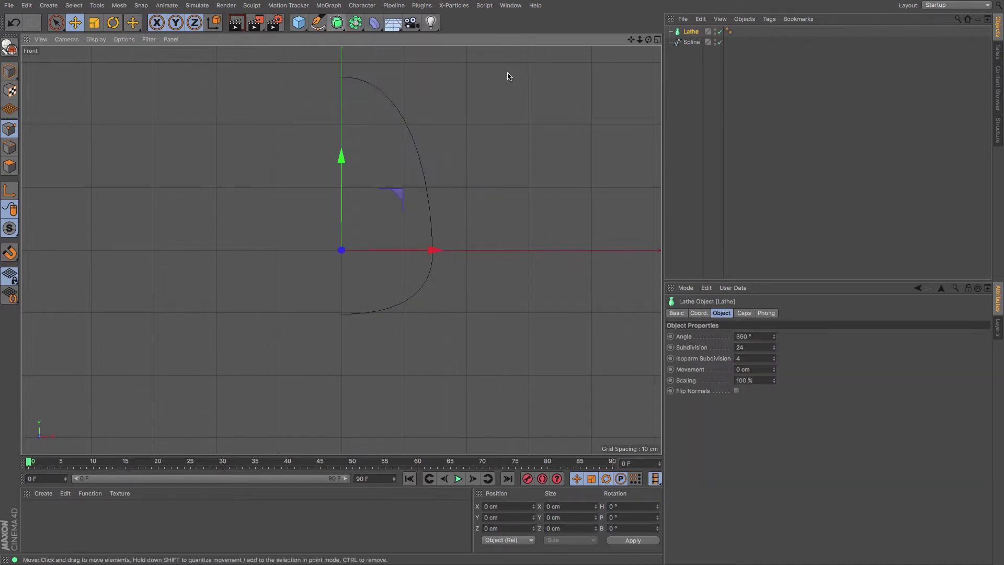
drag(692, 42, 696, 33)
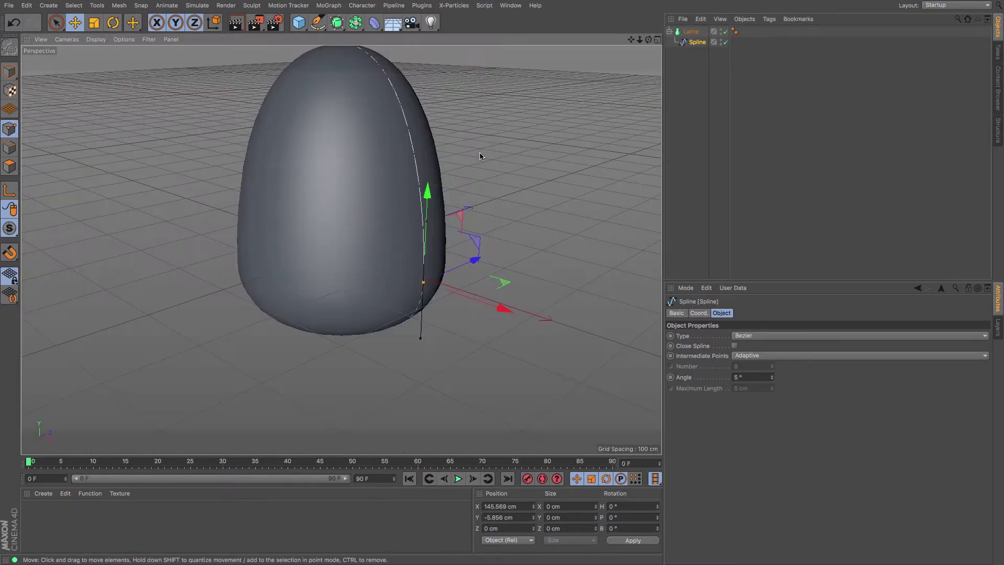
key(F1)
Raise the spline's side point to Y about 18.4 cm and pull it inward to X about 127.7 cm.
drag(632, 40, 660, 21)
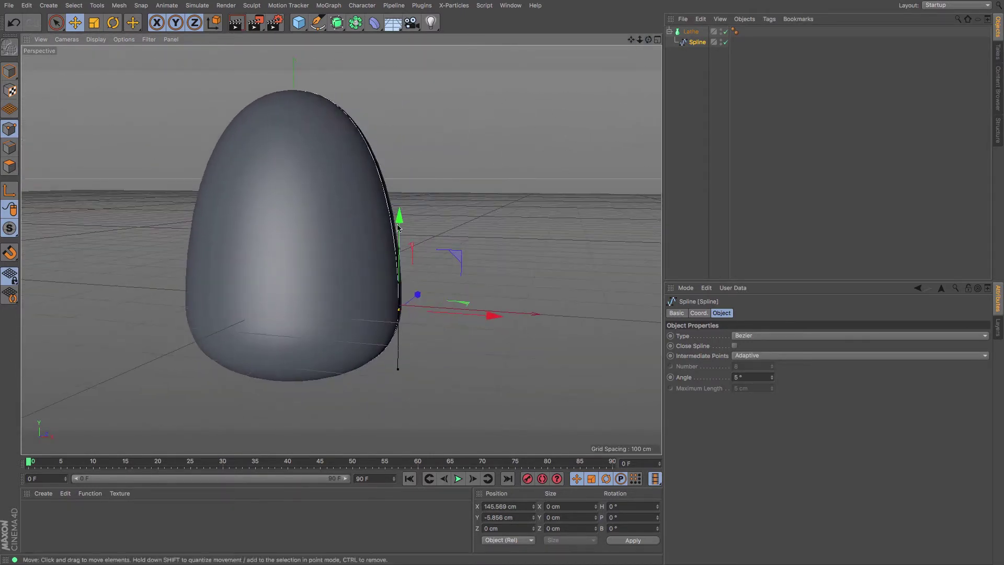
drag(405, 225, 405, 201)
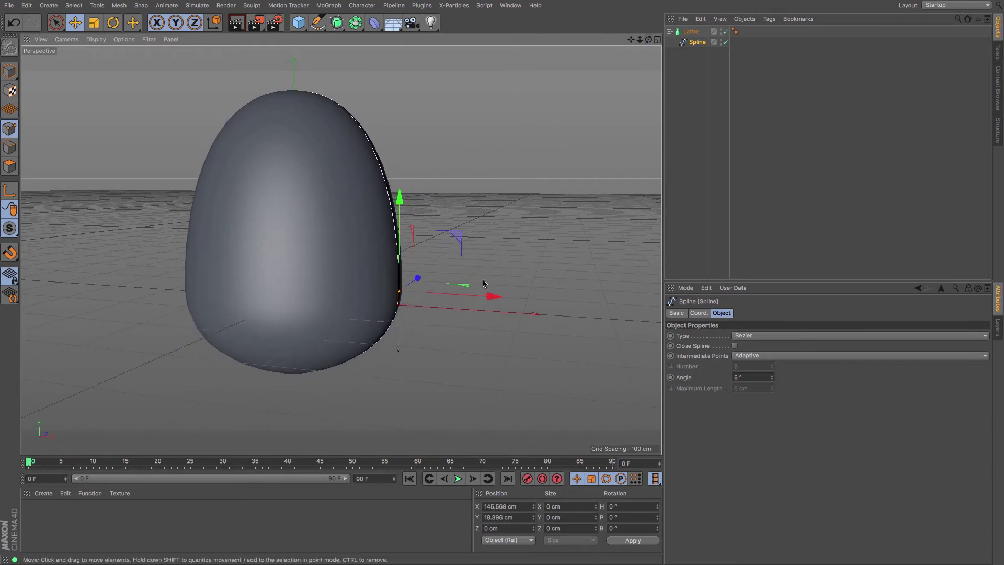
drag(490, 295, 481, 299)
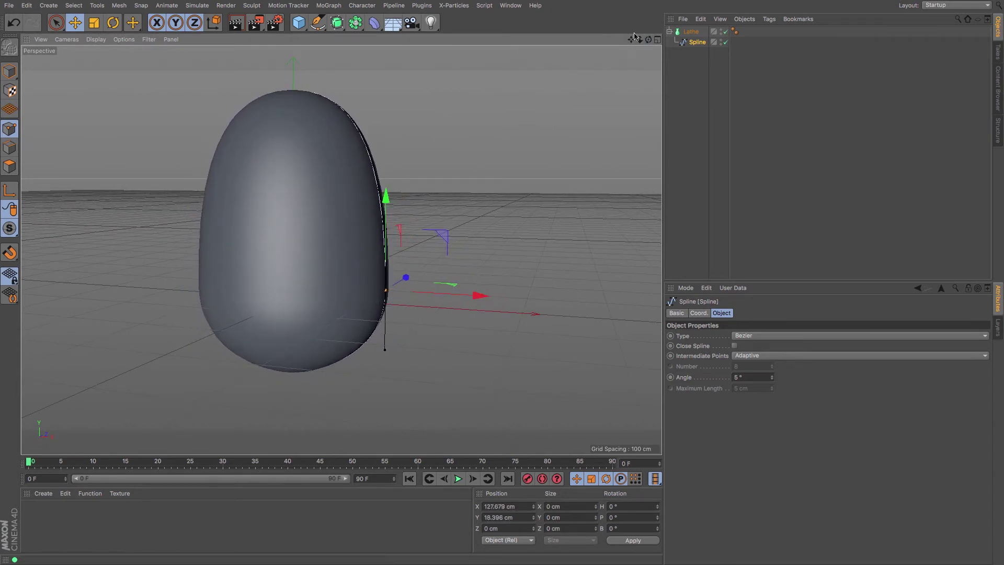
Shorten the tangent handles of the spline's top point to give the egg a narrower tip.
drag(649, 41, 648, 63)
click(291, 76)
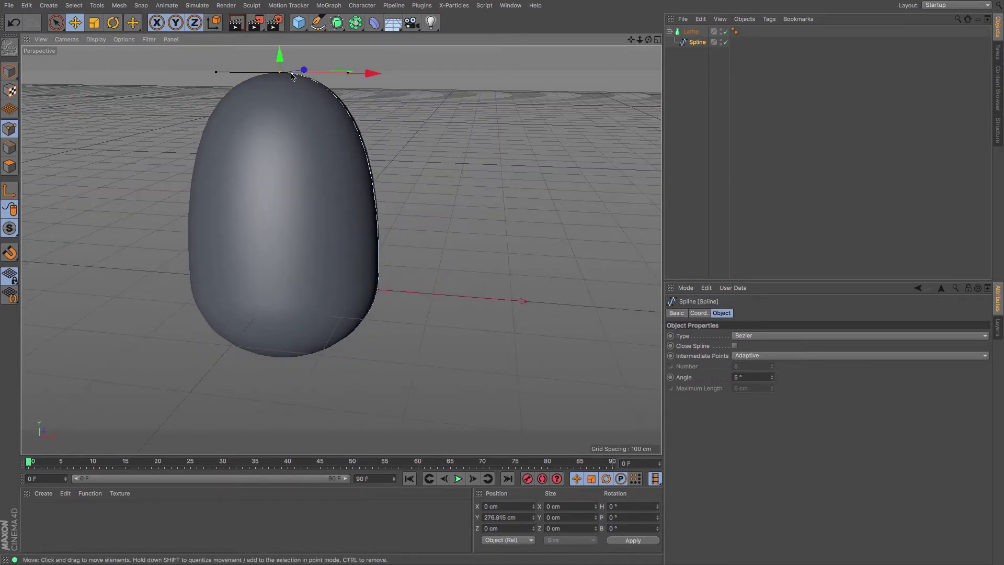
key(F4)
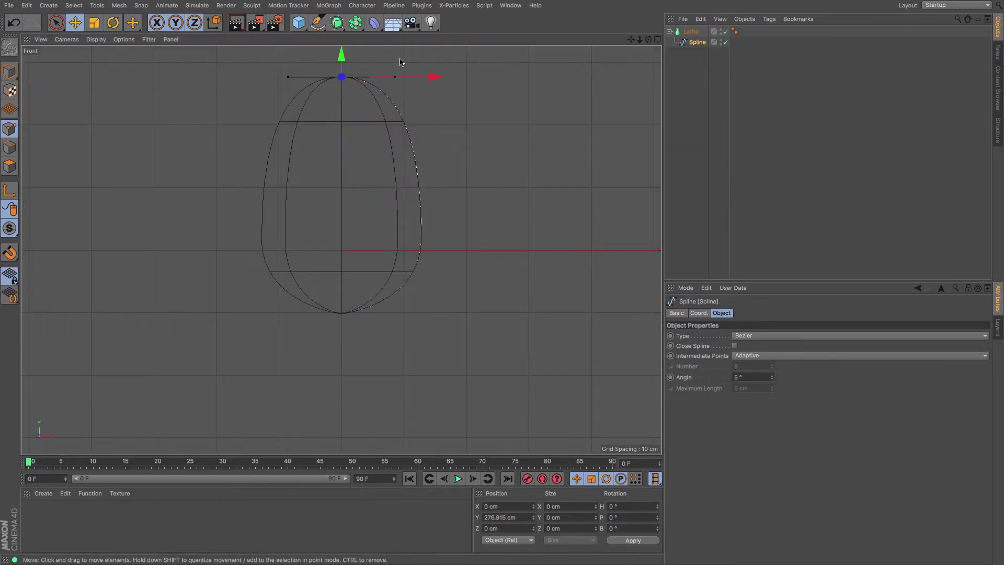
scroll(400, 62, up, 5)
drag(380, 133, 298, 134)
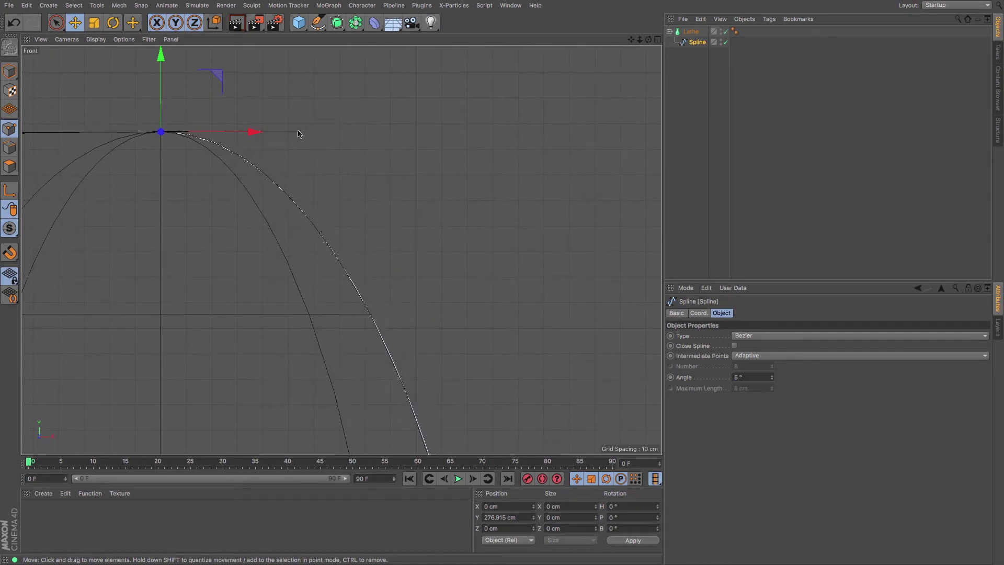
Lengthen the side point's lower tangent to round the egg's base, and deselect the spline.
scroll(413, 132, down, 6)
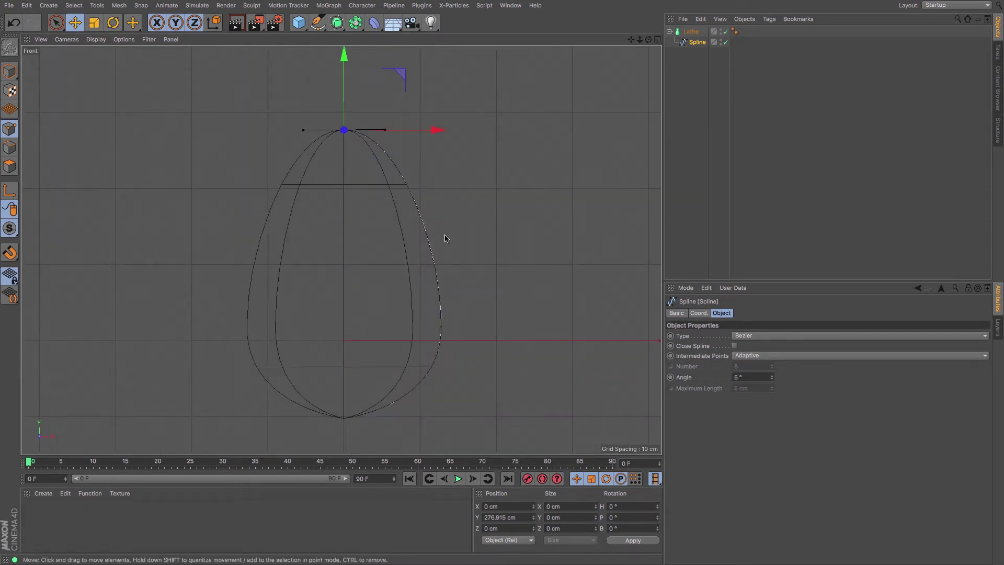
click(343, 419)
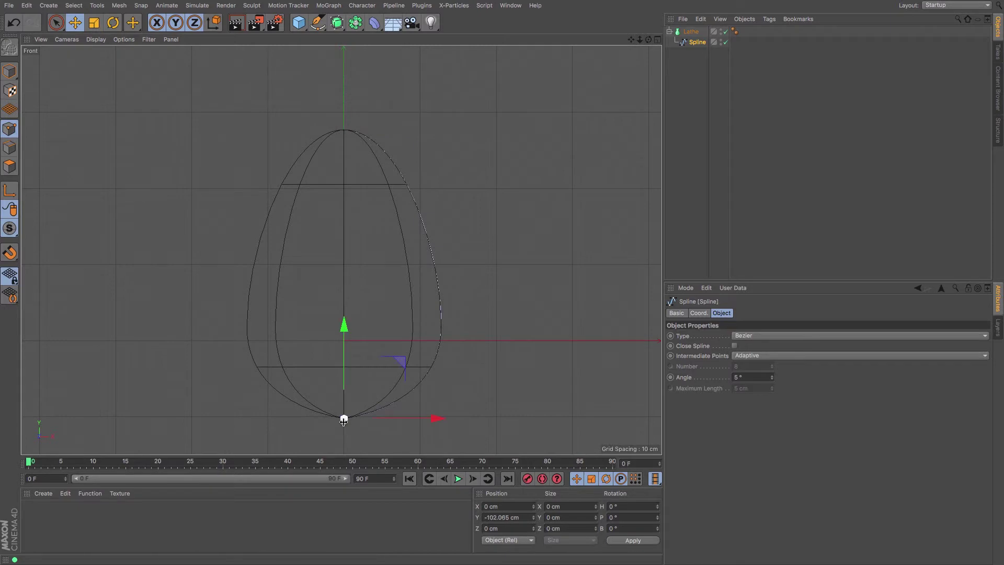
click(441, 327)
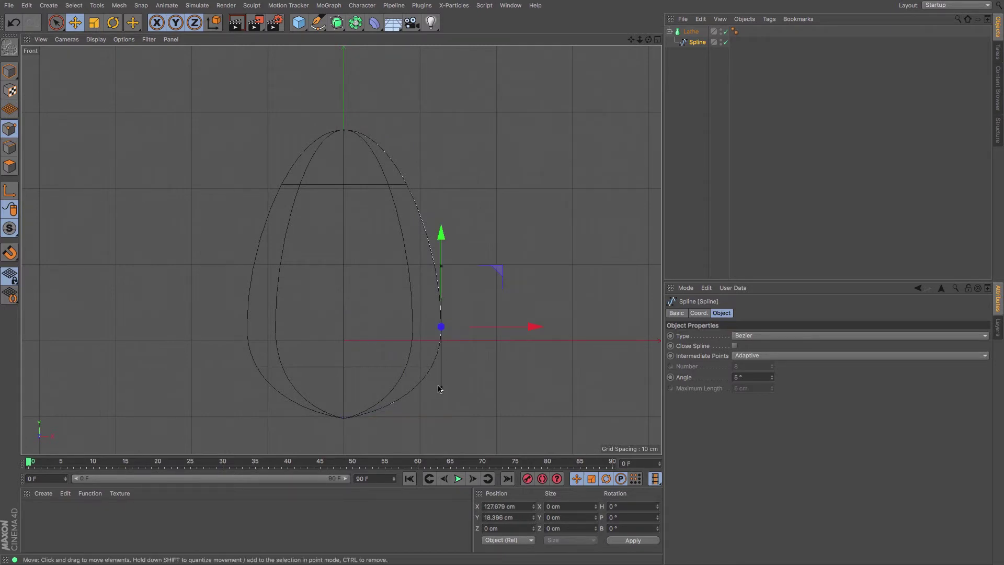
drag(442, 389, 440, 406)
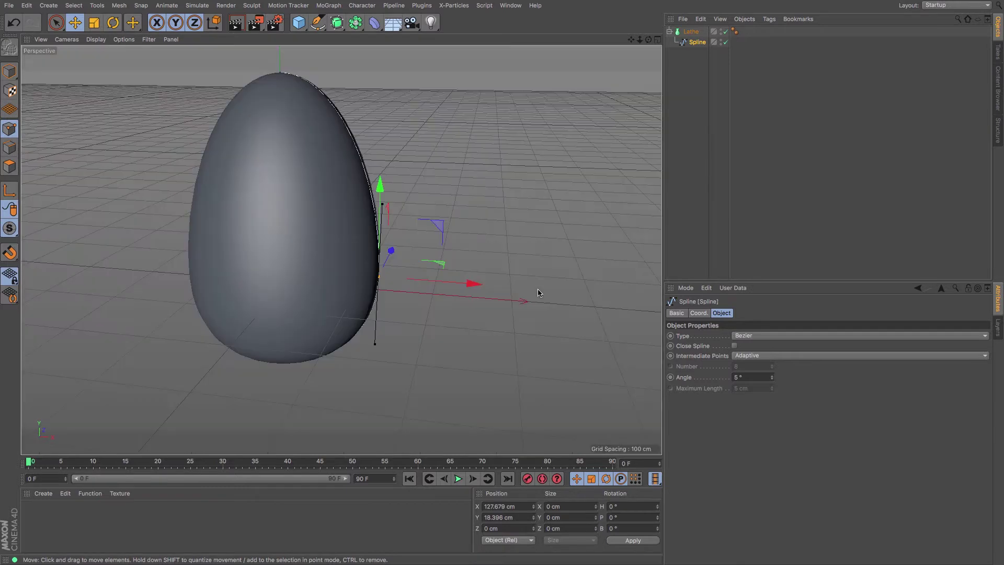
key(F1)
click(697, 158)
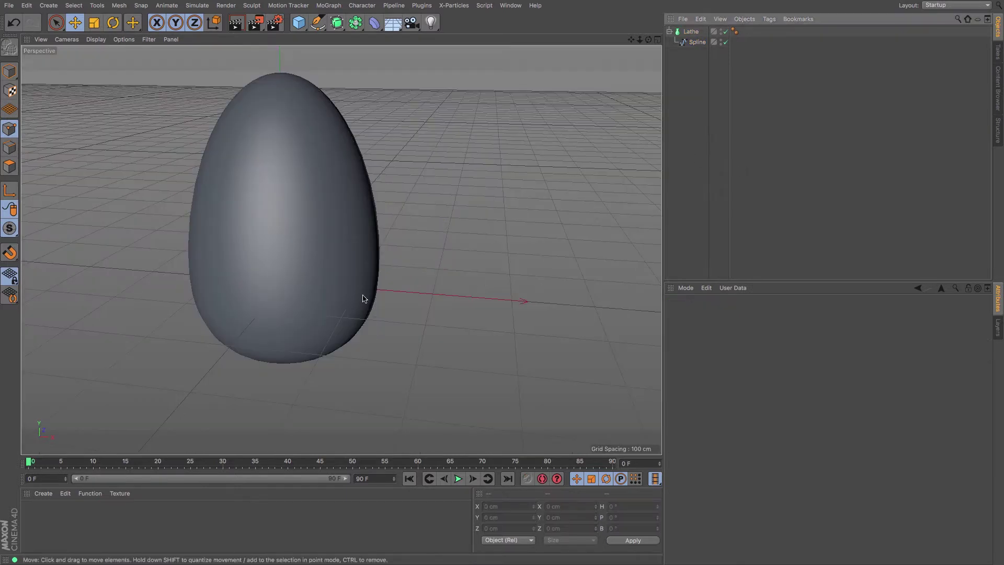
Create a polygon copy of the Lathe egg with Current State to Object.
key(h)
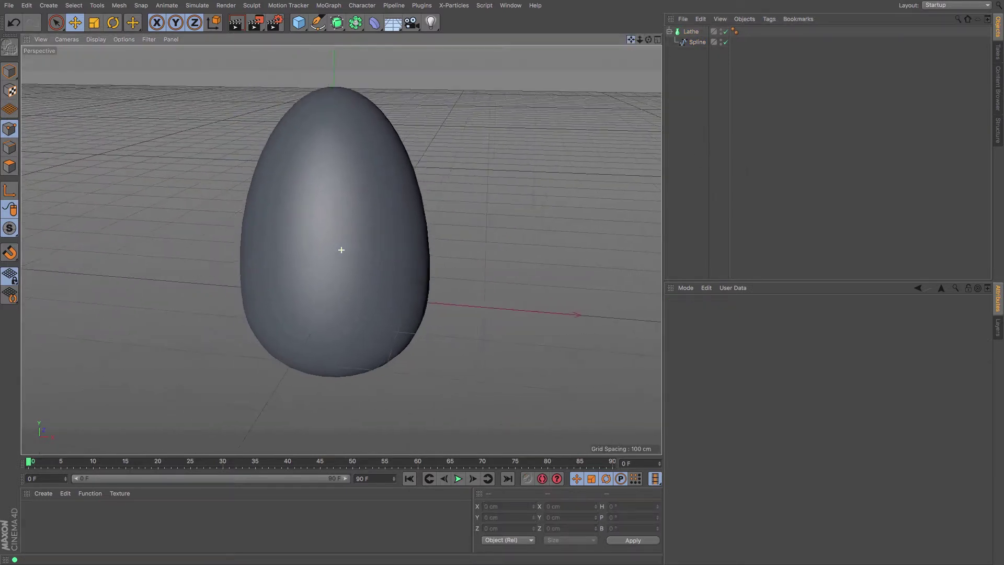
drag(341, 250, 352, 252)
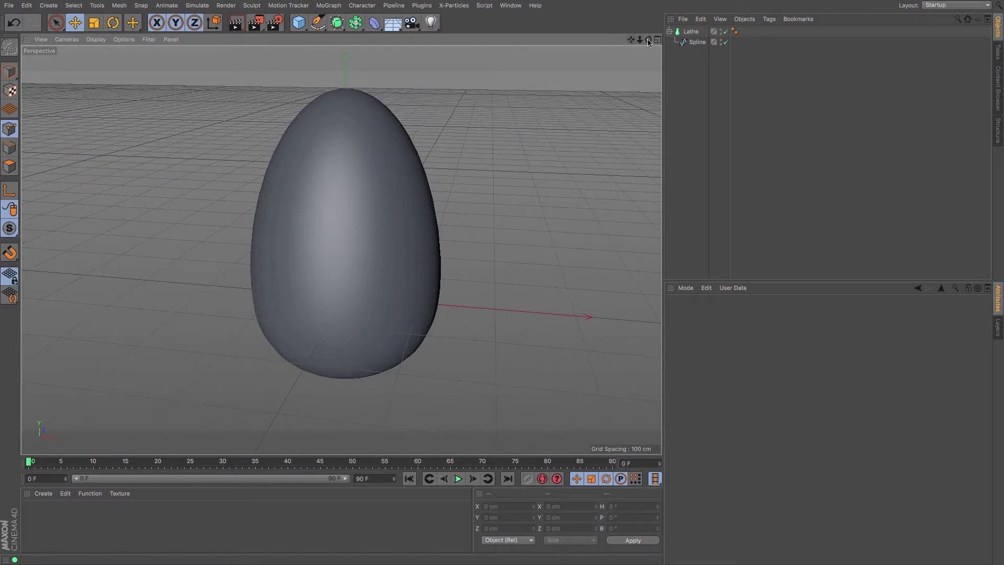
drag(649, 39, 341, 249)
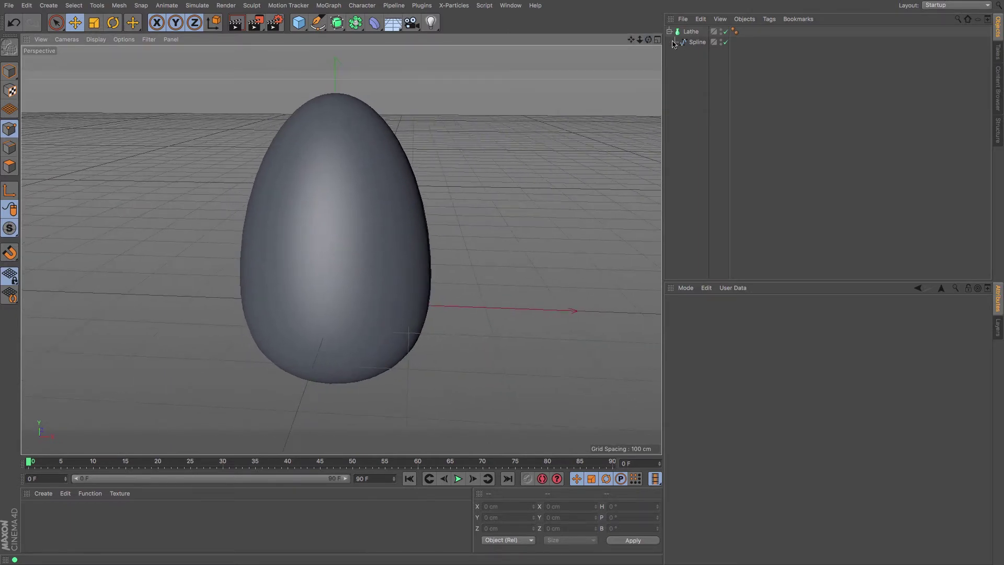
right_click(688, 33)
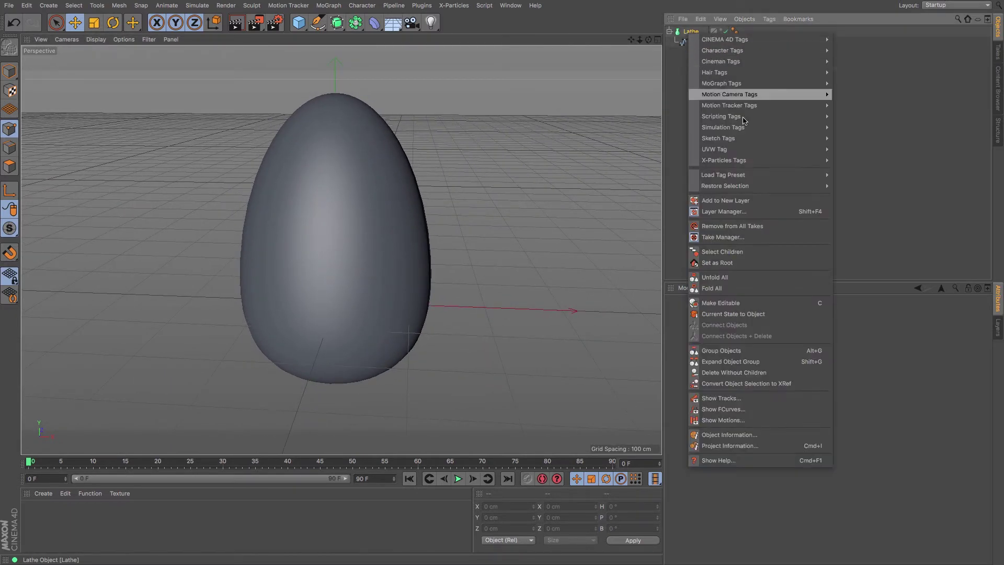
click(763, 316)
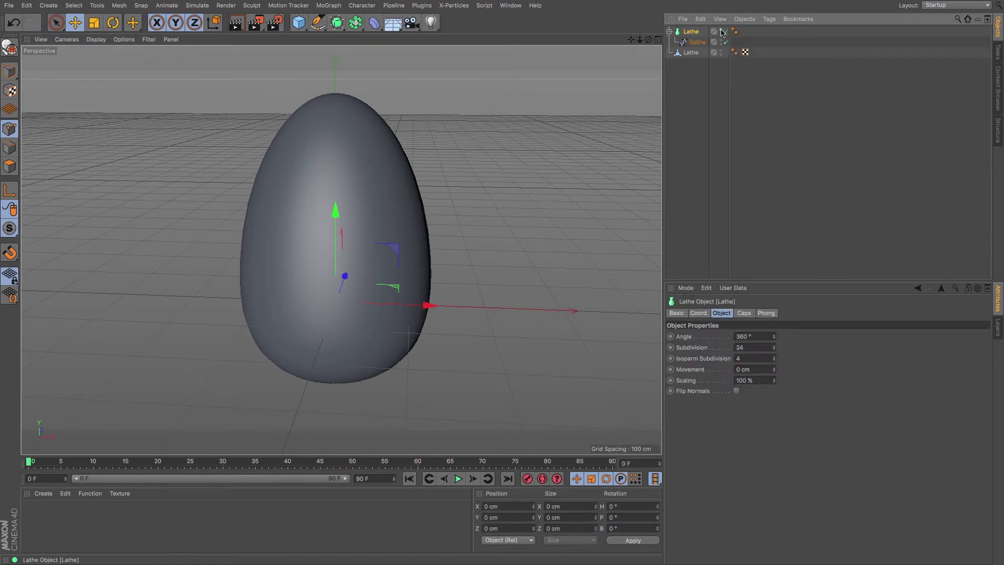
Hide and collapse the original Lathe and select its polygon copy.
click(669, 31)
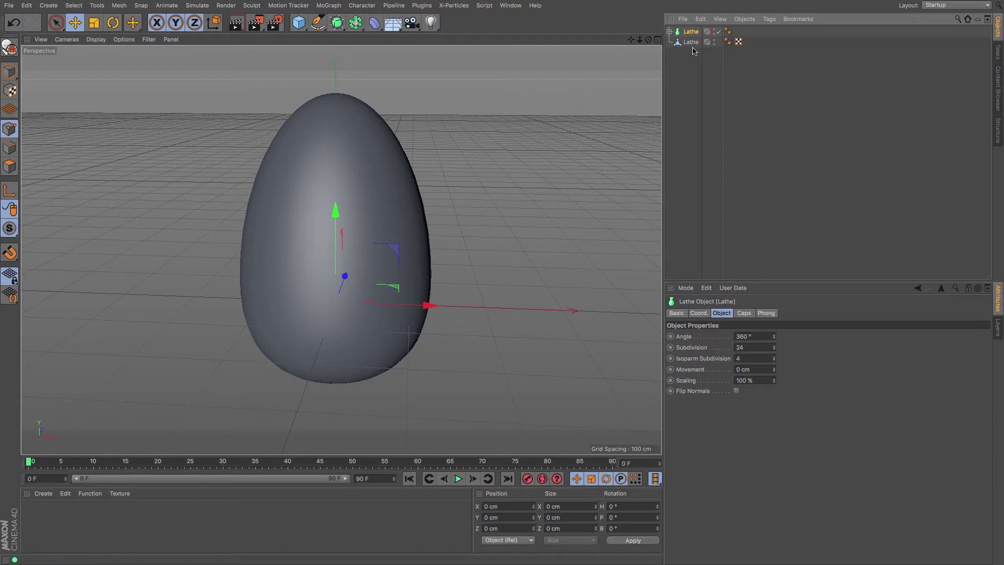
click(692, 53)
click(691, 42)
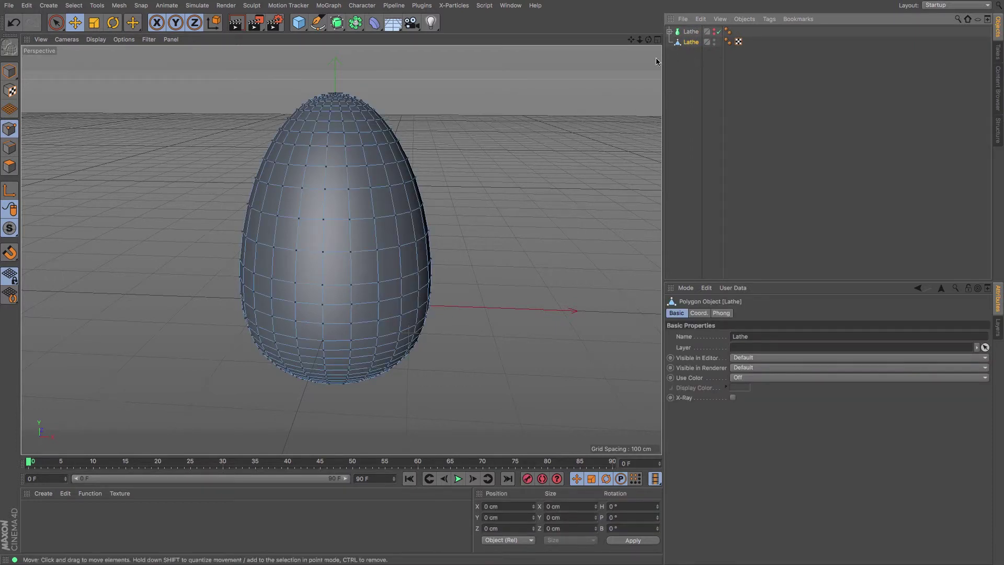
Switch to polygon editing and select all polygons of the egg mesh.
drag(650, 44, 650, 72)
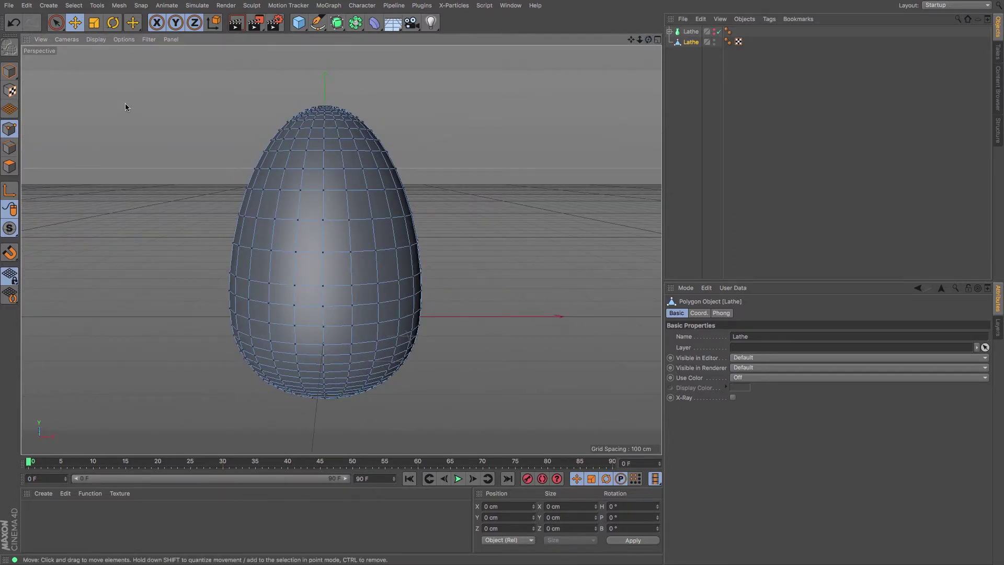
click(9, 168)
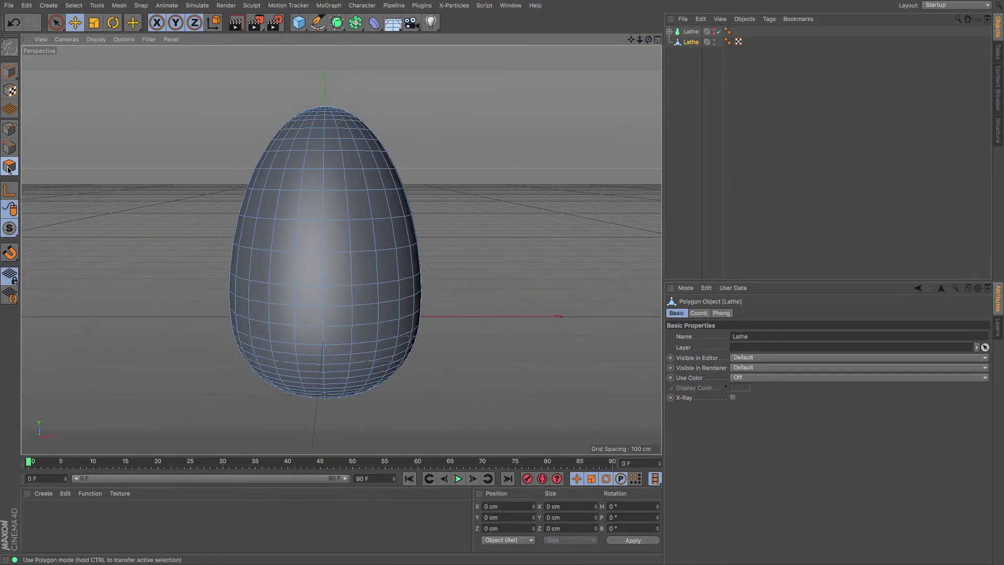
click(56, 23)
click(311, 250)
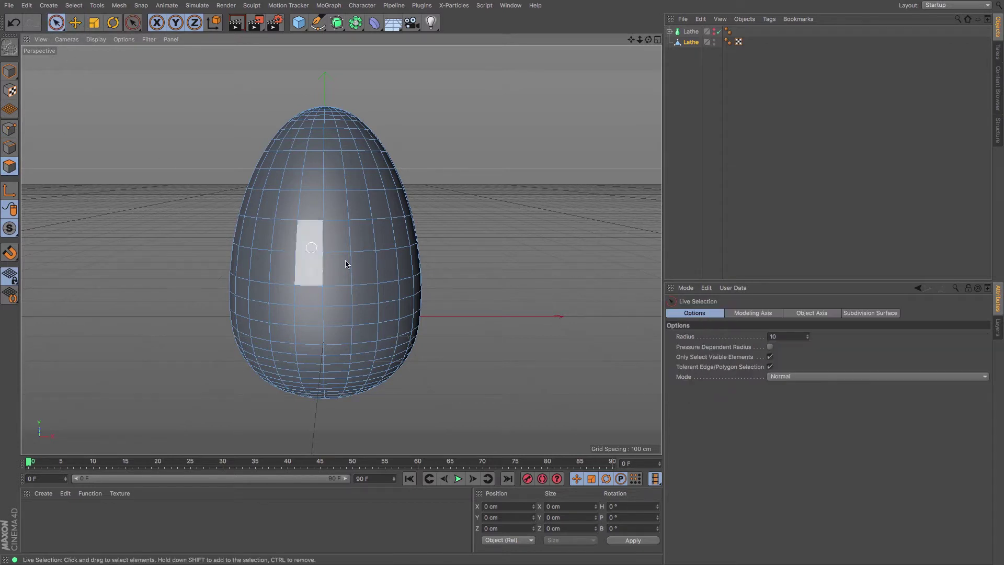
key(ctrl+a)
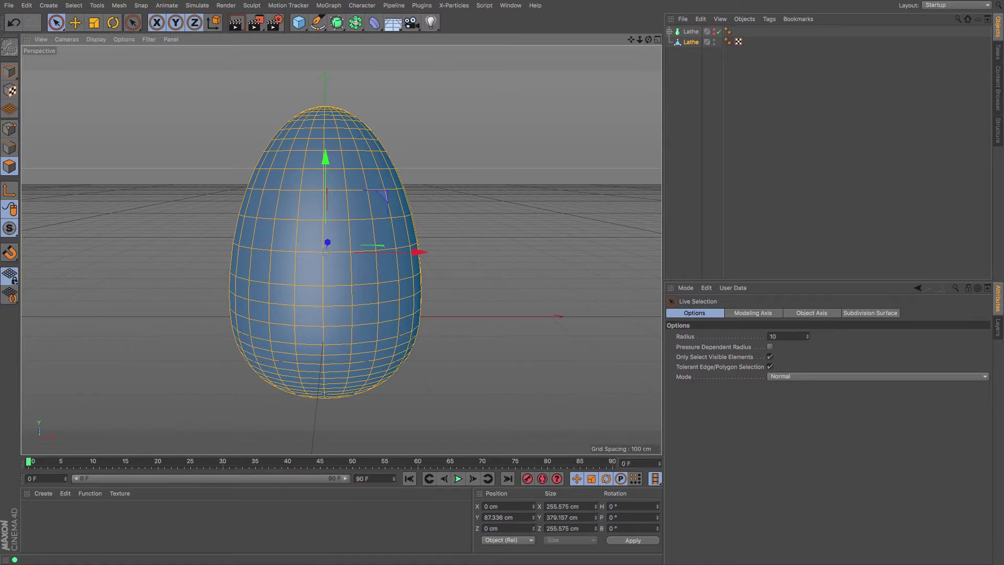
Reverse the normals of all selected egg polygons so they face outward.
drag(649, 39, 555, 63)
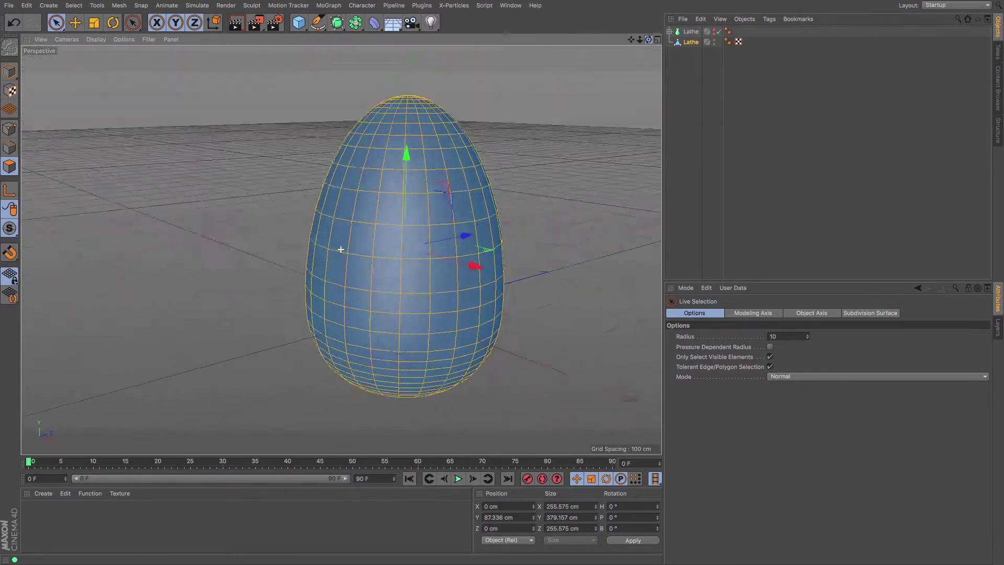
drag(506, 34, 572, 51)
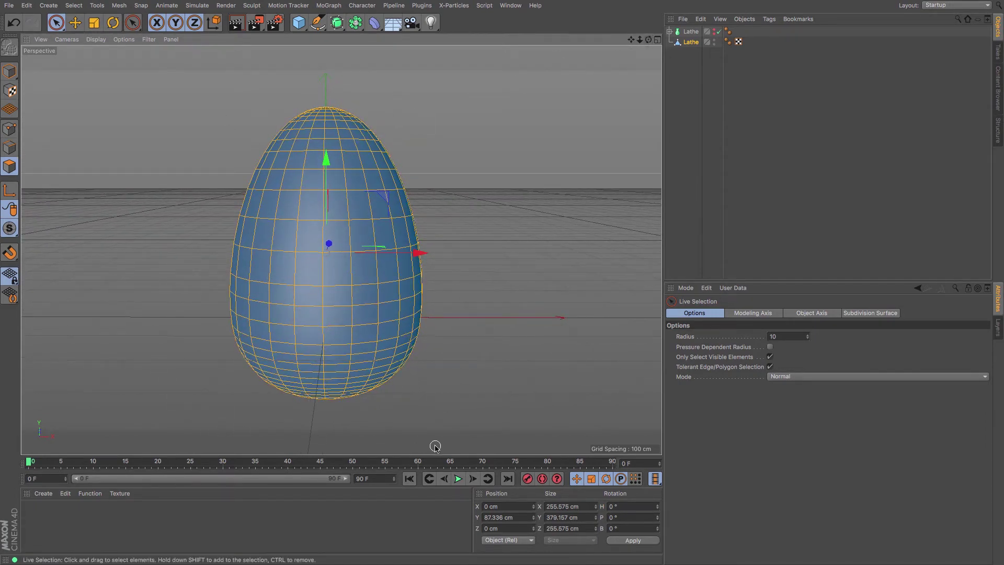
drag(362, 339, 384, 328)
right_click(341, 318)
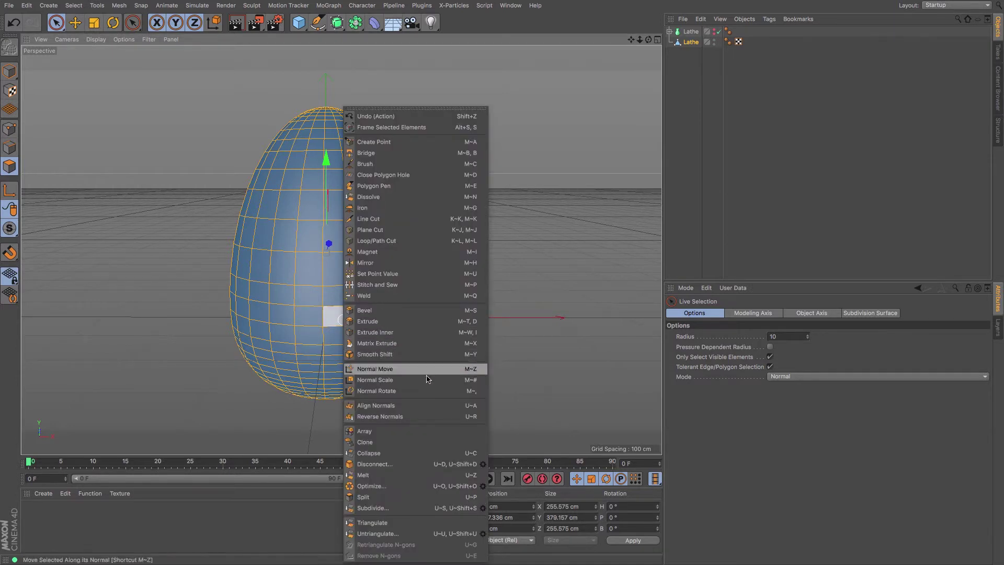
click(429, 413)
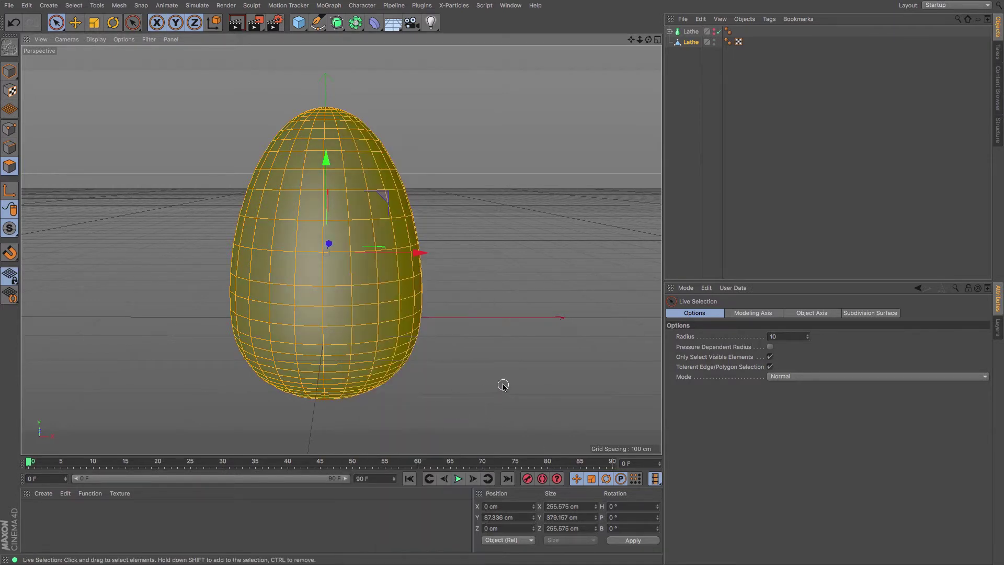
Reverse the egg polygons' normals to face inward and duplicate the mesh, placing the copy between the original Lathe and the mesh.
right_click(400, 313)
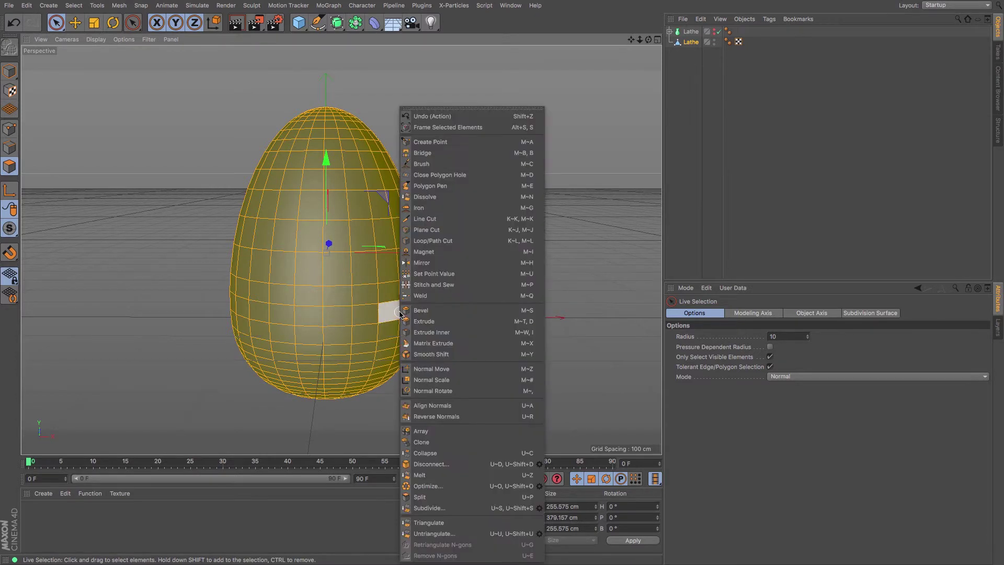
click(454, 416)
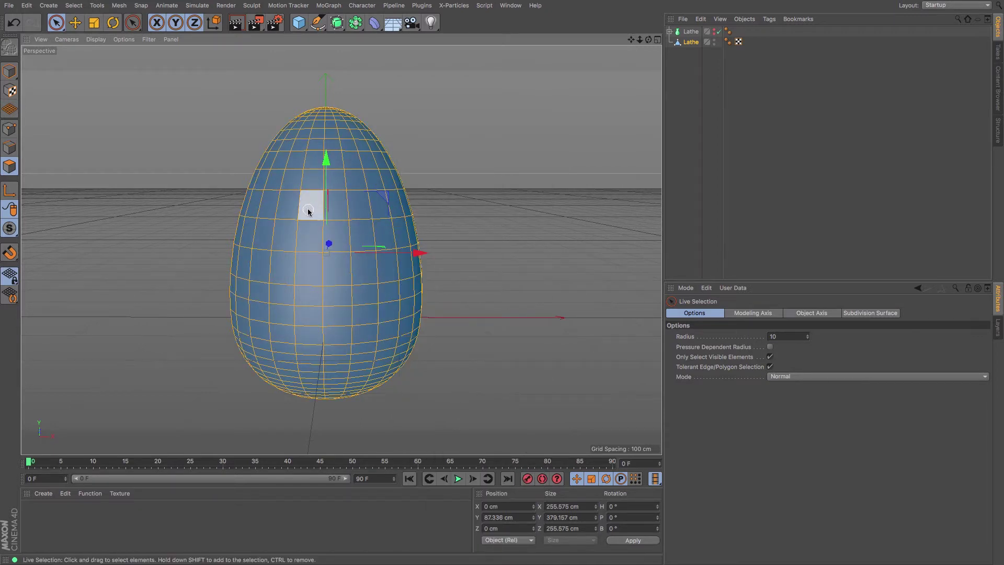
click(690, 42)
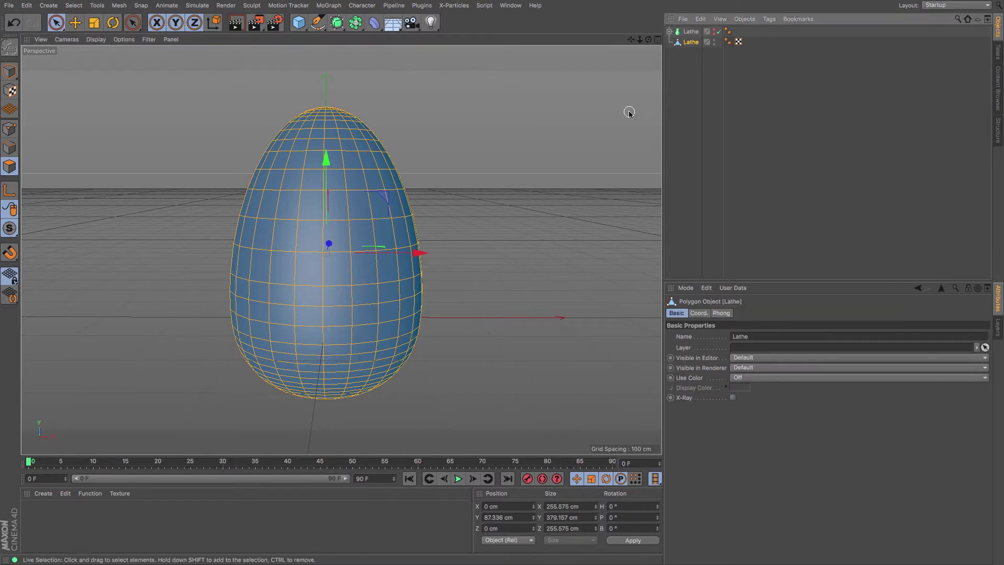
key(ctrl+c)
key(ctrl+v)
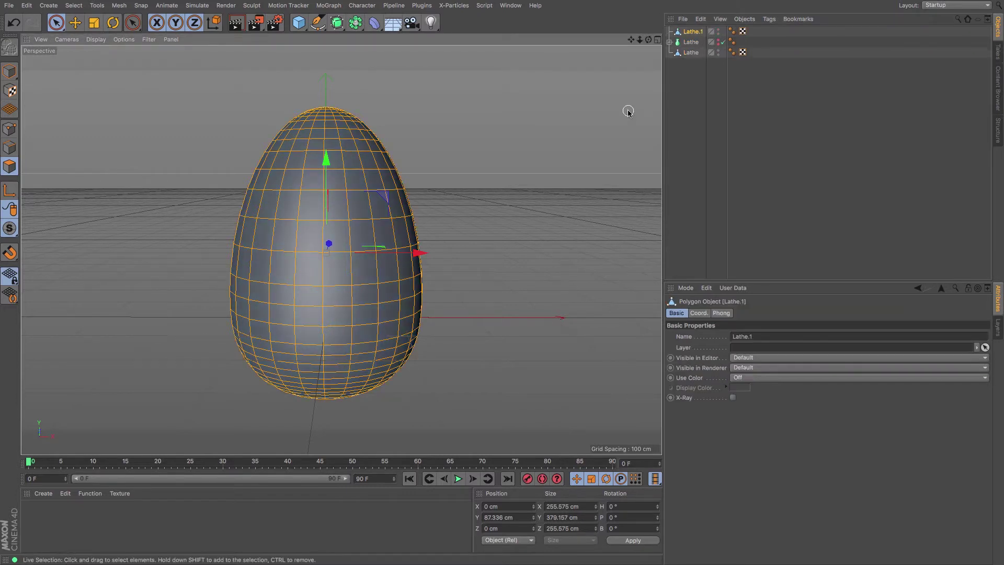
drag(693, 32, 691, 49)
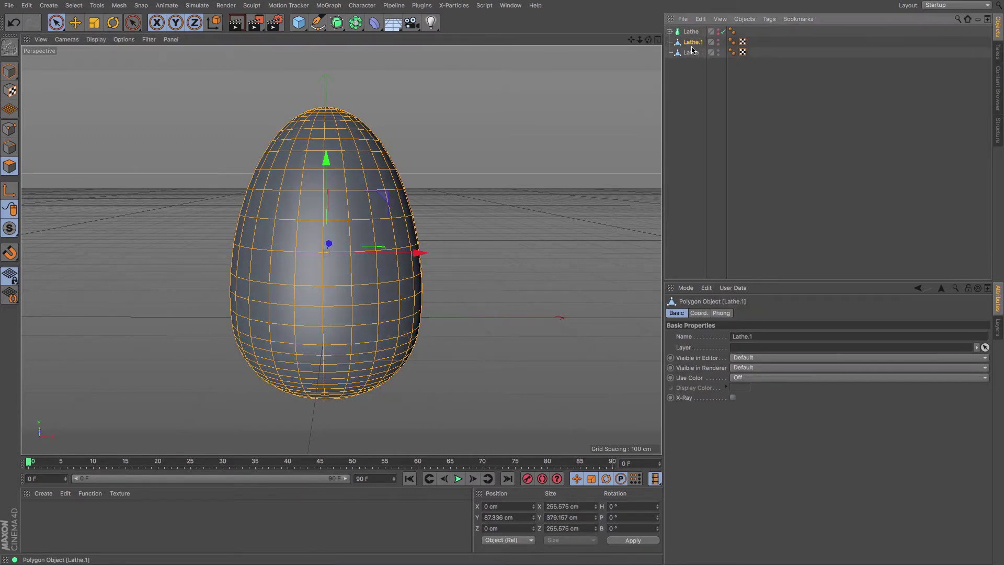
Scale the copied egg's polygons up uniformly to about 262 × 389 × 262 cm to form the outer shell surface.
key(t)
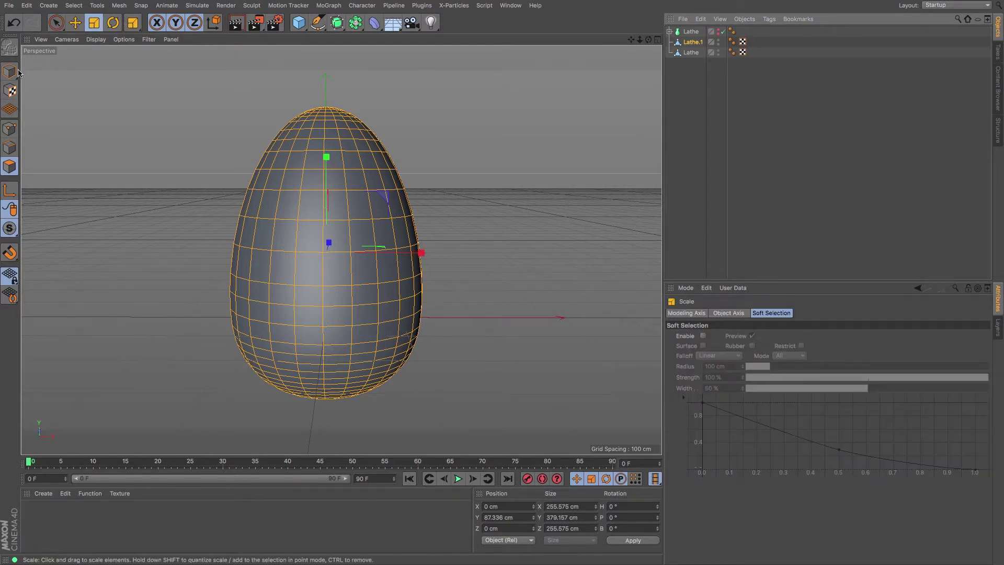
drag(168, 122, 179, 120)
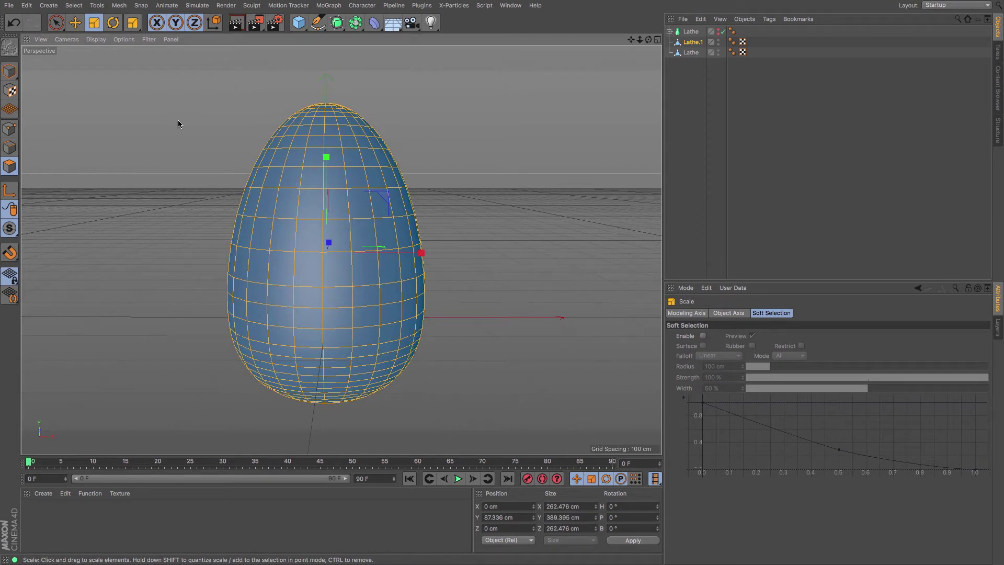
key(F4)
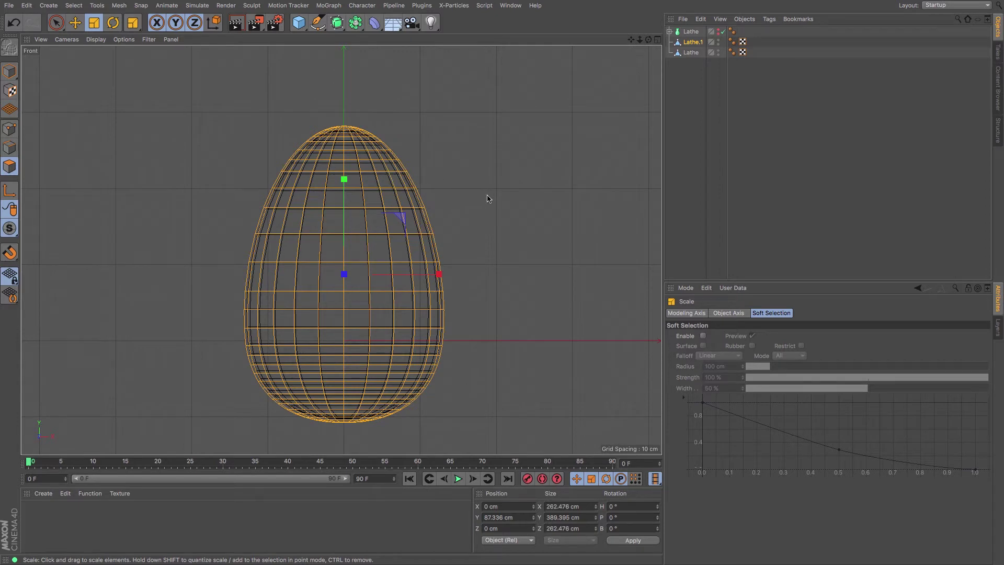
key(F1)
Reverse the normals of all polygons on the enlarged egg copy so they face outward.
key(super+z)
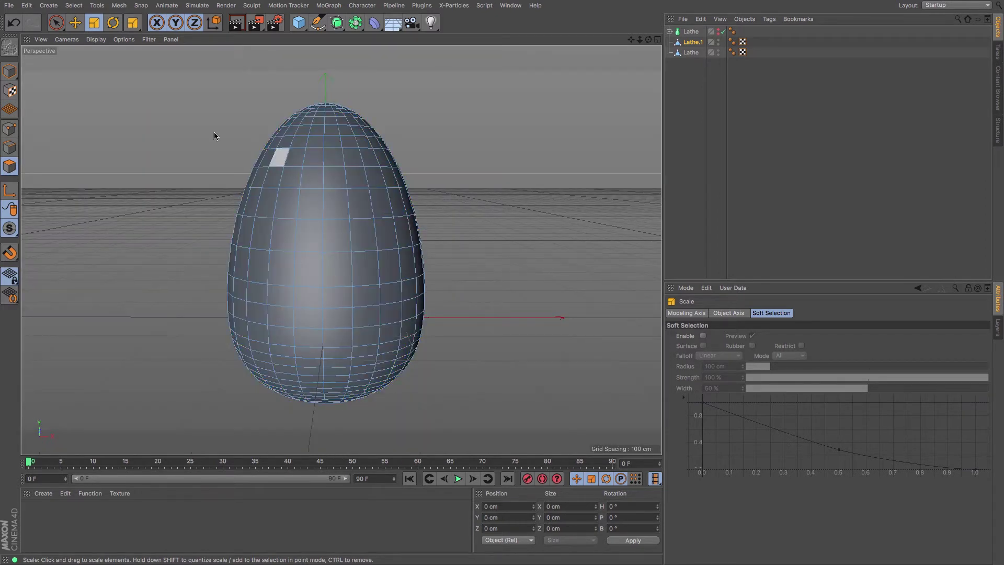
key(super+y)
right_click(564, 238)
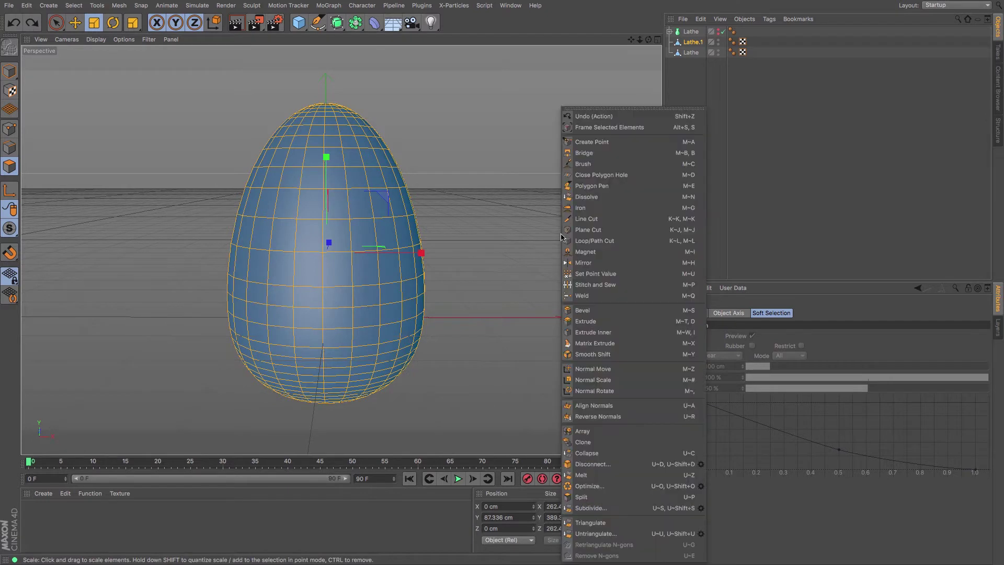
click(612, 417)
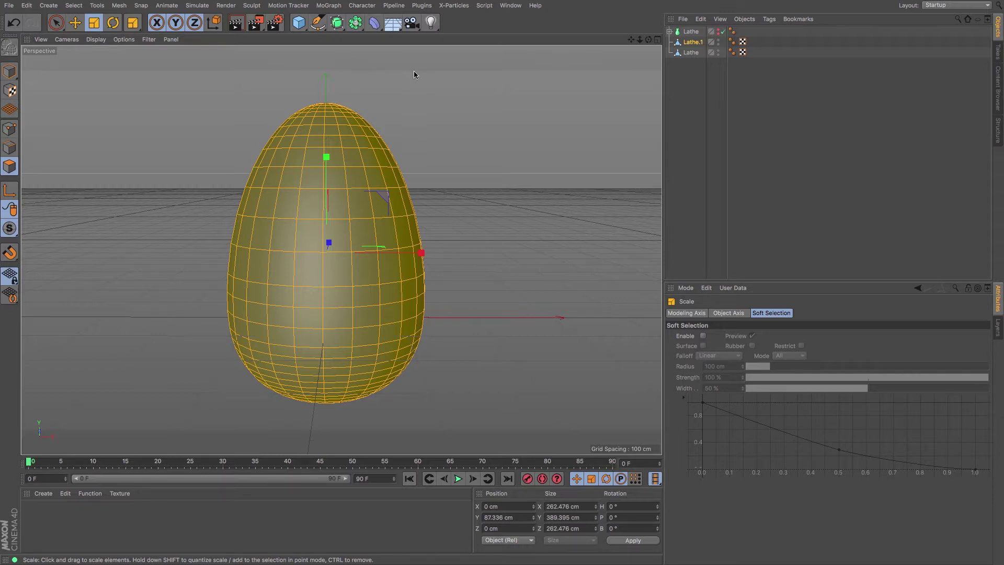
Merge the inner and outer egg meshes into one object with Connect Objects + Delete.
click(689, 54)
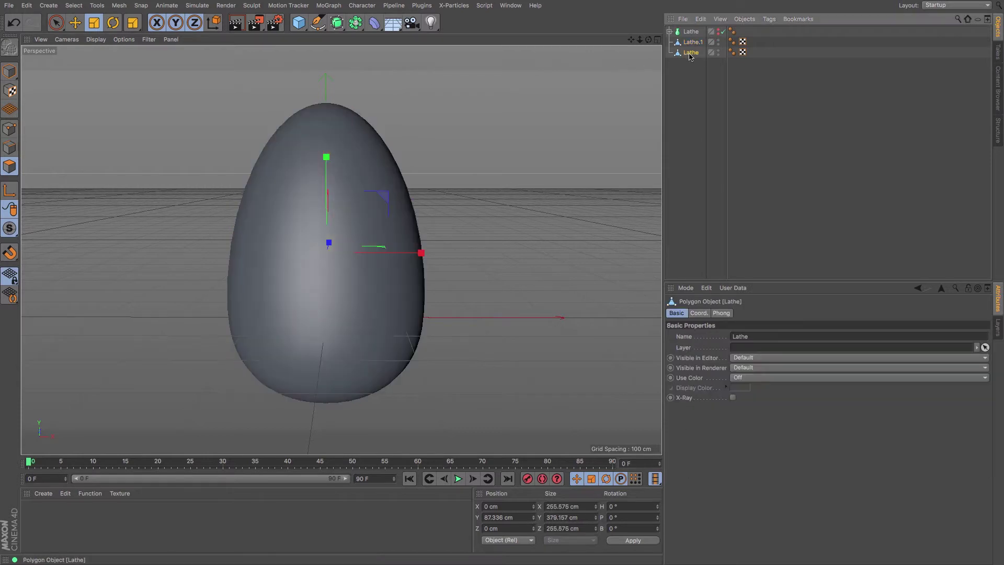
ctrl+click(693, 43)
right_click(693, 45)
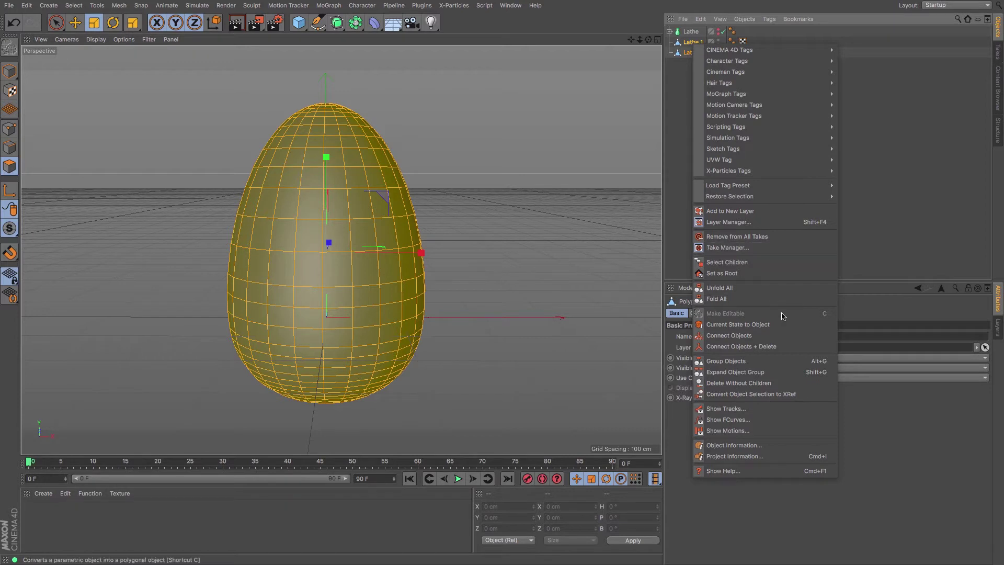
click(779, 349)
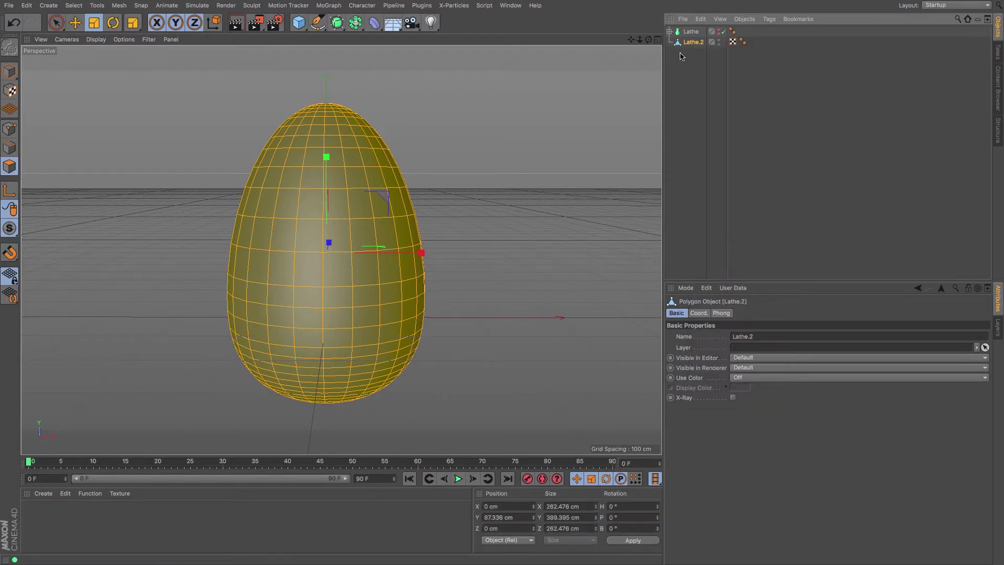
Add a Voronoi Fracture object and make the merged egg mesh its child.
mouse_move(649, 41)
mouse_down()
mouse_move(601, 38)
mouse_move(651, 49)
mouse_up()
alt+drag(340, 250, 341, 248)
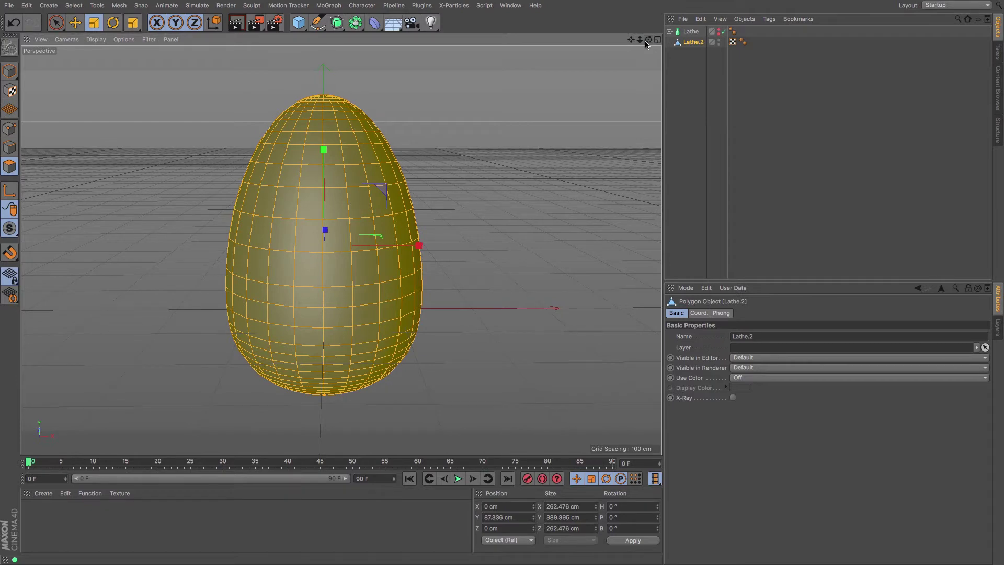
drag(640, 40, 623, 43)
alt+right_drag(341, 250, 363, 250)
mouse_move(340, 250)
alt+mouse_down()
mouse_move(337, 235)
mouse_move(340, 250)
alt+mouse_up()
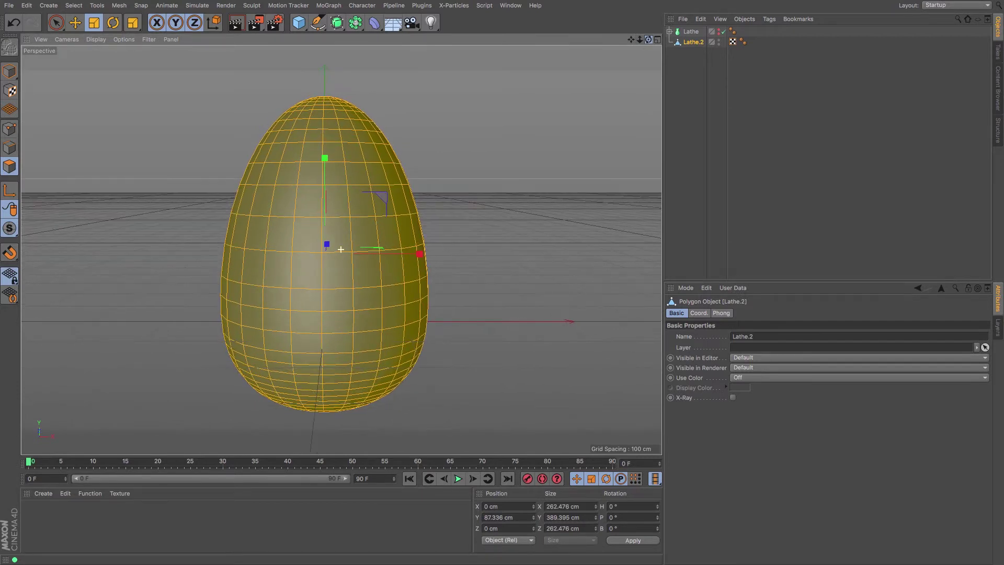
click(685, 72)
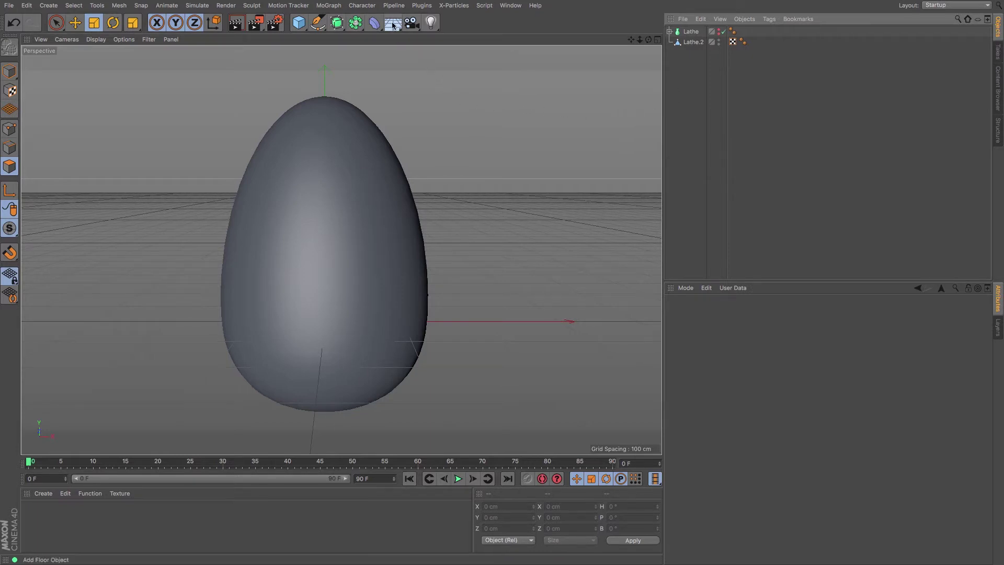
click(329, 5)
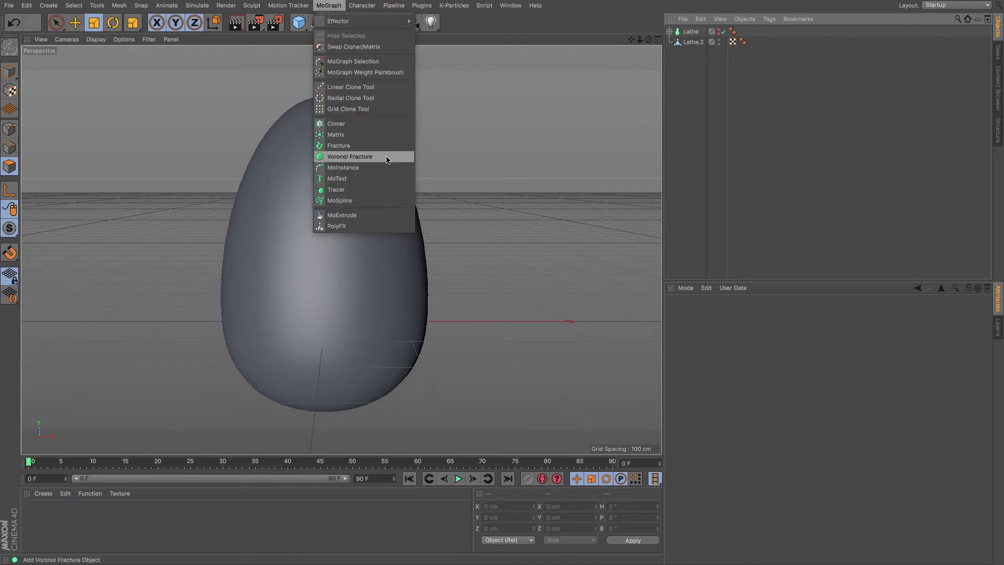
click(387, 158)
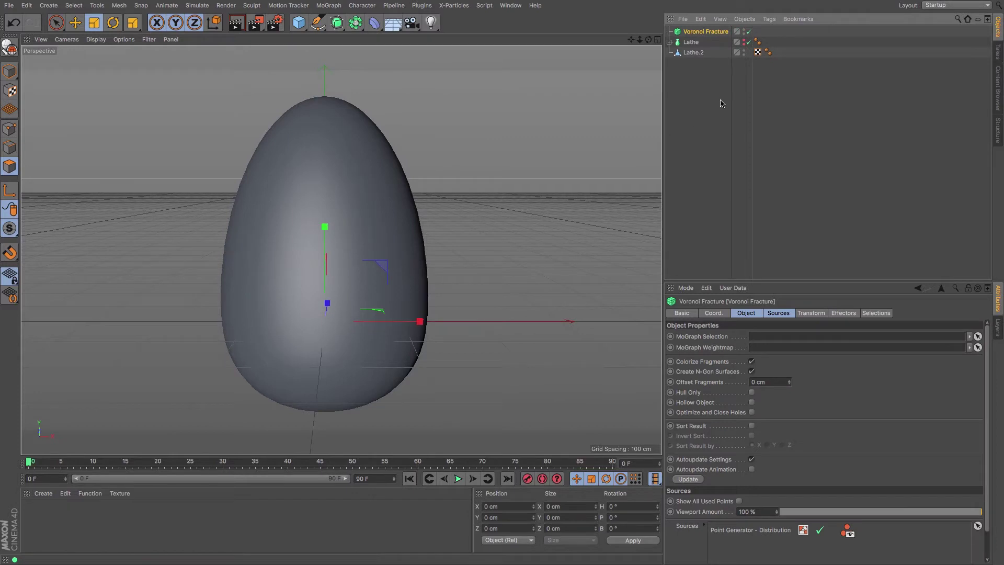
click(692, 54)
mouse_move(689, 55)
mouse_down()
mouse_move(694, 33)
mouse_move(617, 42)
mouse_move(541, 34)
mouse_move(559, 35)
mouse_up()
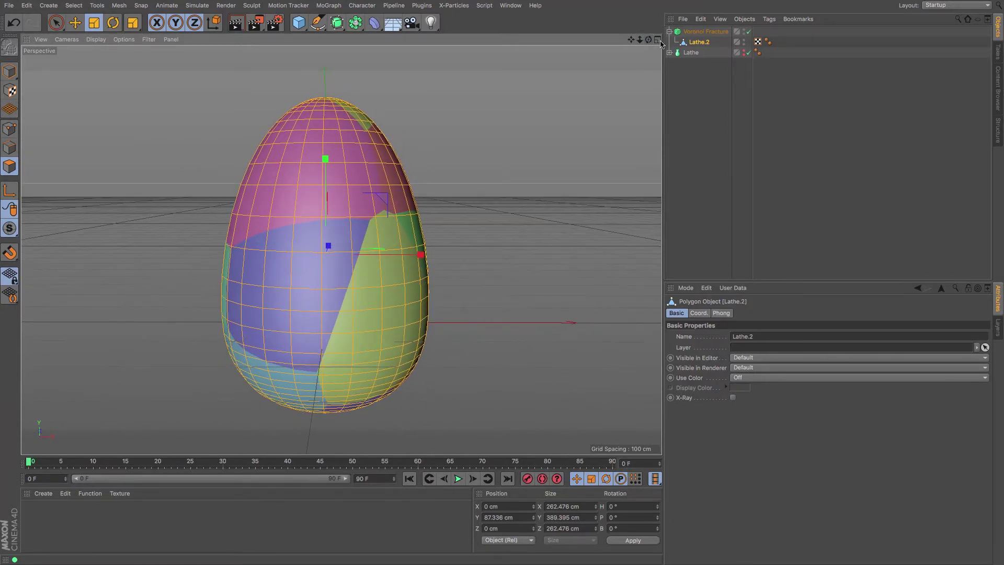
Set the point amount of the Voronoi Fracture's Point Generator - Distribution source to 14.
click(702, 32)
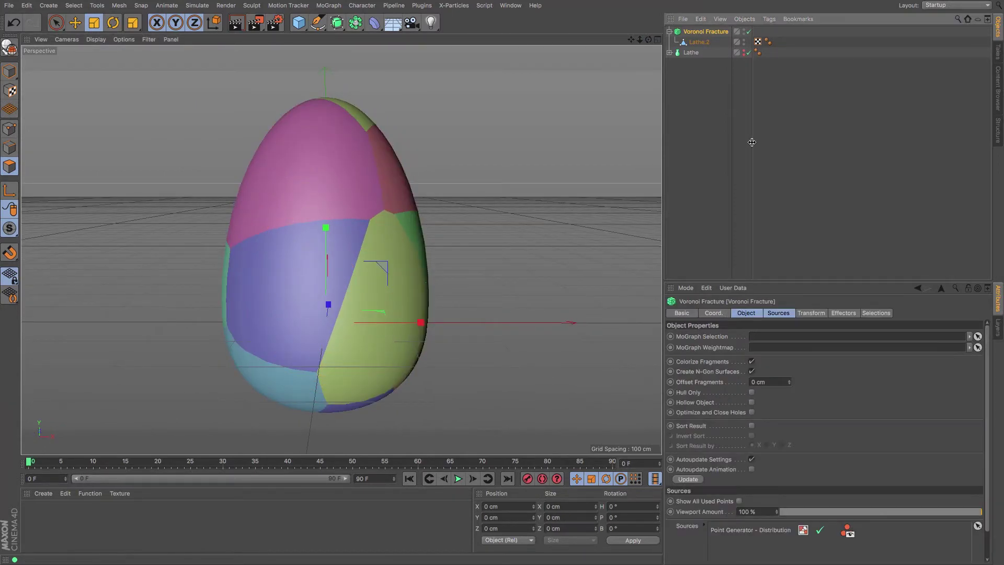
click(779, 314)
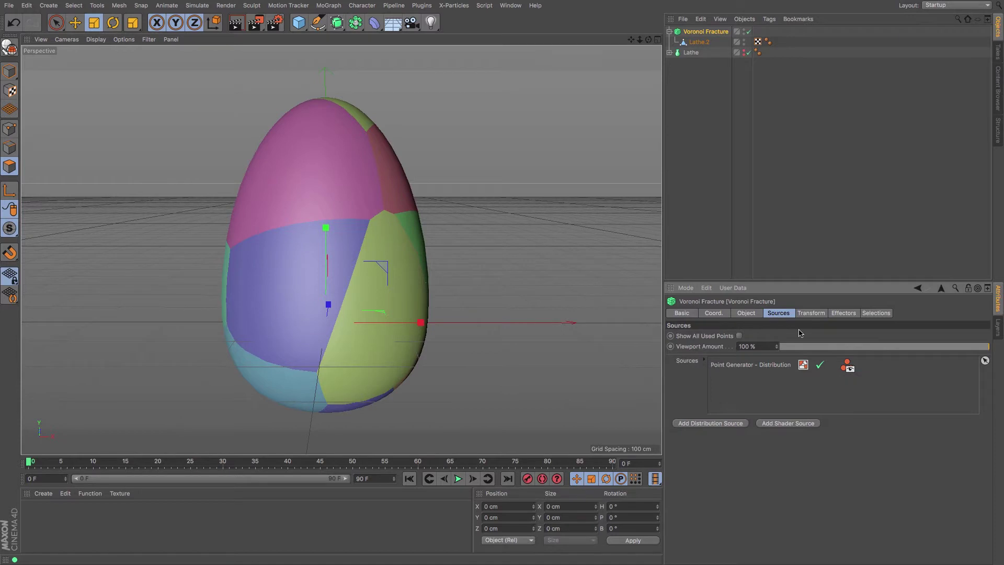
click(739, 366)
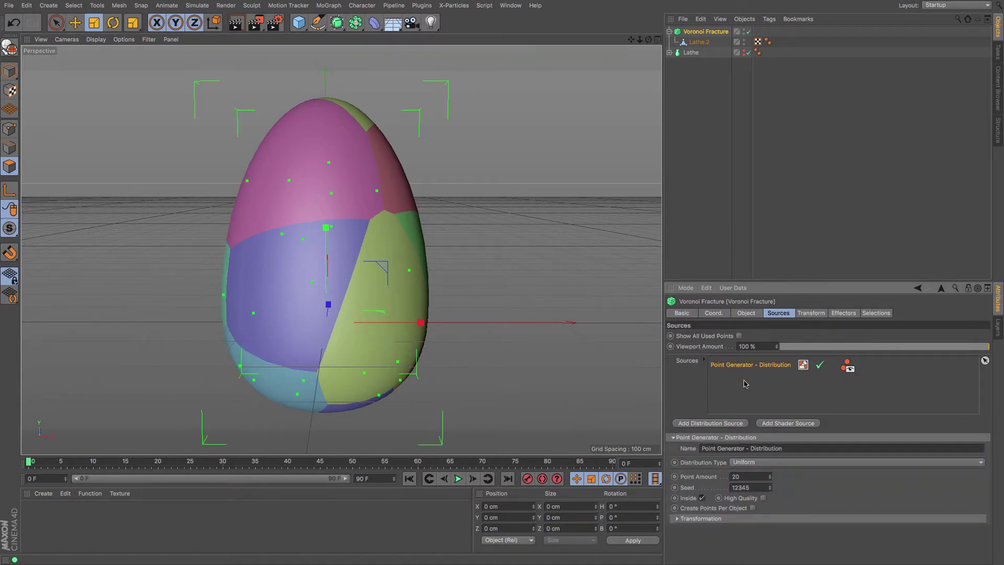
click(770, 480)
click(770, 480)
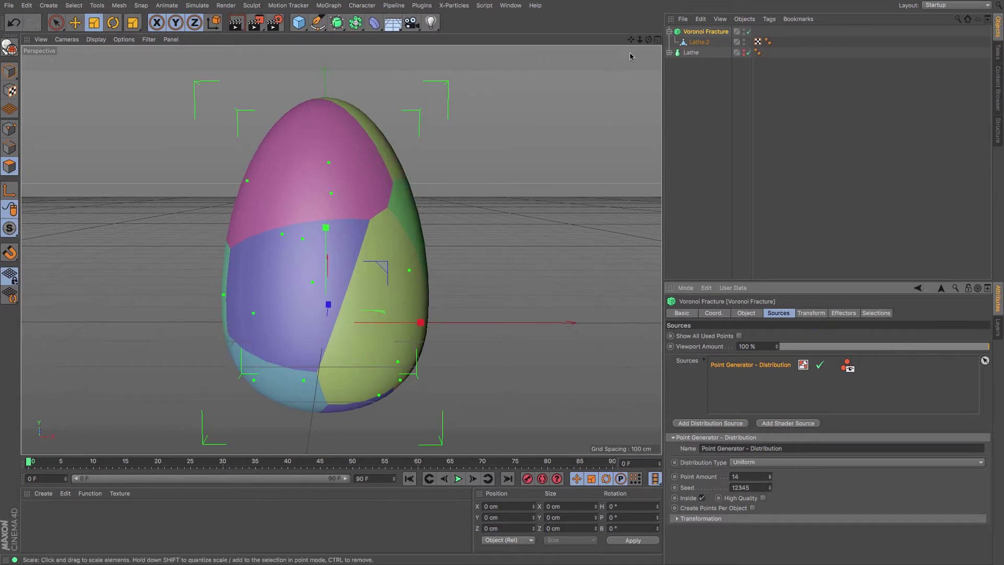
Delete the Point Generator - Distribution from the Voronoi Fracture's sources.
drag(649, 39, 341, 250)
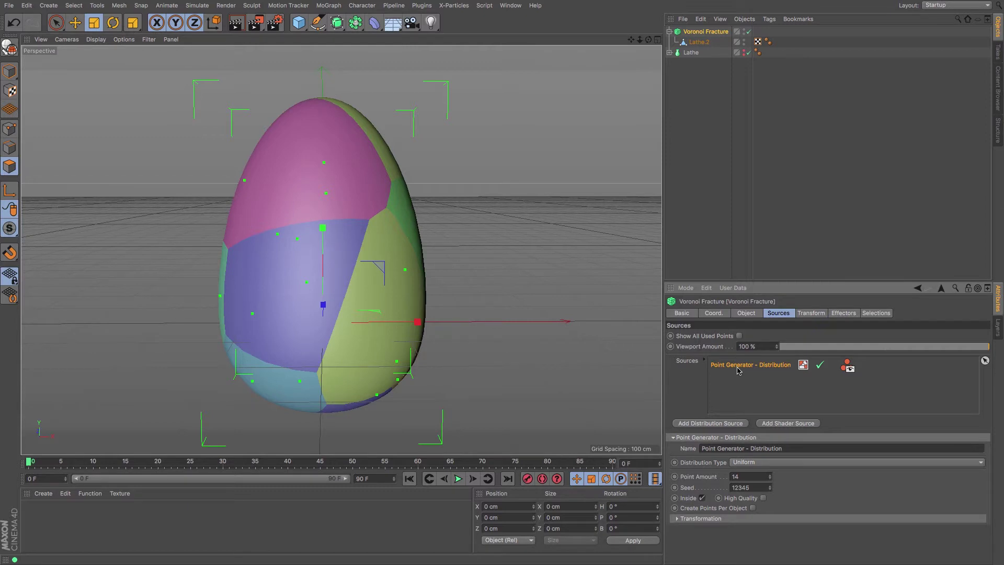
key(Delete)
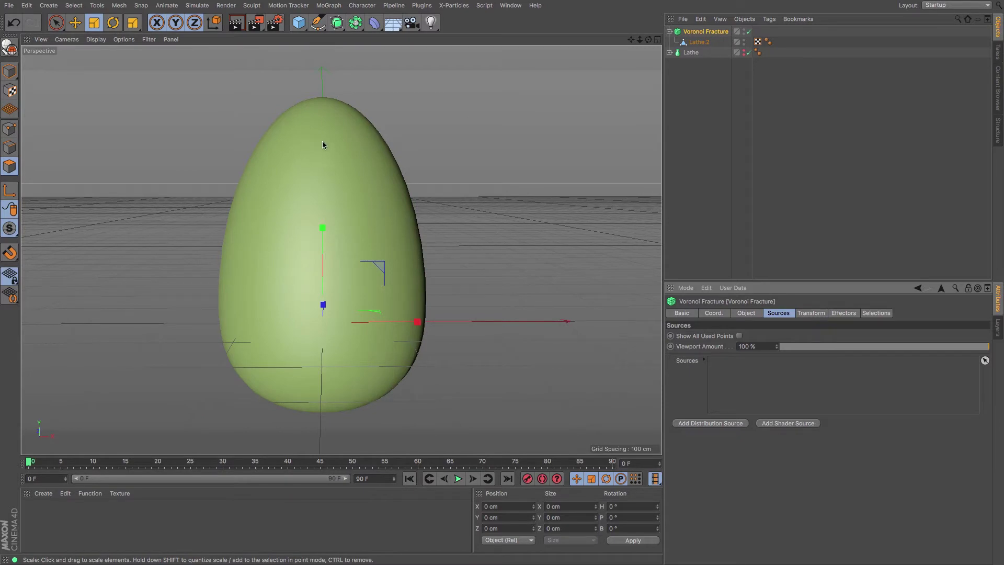
Add a Plane primitive, set its orientation to +Z and raise it along Y until it spans the egg's height.
drag(649, 40, 502, 283)
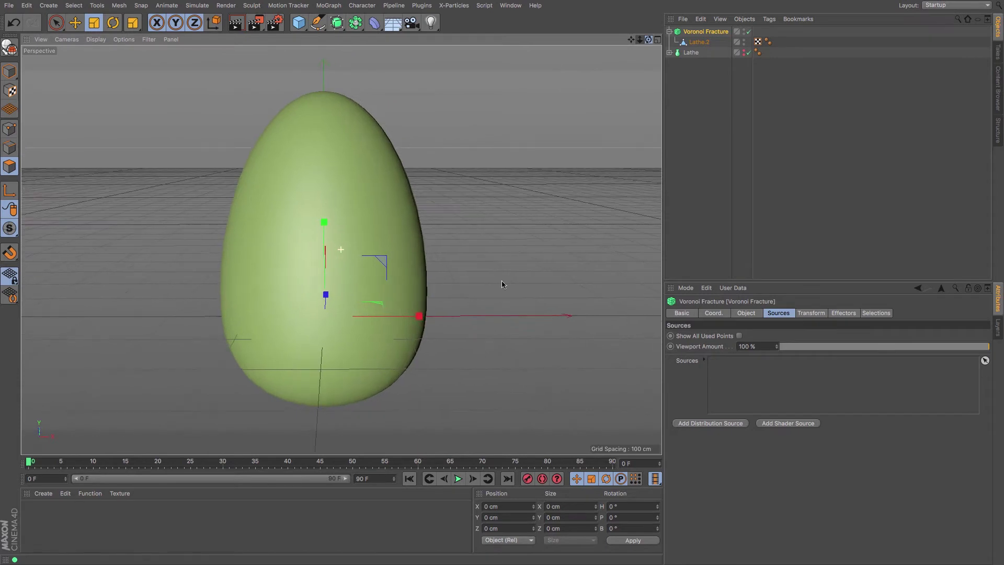
drag(631, 40, 637, 35)
click(298, 22)
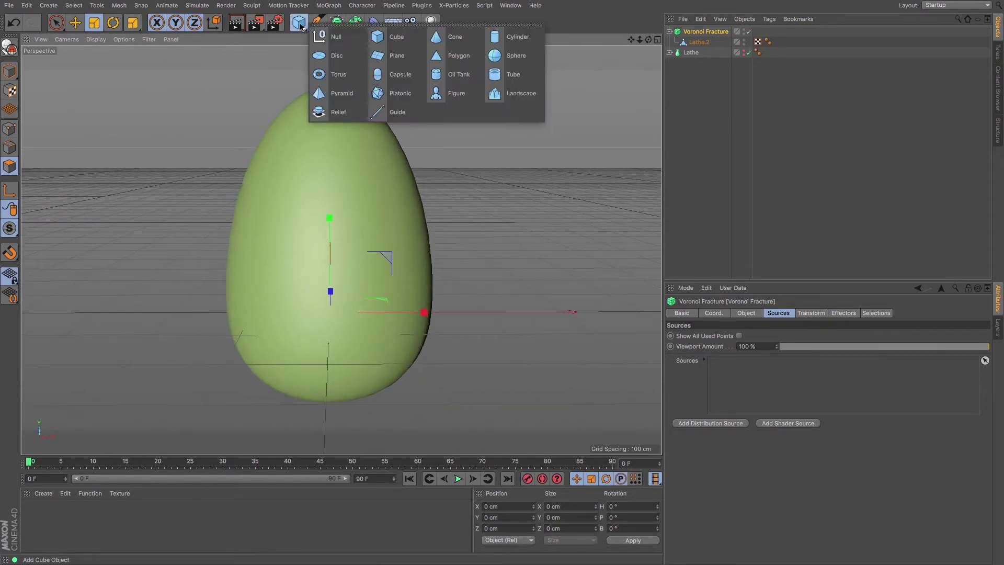
click(380, 57)
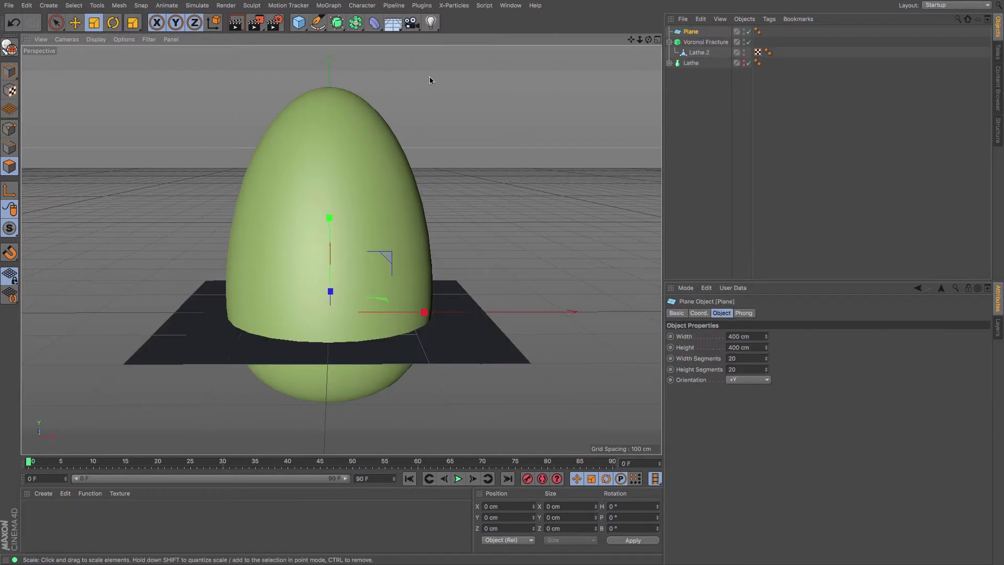
click(767, 380)
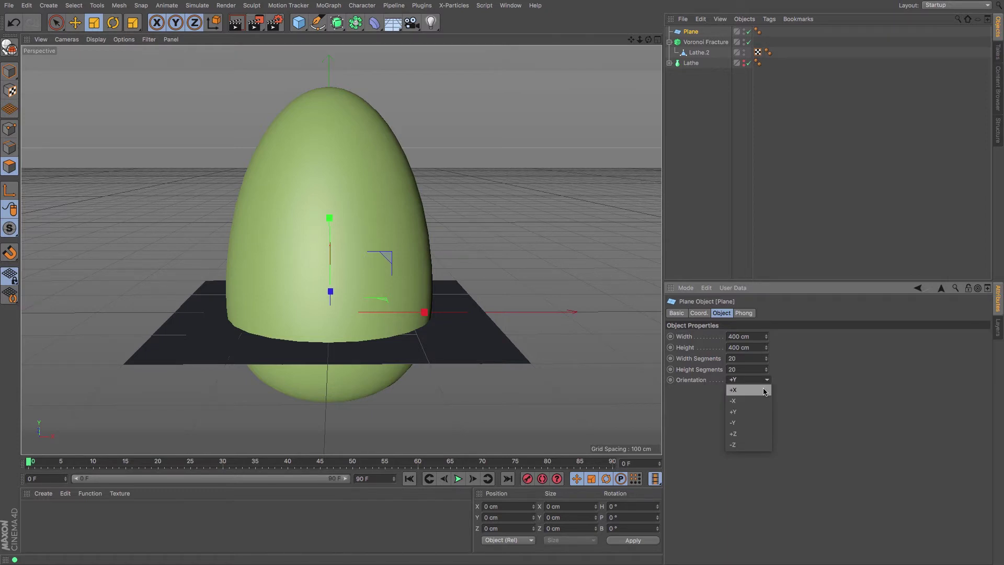
click(765, 391)
click(768, 380)
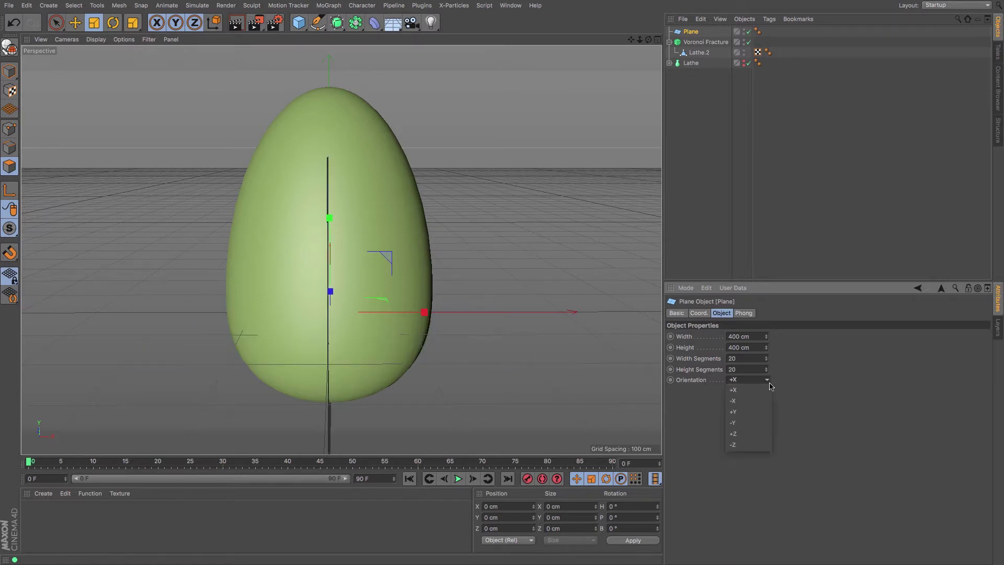
click(760, 434)
key(e)
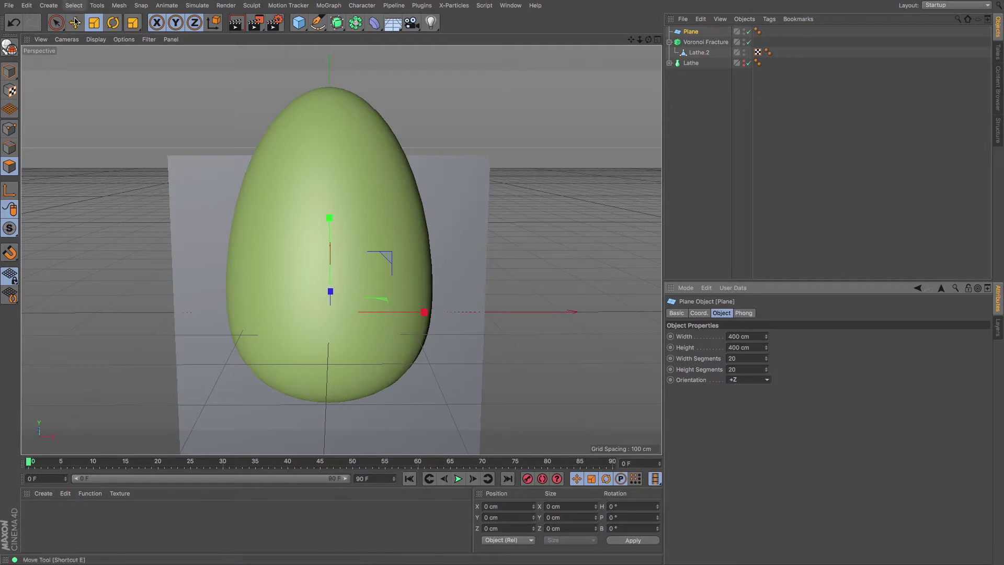
drag(338, 217, 340, 160)
Set the viewport display to Gouraud Shading (Lines) and select the plane.
click(96, 40)
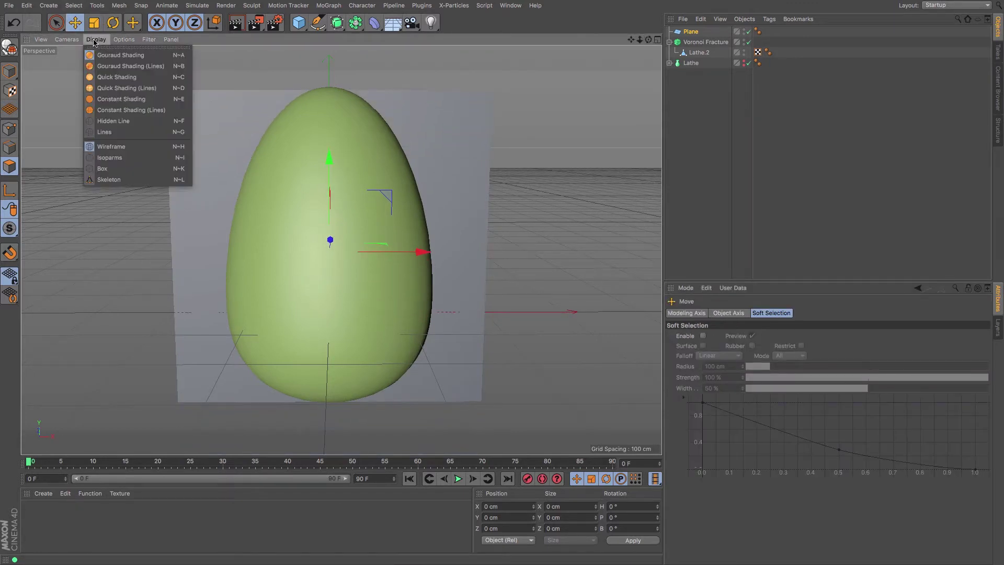
click(114, 67)
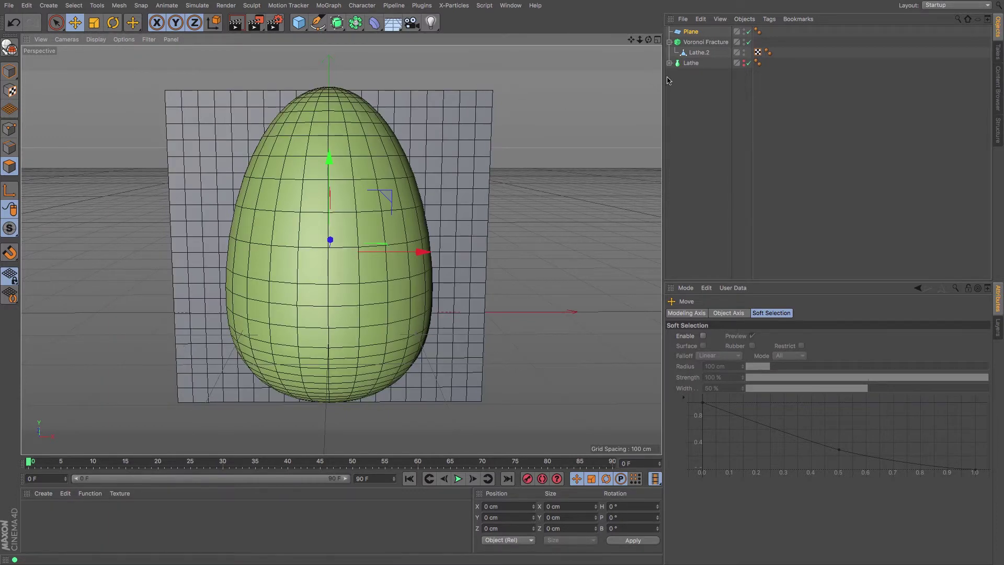
click(691, 33)
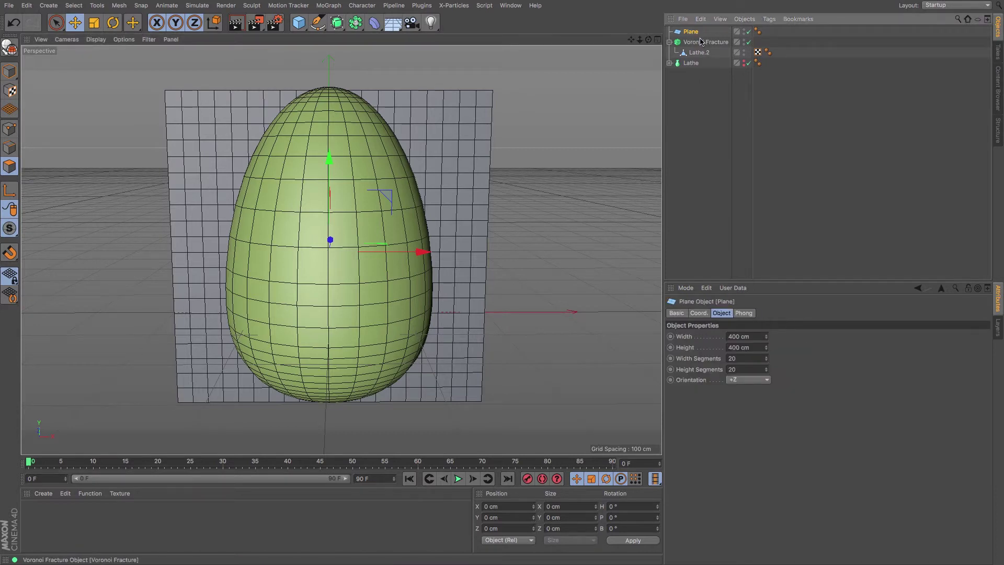
Add the Plane to the Voronoi Fracture's sources so that it drives the egg's cuts.
click(701, 42)
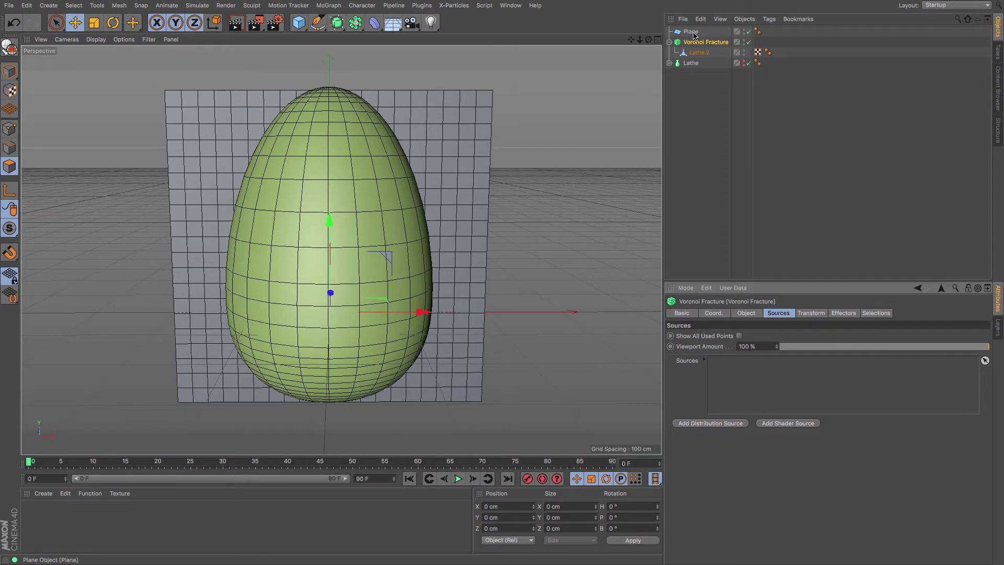
drag(694, 35, 723, 384)
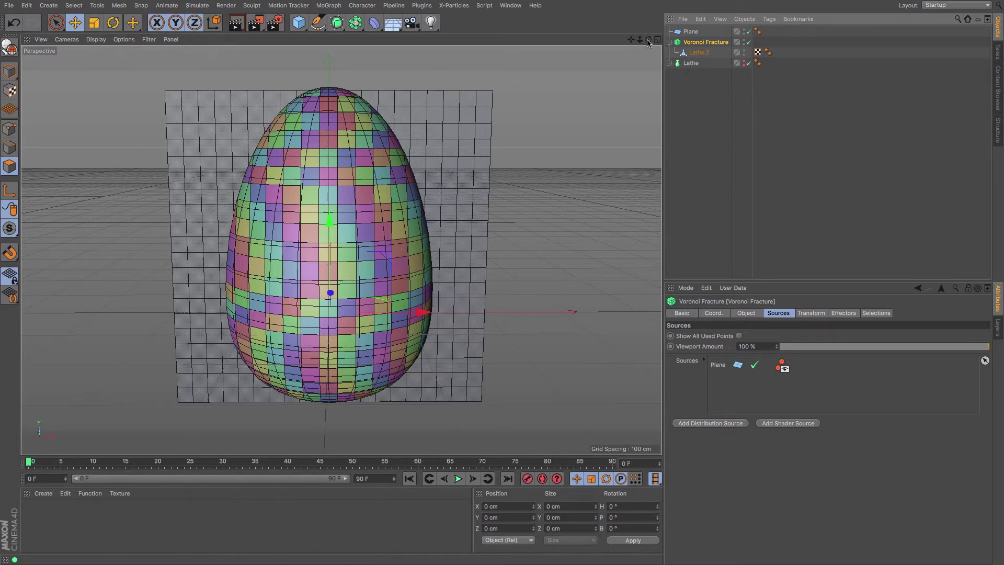
alt+drag(271, 187, 340, 250)
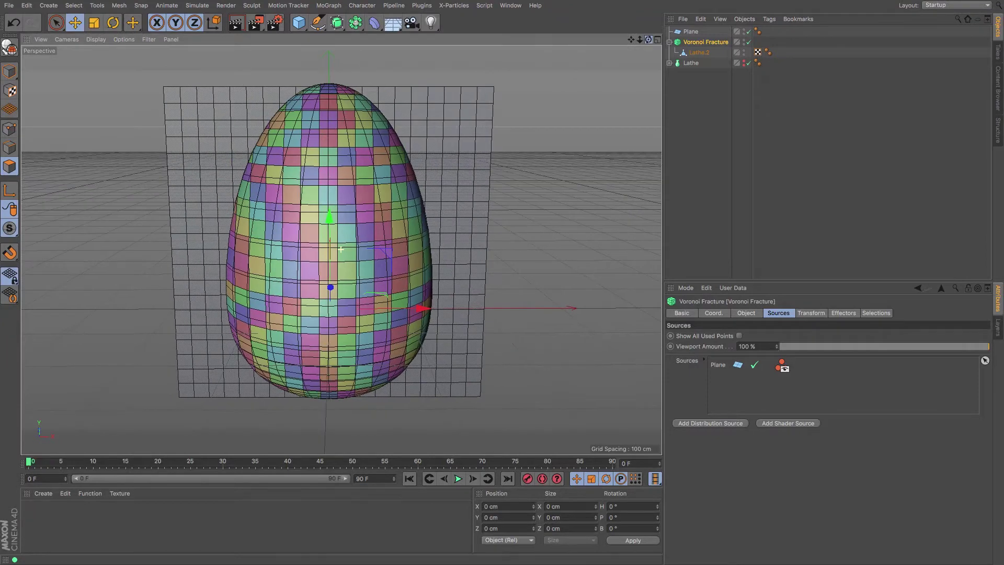
alt+middle_drag(341, 250, 341, 250)
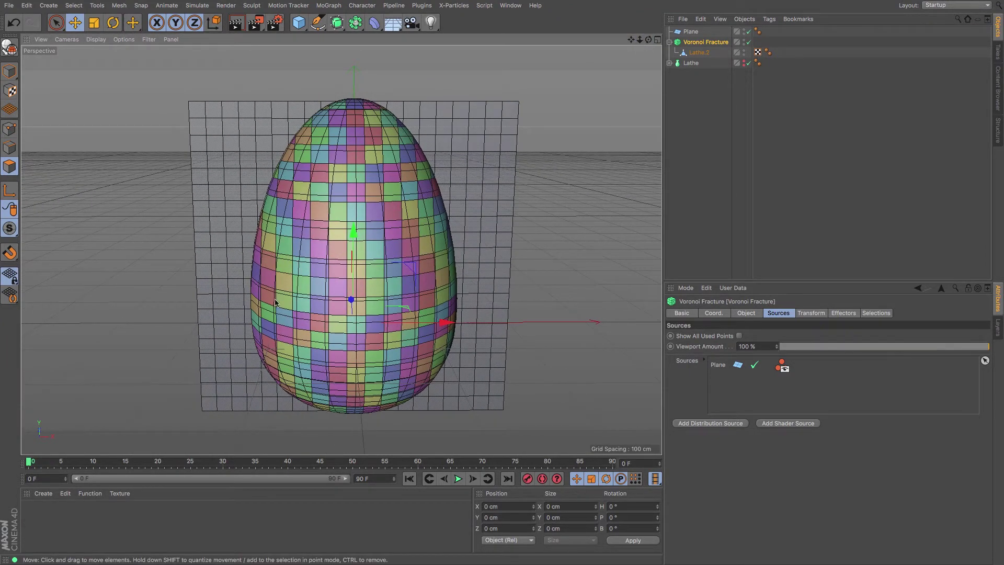
Set the plane's width segments and height segments to 10.
click(690, 32)
drag(738, 359, 661, 359)
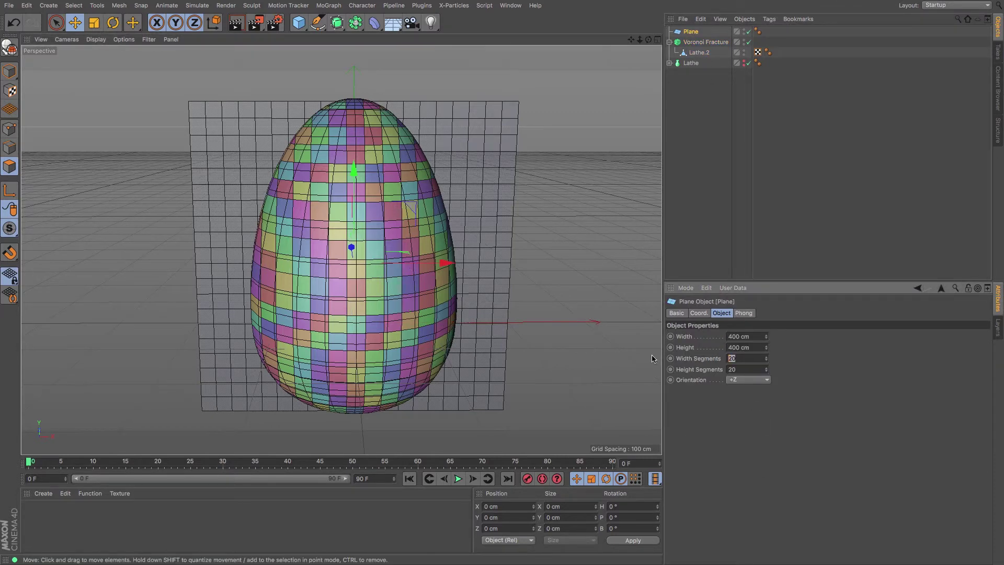
text(10)
key(Tab)
text(10)
key(Return)
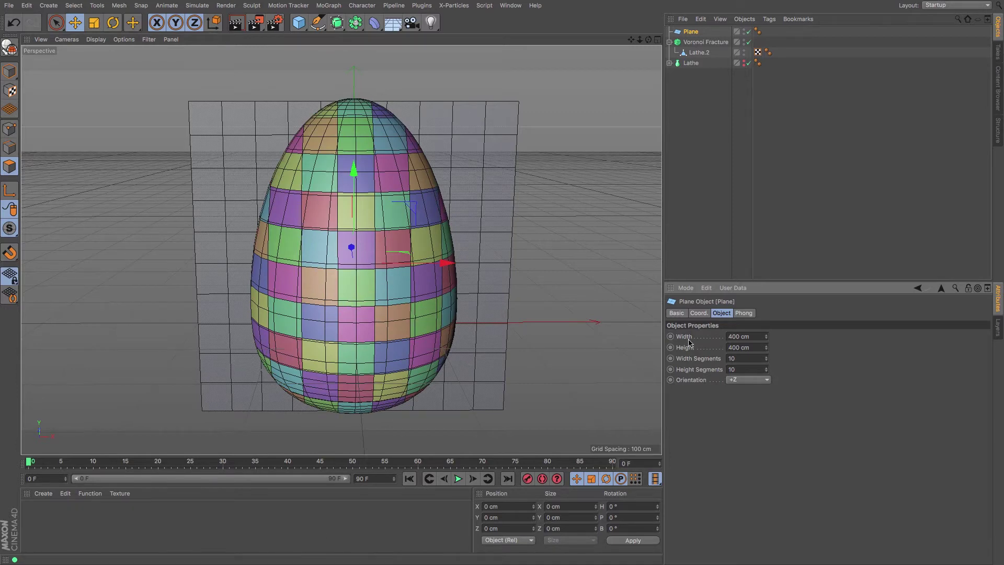
Reduce the plane's width segments and height segments to 1.
key(Return)
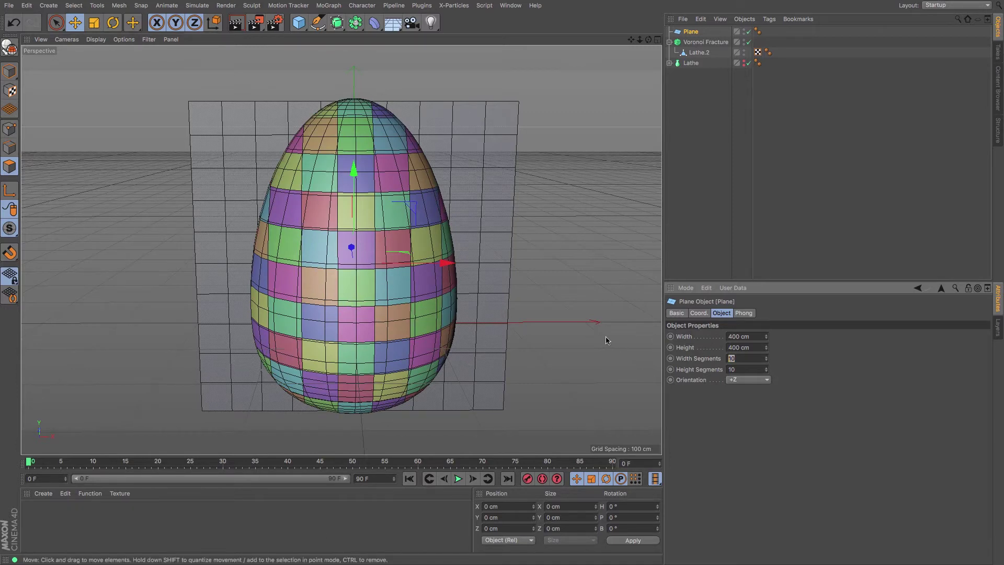
text(1)
key(Return)
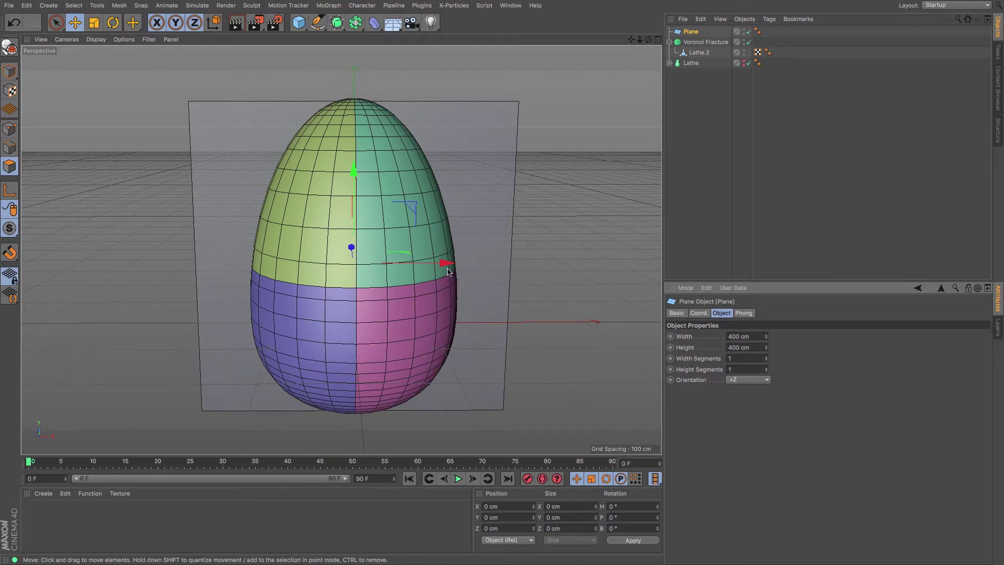
Move the plane along X until it stands beside the egg's axis and set its height segments to 2.
drag(447, 271, 562, 281)
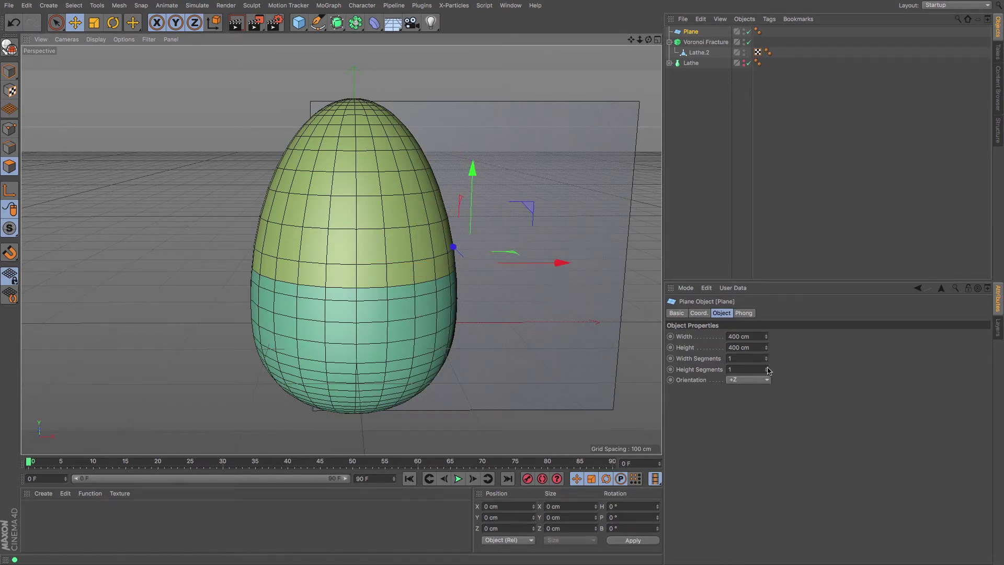
click(767, 368)
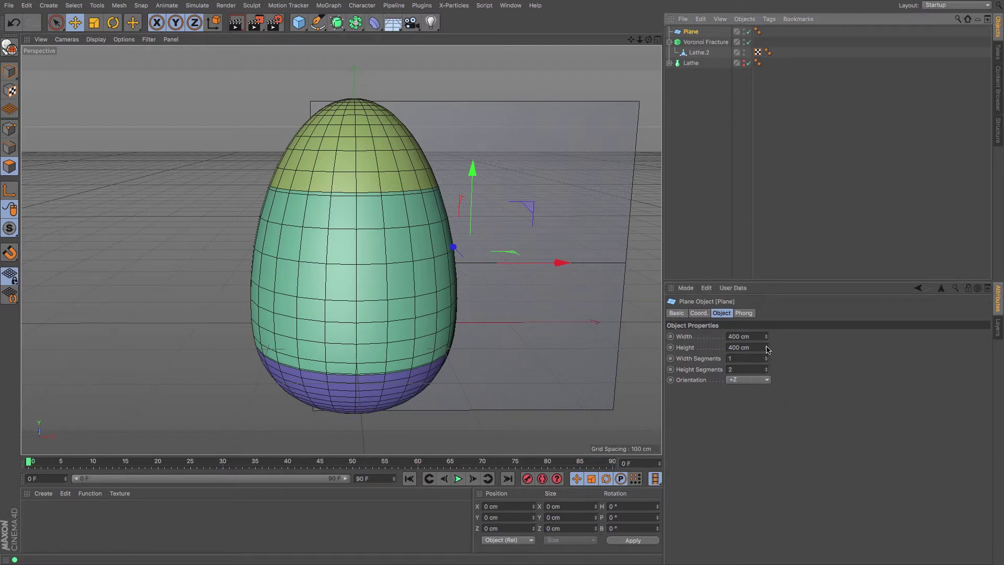
Reduce the plane's height to 138 cm to narrow the egg's middle band.
drag(767, 350, 767, 372)
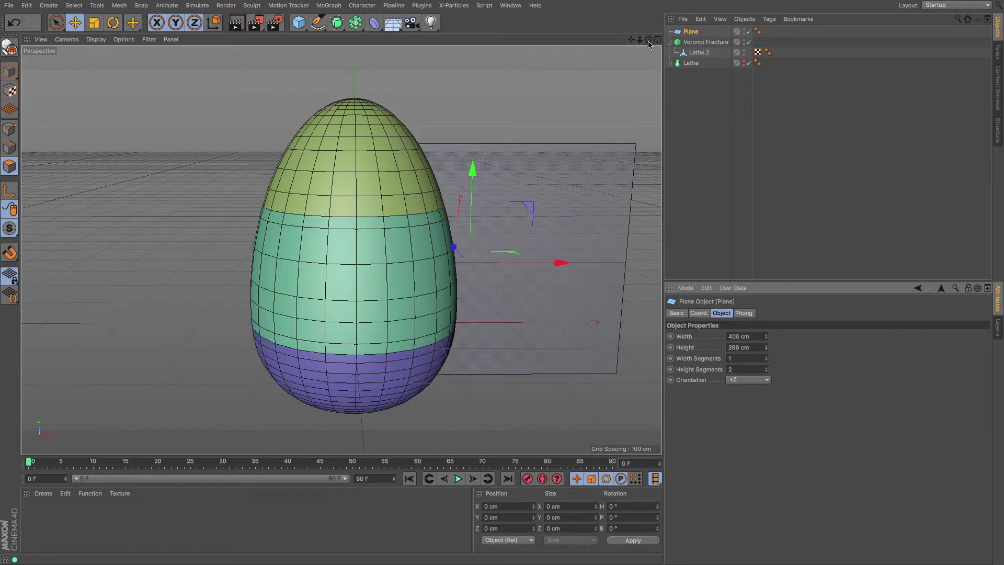
drag(649, 40, 501, 281)
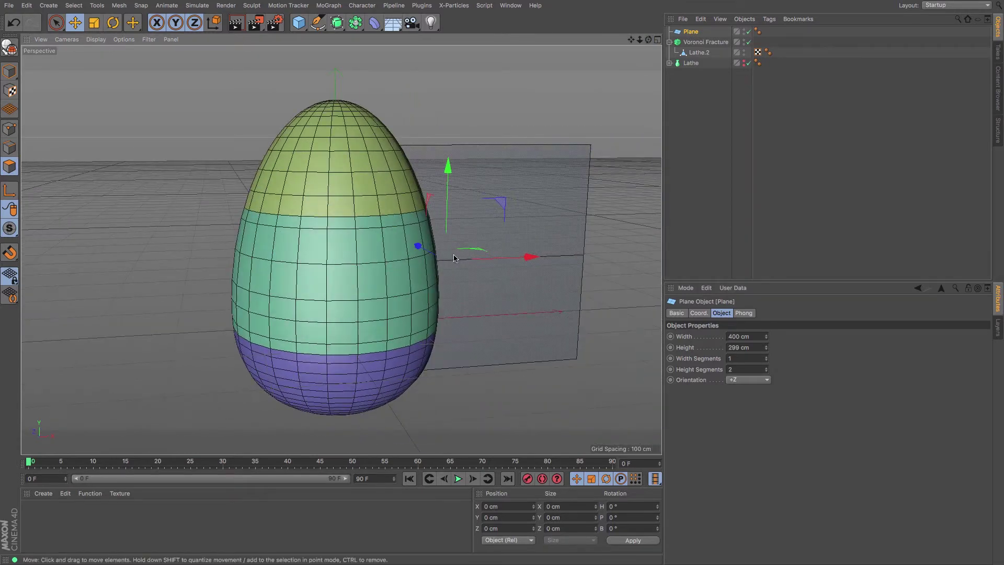
drag(448, 166, 498, 171)
drag(766, 347, 766, 362)
drag(649, 40, 628, 33)
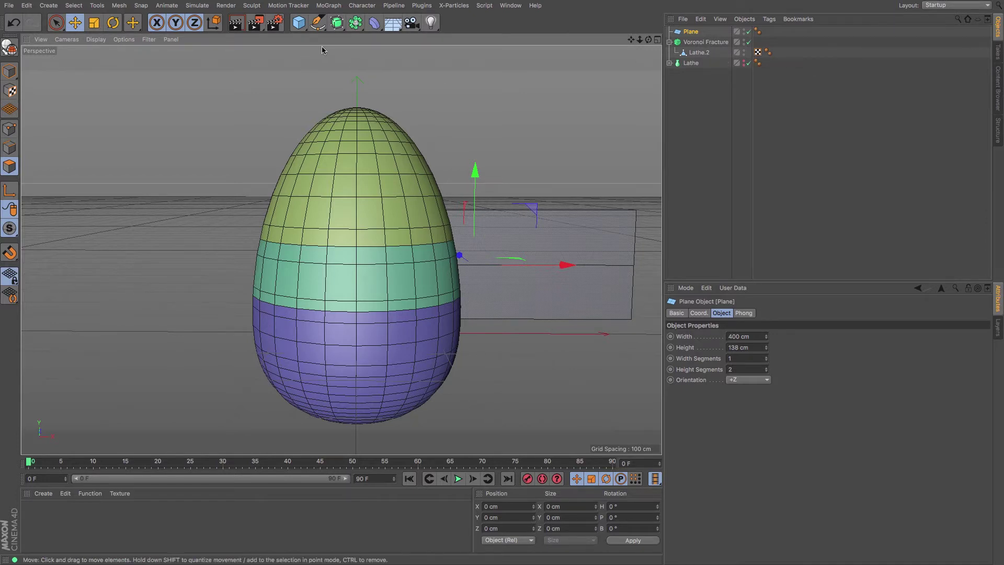
Add a second Voronoi Fracture, nest the existing one inside it, and show the new fracture's object properties.
click(329, 5)
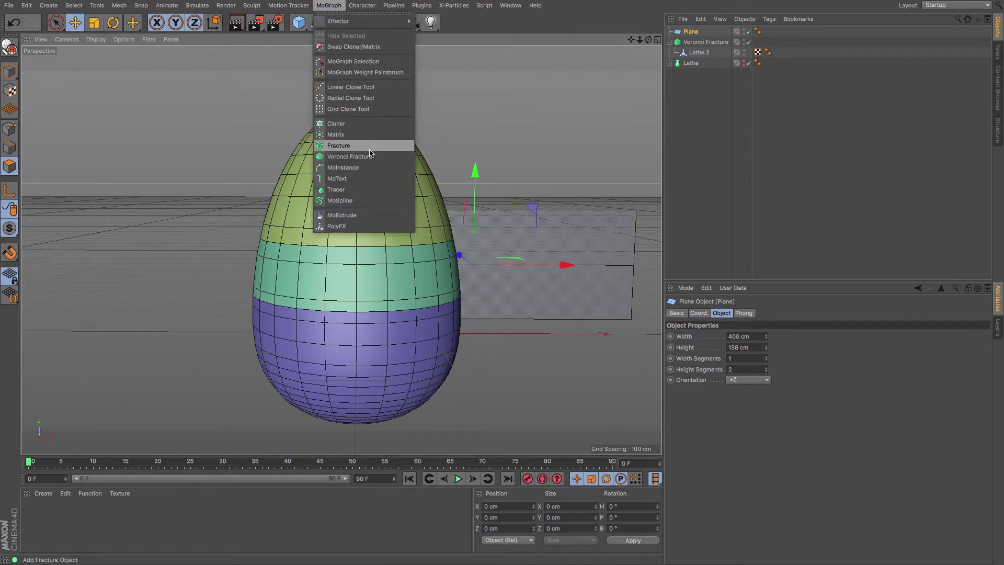
click(360, 156)
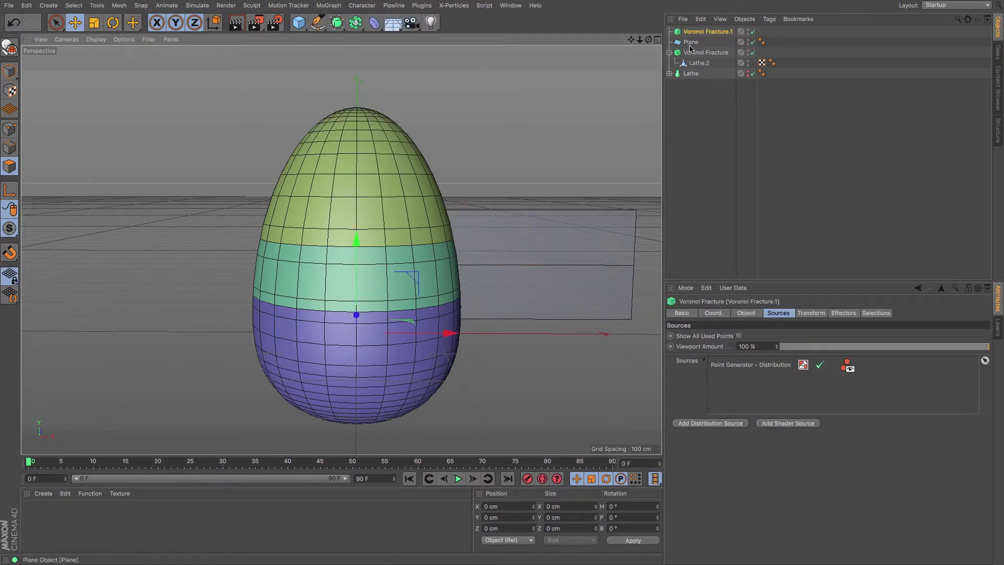
drag(702, 54, 703, 35)
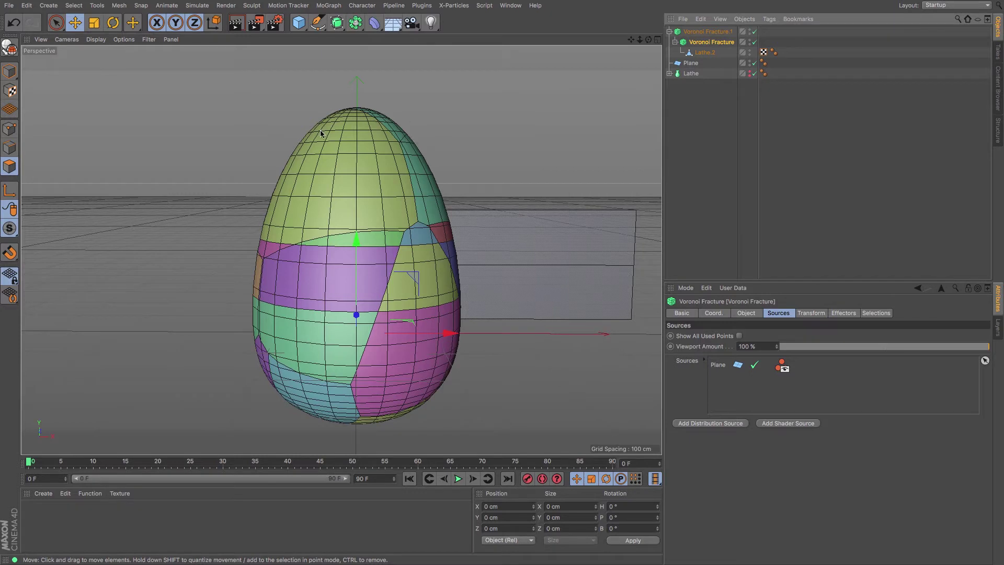
click(705, 33)
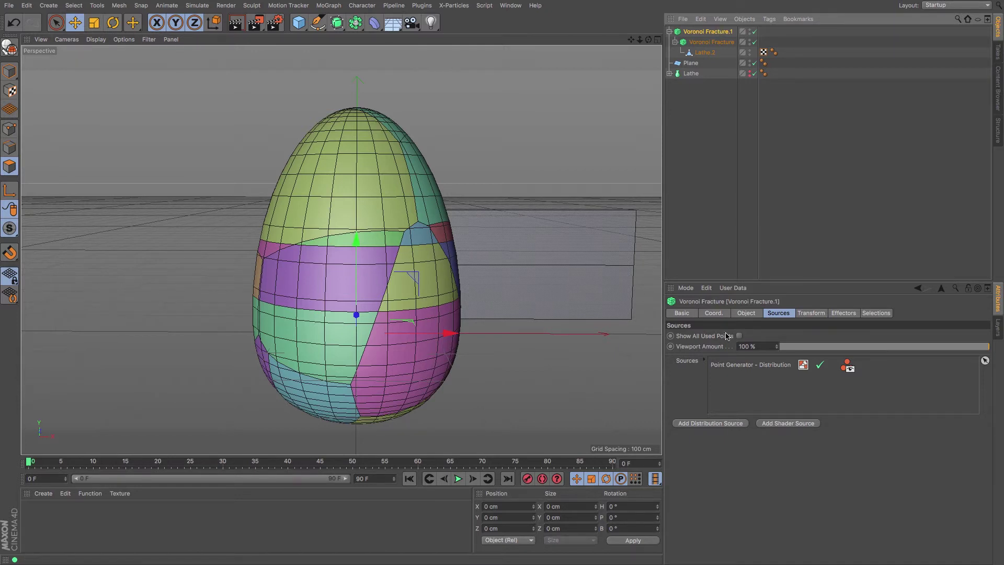
click(747, 313)
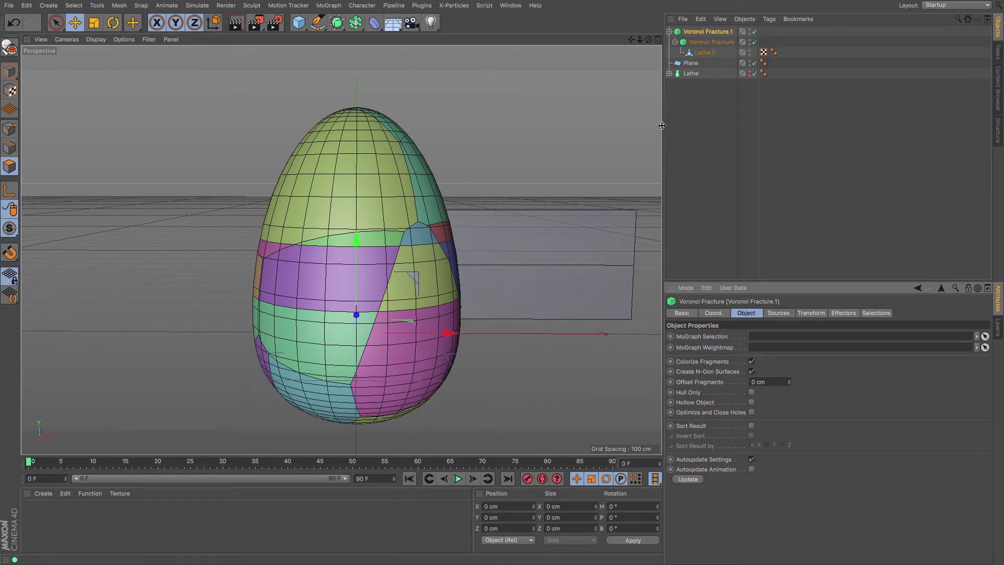
Disable the outer Voronoi Fracture and select the inner fracture's middle fragment with the MoGraph Selection brush.
click(708, 45)
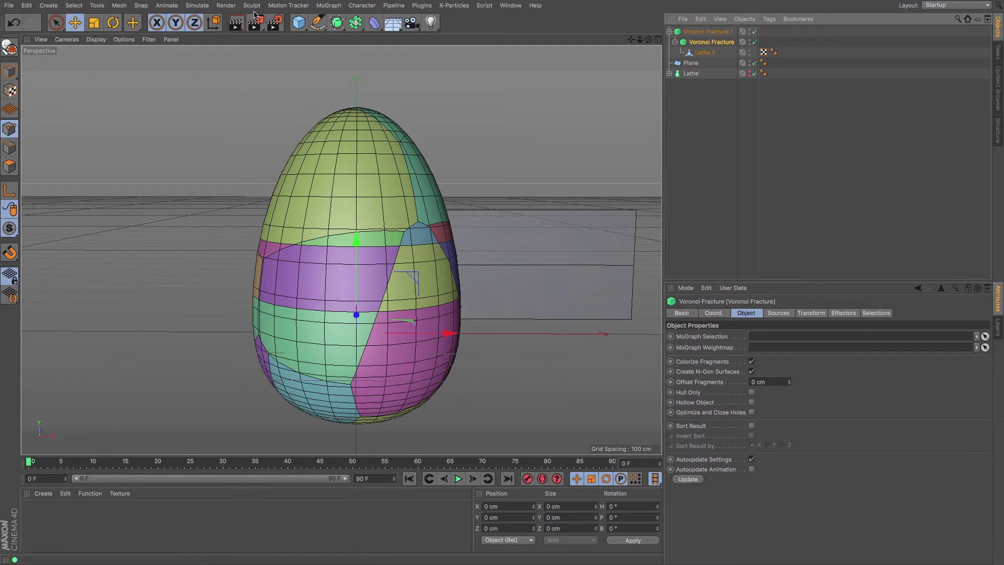
click(319, 7)
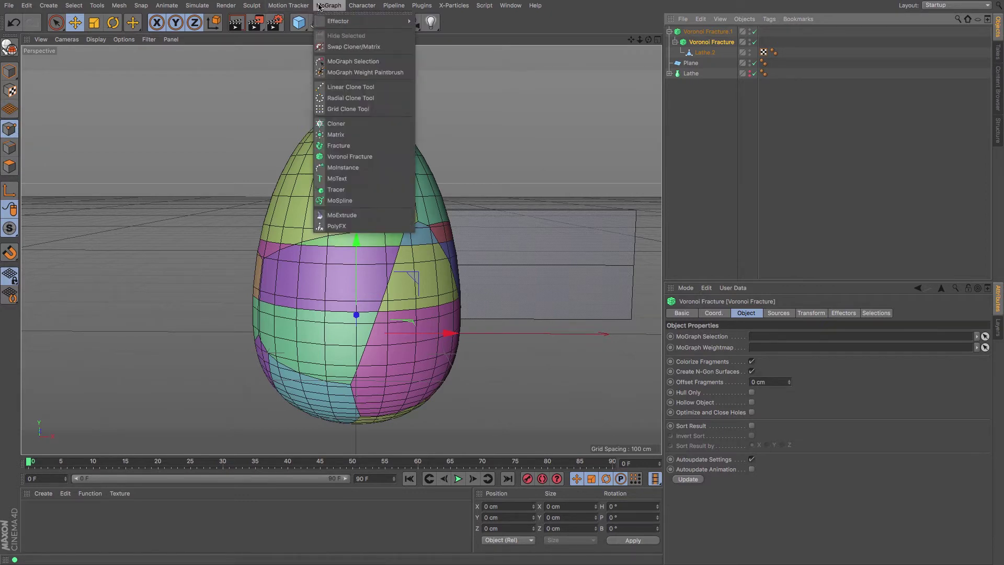
click(365, 62)
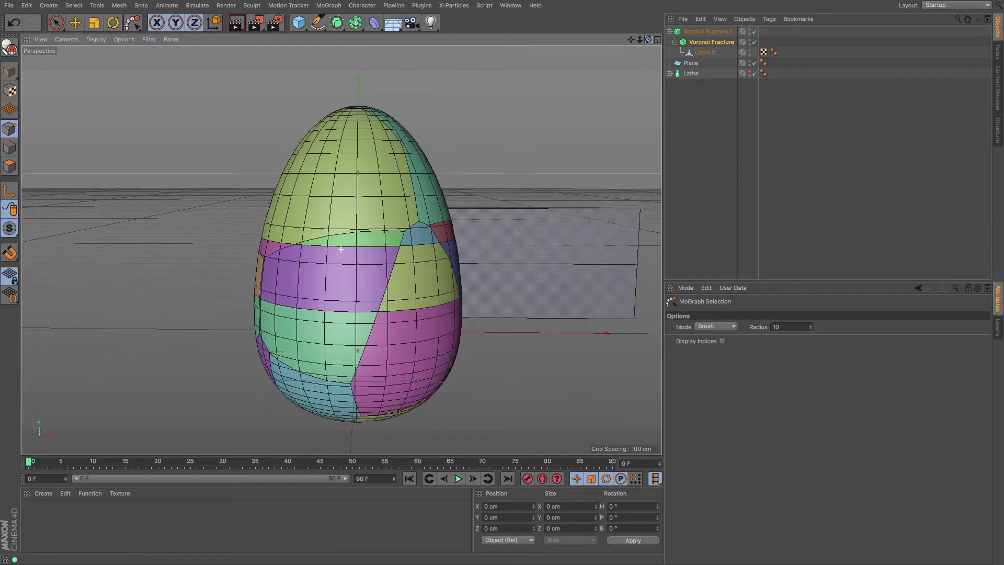
drag(649, 40, 608, 84)
drag(649, 41, 641, 43)
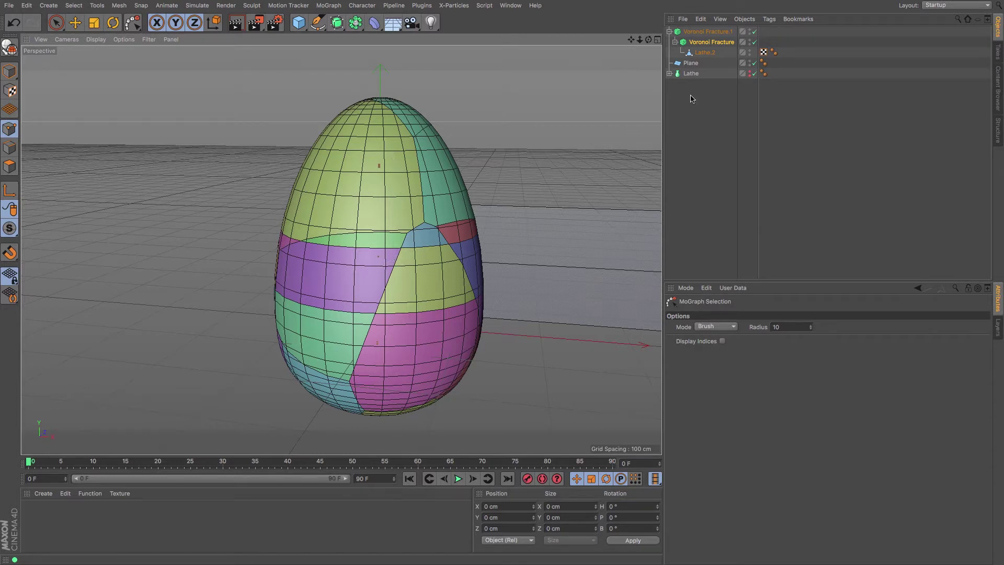
click(755, 31)
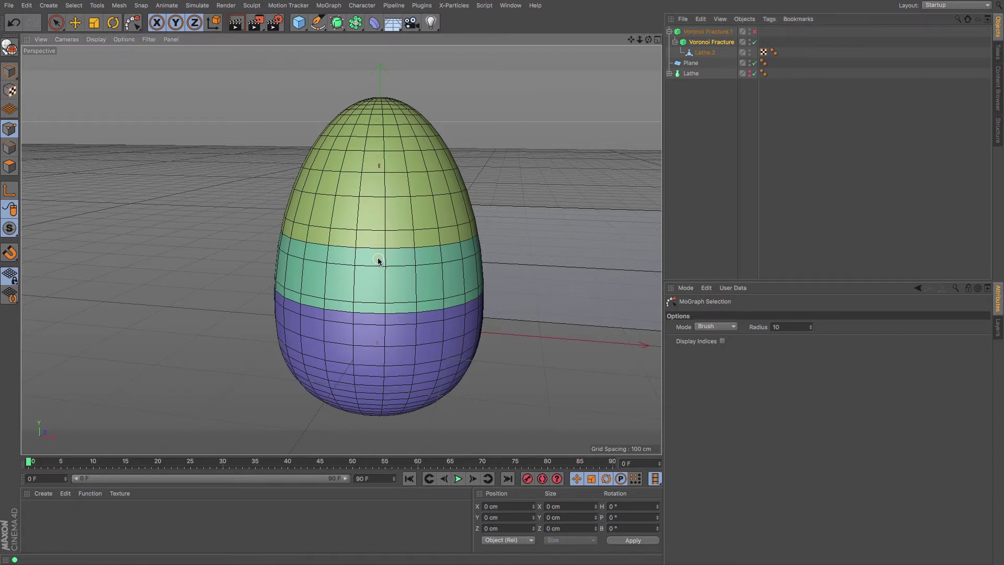
click(379, 260)
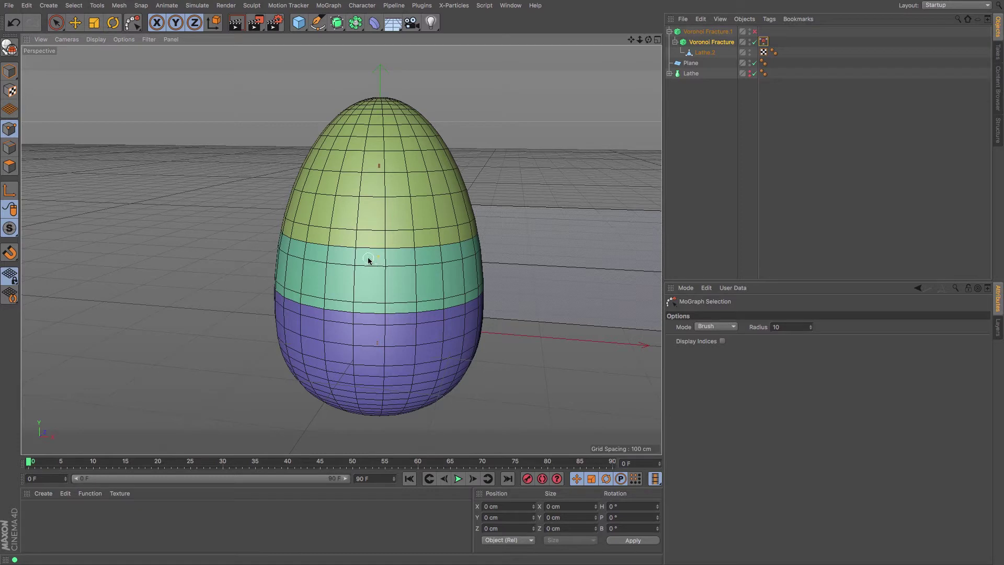
Rename the inner Voronoi Fracture's MoGraph Selection tag to Middle.
click(764, 41)
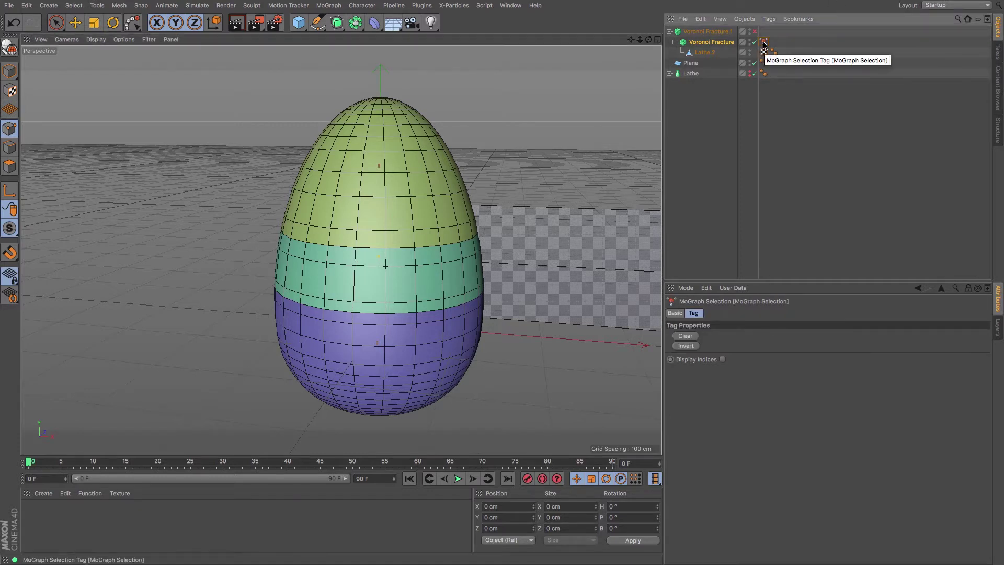
click(679, 314)
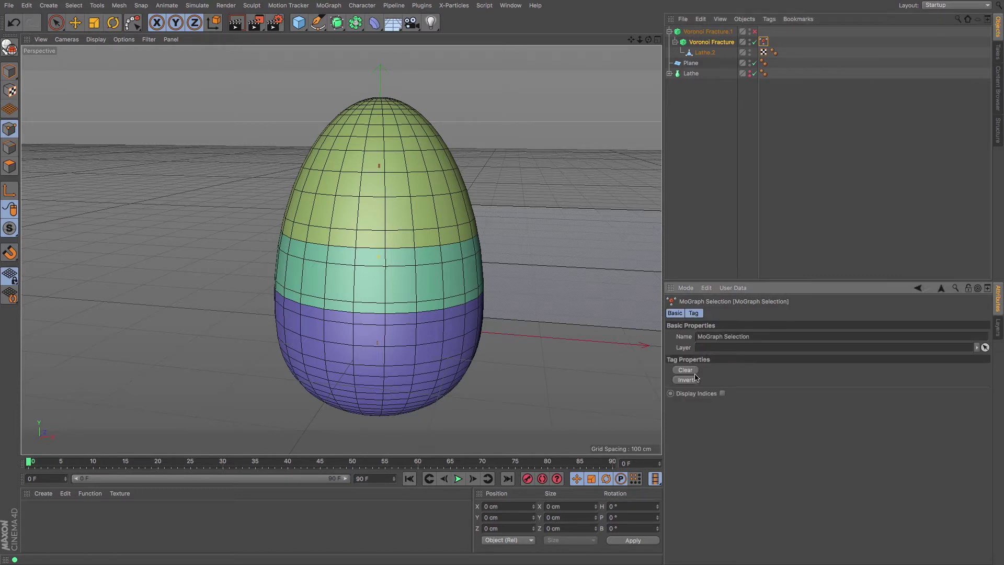
click(759, 337)
text(Middle)
key(Return)
drag(648, 39, 636, 45)
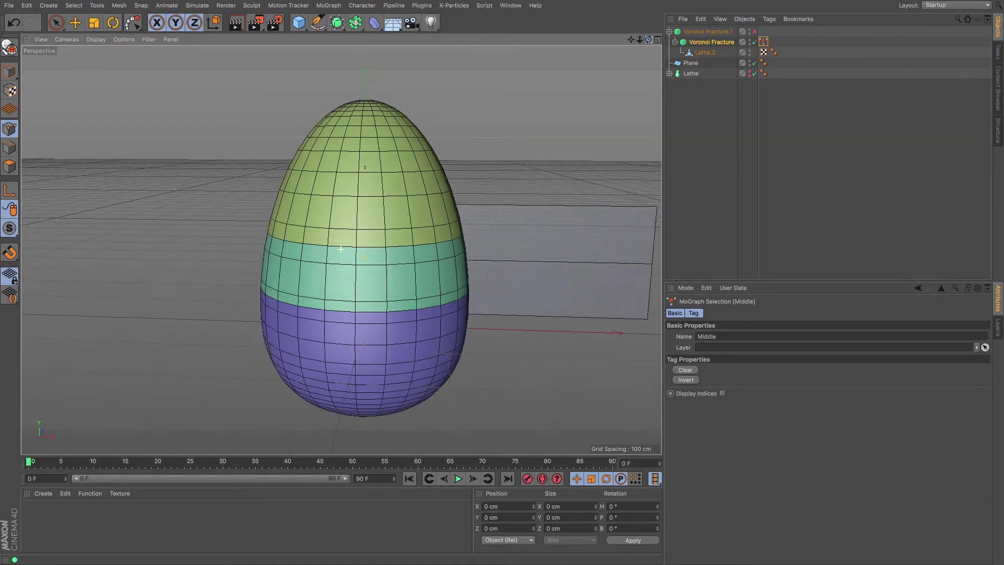
Re-enable the outer Voronoi Fracture and assign the Middle tag as its MoGraph Selection.
click(693, 32)
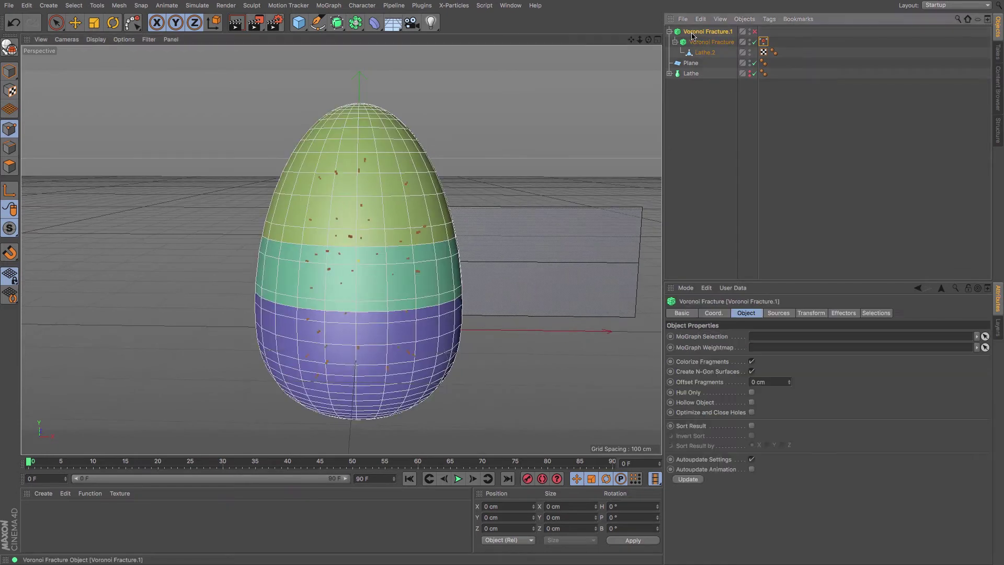
click(754, 32)
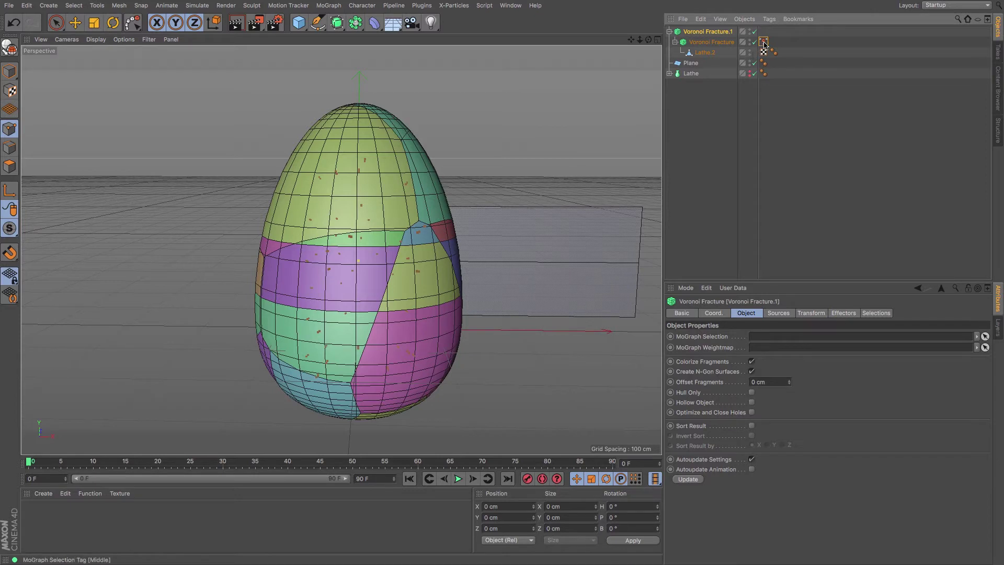
drag(765, 45, 760, 337)
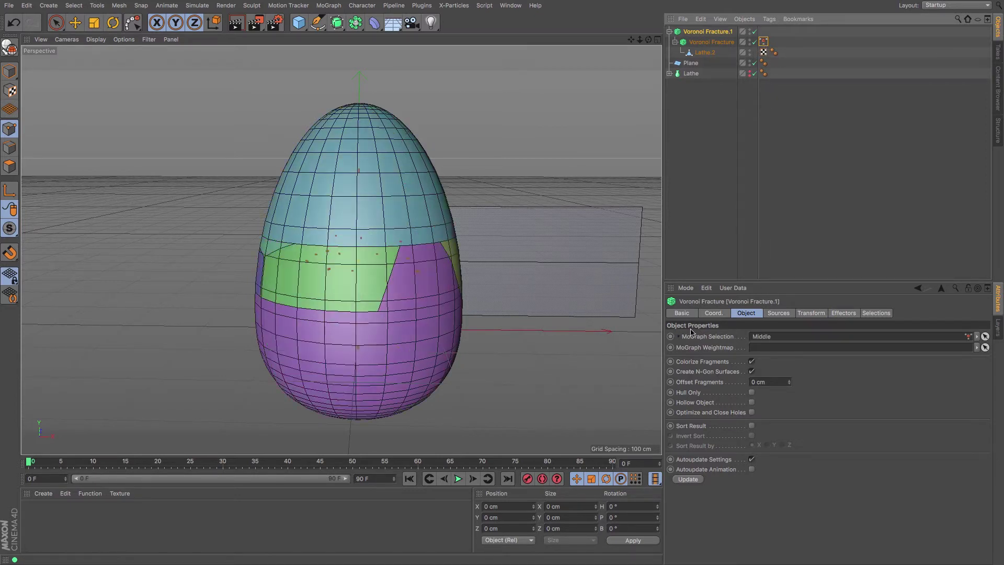
drag(649, 39, 596, 27)
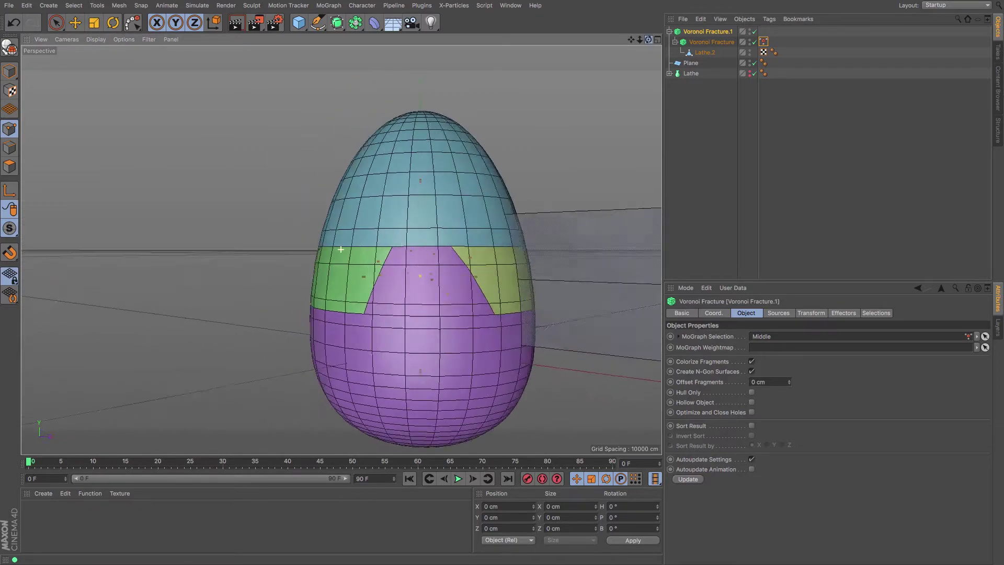
drag(341, 249, 340, 249)
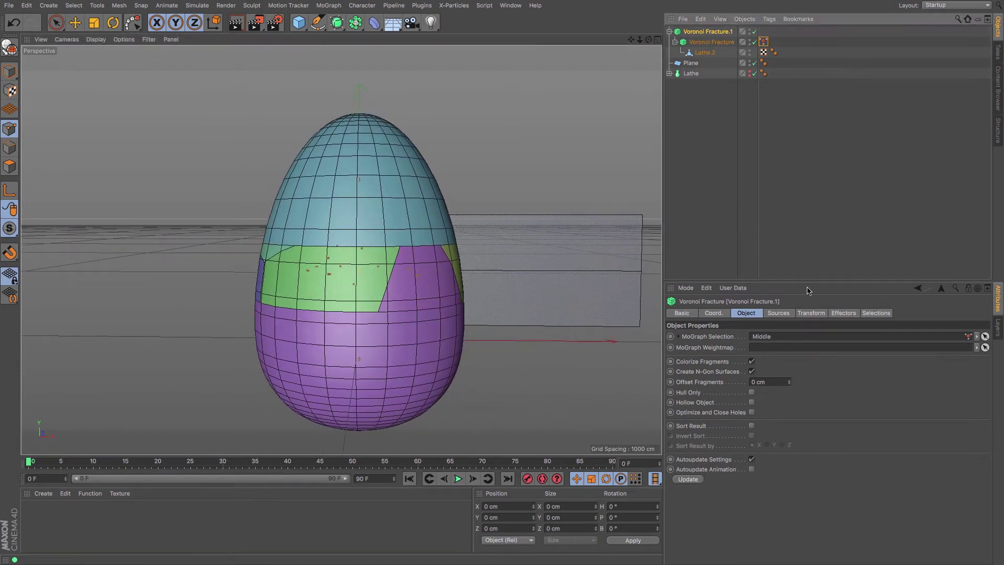
Scale the outer Voronoi Fracture's Point Generator distribution to 0.94 in X, 0.46 in Y and 1.86 in Z.
click(779, 313)
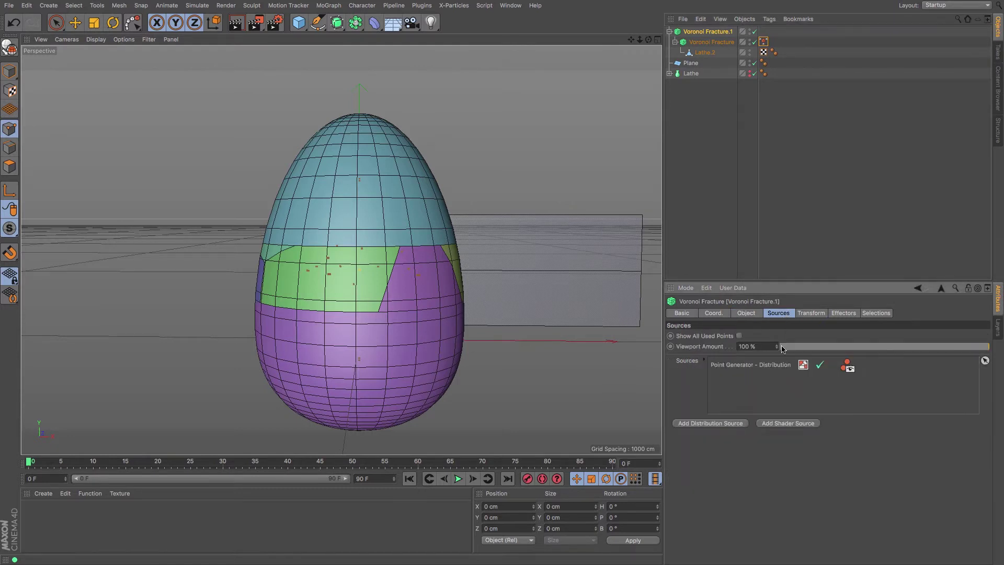
click(747, 365)
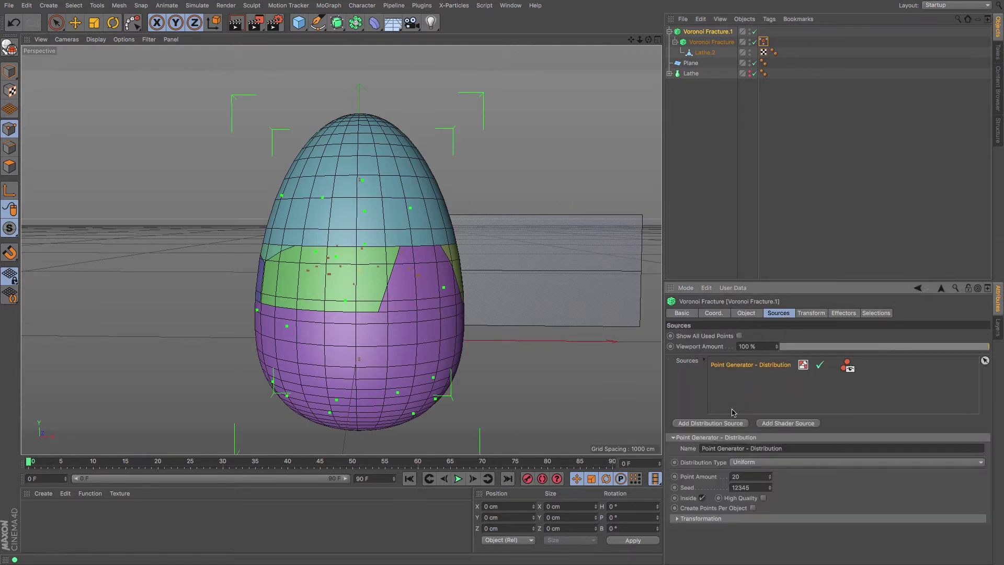
click(789, 463)
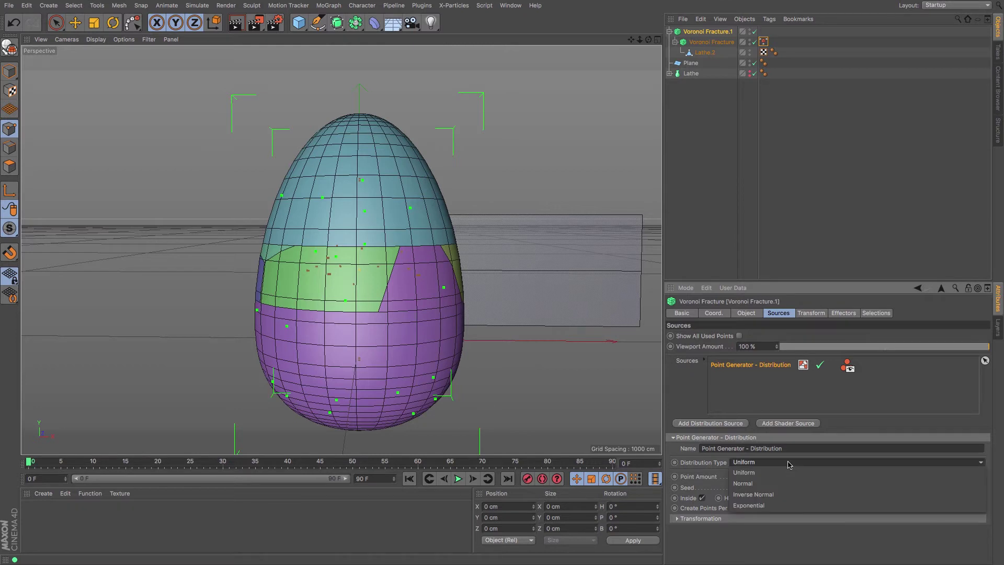
click(795, 525)
click(678, 519)
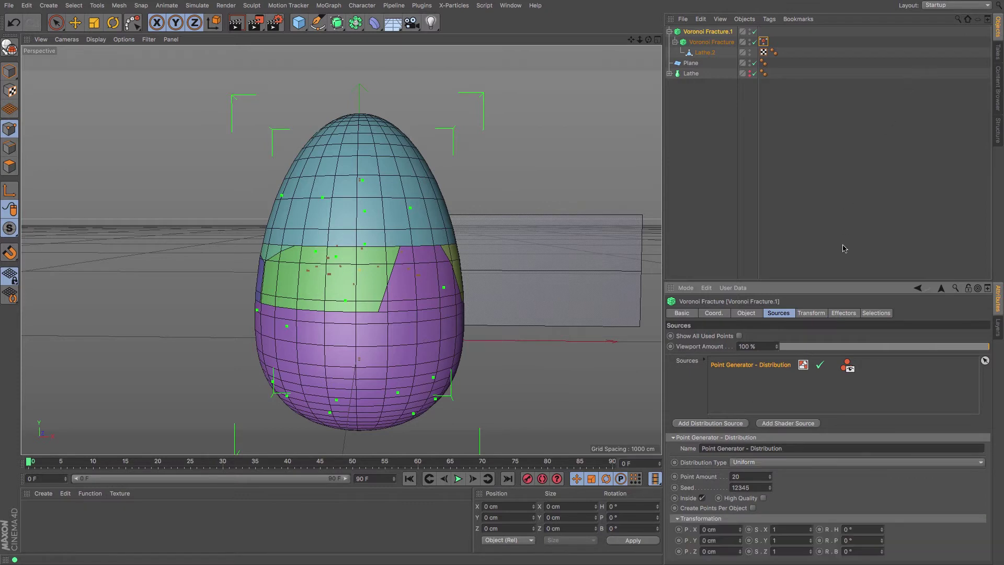
drag(854, 281, 857, 139)
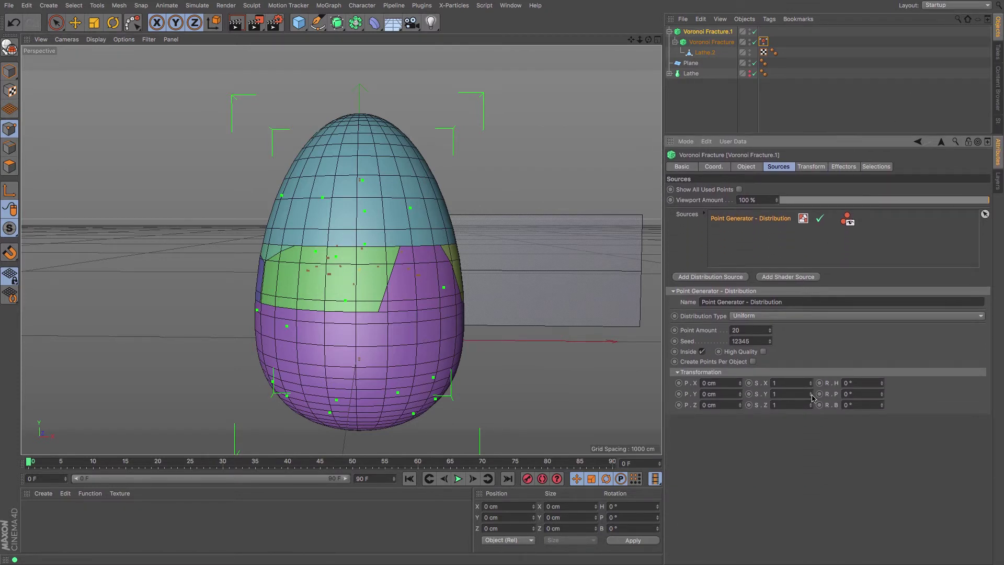
drag(812, 398, 779, 400)
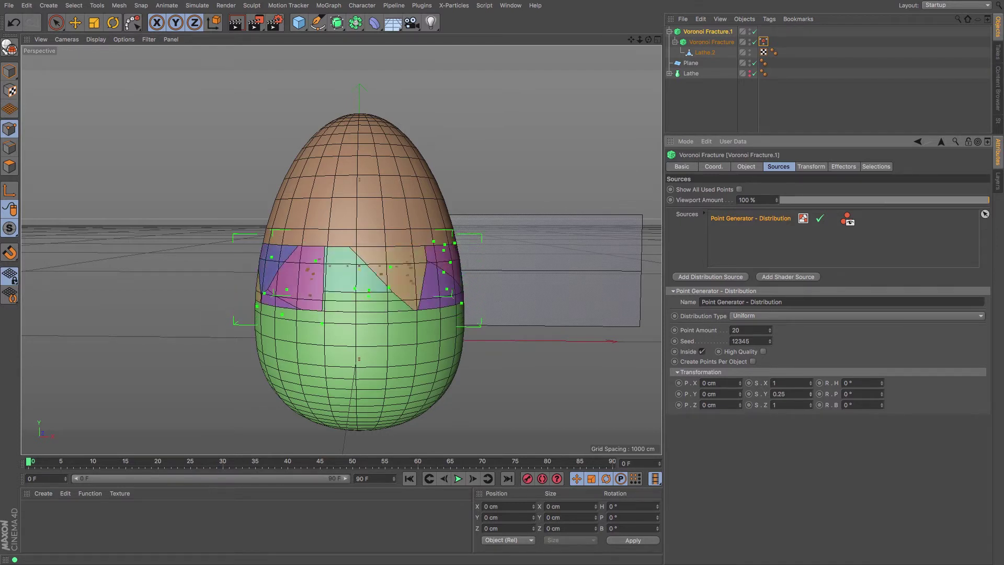
drag(782, 400, 812, 391)
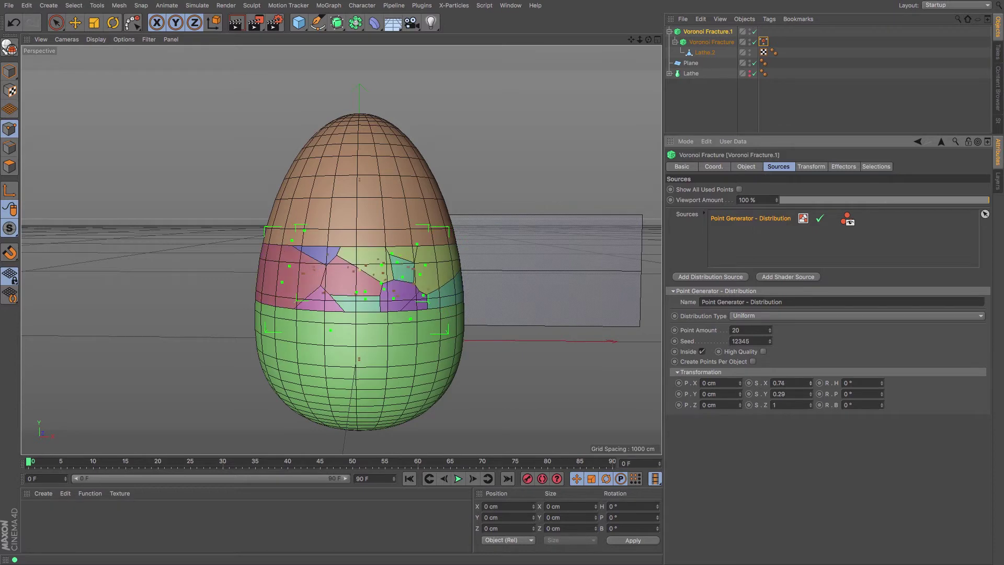
mouse_move(810, 383)
mouse_down()
mouse_move(812, 410)
mouse_move(810, 397)
mouse_up()
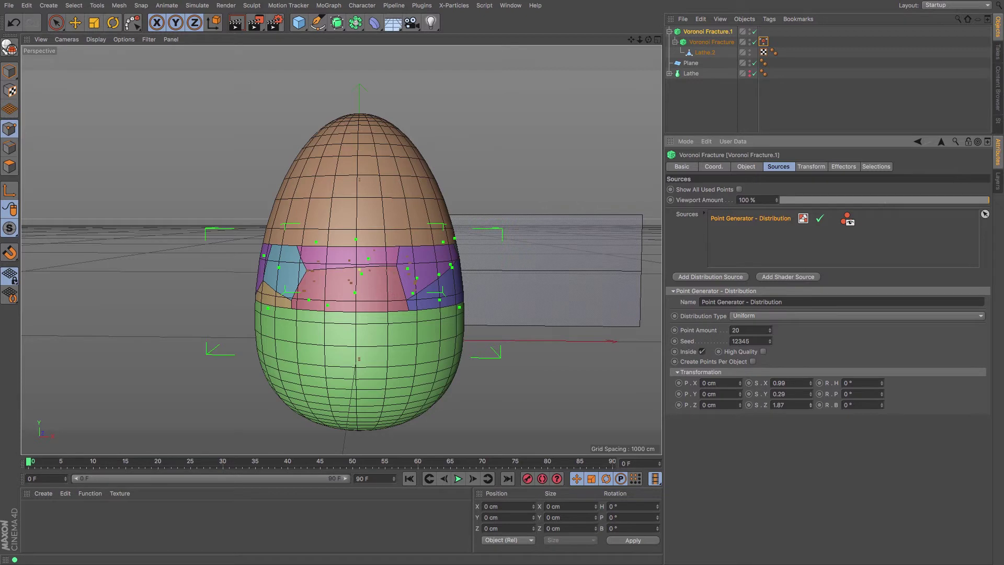
drag(810, 397, 812, 384)
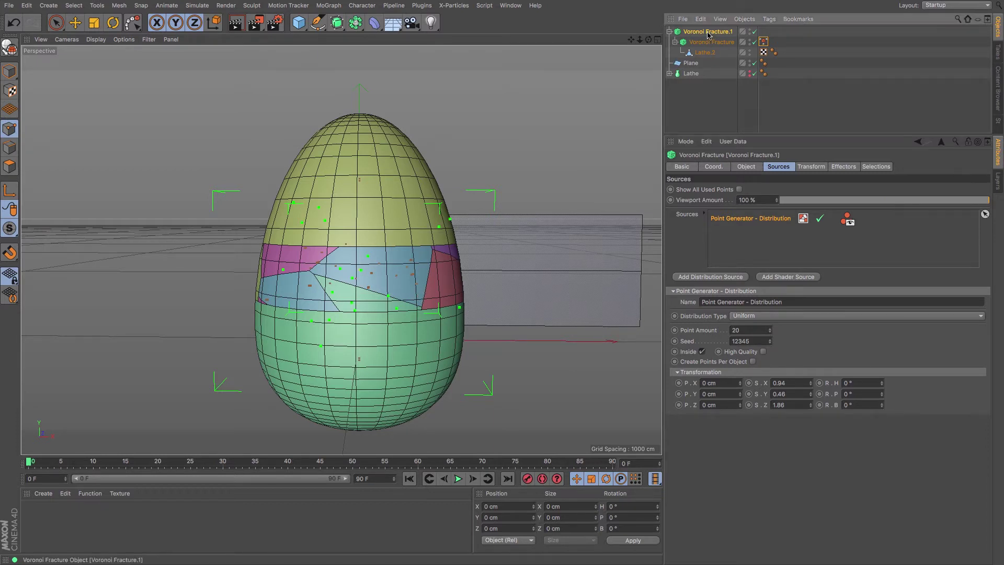
Enable Hollow Object on the outer Voronoi Fracture and try Offset Fragments at 7.2 cm.
click(748, 168)
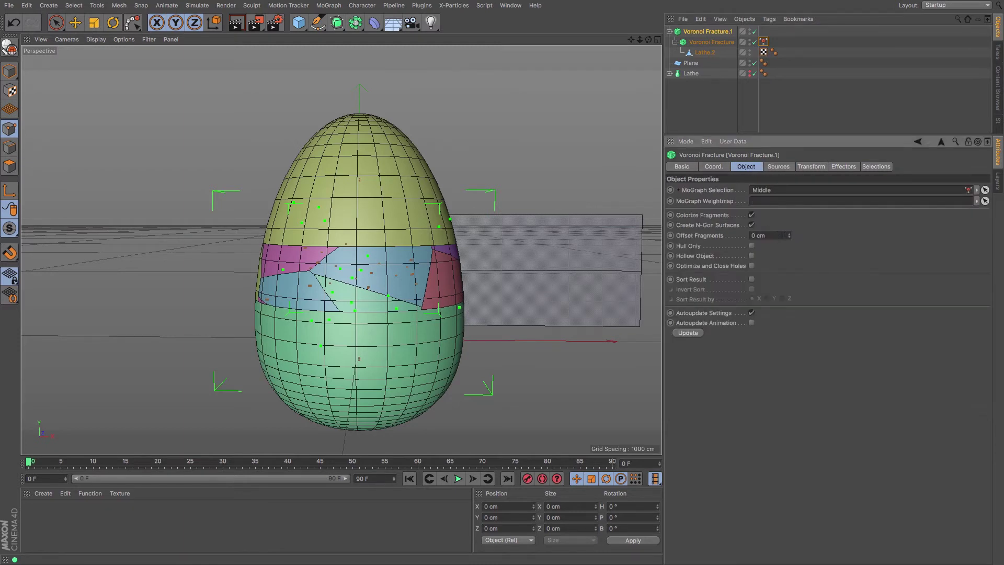
mouse_move(790, 239)
mouse_down()
mouse_move(790, 212)
mouse_move(790, 236)
mouse_up()
key(ctrl+z)
drag(791, 239, 791, 230)
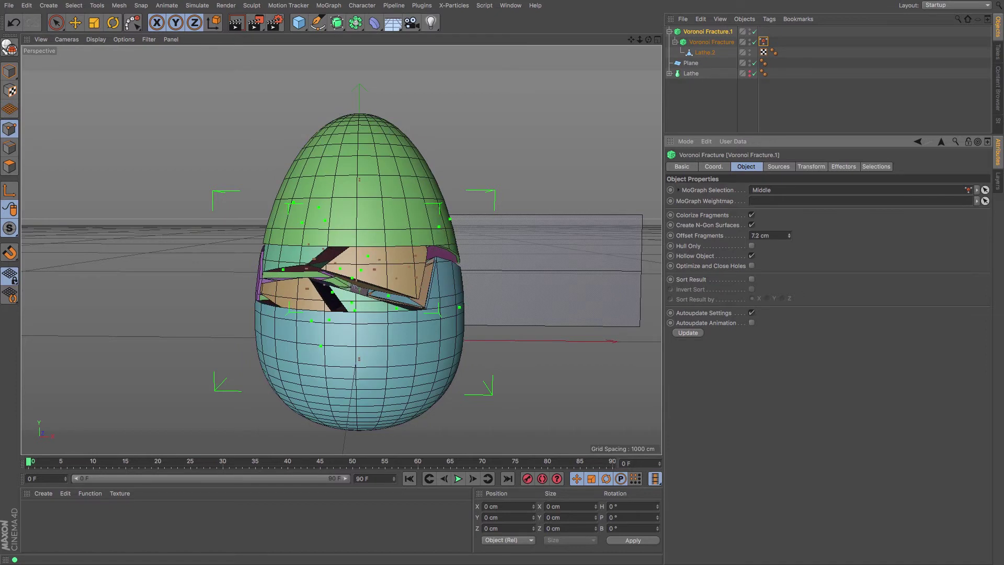
Enable Hollow Object on the inner Voronoi Fracture and set the outer fracture's Offset Fragments to 0 cm.
click(711, 42)
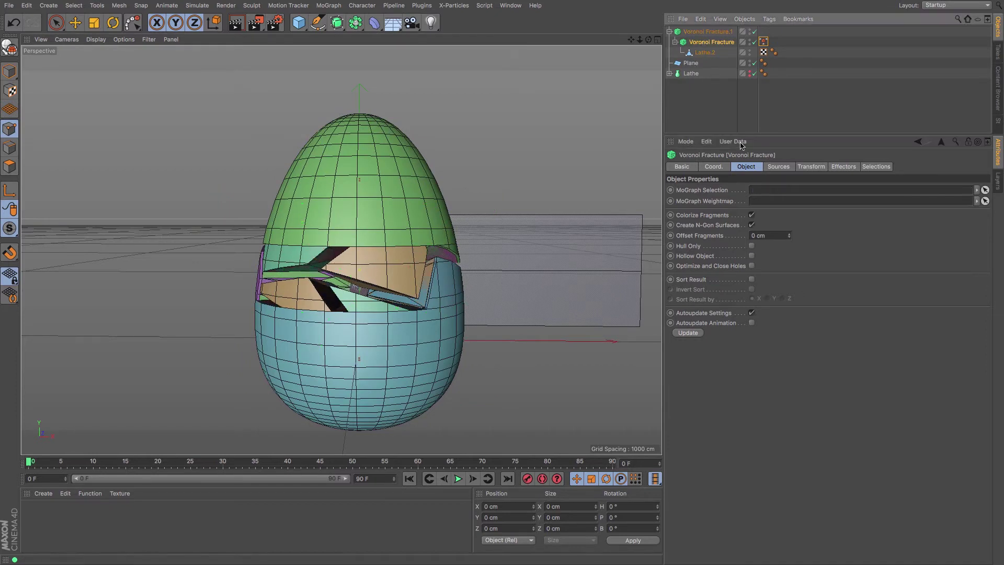
click(752, 256)
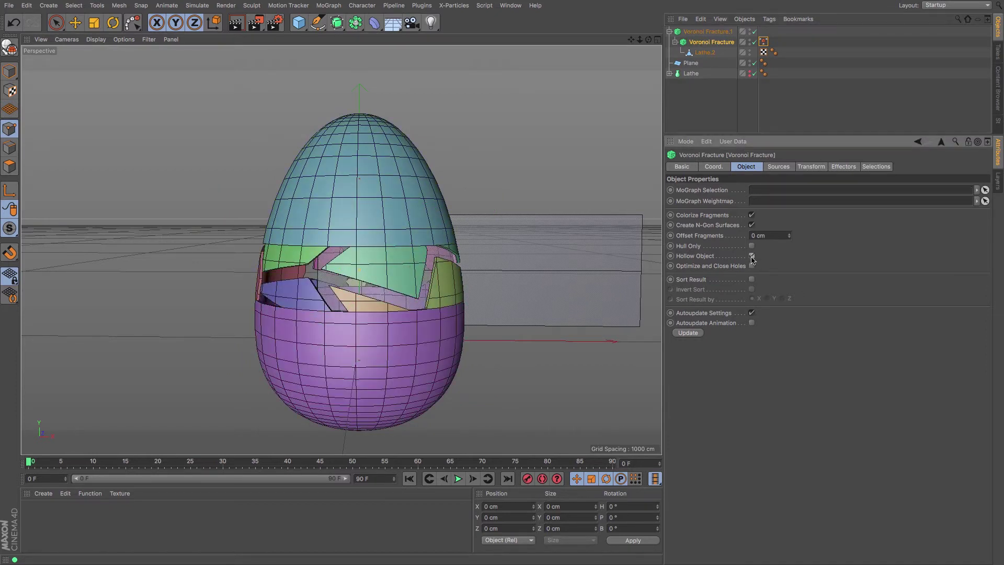
drag(648, 40, 812, 96)
mouse_move(341, 249)
alt+mouse_down()
mouse_move(353, 232)
mouse_move(344, 243)
alt+mouse_up()
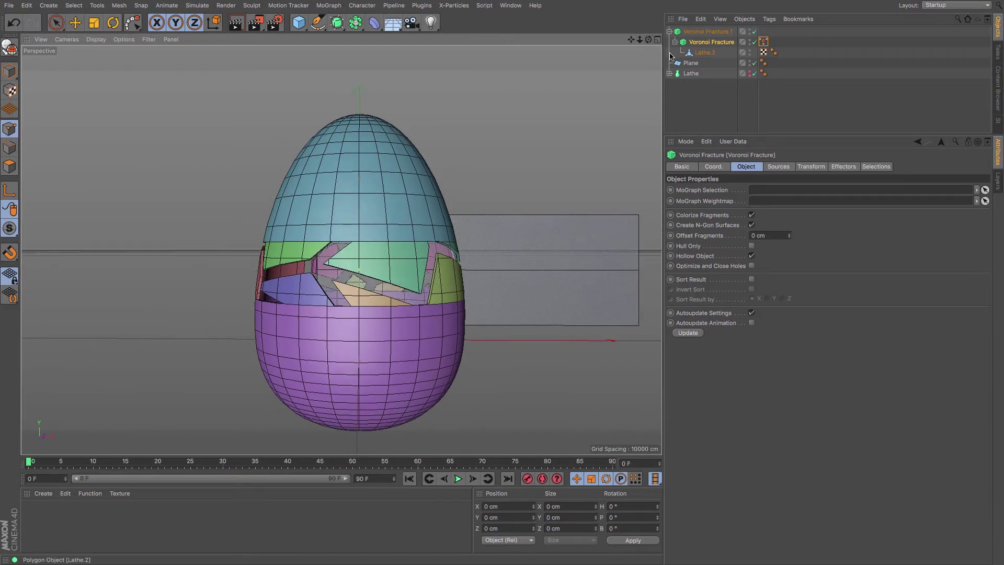
click(701, 33)
drag(789, 236, 790, 252)
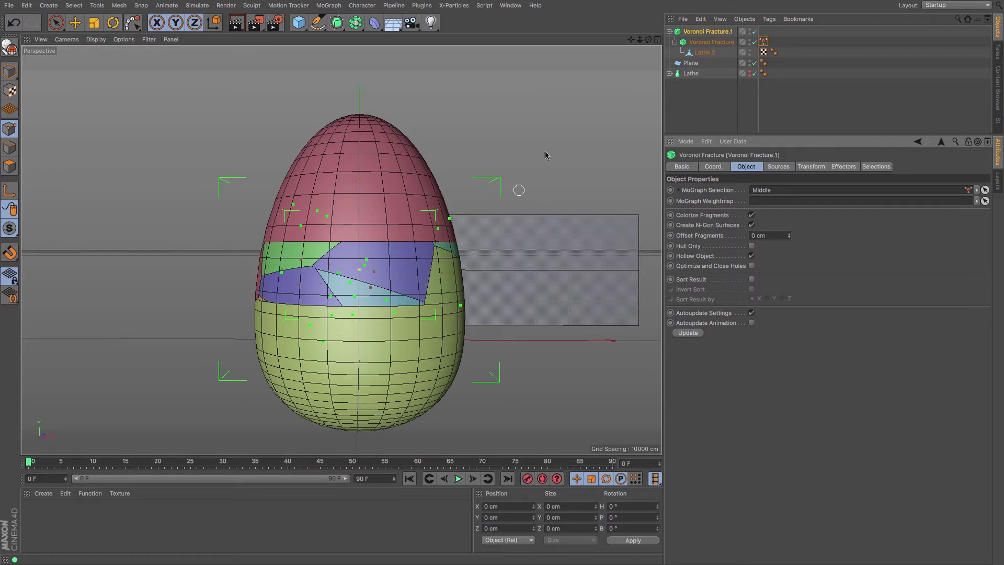
Hide the Plane object that slices the egg.
drag(632, 40, 632, 29)
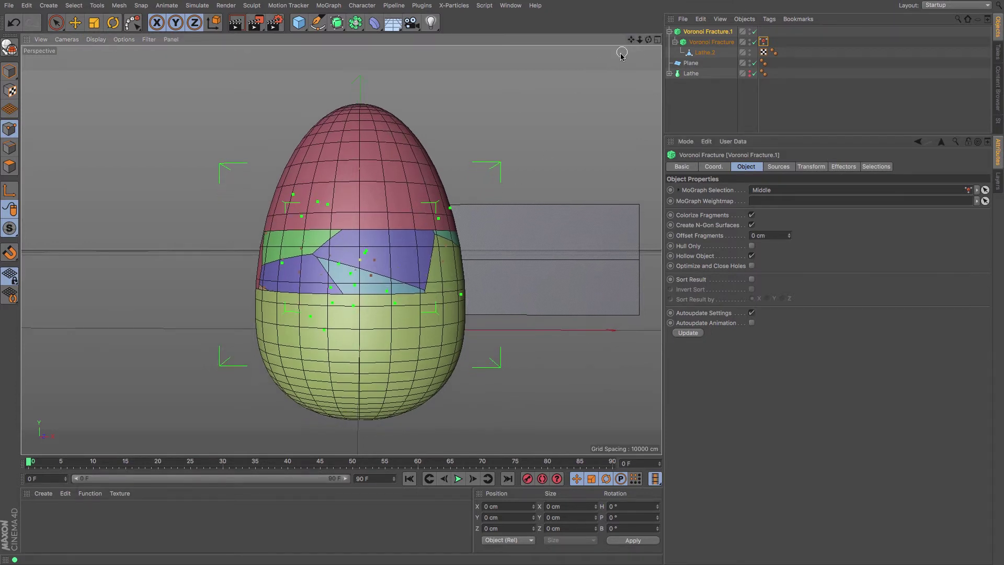
click(691, 64)
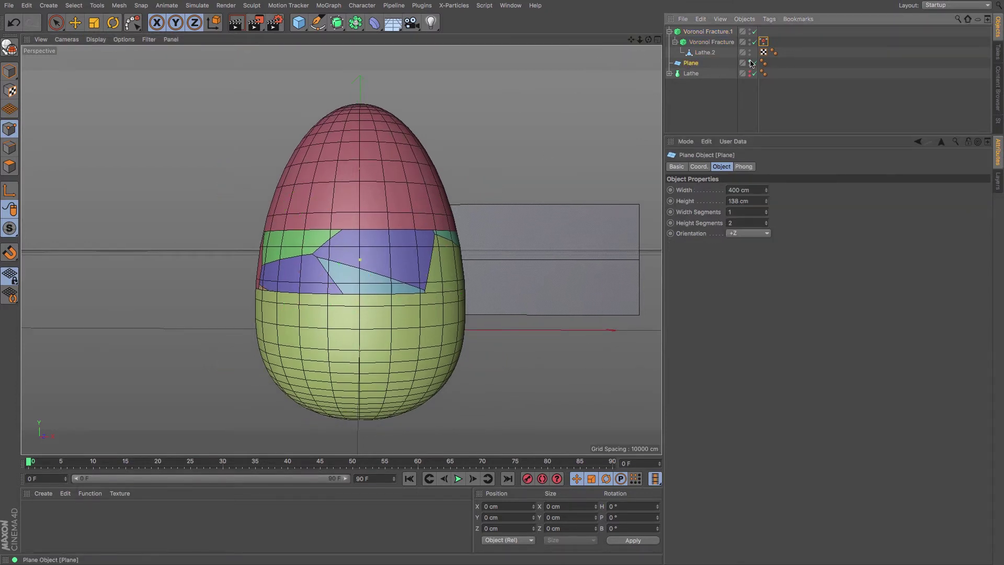
click(750, 61)
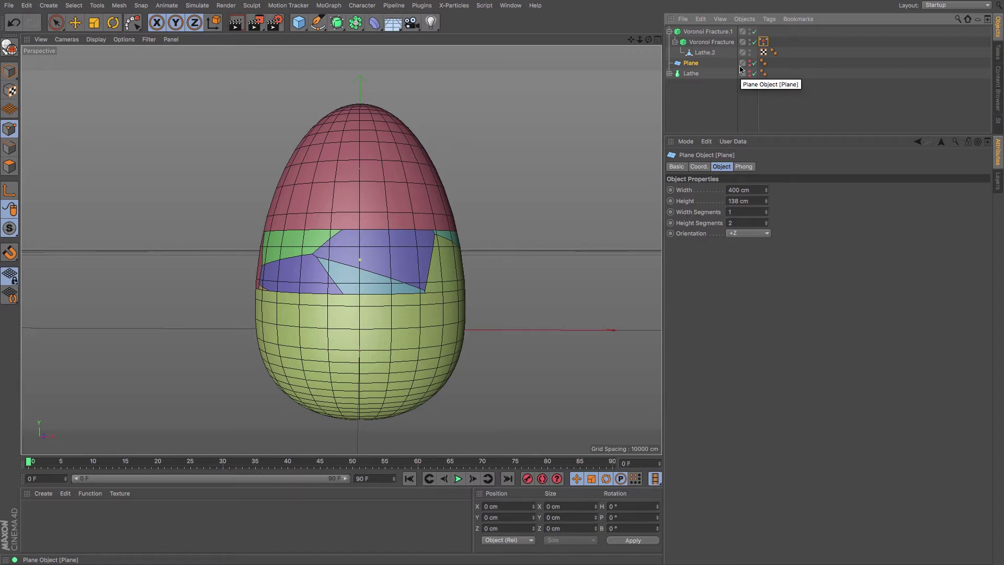
Keyframe the outer Voronoi Fracture's Offset Fragments at 0 cm on frame 10.
click(707, 31)
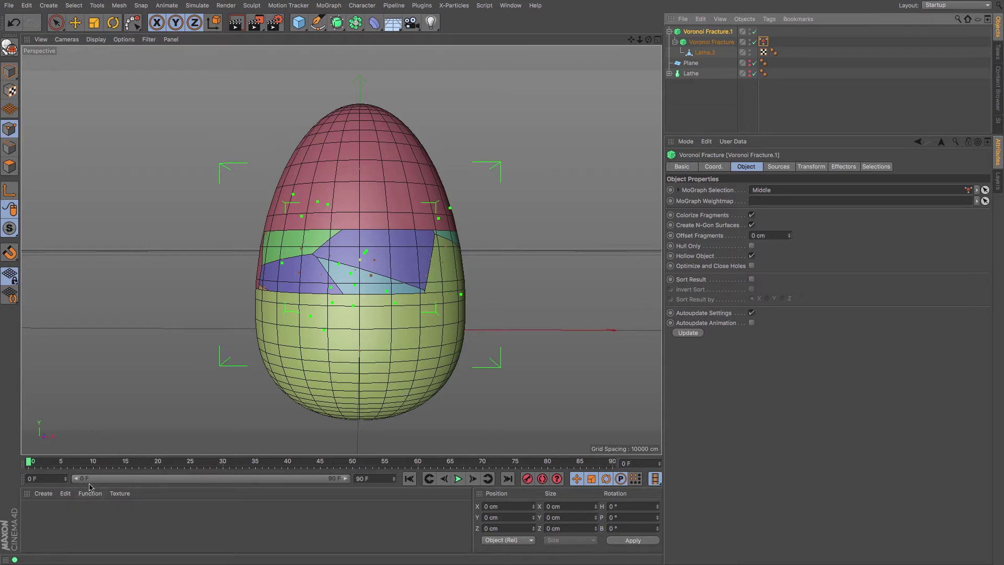
click(94, 463)
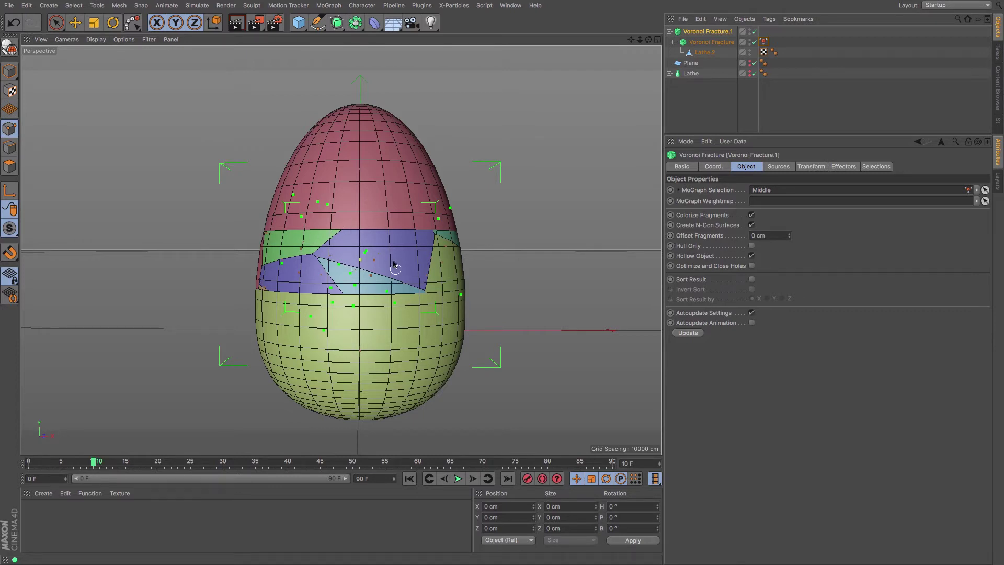
ctrl+click(671, 236)
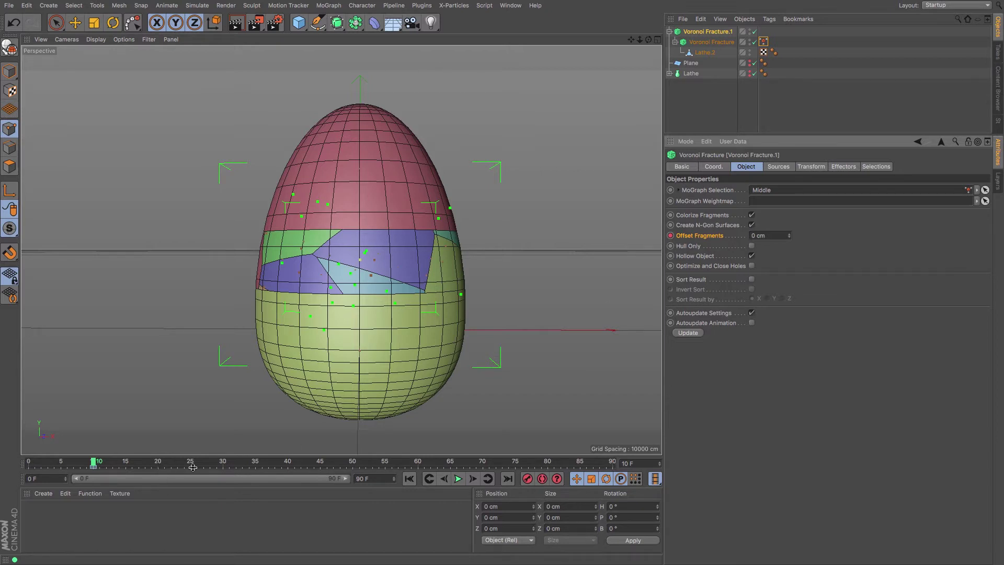
Extend the animation to 250 frames and show the whole range on the timeline.
double_click(362, 479)
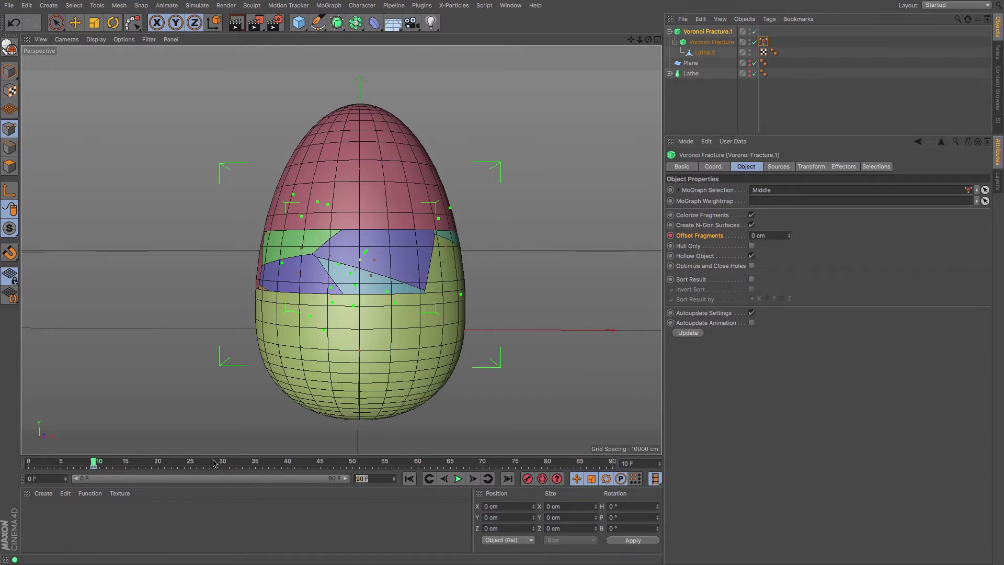
text(250)
key(Return)
drag(177, 479, 348, 479)
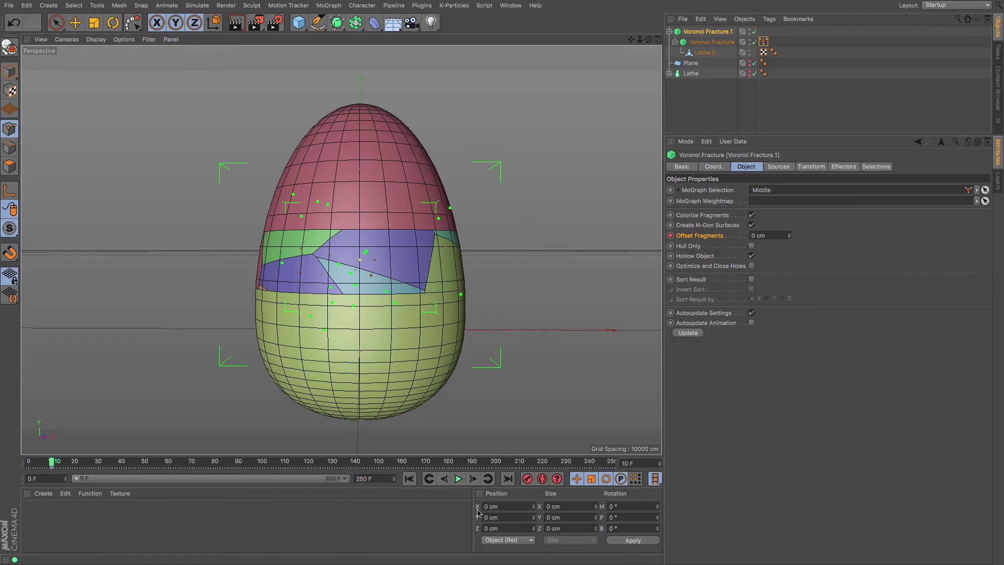
Keyframe Offset Fragments at 0.2 cm on frame 30 and play the animation from the start.
drag(53, 462, 99, 467)
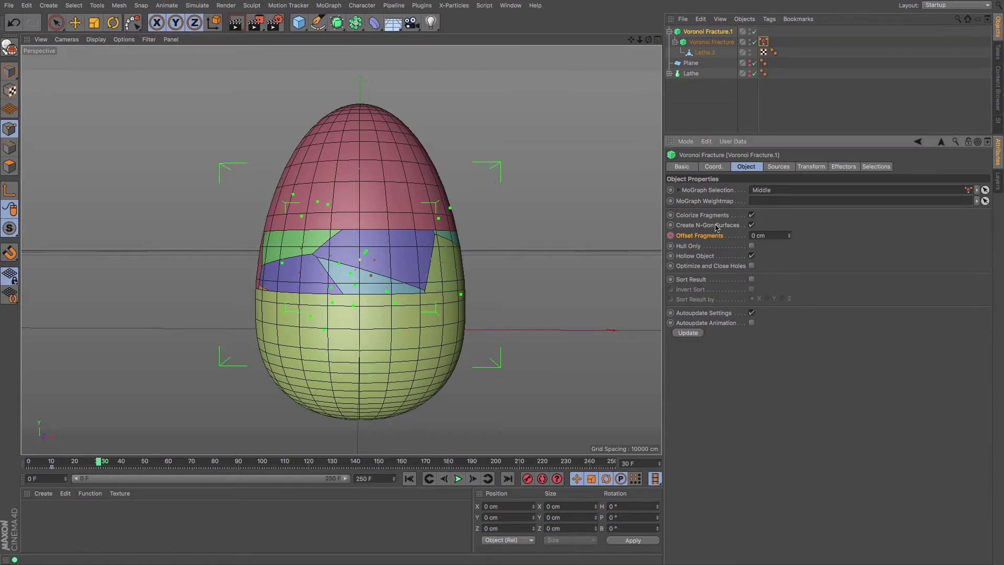
key(Return)
drag(98, 464, 28, 463)
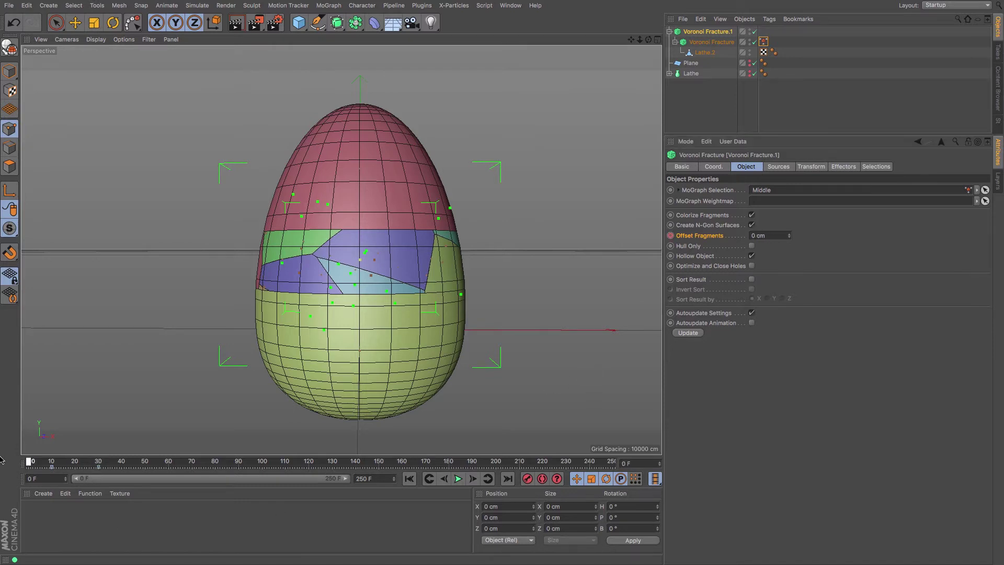
click(457, 479)
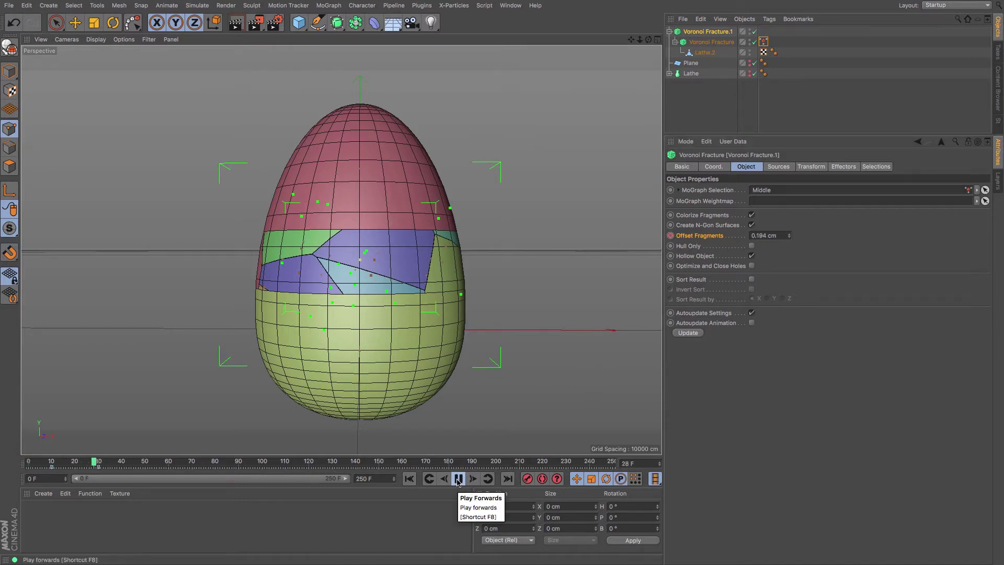
click(458, 479)
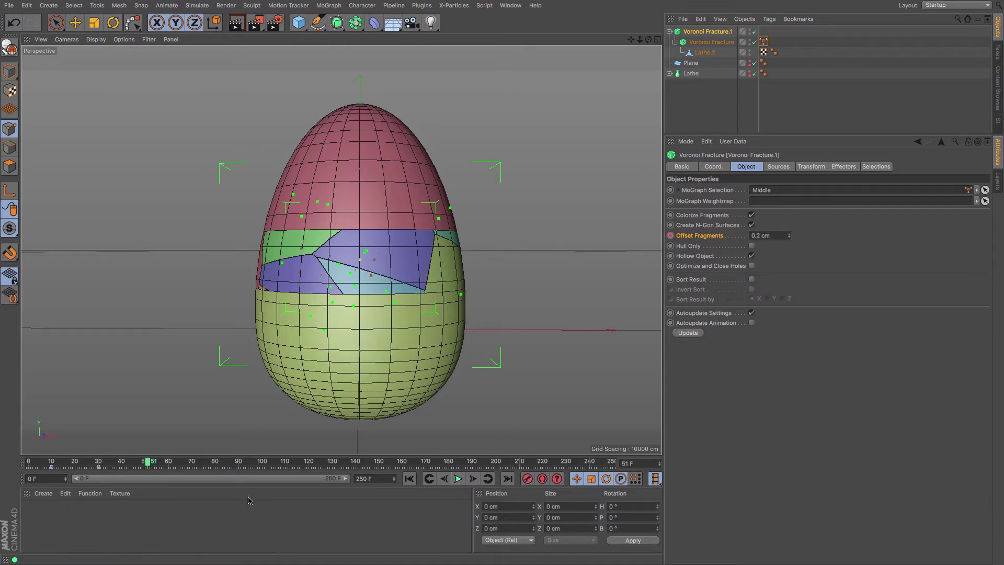
Keyframe Offset Fragments at 0.4 cm on frame 50.
click(146, 462)
key(BackSpace)
key(BackSpace)
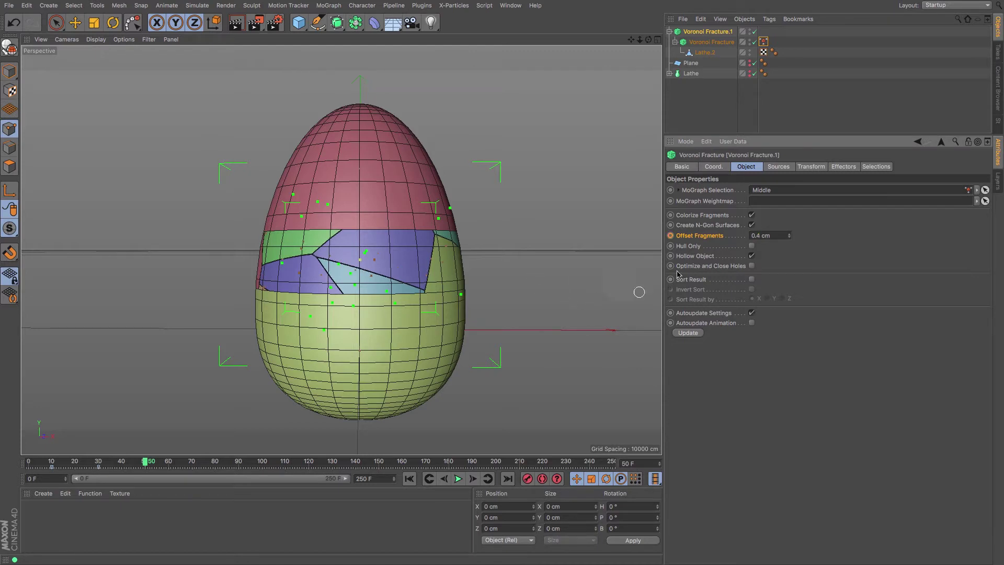
ctrl+click(671, 236)
Keyframe Offset Fragments at 0.6 cm on frame 70.
click(193, 465)
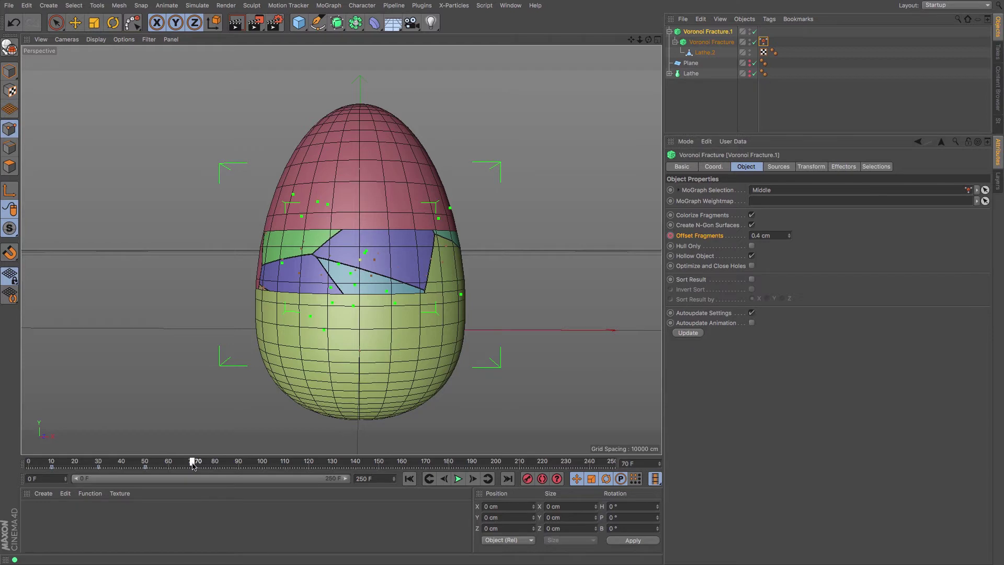
click(760, 235)
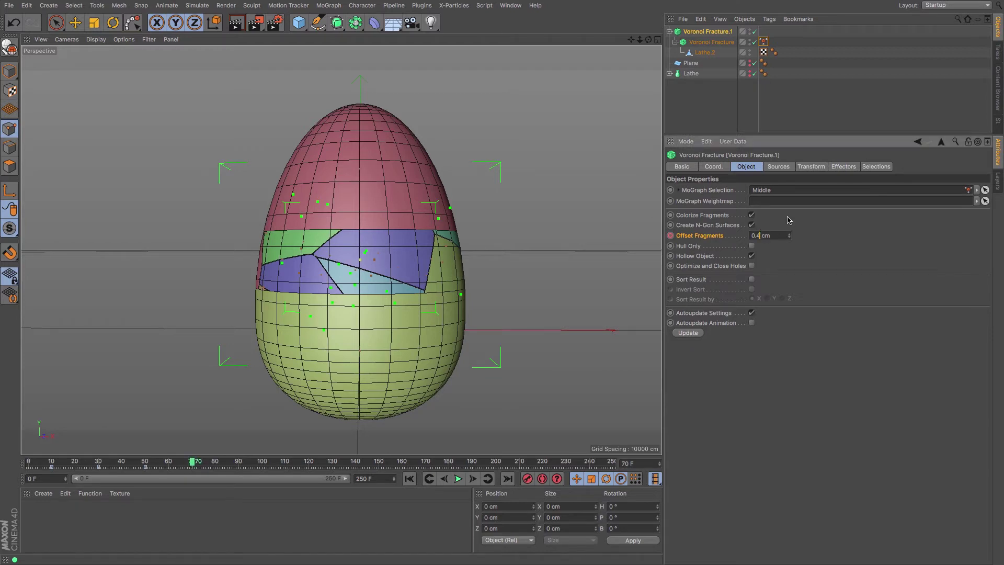
text(6)
key(Return)
ctrl+click(670, 235)
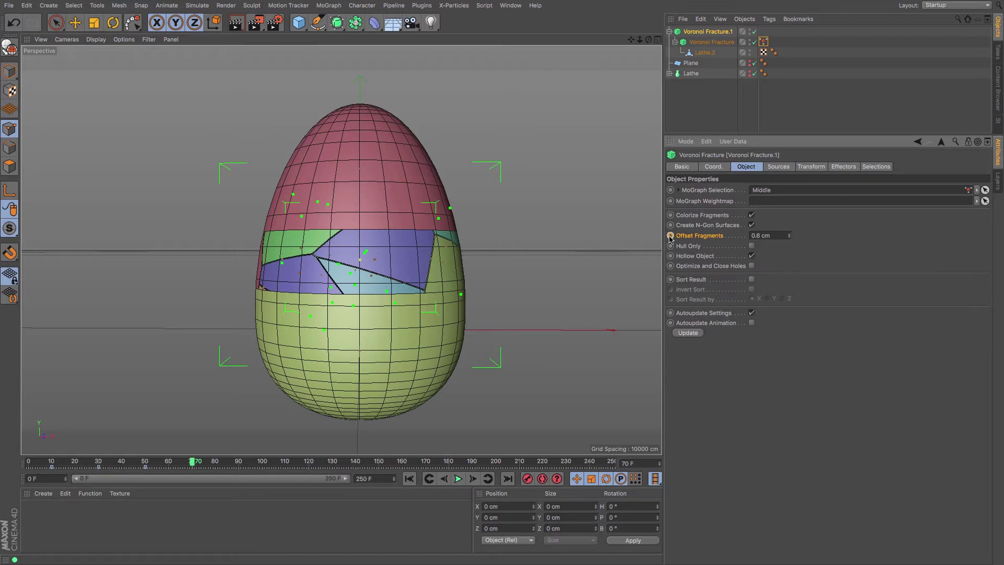
Keyframe Offset Fragments at 0.8 cm on frame 90.
click(238, 464)
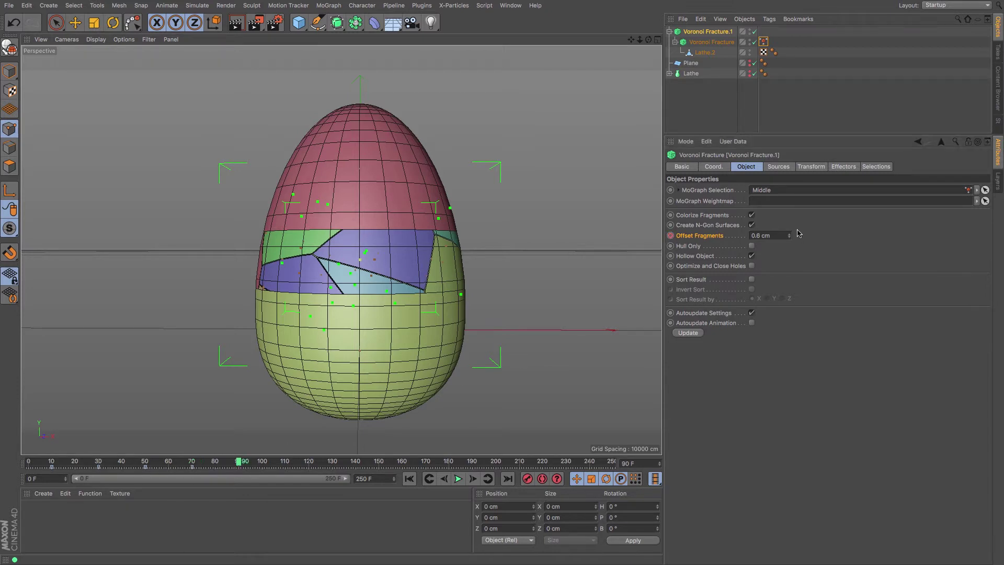
click(762, 234)
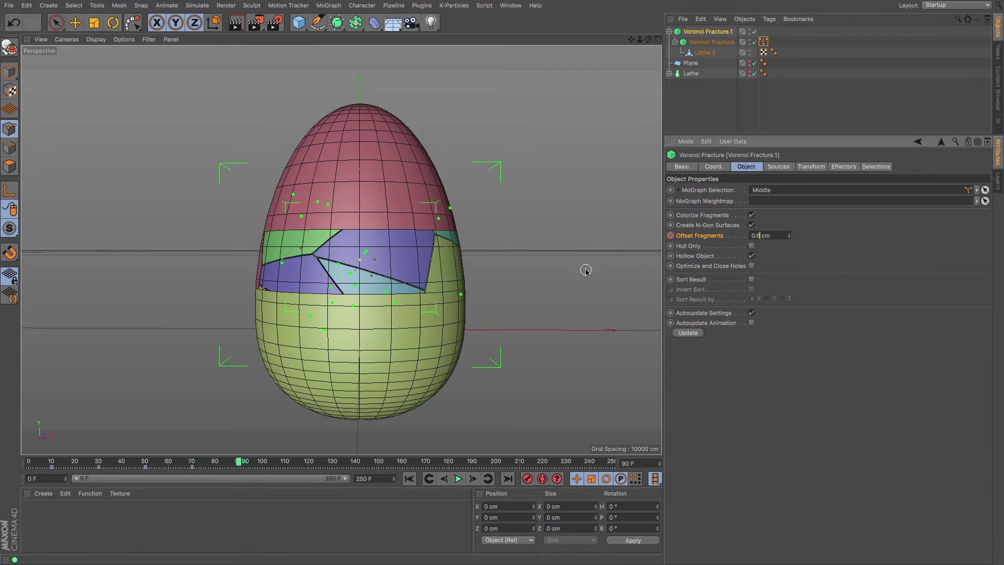
key(BackSpace)
text(8)
key(Return)
ctrl+click(671, 236)
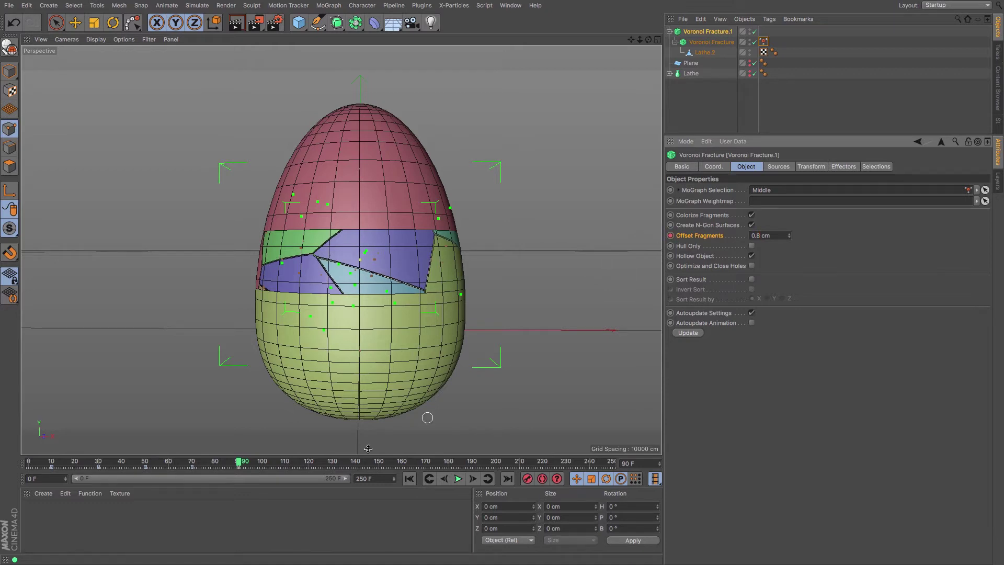
Keyframe Offset Fragments at 1 cm on frame 110.
click(286, 464)
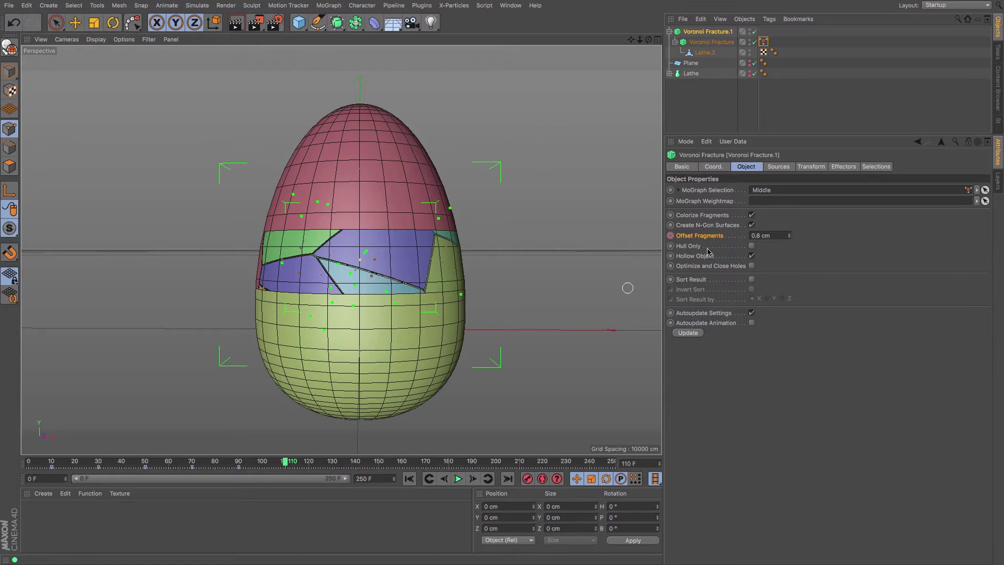
double_click(757, 236)
text(1)
key(Return)
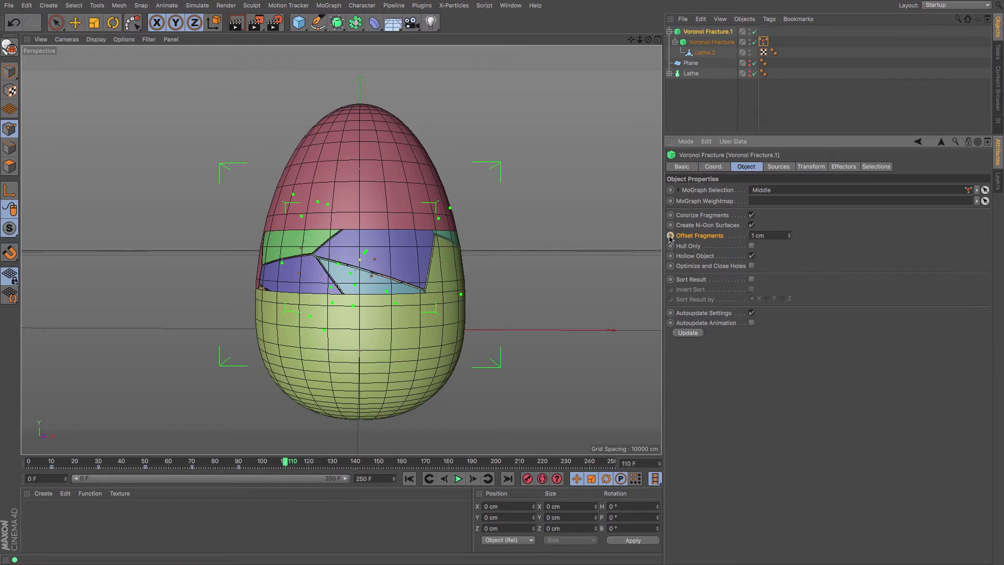
ctrl+click(670, 236)
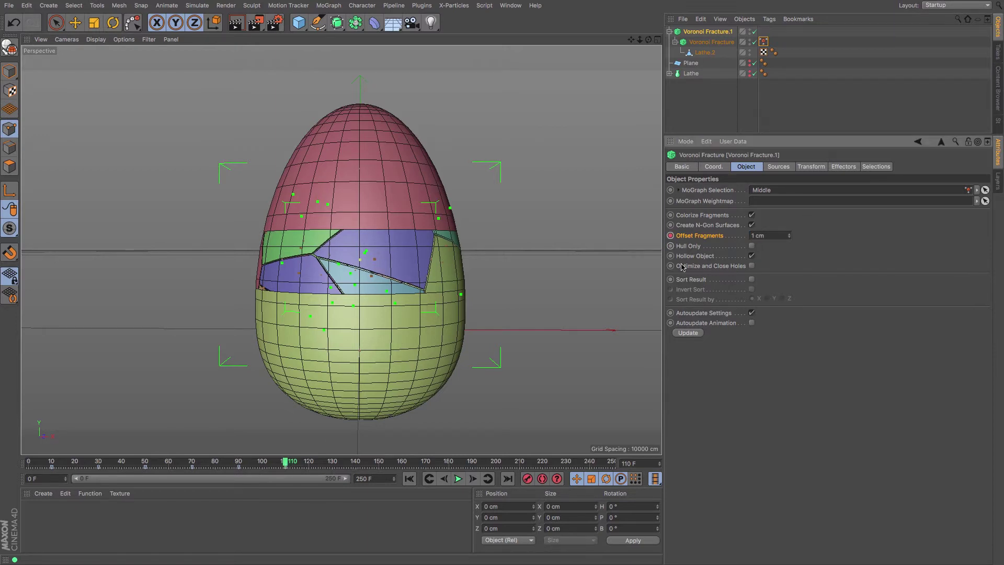
Play the animation from the first frame to check the cracks opening through all Offset Fragments keyframes.
click(410, 478)
click(459, 479)
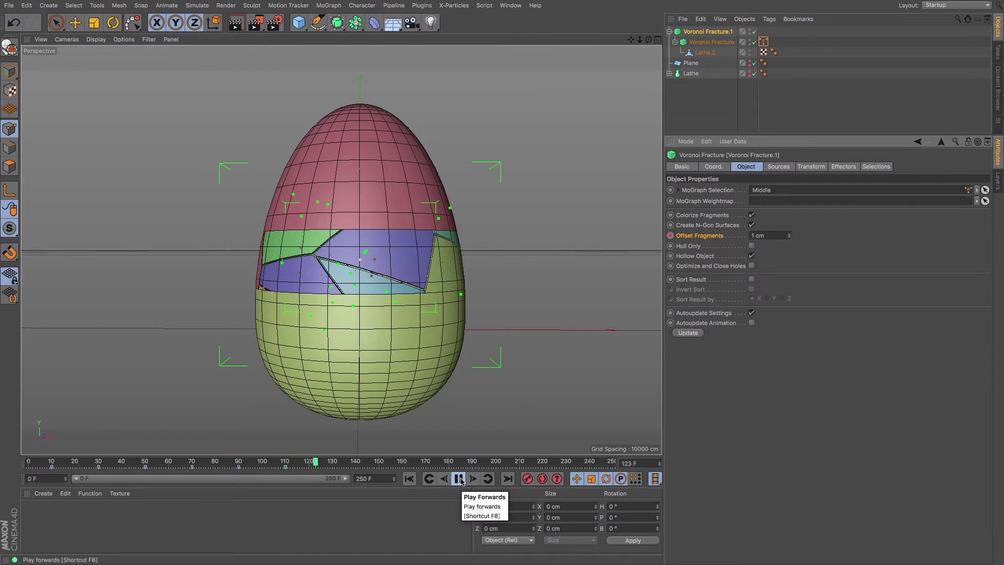
click(460, 479)
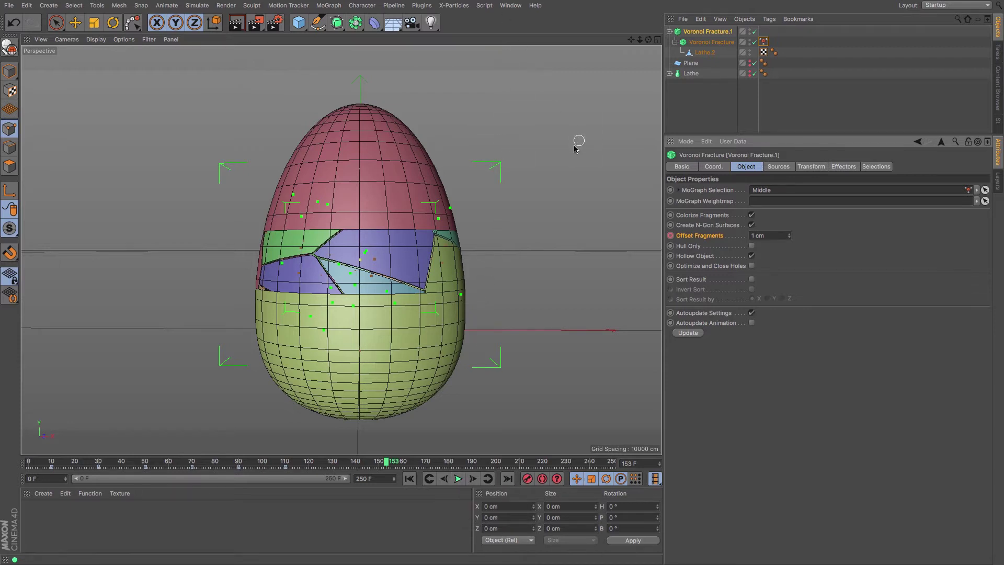
Open the Dope Sheet timeline and set all Offset Fragments keys from frame 10 to 110 to Step interpolation.
click(505, 6)
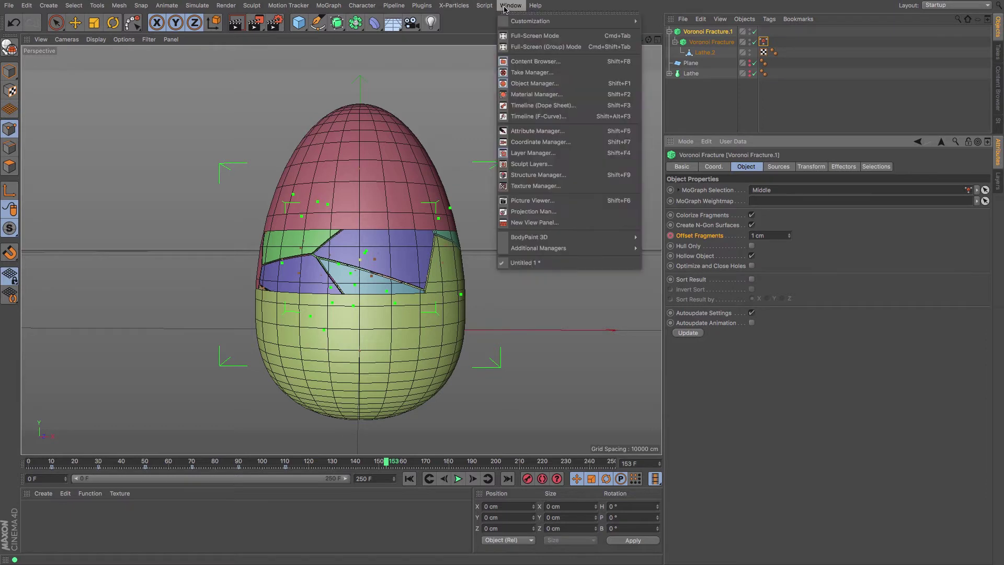
click(542, 106)
drag(360, 104, 732, 231)
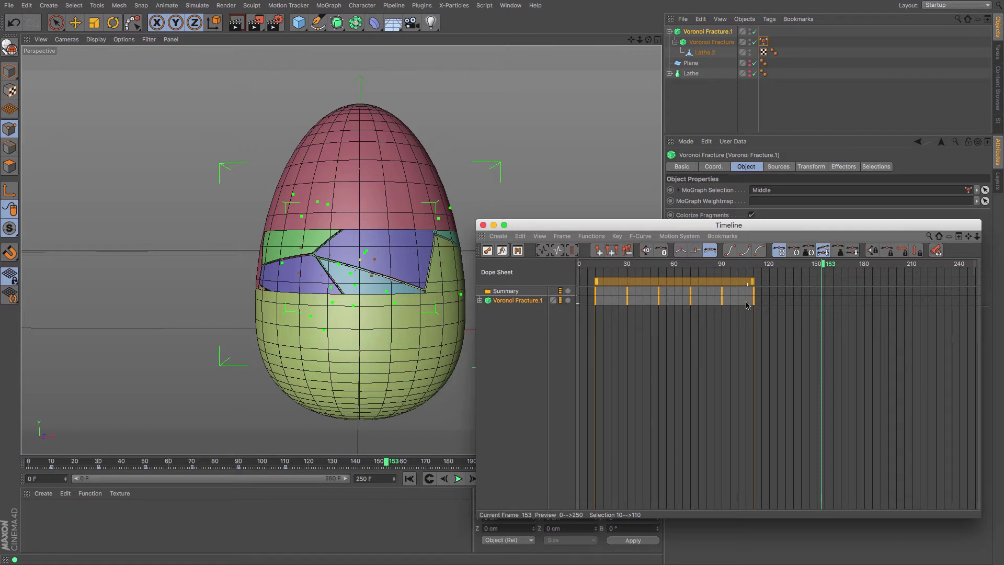
click(695, 252)
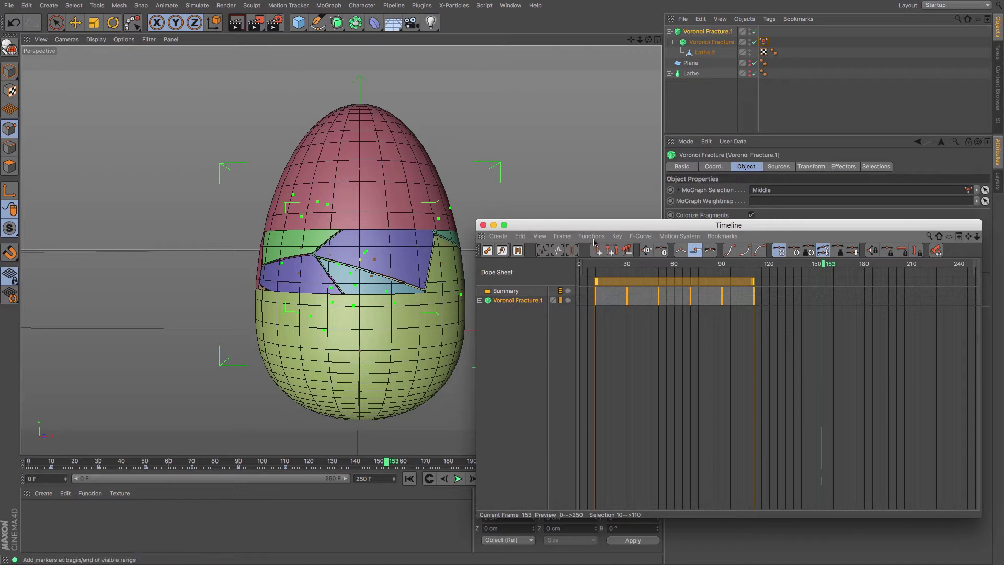
drag(591, 231, 712, 148)
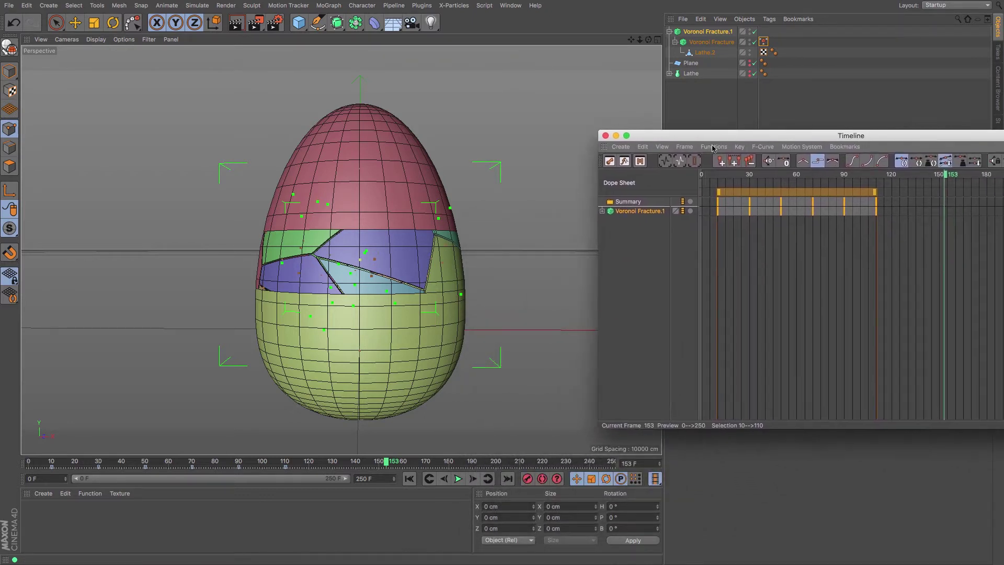
click(817, 162)
Replay and scrub the animation from frame 0 to check the stepped crack openings, and close the timeline.
click(409, 478)
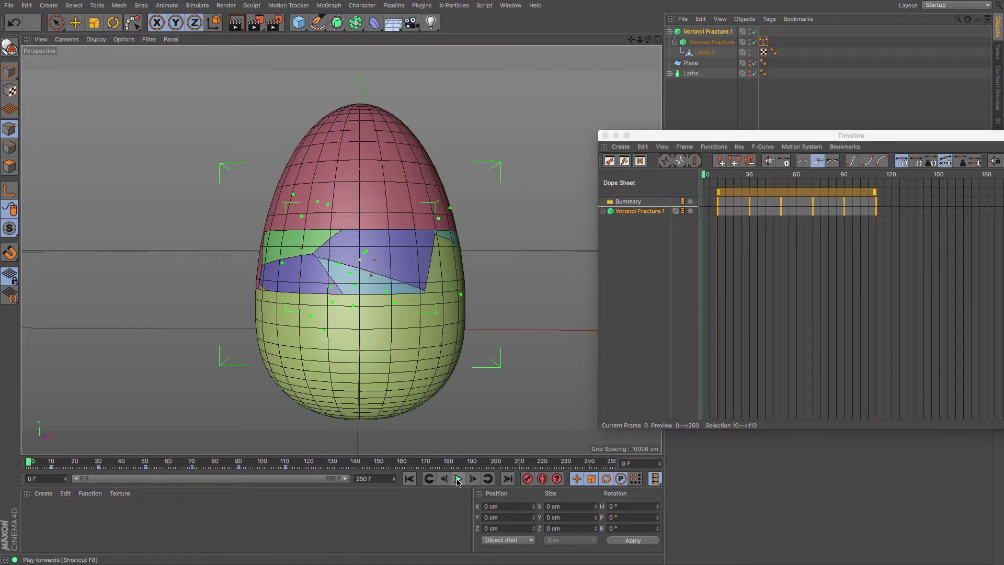
click(458, 478)
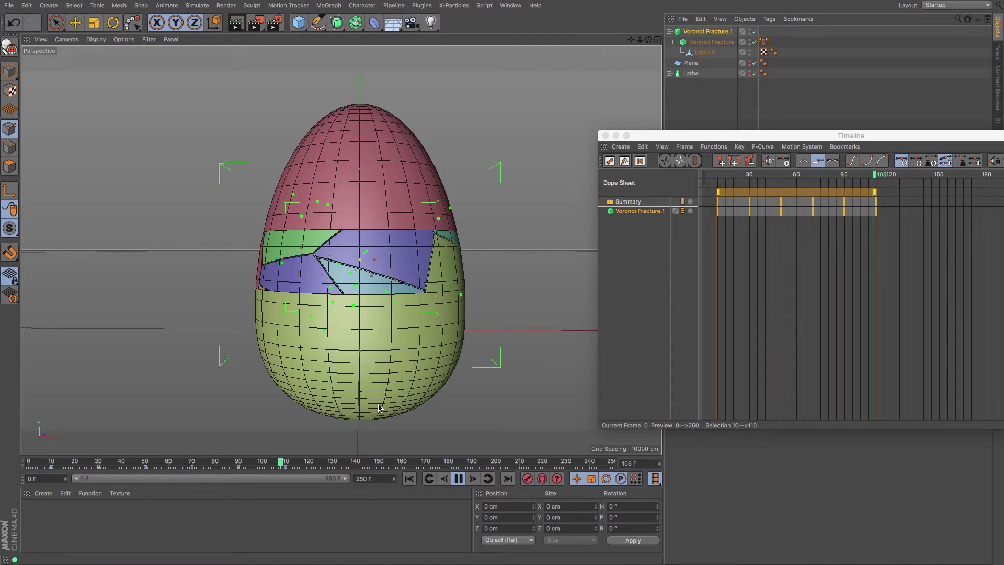
key(F8)
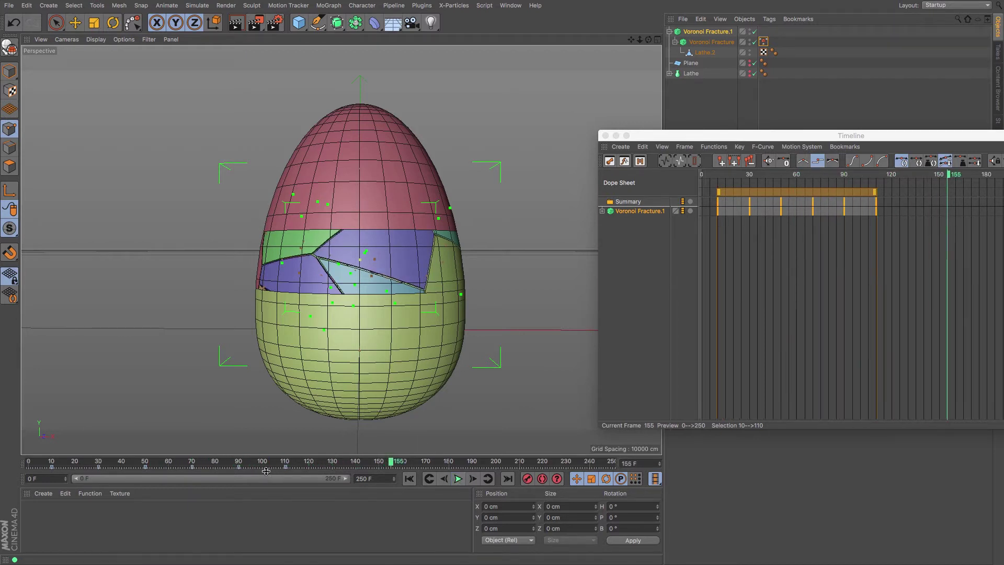
drag(288, 467, 29, 466)
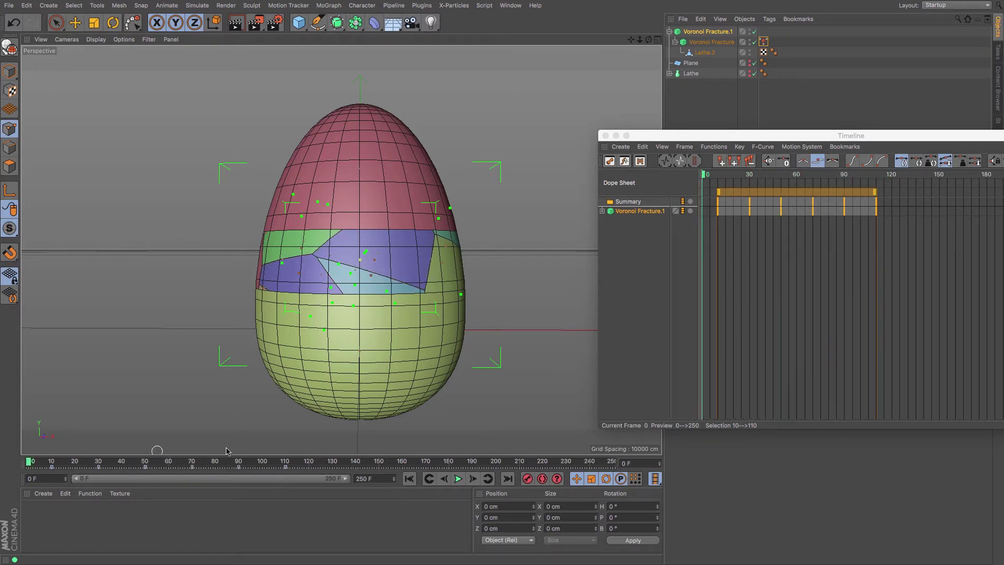
click(458, 479)
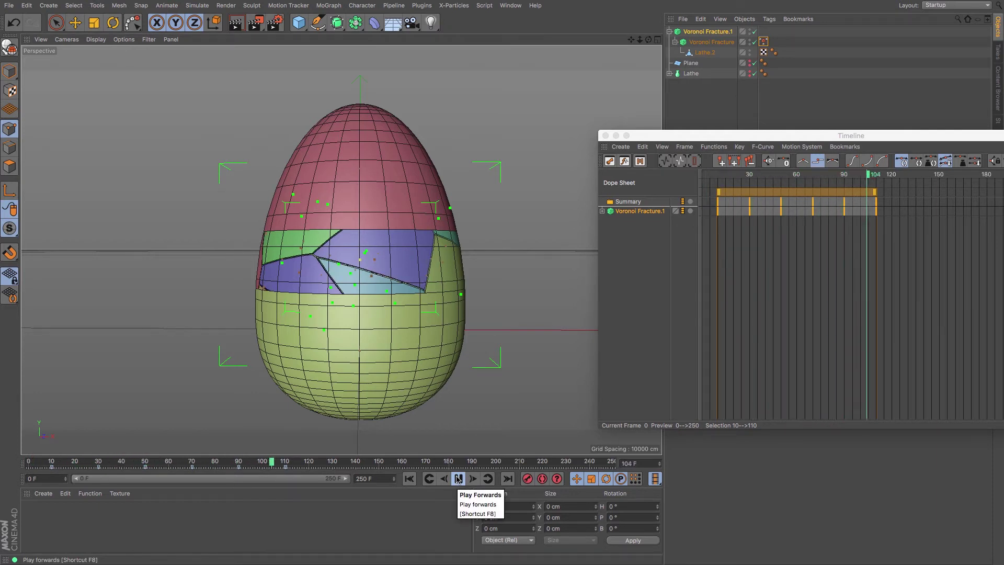
click(458, 479)
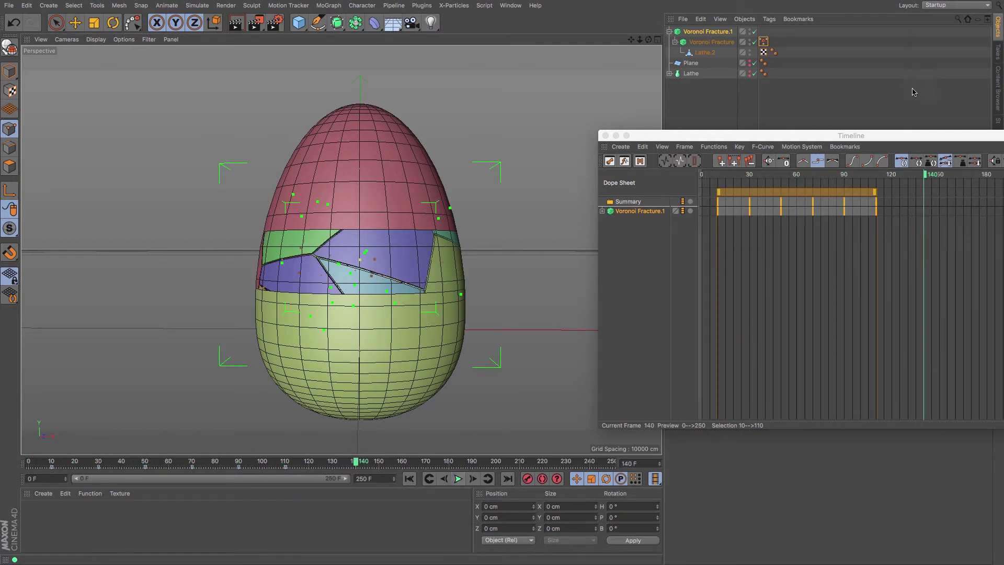
drag(912, 139, 644, 168)
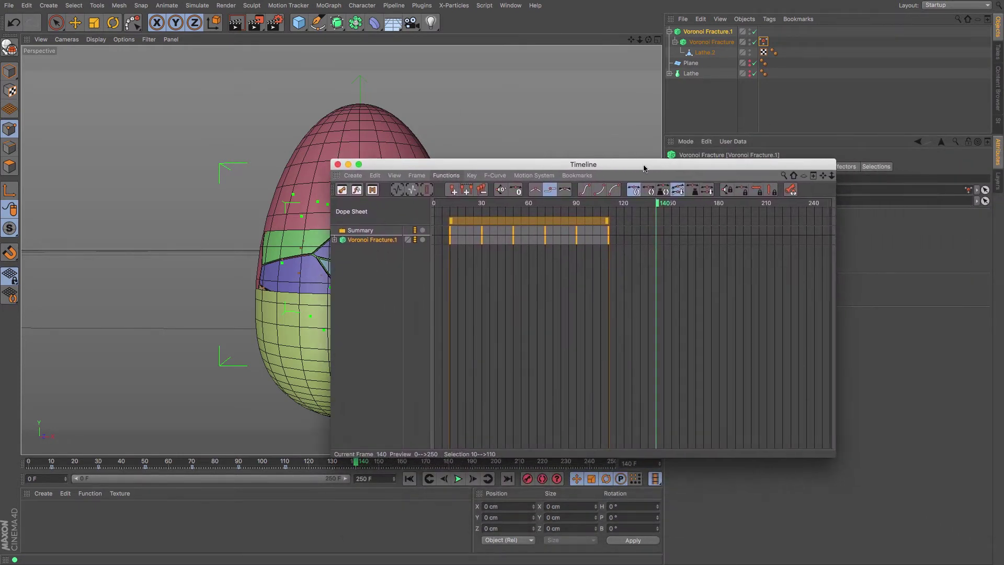
click(337, 165)
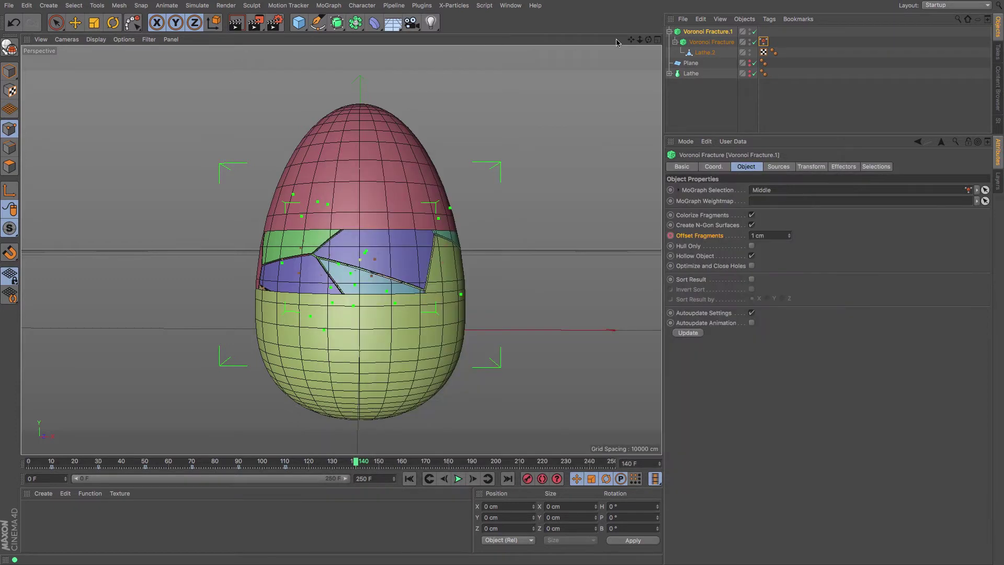
Keyframe the Plane's Height at 138 cm on frames 10 and 30.
click(686, 63)
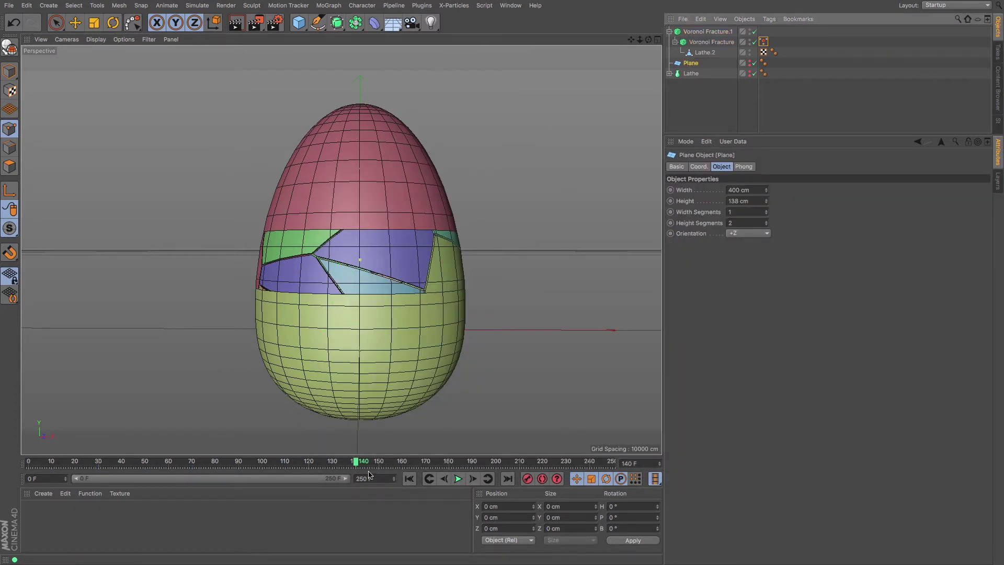
drag(358, 467, 63, 470)
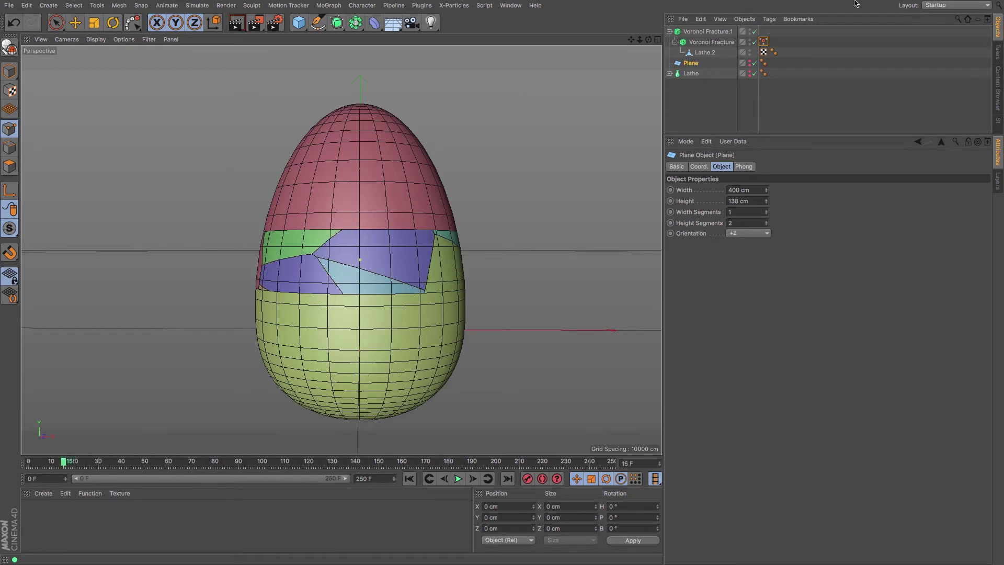
click(706, 32)
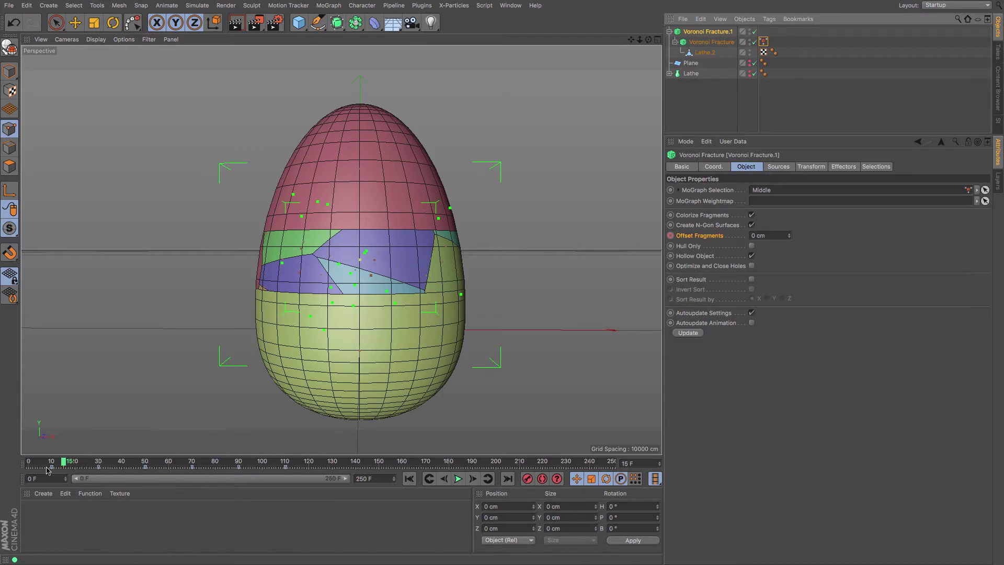
mouse_move(64, 463)
mouse_down()
mouse_move(77, 464)
mouse_move(54, 467)
mouse_move(105, 468)
mouse_move(51, 468)
mouse_up()
click(689, 64)
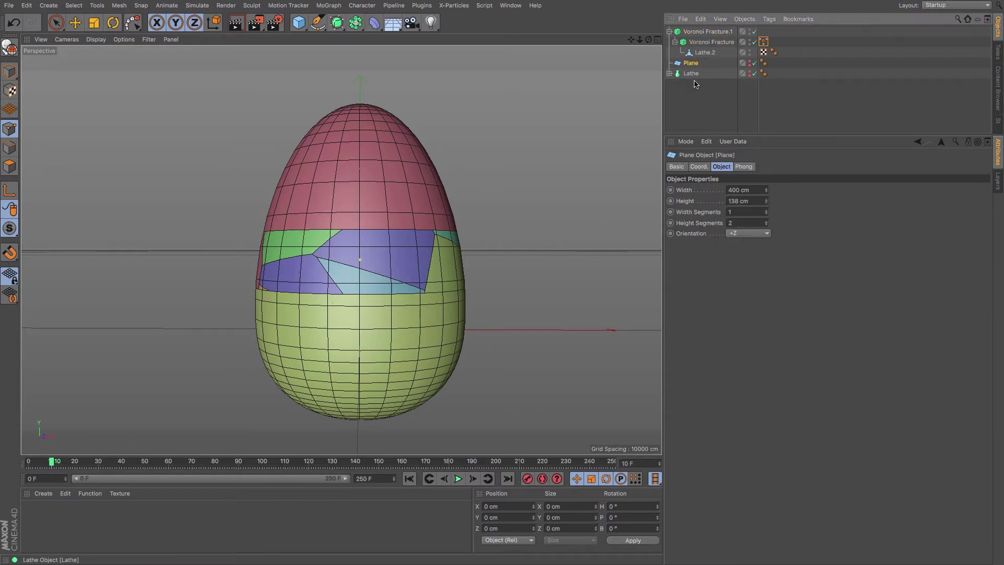
click(670, 201)
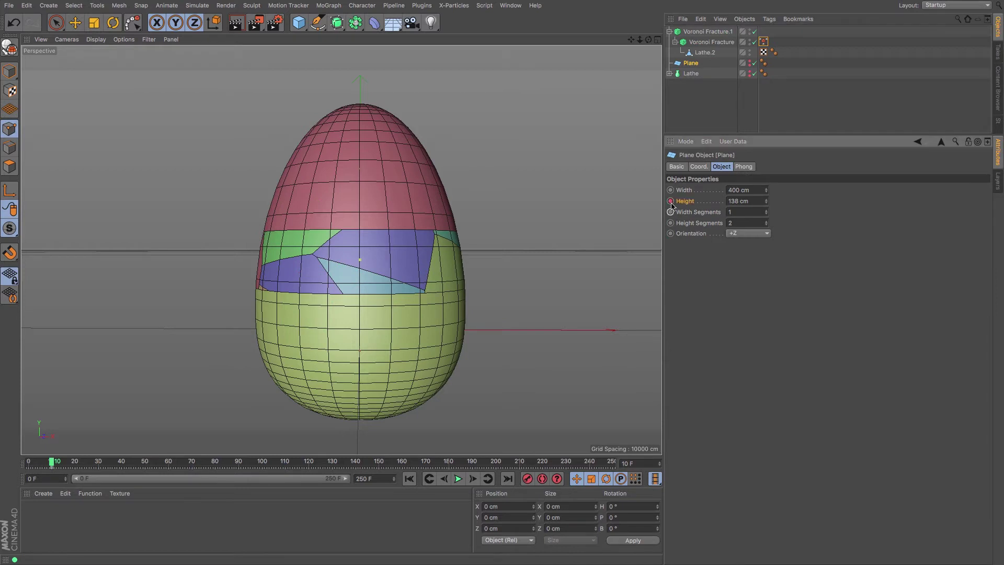
click(98, 463)
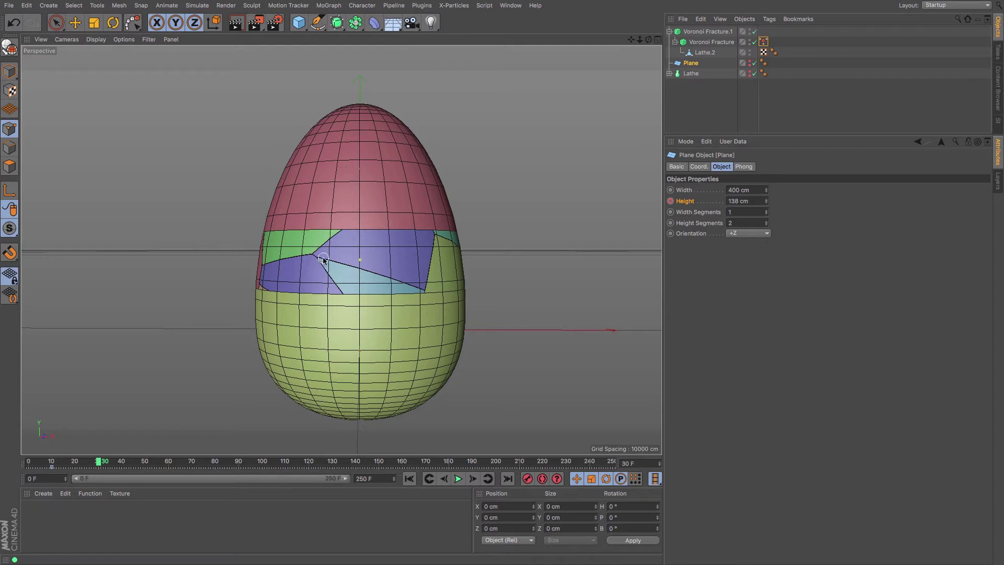
click(671, 202)
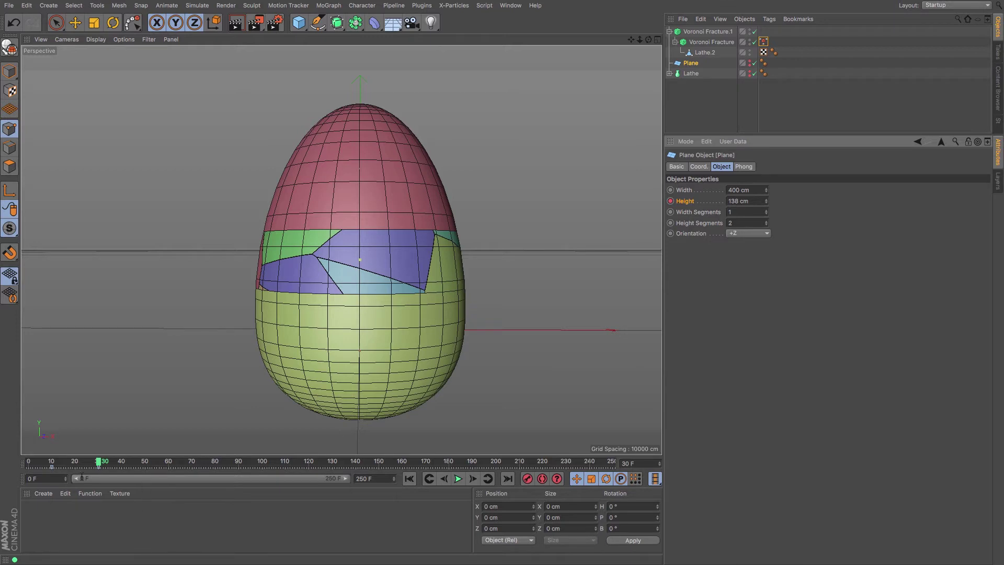
Keyframe the Plane's Height at 211 cm on frame 50.
click(145, 464)
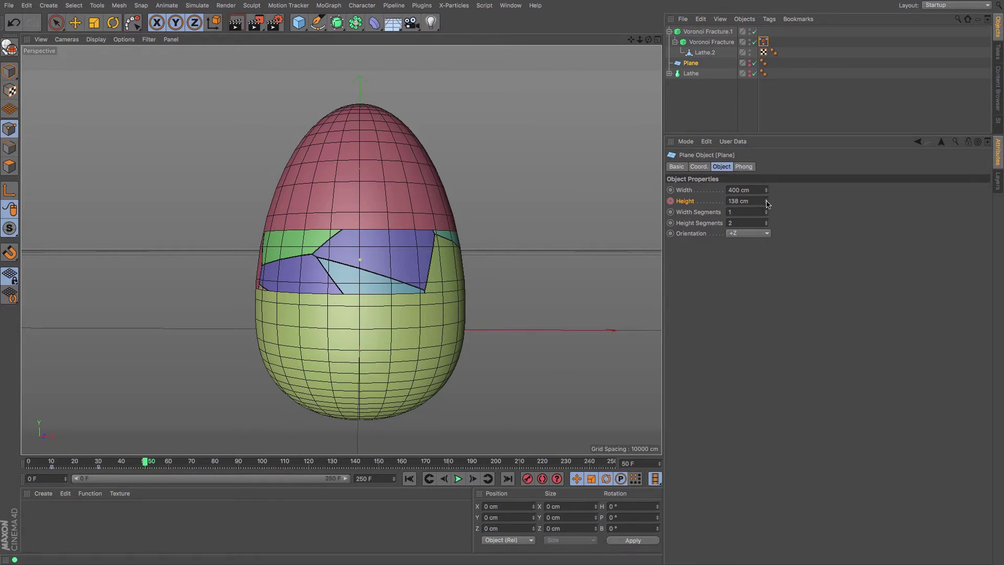
drag(766, 202, 767, 174)
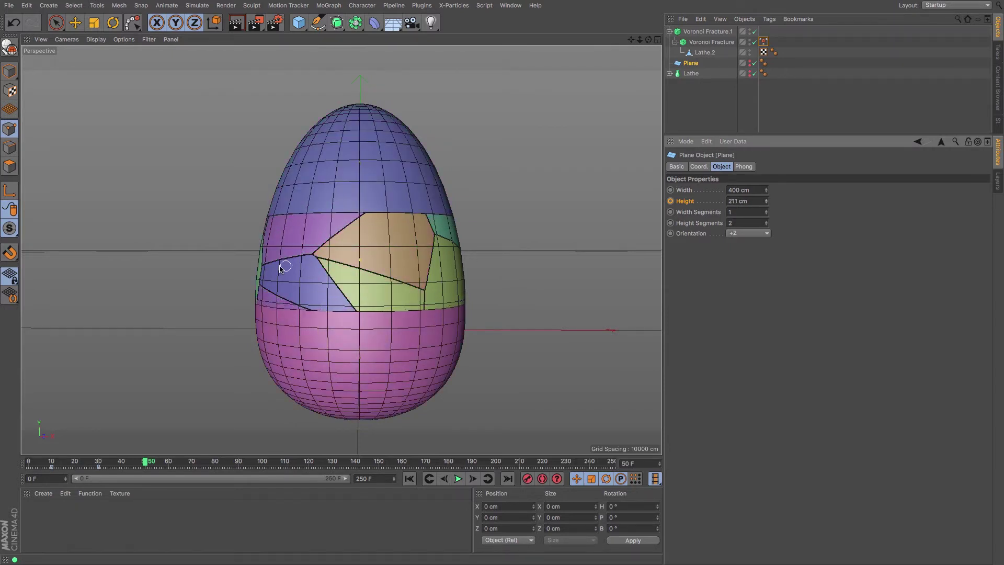
click(671, 201)
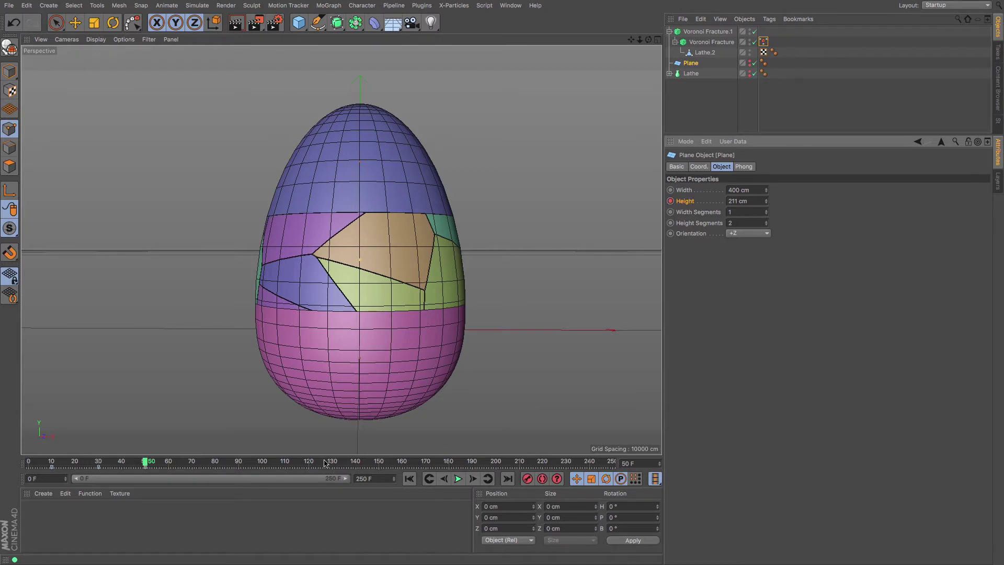
Keyframe the Plane's Height at 339 cm on frame 70 and at 491 cm on frame 90.
click(192, 463)
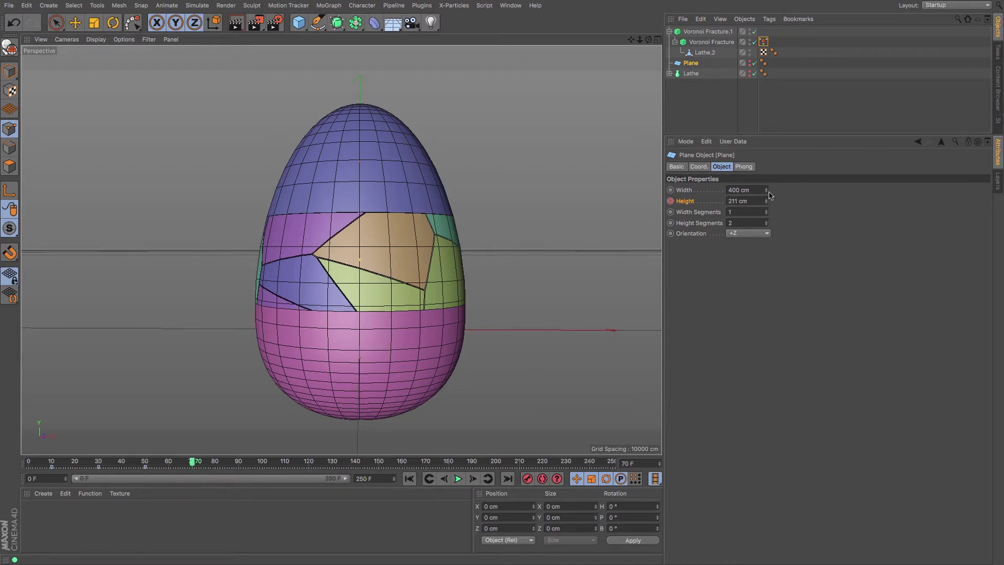
drag(766, 204, 766, 185)
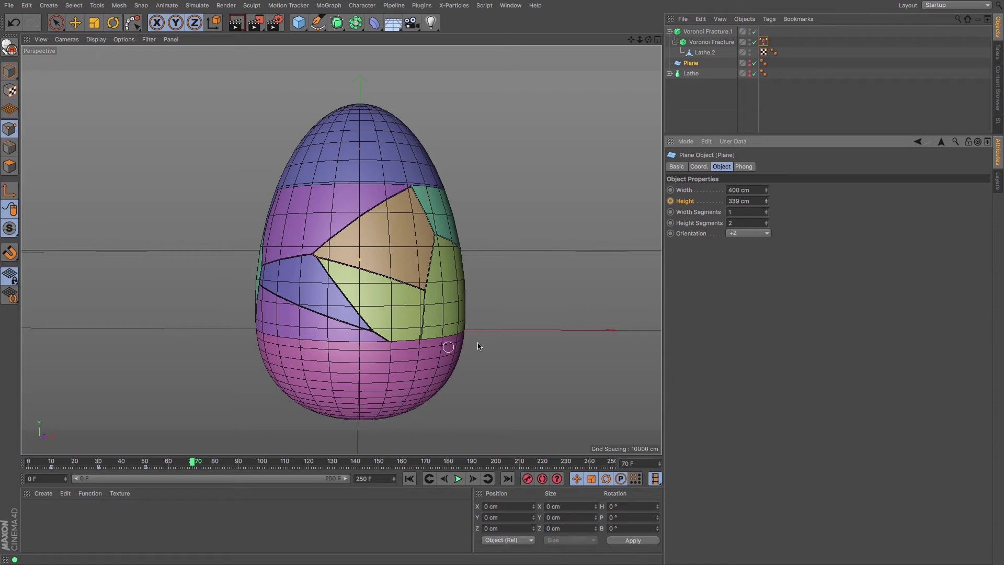
click(671, 200)
click(239, 465)
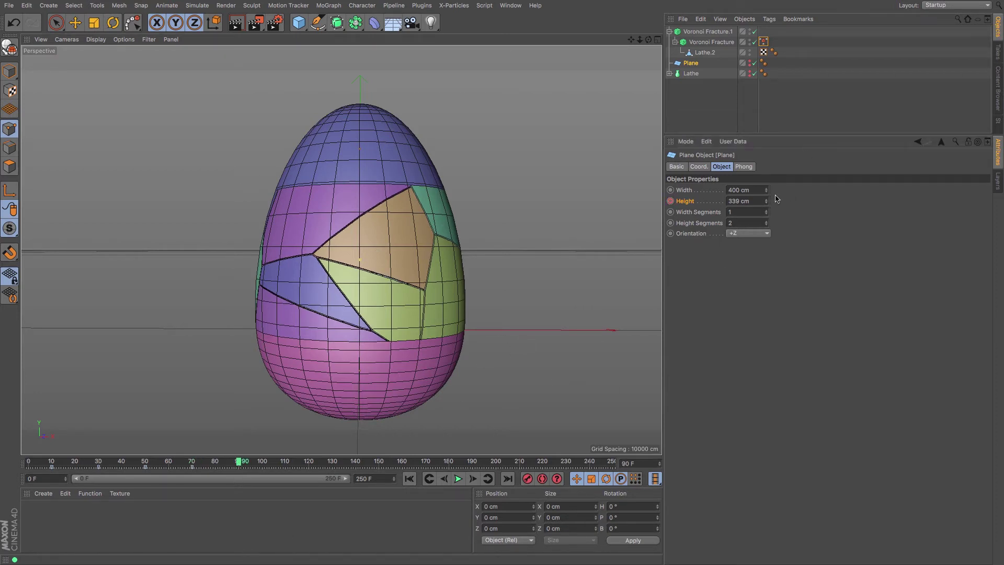
drag(766, 201, 766, 121)
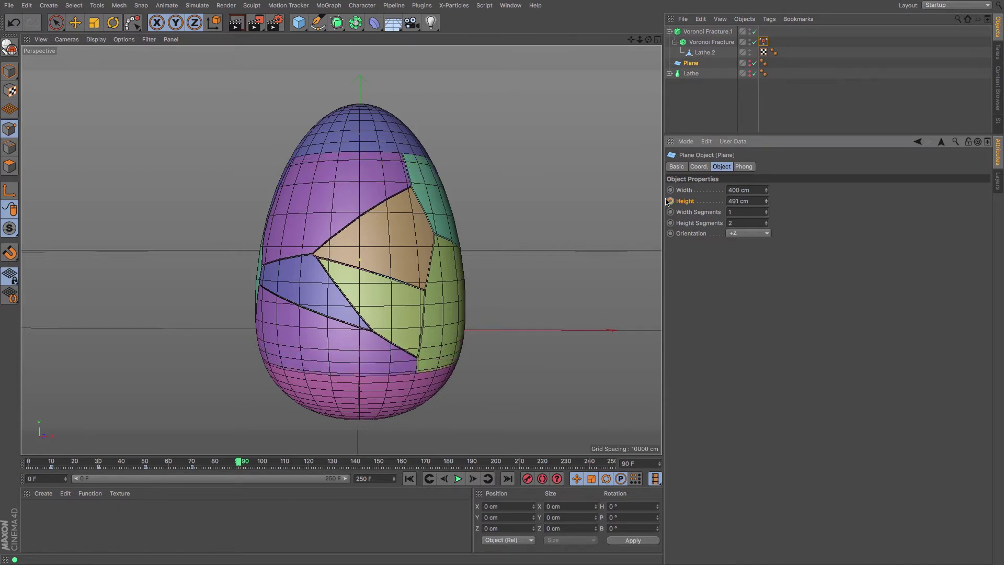
Keyframe the Plane's Height at 713 cm on frame 110 and play the animation from the start.
click(286, 464)
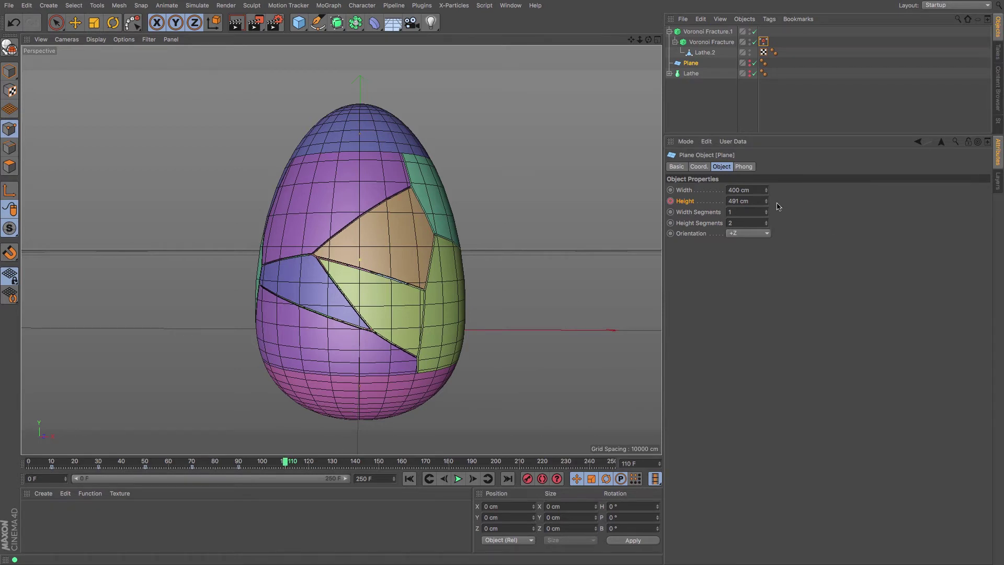
drag(768, 204, 768, 169)
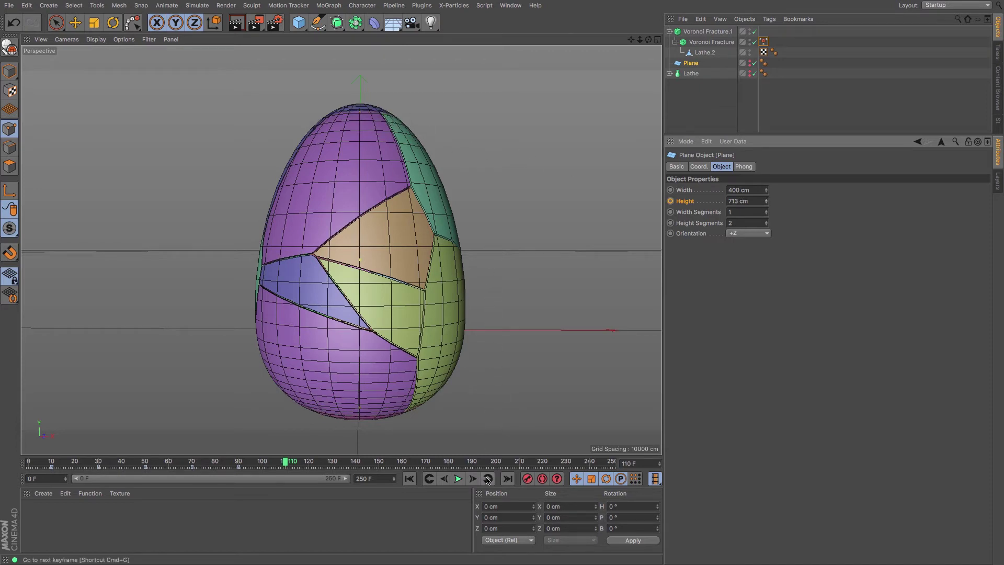
click(671, 201)
click(409, 479)
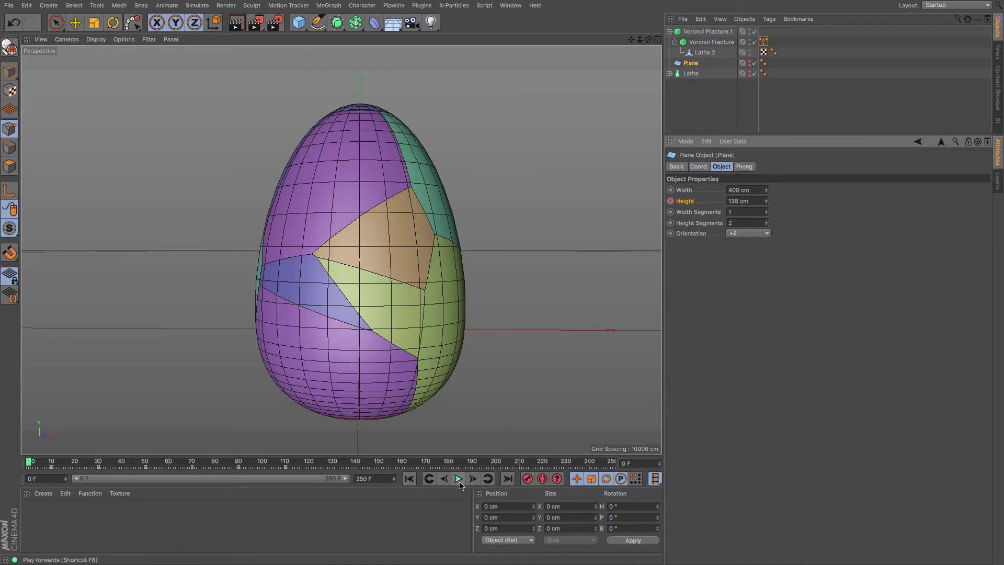
click(459, 480)
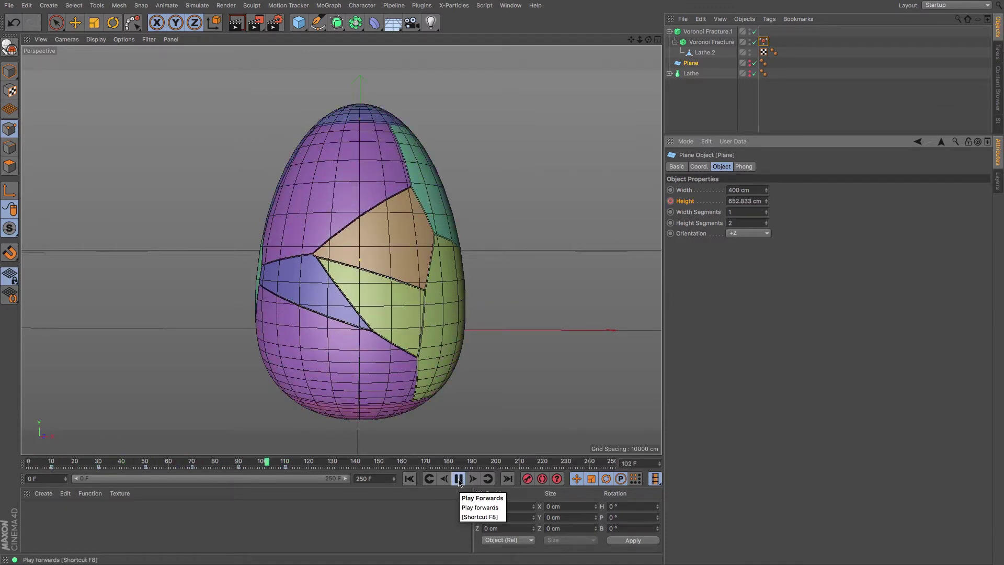
Stop the playback and set the Plane's height keys on frames 10 to 110 to Step interpolation in the dope sheet.
click(459, 480)
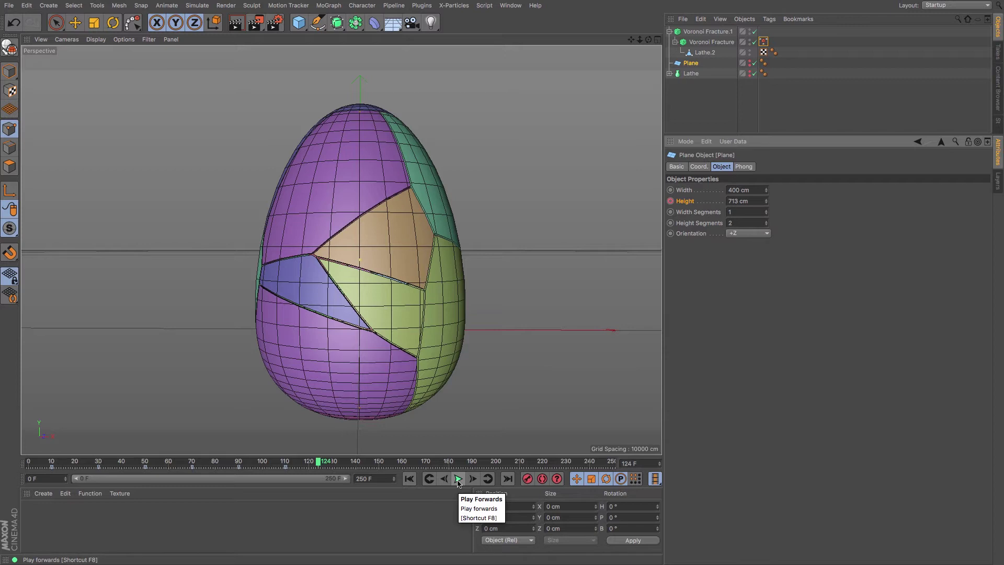
click(510, 6)
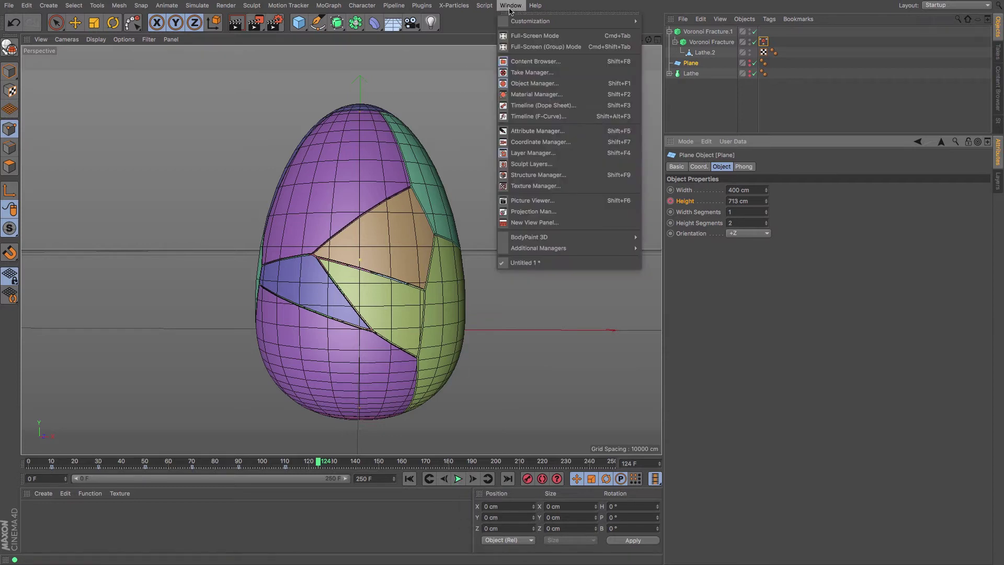
click(544, 108)
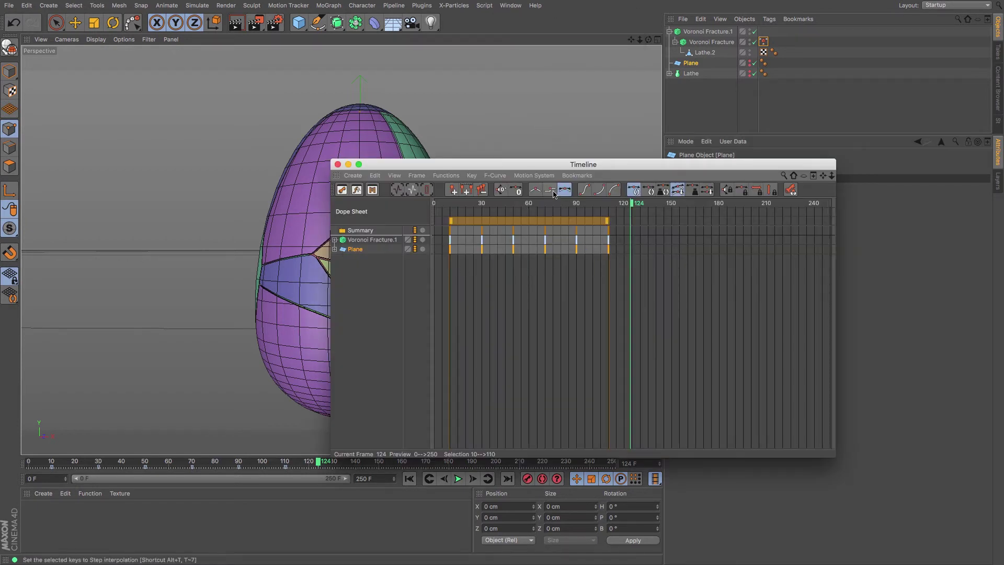
click(338, 164)
Play the crack animation from frame 0 to check it, and return to frame 0.
click(409, 479)
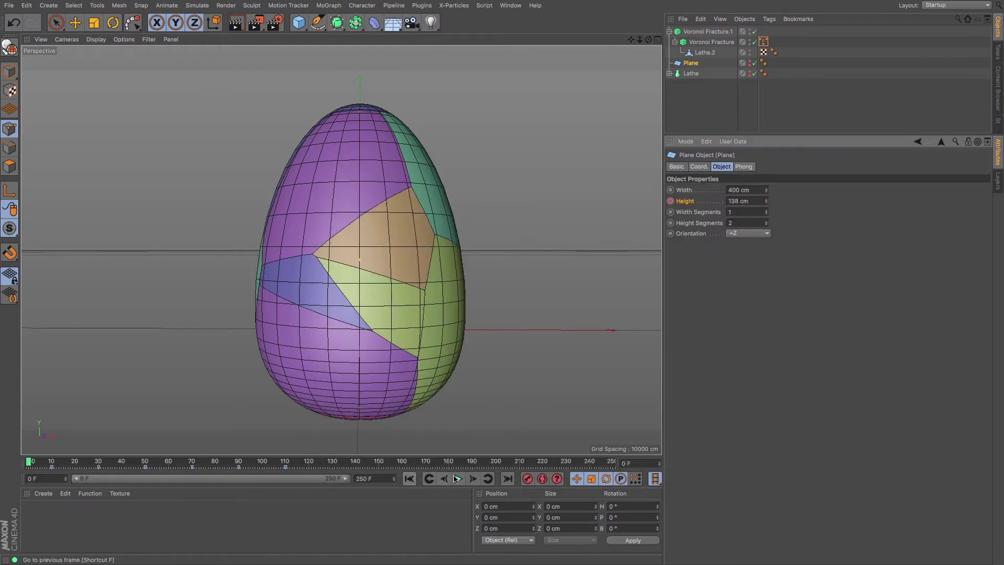
click(458, 479)
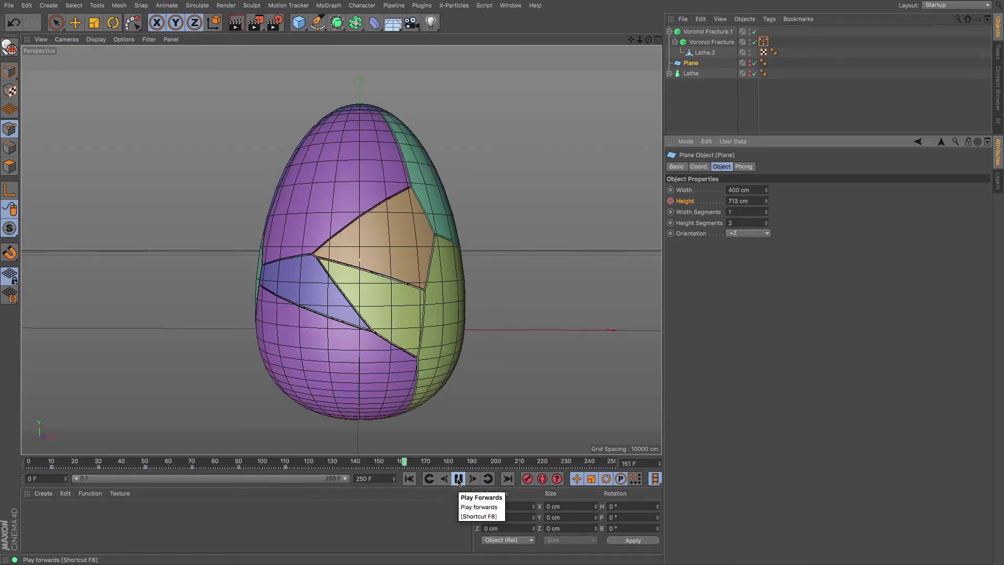
click(459, 479)
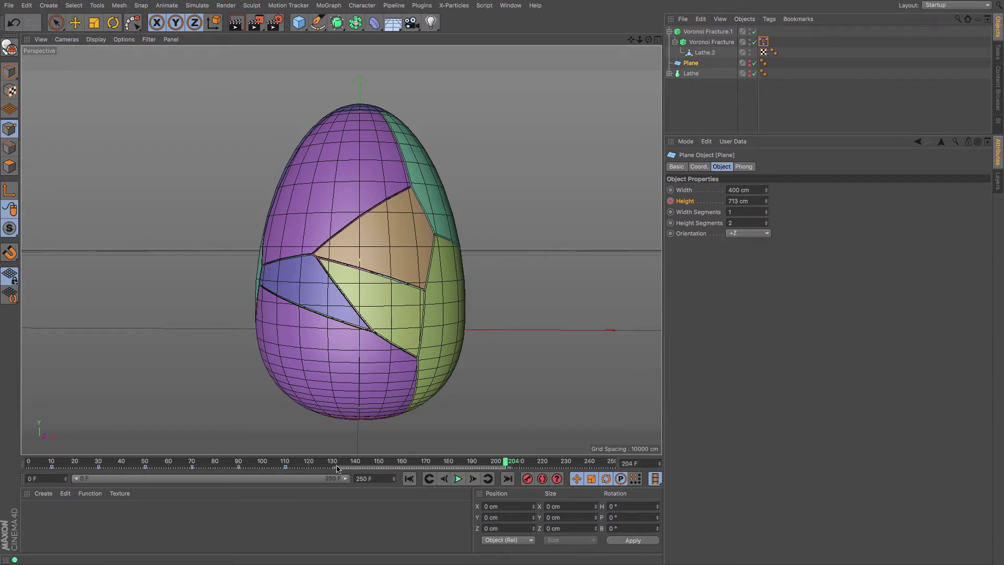
drag(506, 463, 0, 479)
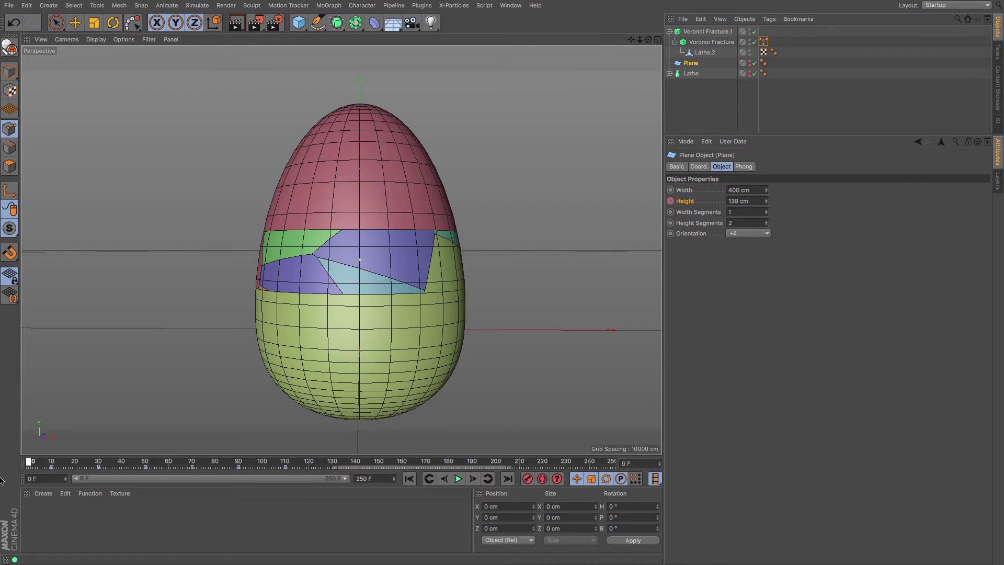
Turn off Colorize Fragments for both Voronoi Fractures and display the viewport in Gouraud Shading without lines.
click(700, 32)
ctrl+click(703, 42)
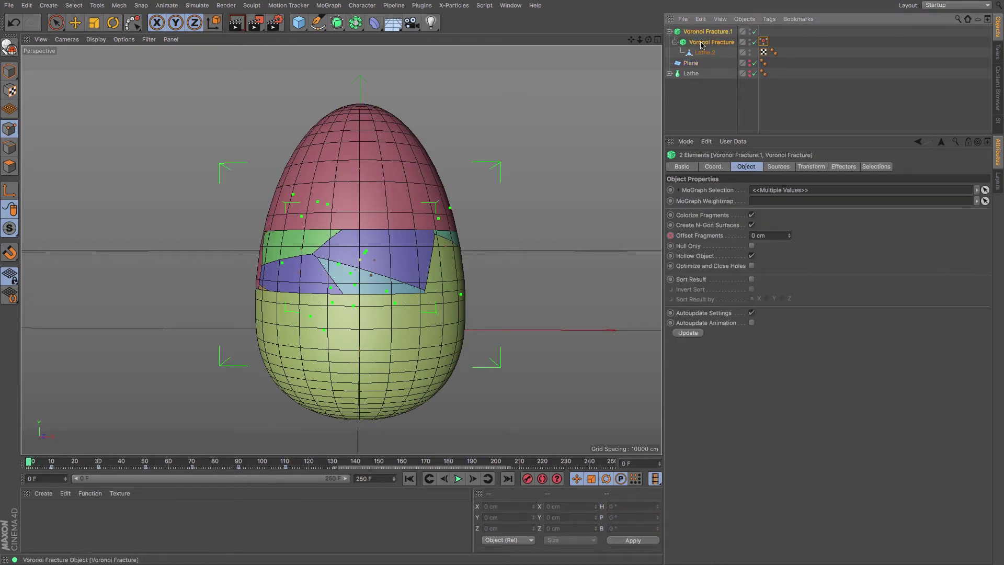
click(752, 216)
click(700, 109)
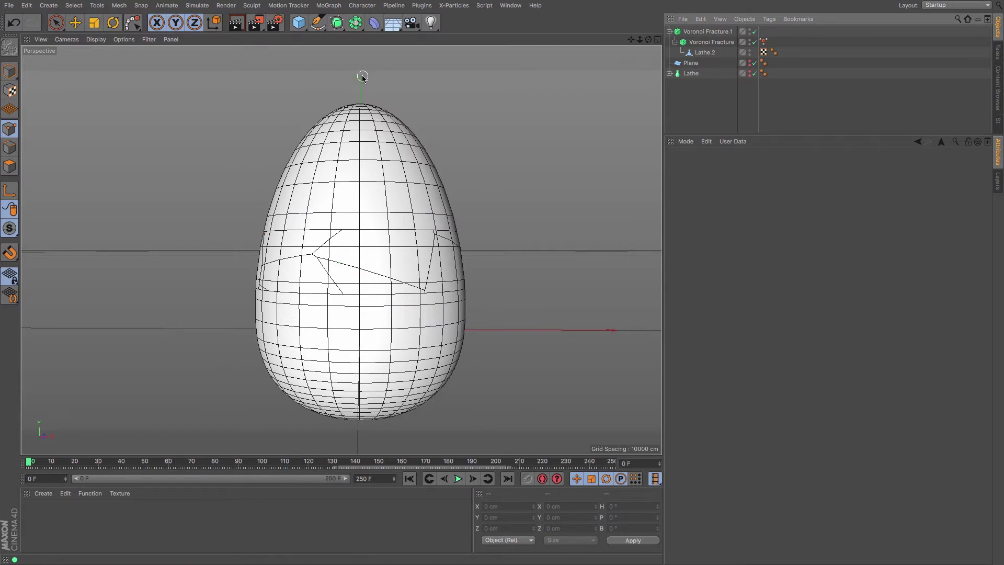
click(96, 39)
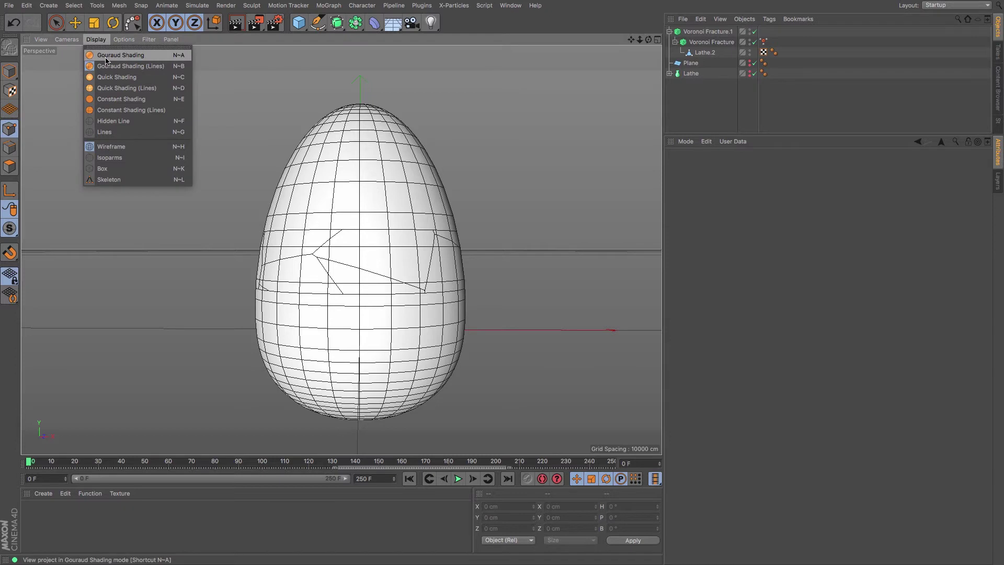
click(107, 58)
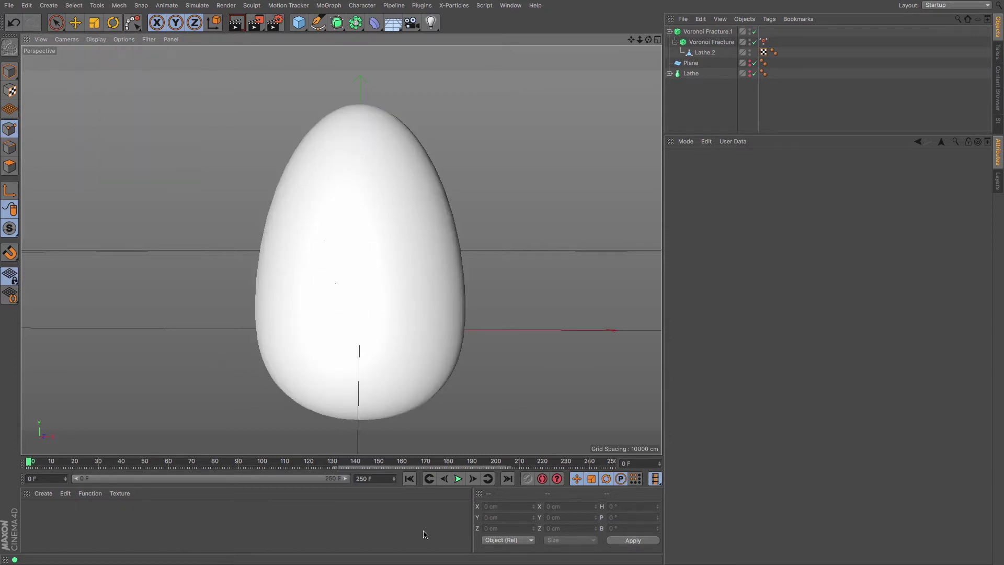
Play the uncolored crack animation to review it, stop it, and scrub back to frame 130.
click(457, 479)
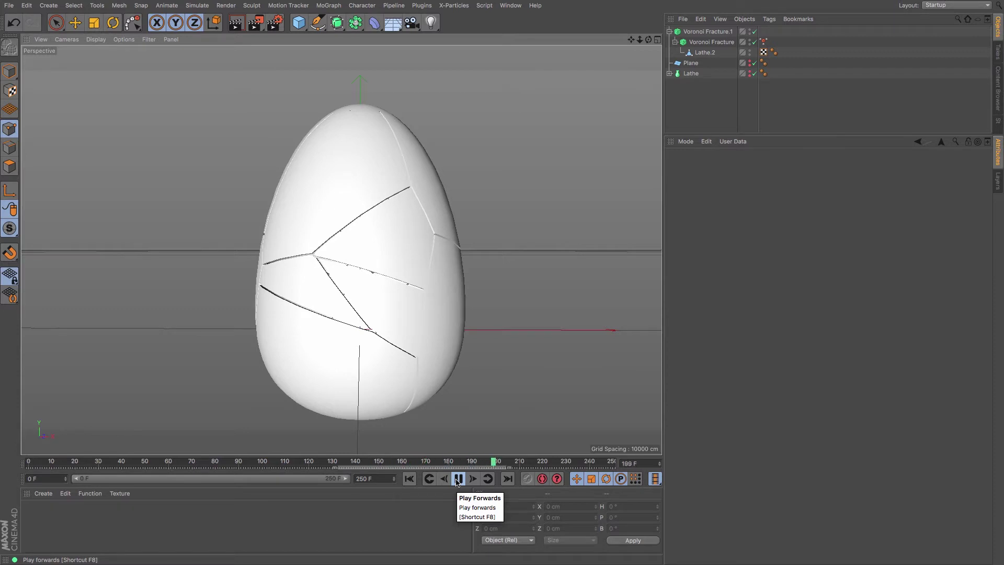
click(457, 479)
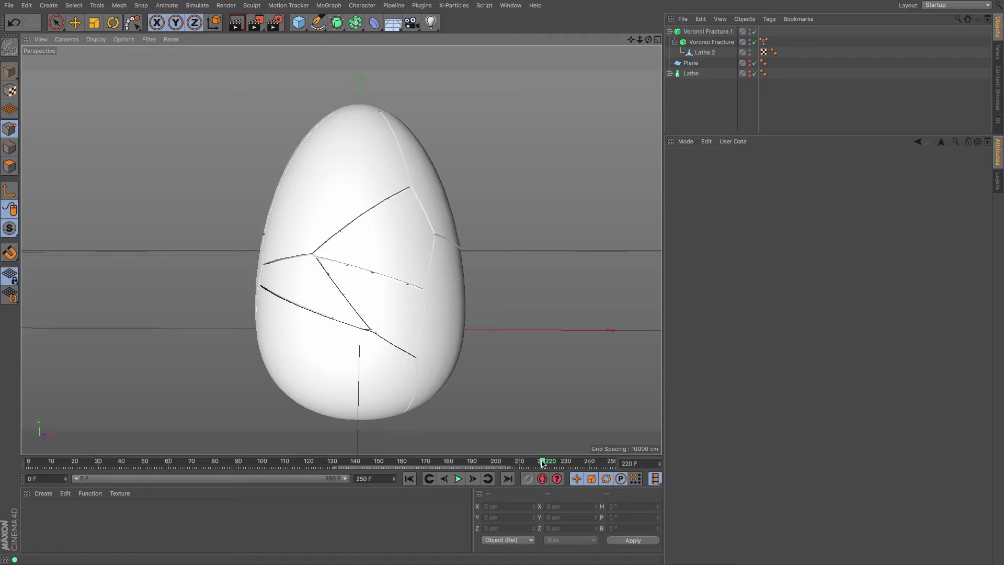
drag(542, 462, 332, 463)
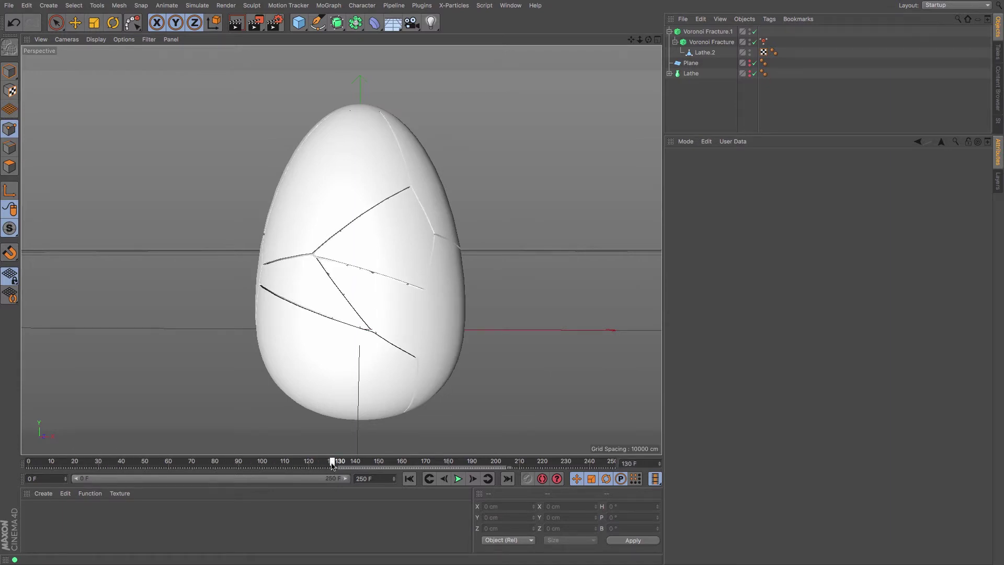
Move the axis of Voronoi Fracture.1 down to the base of the egg, at about Y -118 cm, and return to model mode.
click(701, 33)
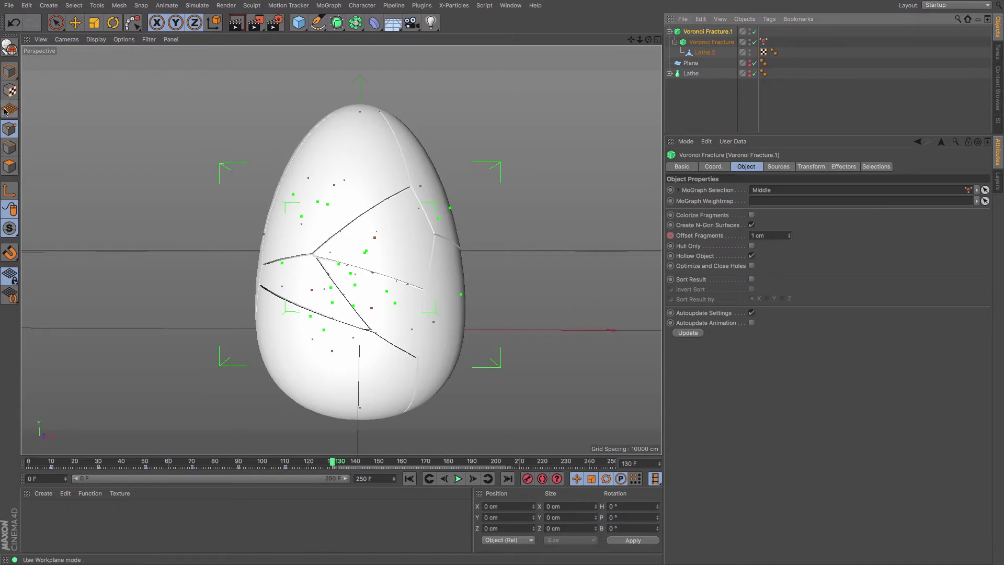
click(11, 191)
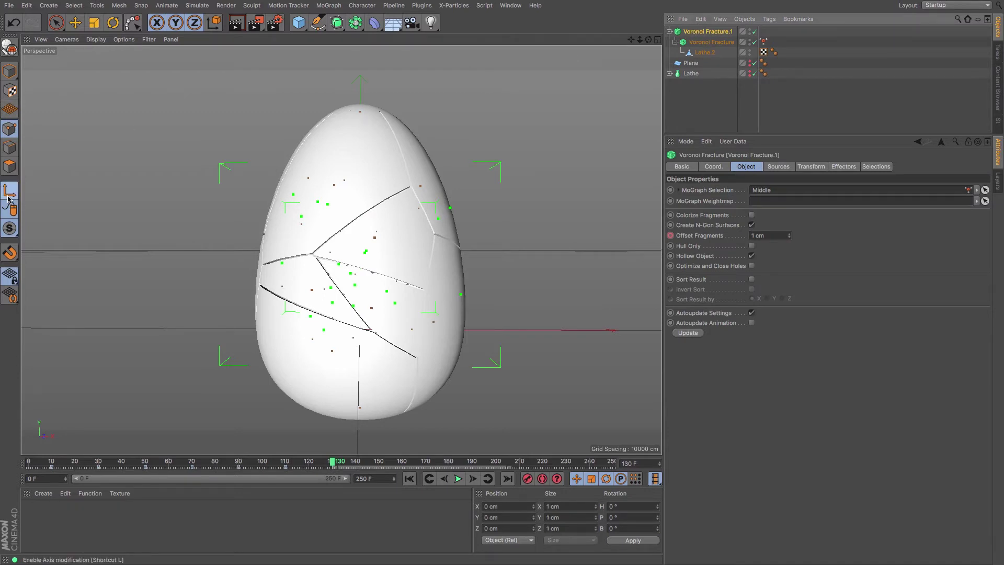
click(75, 23)
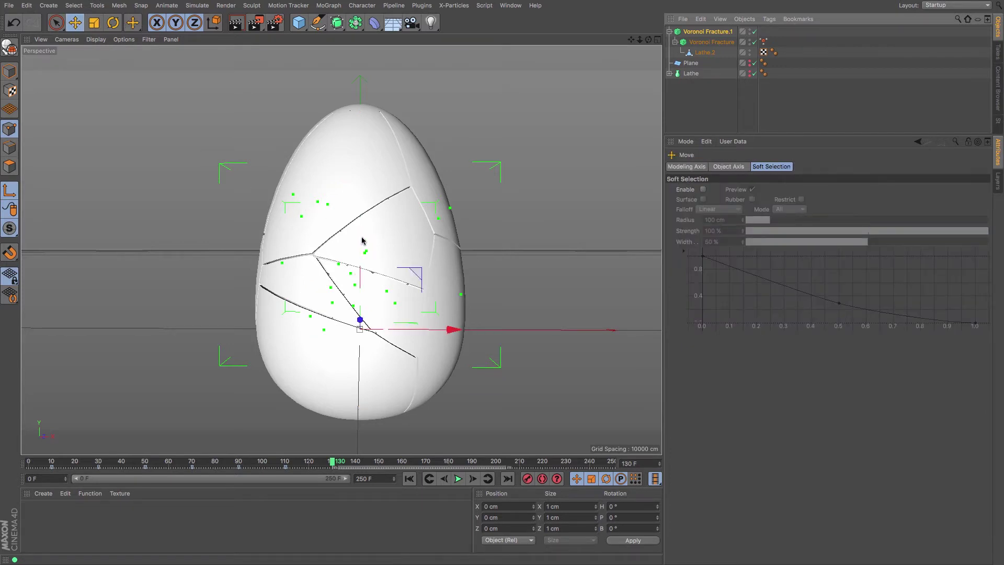
drag(363, 248, 353, 333)
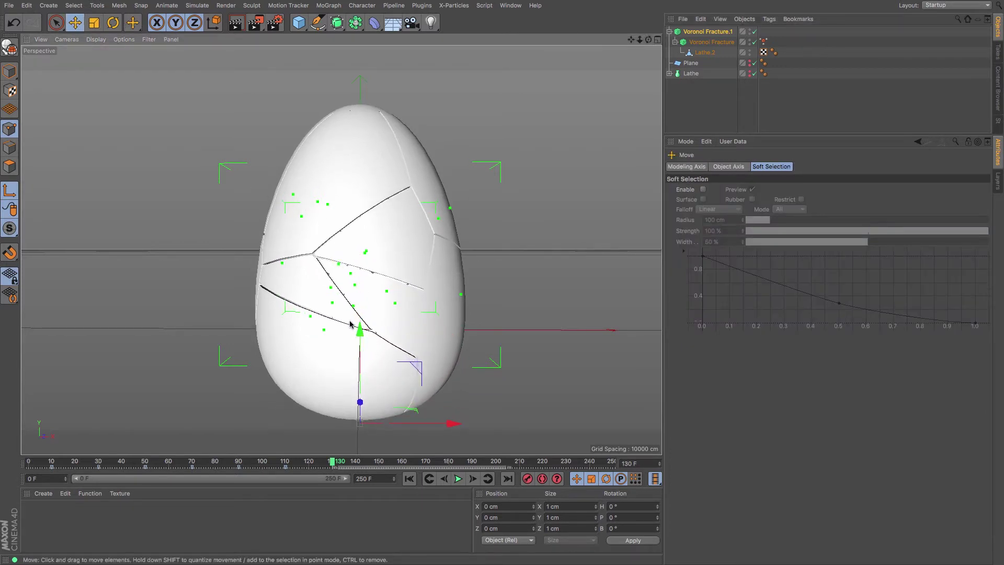
click(10, 192)
click(9, 71)
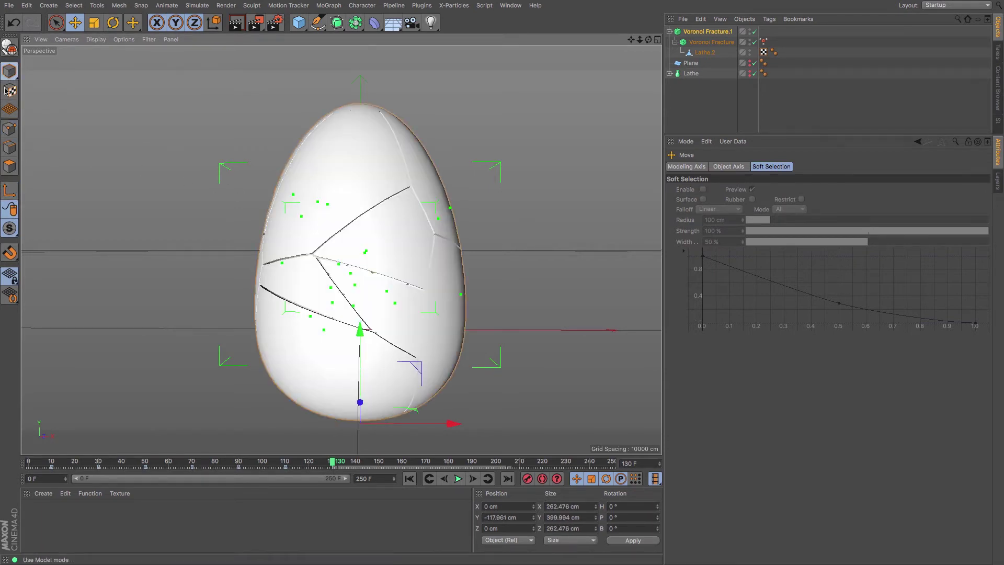
Try tilting Voronoi Fracture.1 sideways about its base with the Rotate tool, and undo the last rotation.
click(112, 23)
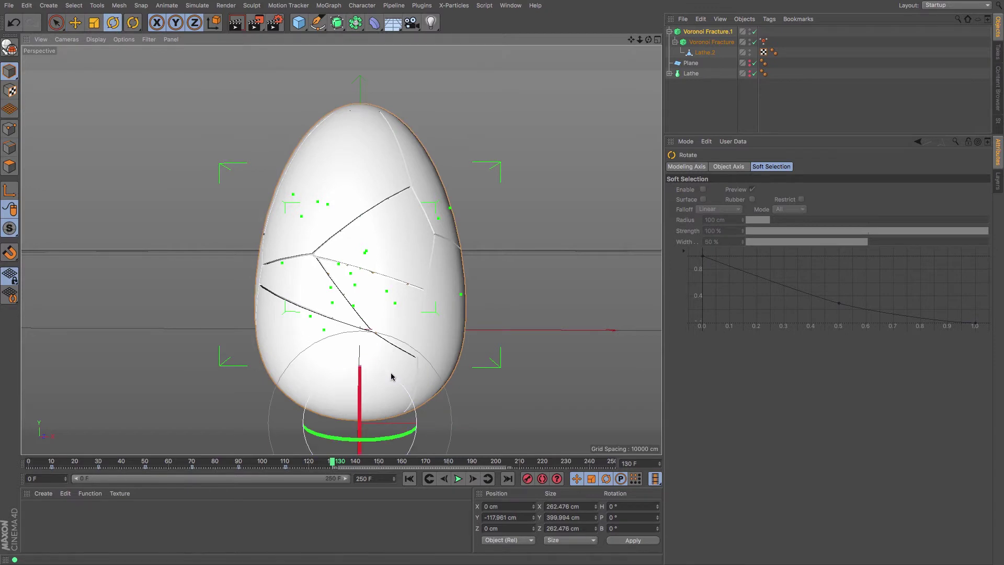
mouse_move(392, 374)
mouse_down()
mouse_move(380, 366)
mouse_move(391, 361)
mouse_move(404, 409)
mouse_move(382, 336)
mouse_move(355, 311)
mouse_move(402, 393)
mouse_move(400, 362)
mouse_up()
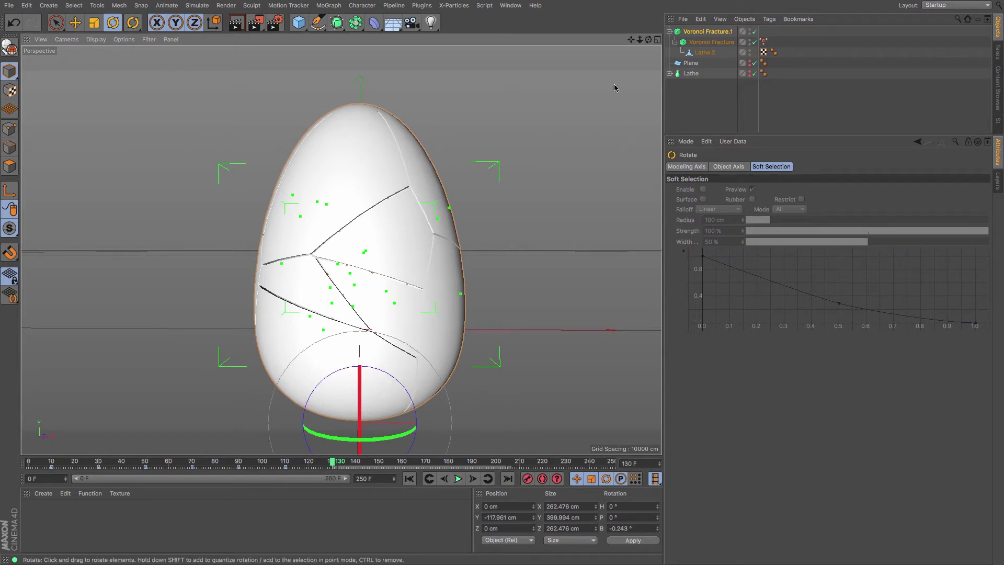
drag(649, 40, 613, 55)
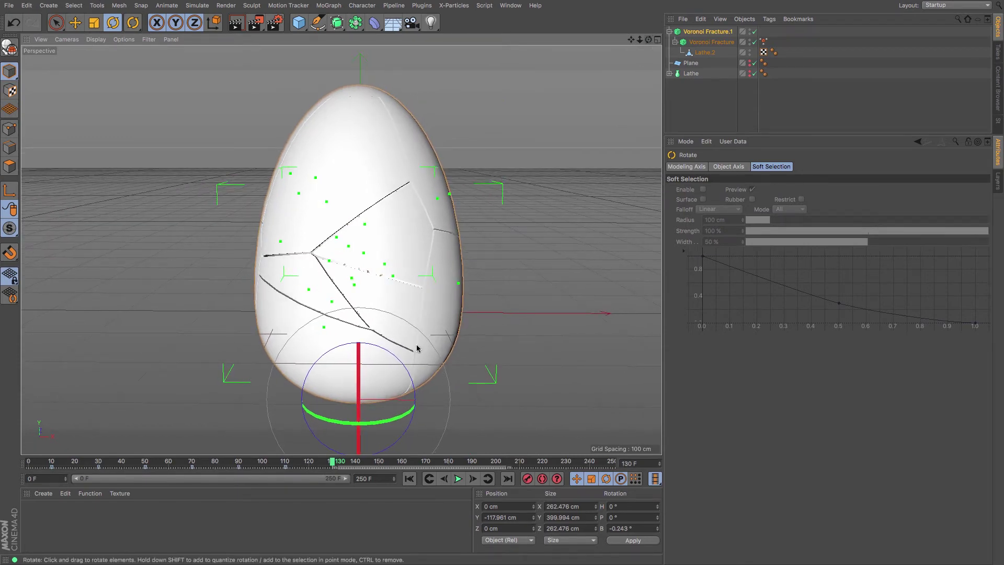
mouse_move(417, 347)
mouse_down()
mouse_move(401, 360)
mouse_move(399, 347)
mouse_move(437, 391)
mouse_move(408, 332)
mouse_move(426, 346)
mouse_up()
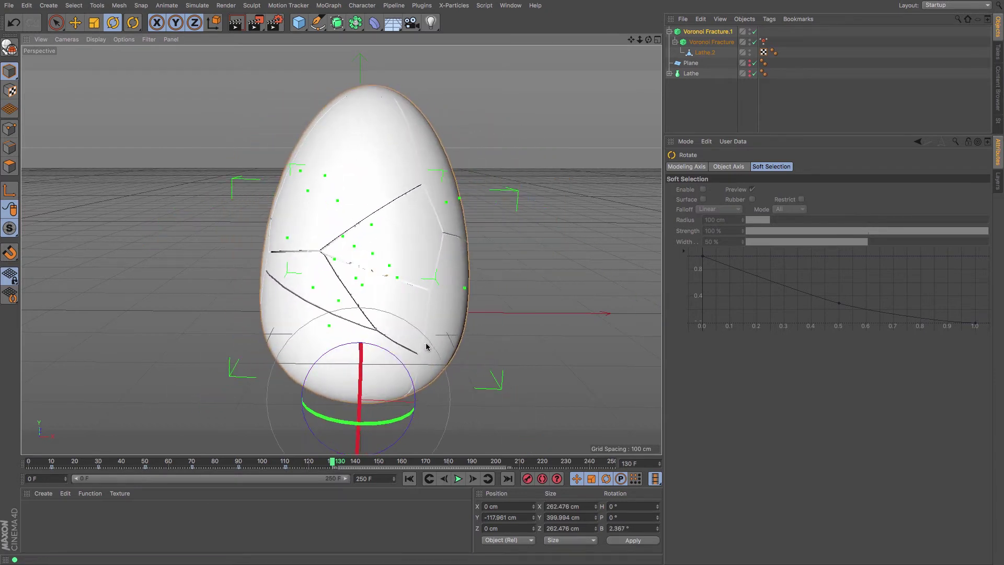
key(ctrl+z)
click(406, 307)
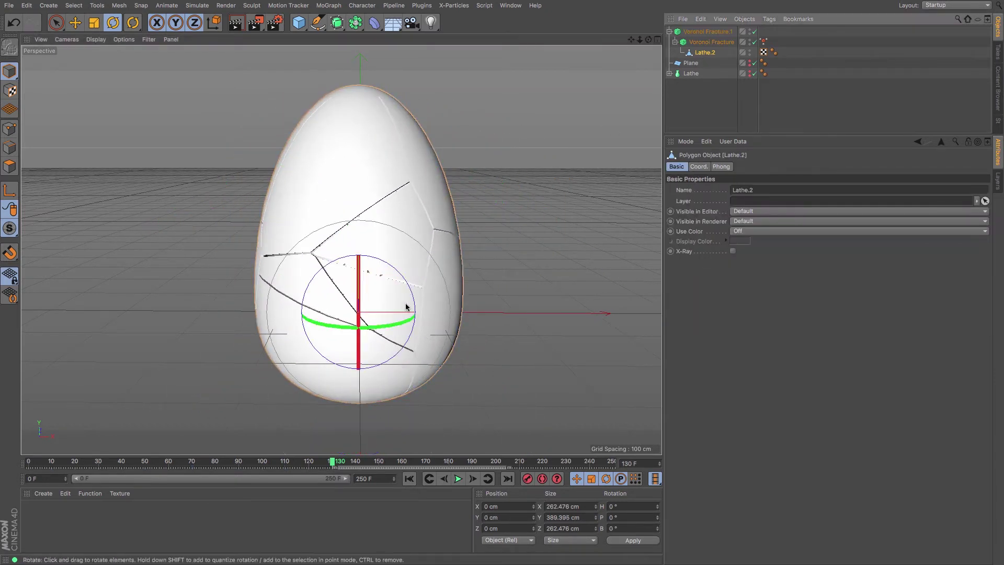
drag(406, 275, 388, 287)
key(ctrl+z)
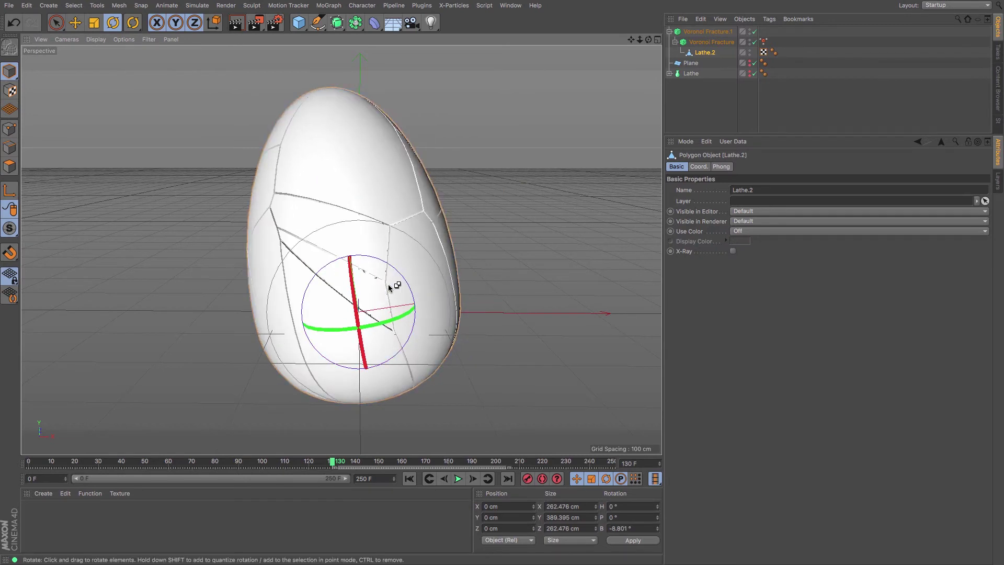
click(690, 63)
shift+click(698, 33)
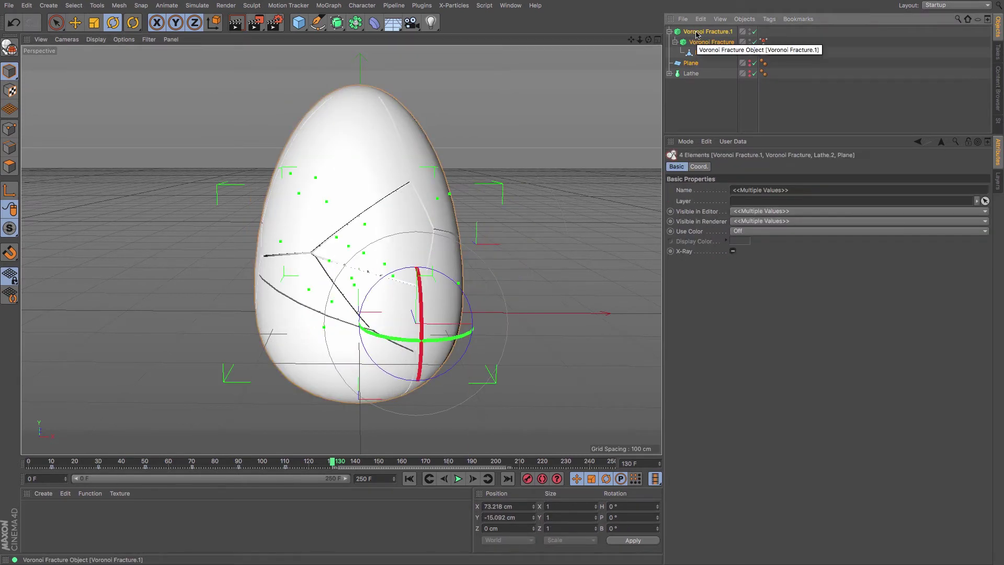
click(697, 33)
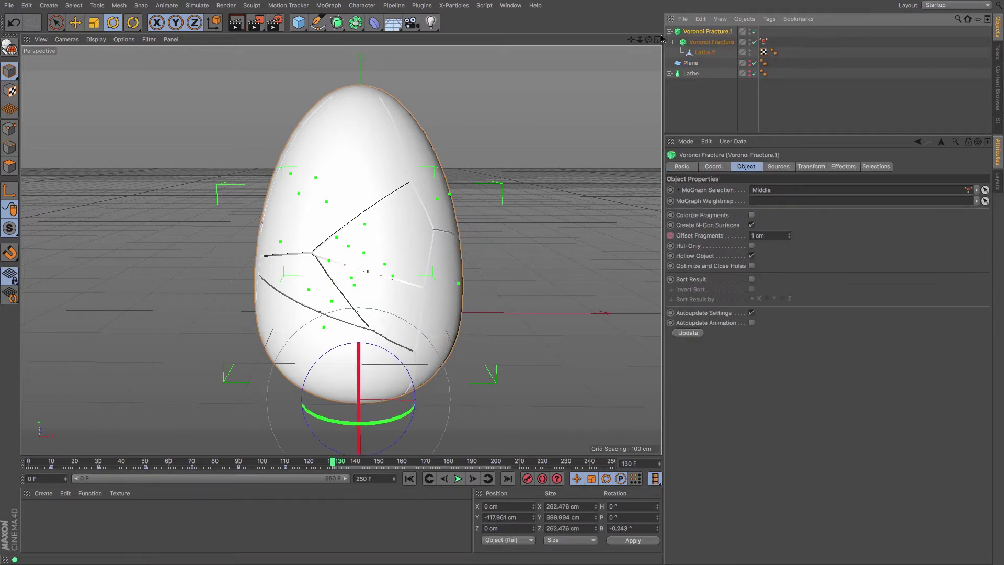
Return to frame 0 and shorten the timeline's visible range to frames 0 to 50.
mouse_move(340, 248)
alt+mouse_down()
mouse_move(283, 230)
mouse_move(327, 204)
mouse_move(340, 234)
mouse_move(340, 225)
mouse_move(338, 253)
alt+mouse_up()
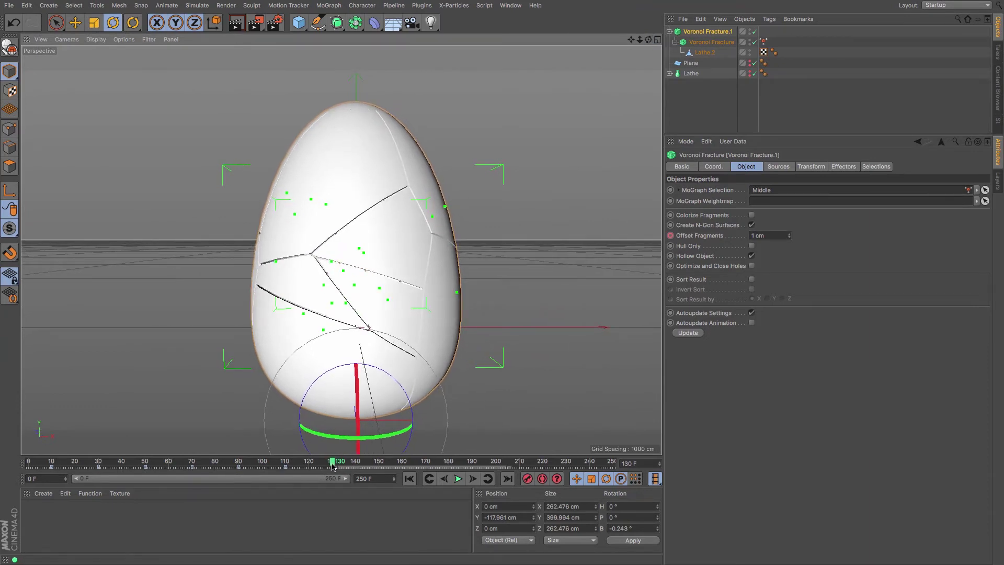
drag(332, 466, 0, 477)
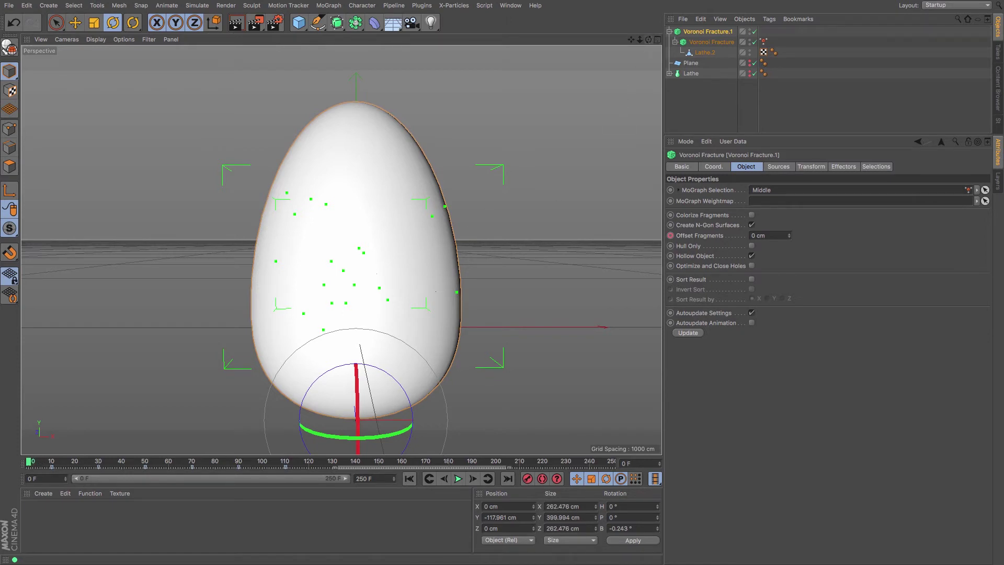
drag(649, 40, 638, 48)
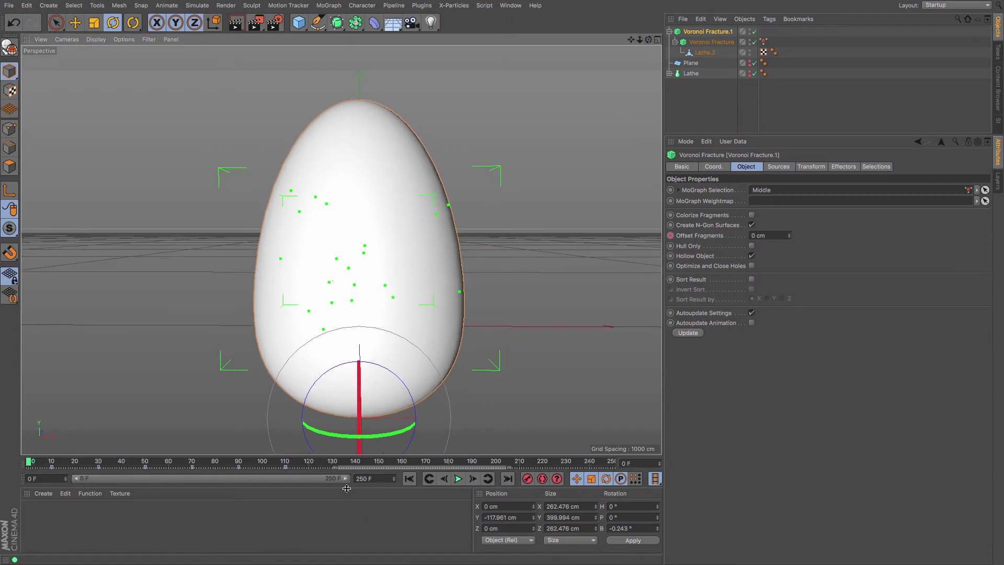
drag(345, 478, 144, 482)
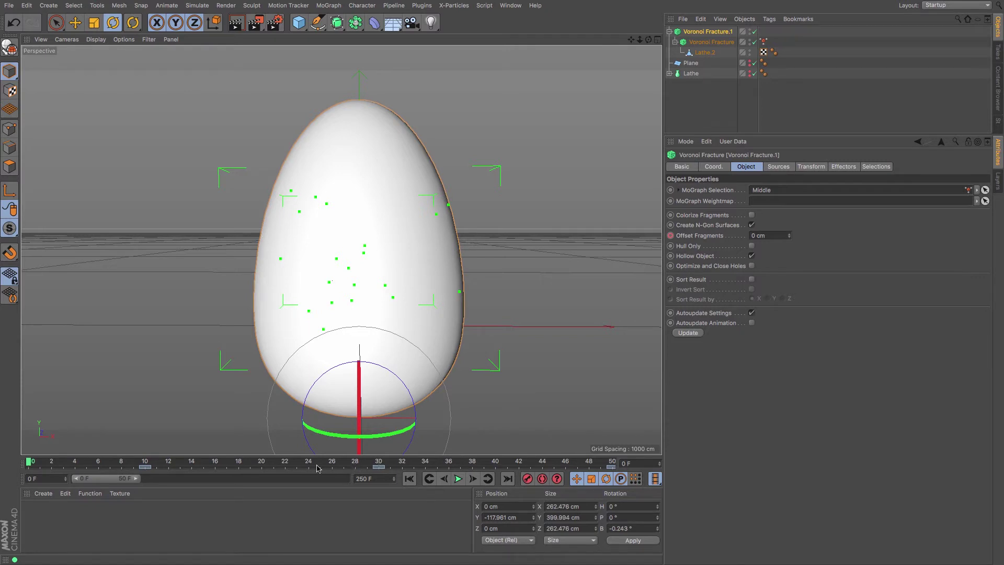
Go to frame 25 and tilt Voronoi Fracture.1 about its base, setting its B rotation to -5°.
drag(331, 465, 381, 466)
drag(381, 465, 318, 463)
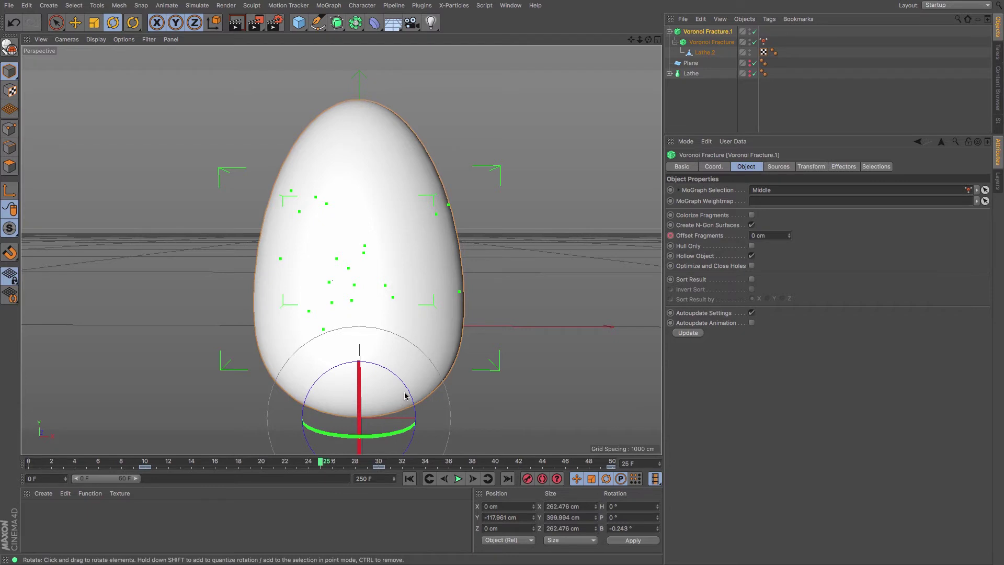
drag(409, 394, 406, 387)
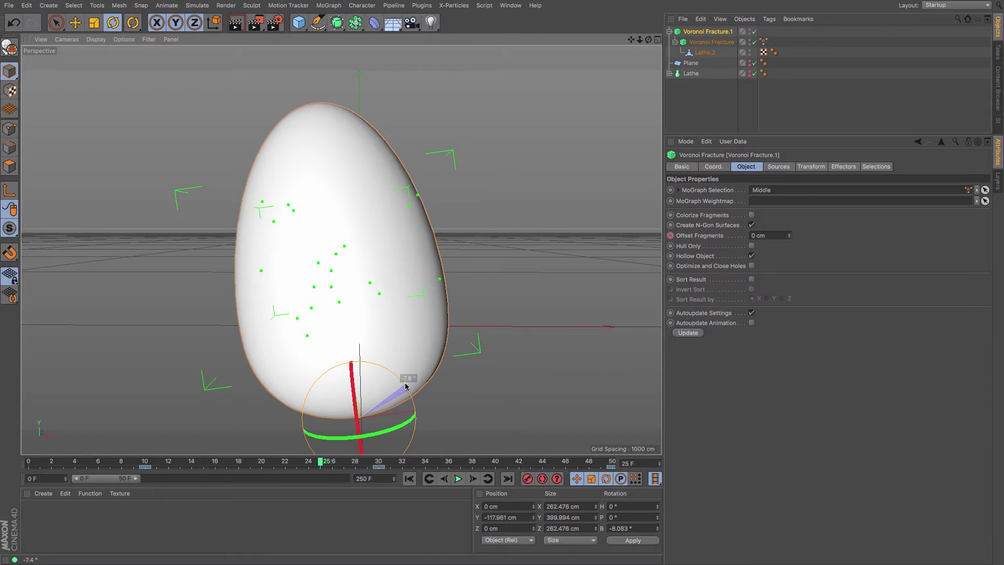
drag(406, 387, 406, 387)
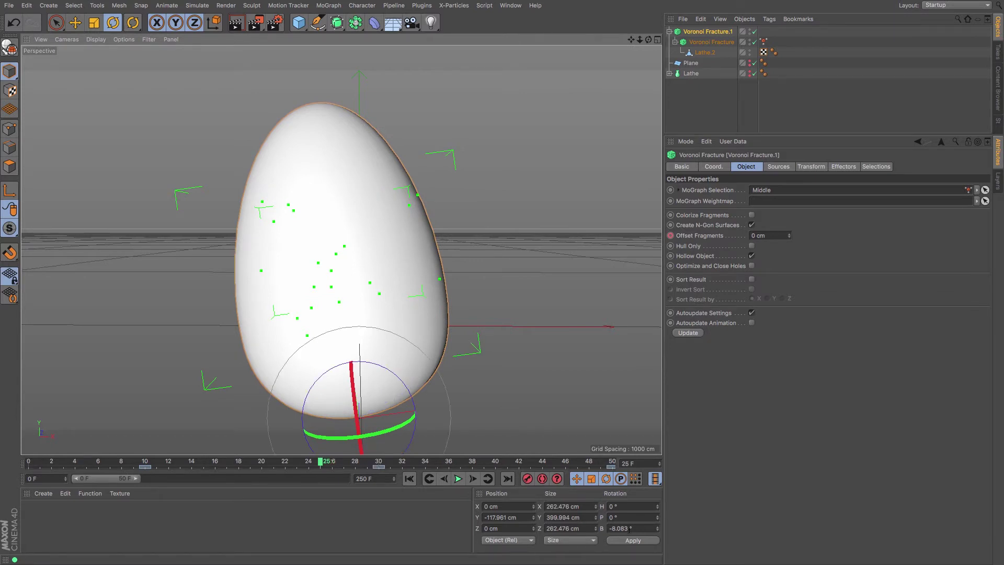
click(613, 529)
text(-5)
key(Return)
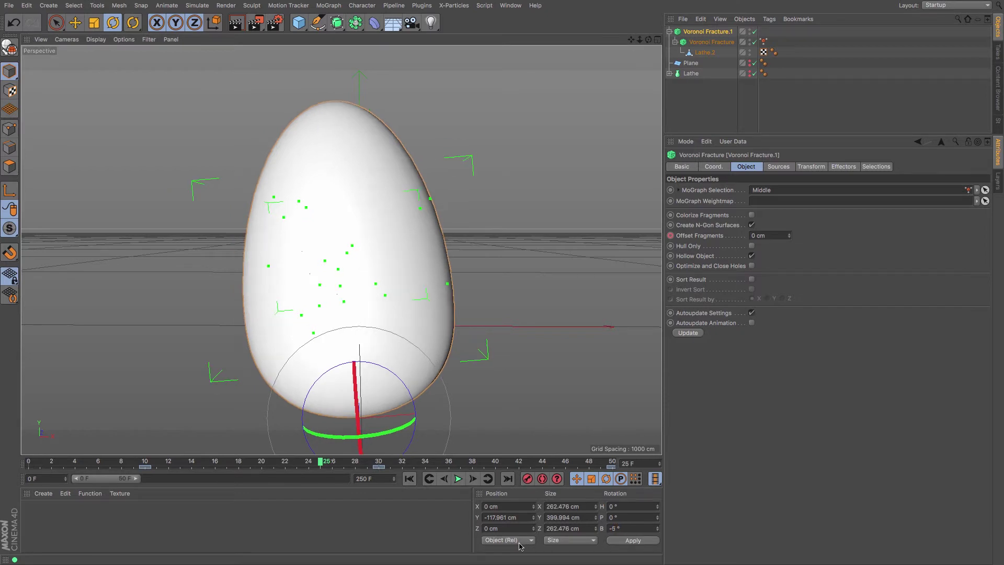
Keyframe Voronoi Fracture.1's B rotation at -5° on frame 25, and set it to 0° on frame 30.
click(714, 166)
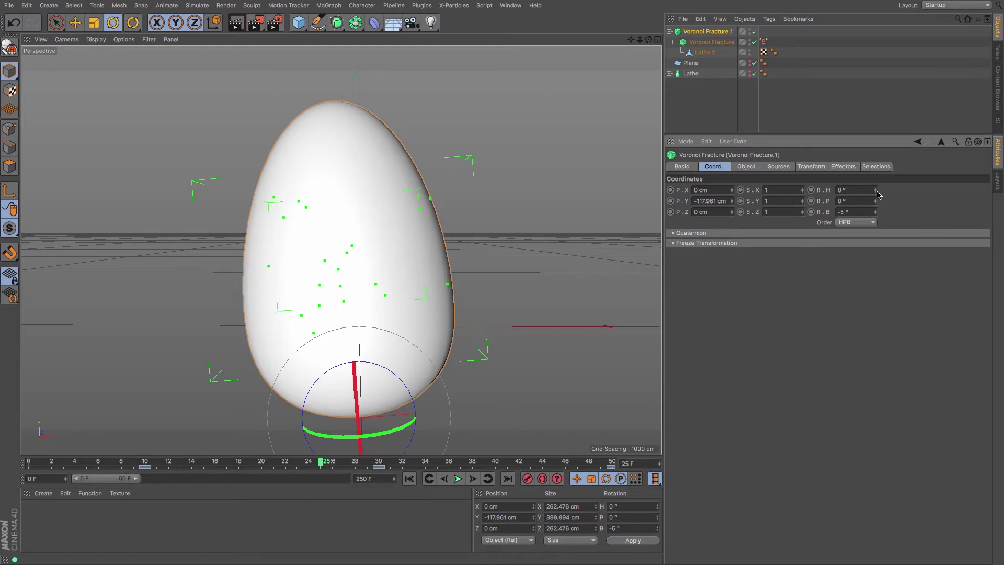
ctrl+click(811, 211)
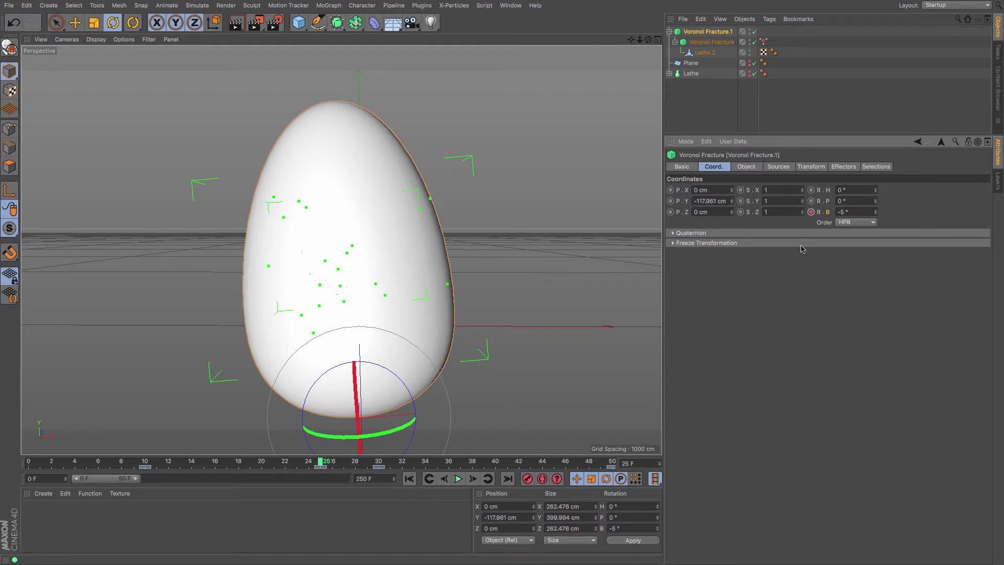
click(380, 464)
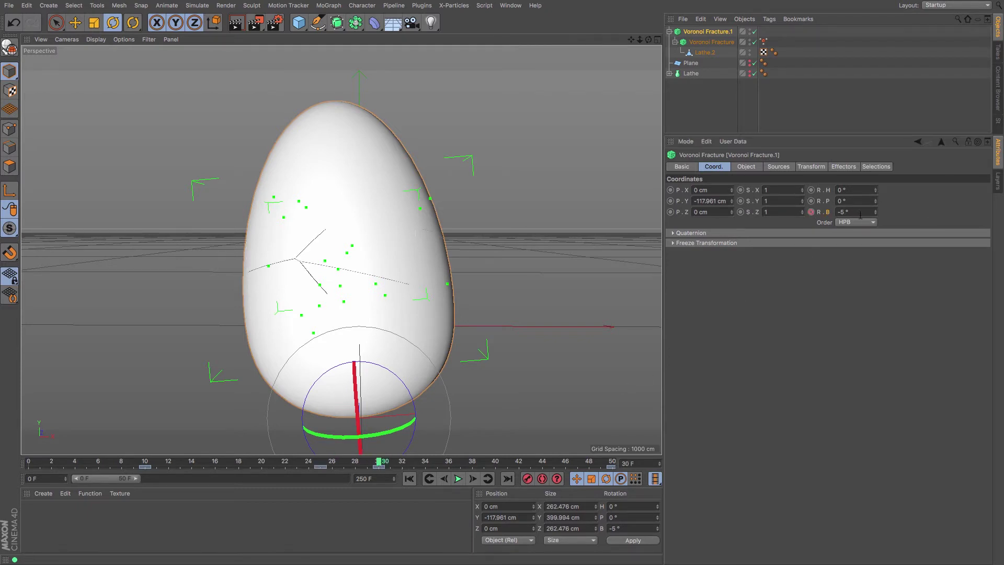
drag(861, 214, 771, 202)
text(0)
key(Return)
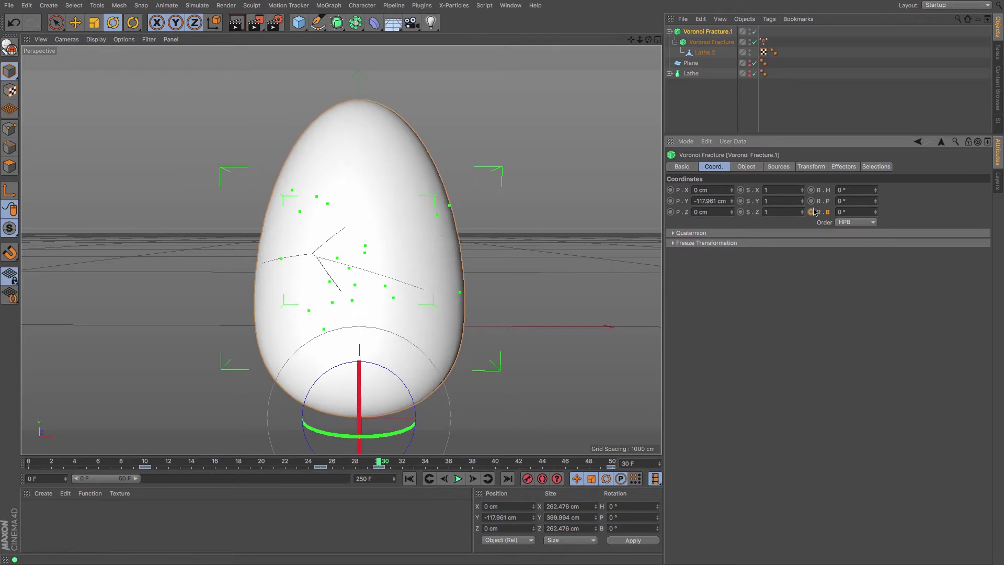
Keyframe Voronoi Fracture.1's B rotation at 0° on frame 20, ahead of the frame 25 tilt.
click(322, 462)
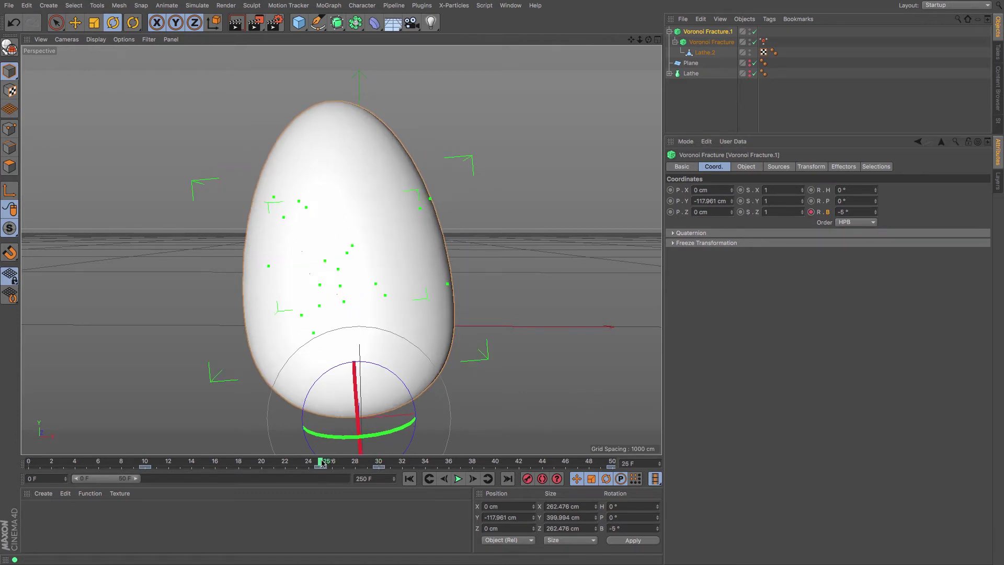
drag(320, 463, 262, 463)
drag(850, 212, 741, 212)
text(0)
key(Return)
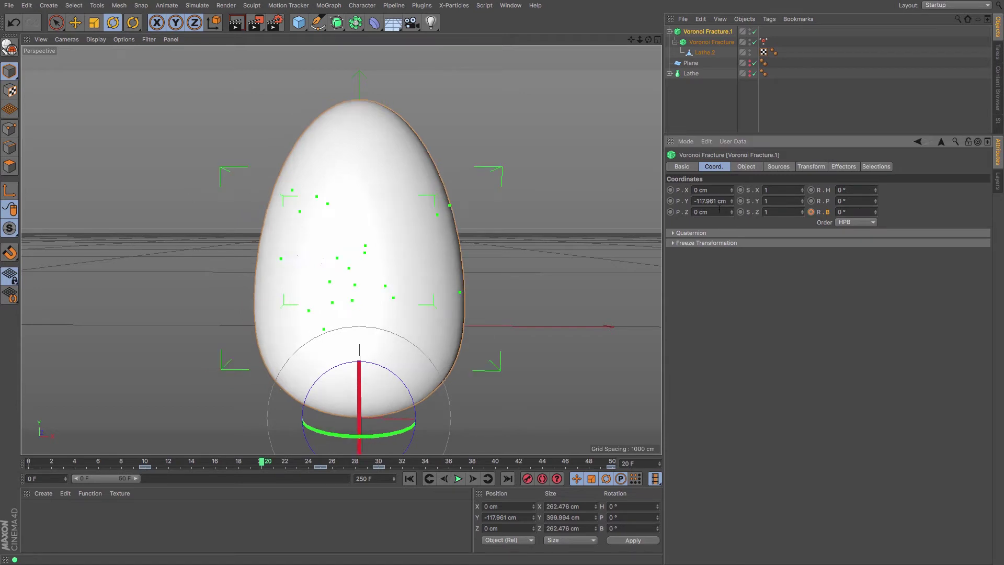
click(811, 212)
Play the animation from frame 0 to check the egg's first tilt, and stop playback.
mouse_move(262, 465)
mouse_down()
mouse_move(29, 465)
mouse_move(378, 476)
mouse_move(4, 477)
mouse_up()
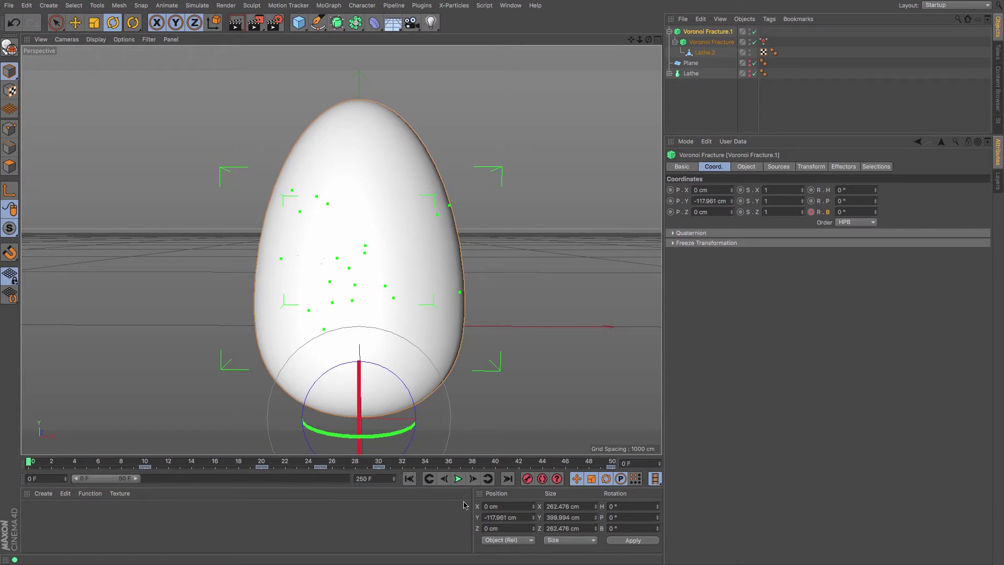
click(458, 480)
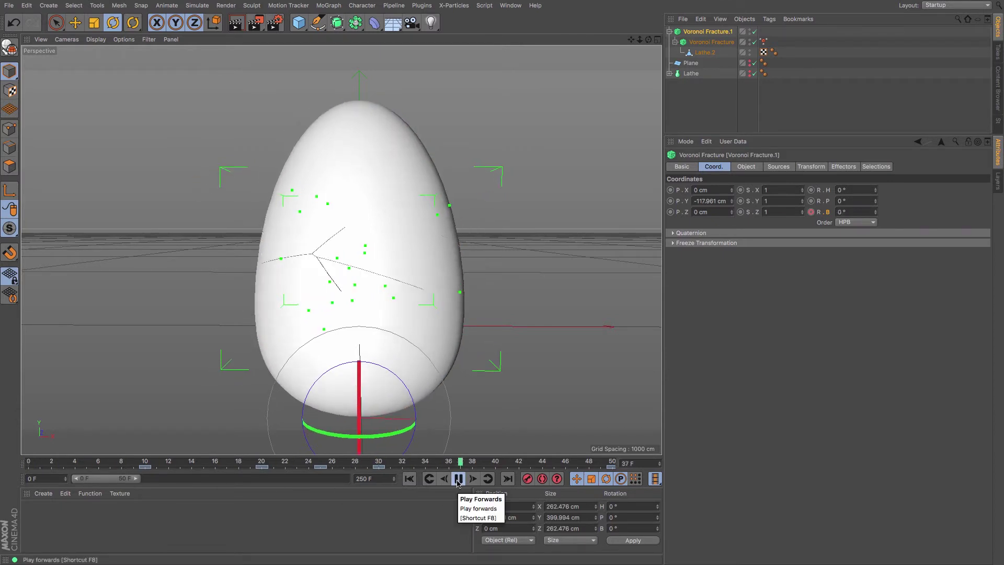
click(458, 479)
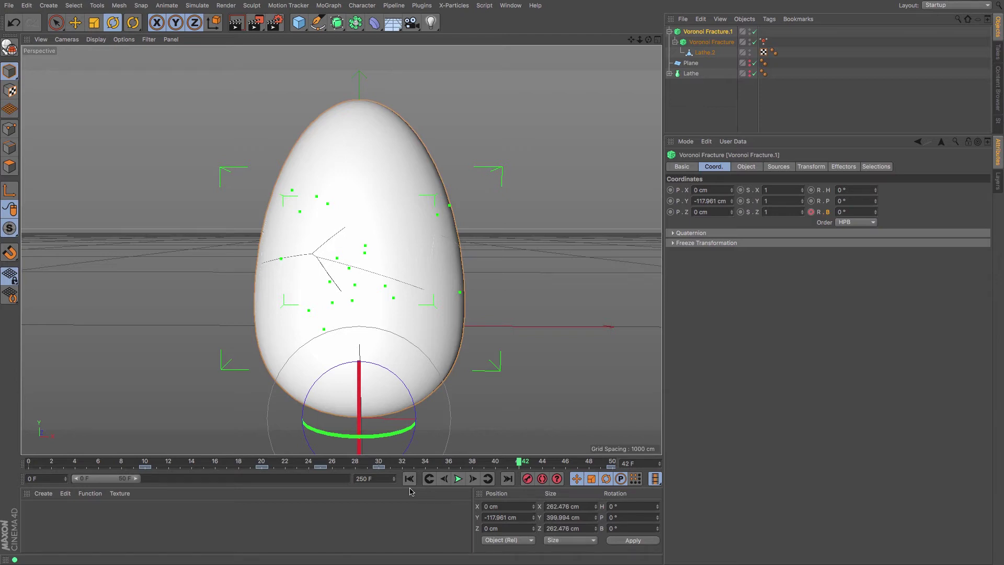
Go to frame 18 and keyframe a slight opposite tilt of the egg with a B rotation of 1°.
click(263, 463)
click(250, 463)
drag(250, 463, 245, 461)
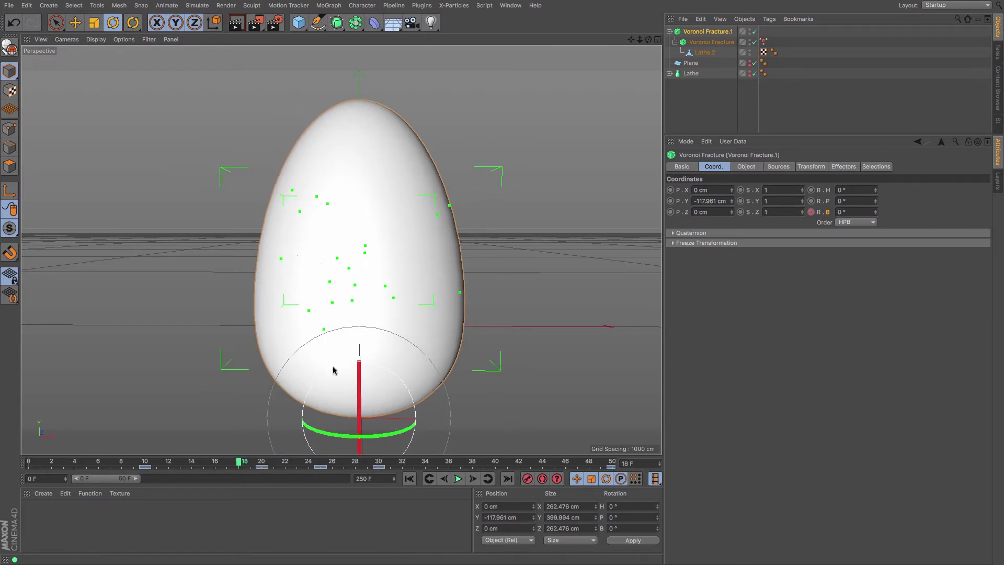
drag(334, 370, 337, 370)
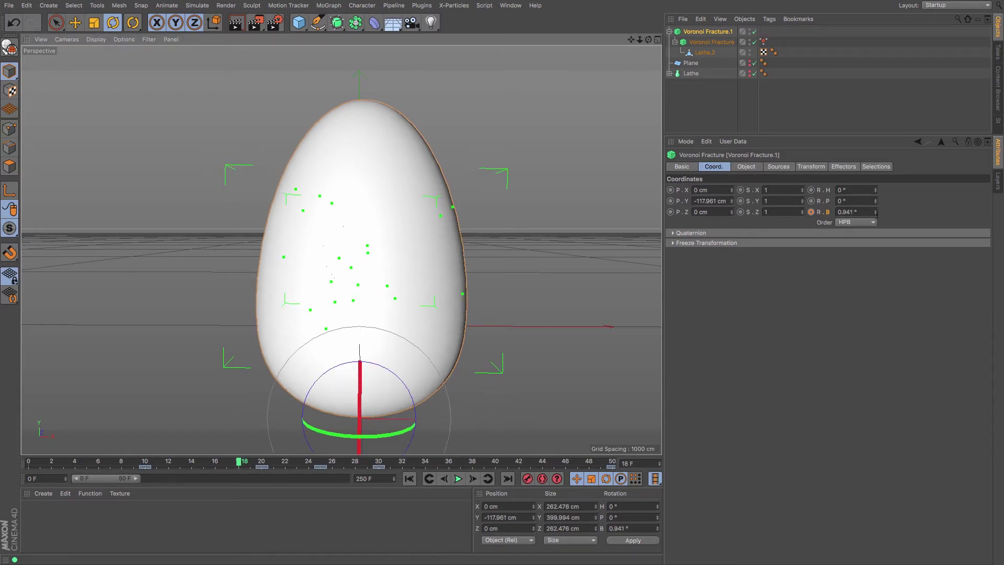
drag(854, 211, 808, 211)
text(1)
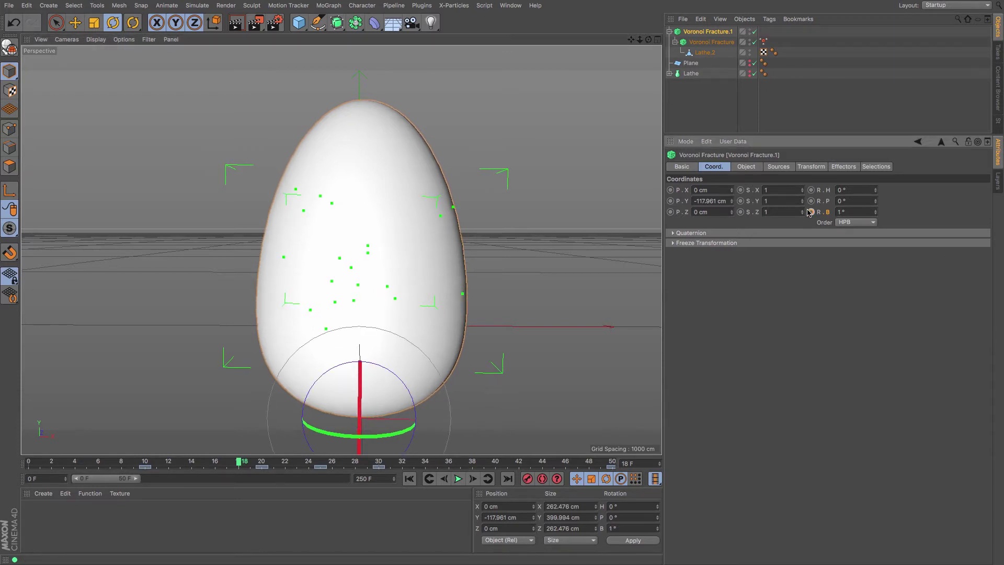
click(811, 211)
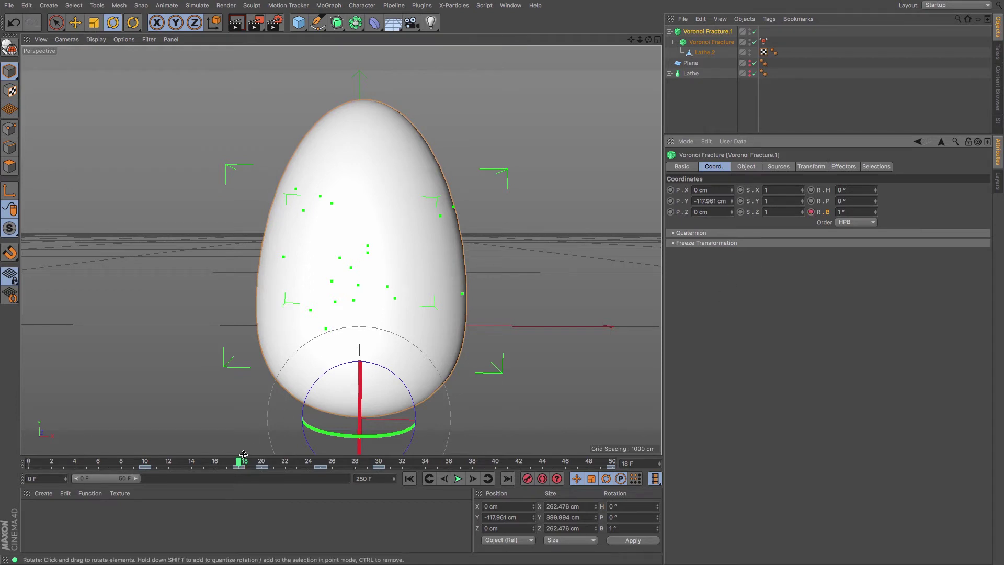
Keyframe the B rotation at 0° on frame 16 so the opposite tilt starts from upright.
click(217, 463)
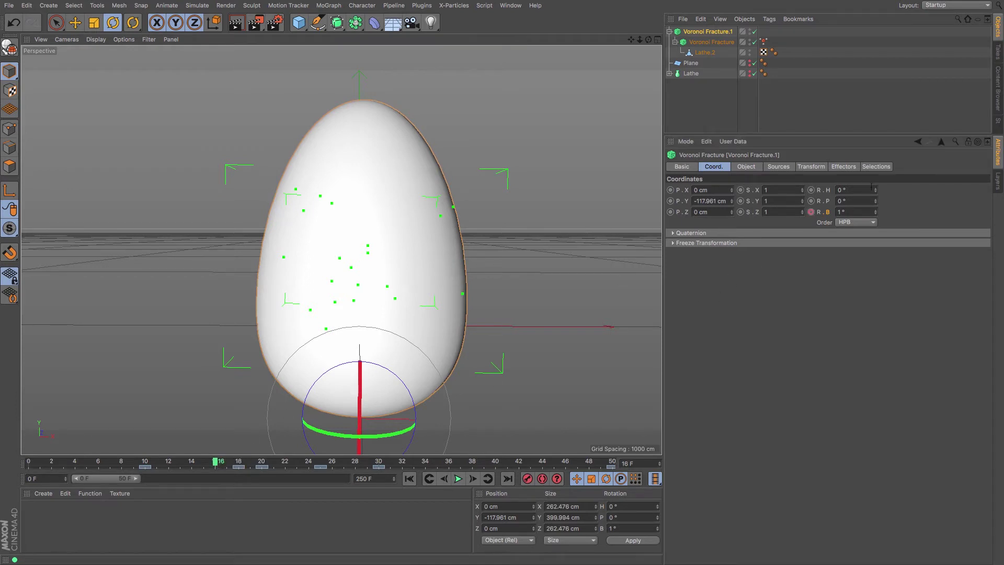
drag(847, 213, 757, 215)
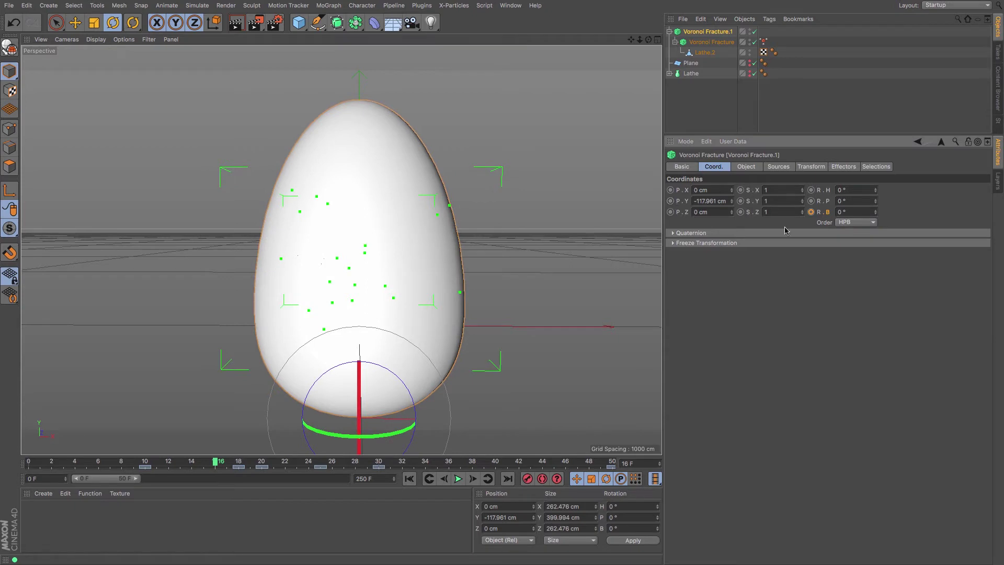
ctrl+click(812, 212)
Go to frame 32 and tilt the egg slightly past upright, keyframing its B rotation at 1°.
drag(216, 463, 379, 474)
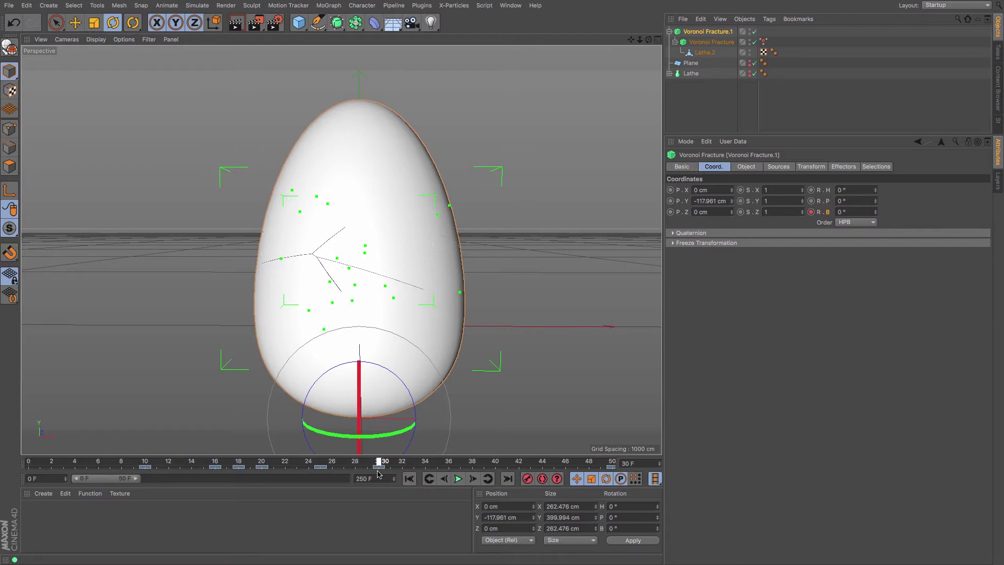
drag(381, 474, 399, 474)
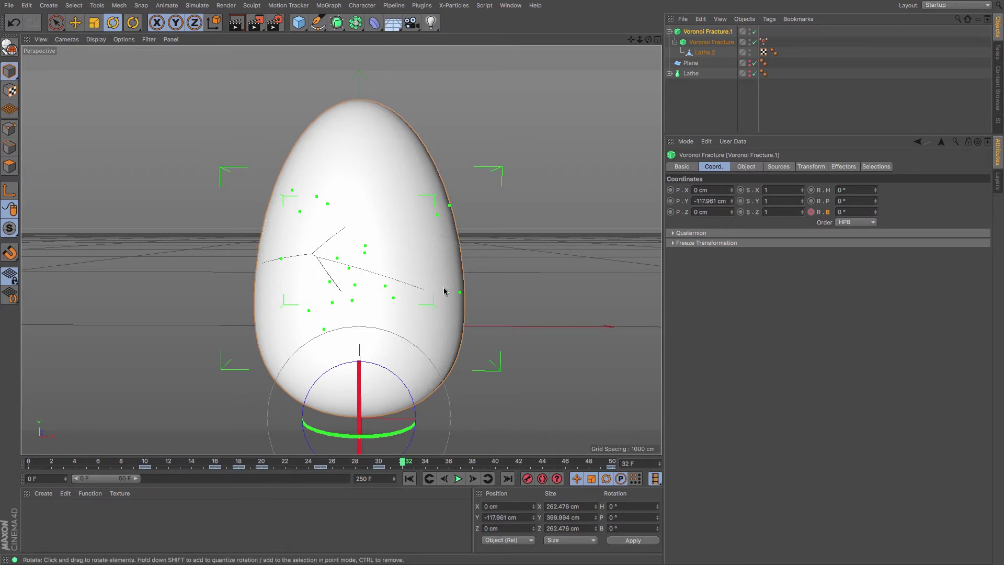
drag(390, 373, 393, 370)
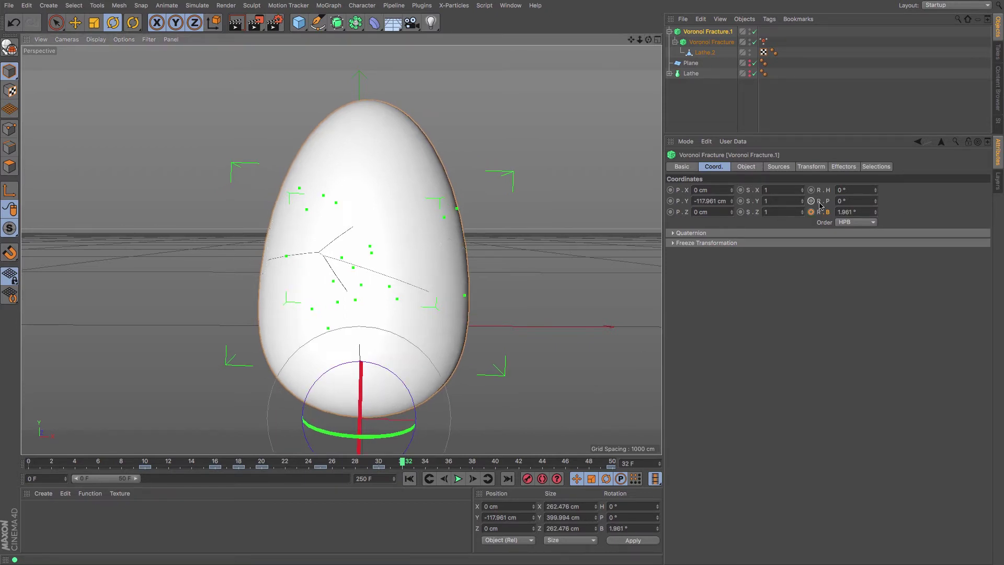
key(BackSpace)
key(BackSpace)
key(BackSpace)
key(BackSpace)
key(Return)
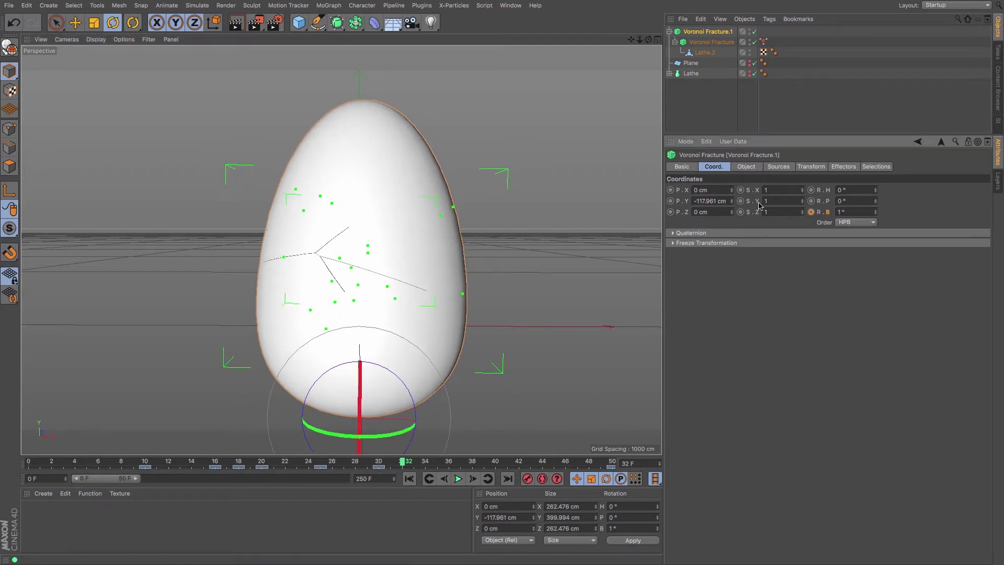
click(811, 212)
Go to frame 34 and keyframe Voronoi Fracture.1's B rotation at 0°.
click(426, 465)
click(848, 211)
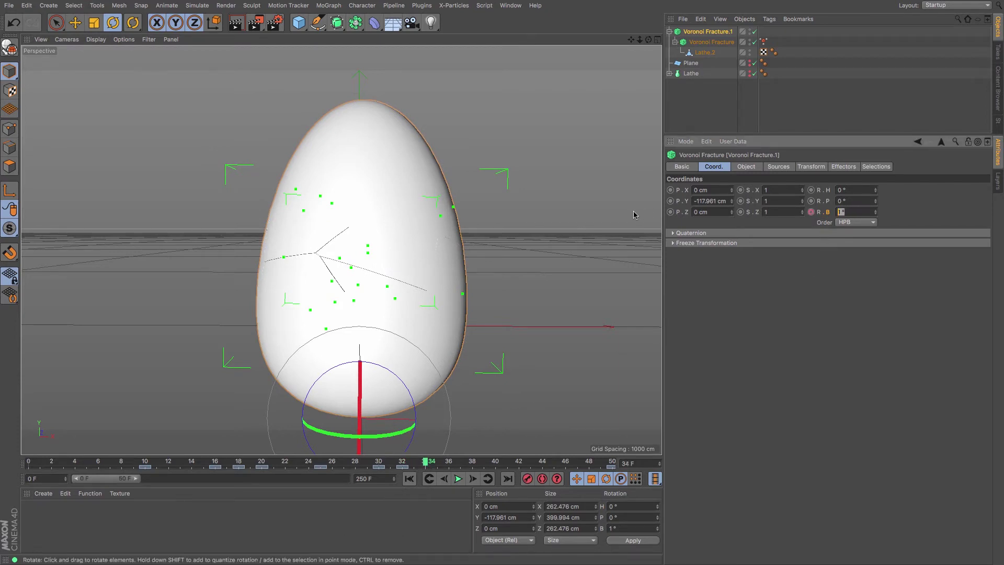
text(0)
key(Return)
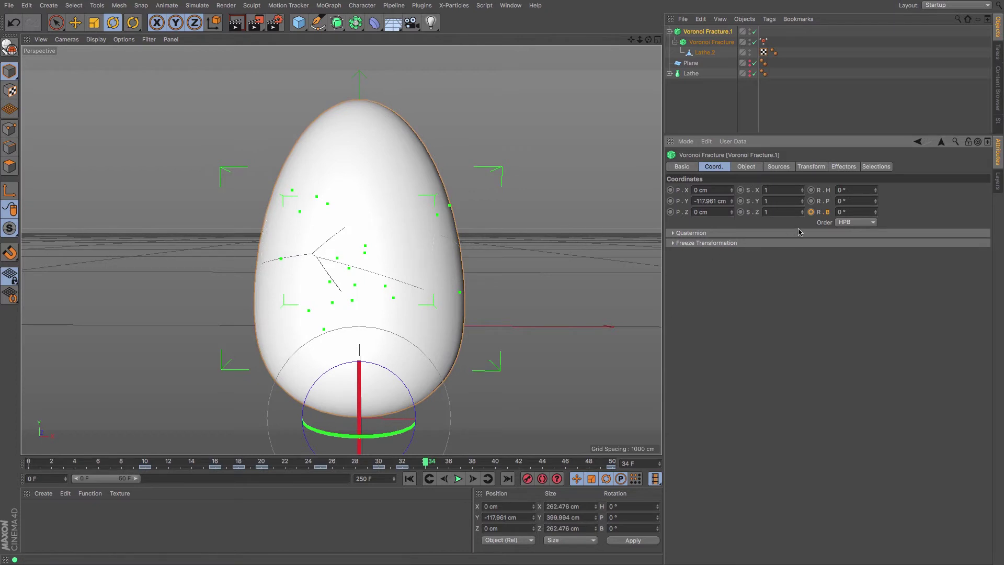
click(812, 212)
Play the animation from frame 0 to review the wobble with its counter-tilts, and stop playback.
click(30, 462)
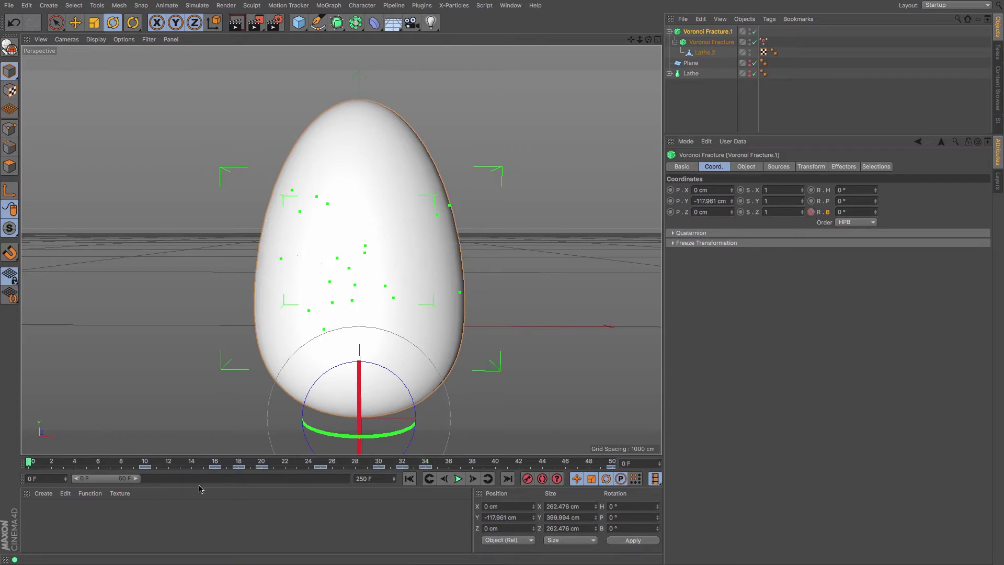
click(459, 480)
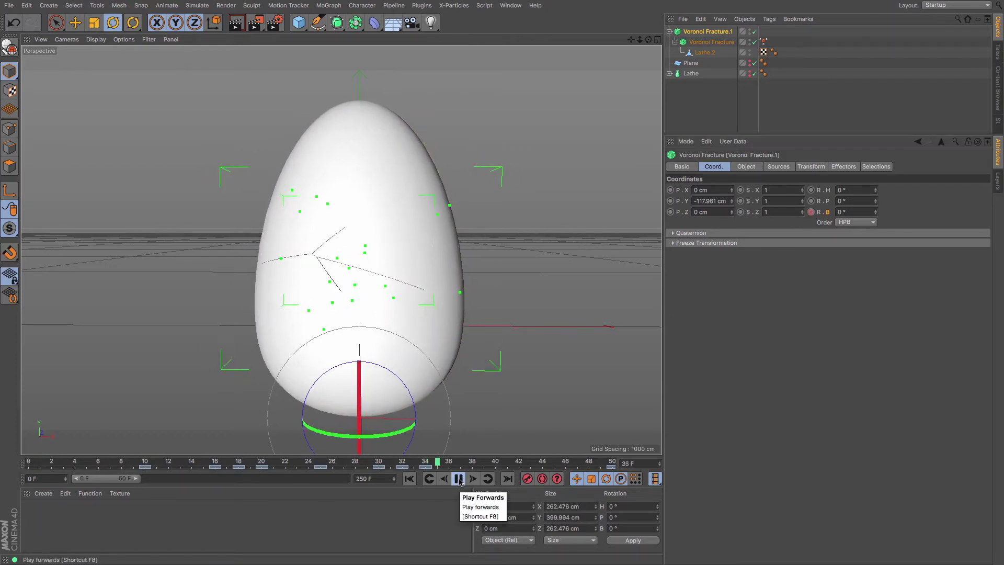
click(458, 480)
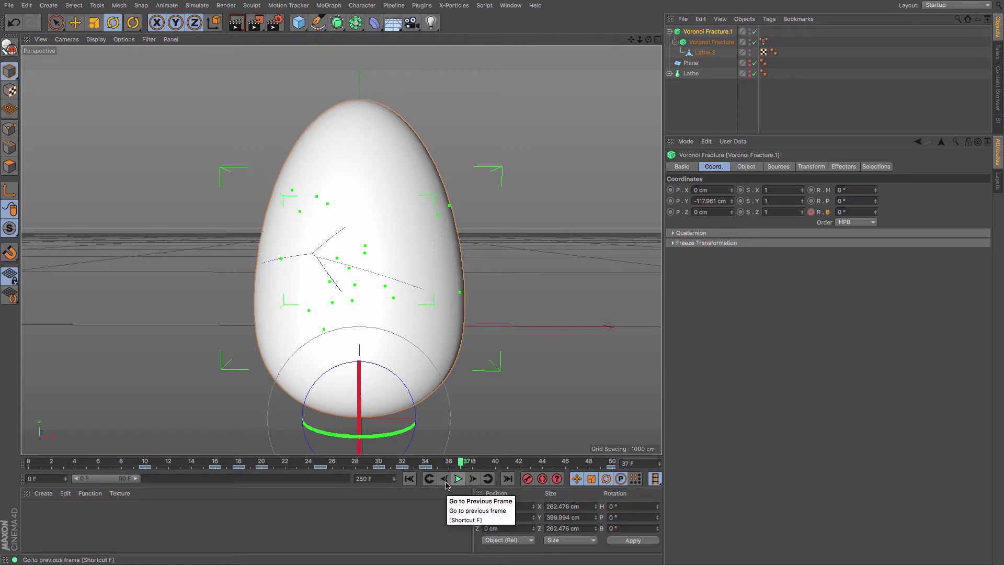
Change the timeline's visible range to frames 22 to 86 and go to the crack key at frame 50.
drag(135, 479, 281, 479)
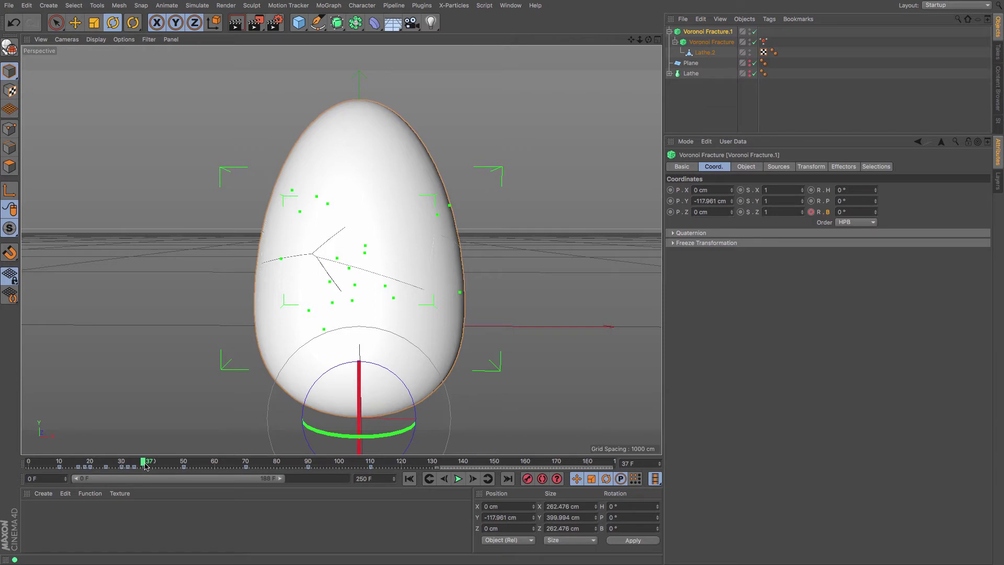
drag(146, 465, 184, 465)
drag(282, 478, 145, 484)
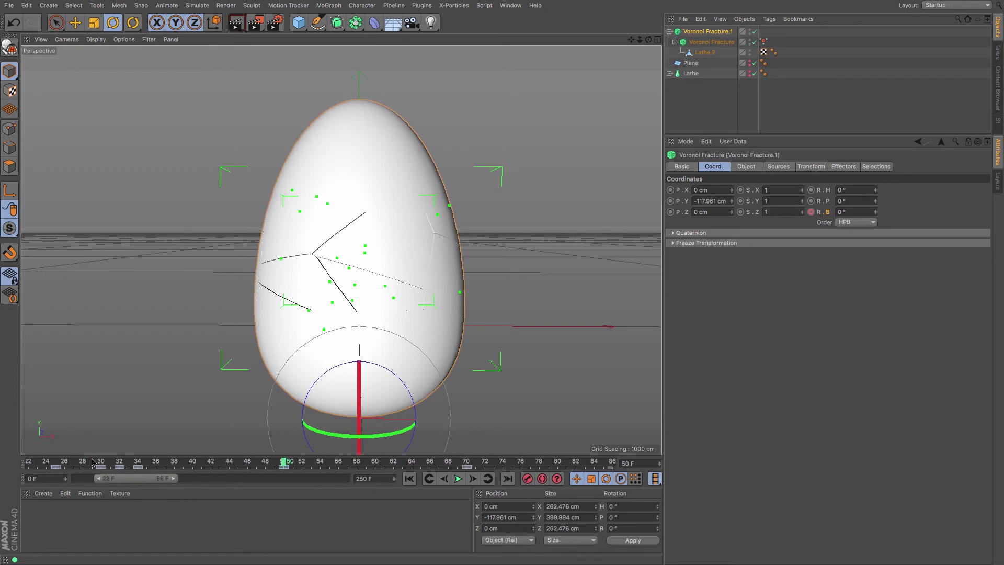
Go to frame 45 and tilt the egg about its base, keyframing its B rotation at 5°.
click(53, 462)
mouse_move(53, 462)
mouse_down()
mouse_move(303, 462)
mouse_move(242, 462)
mouse_up()
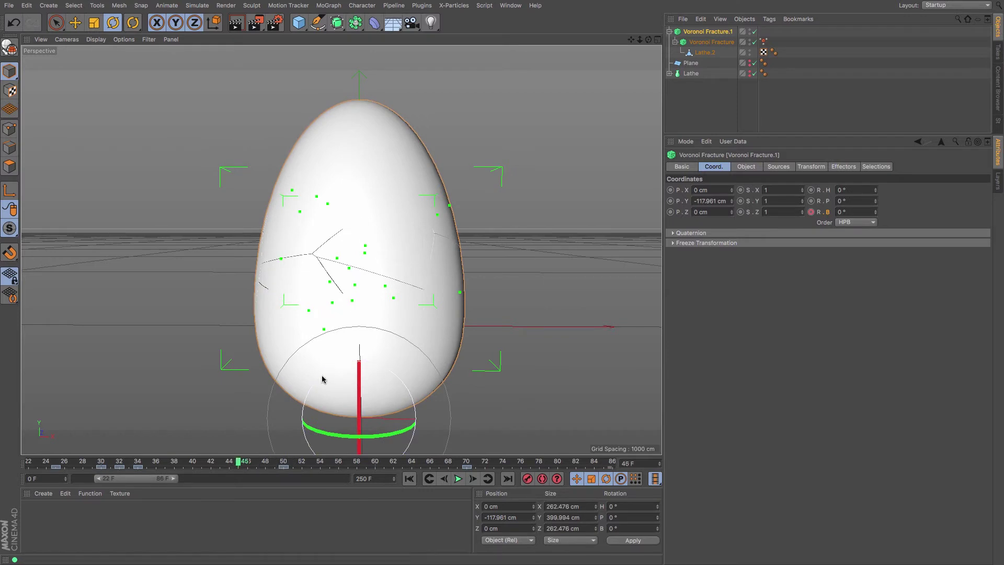
drag(325, 376, 515, 335)
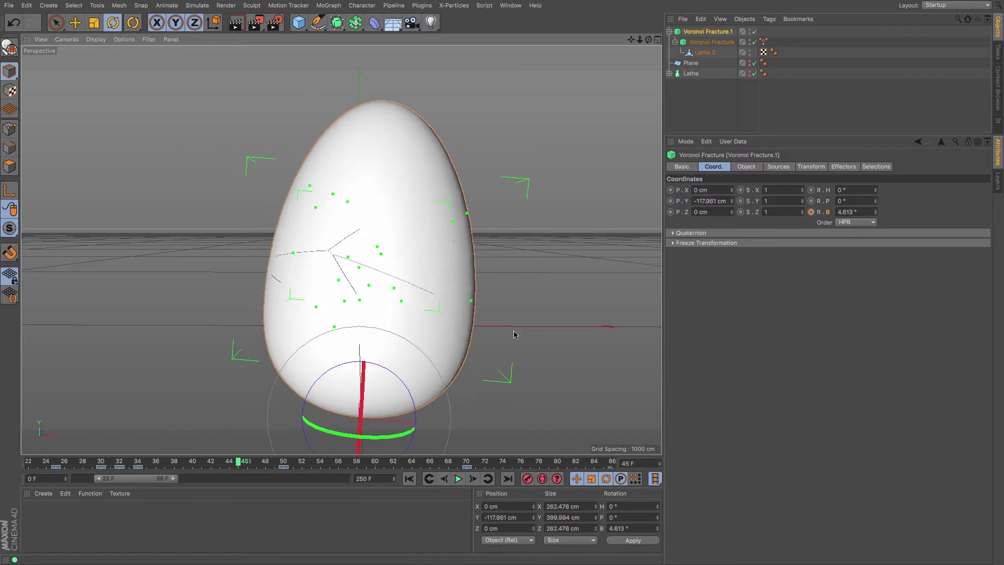
double_click(856, 212)
text(5)
key(Return)
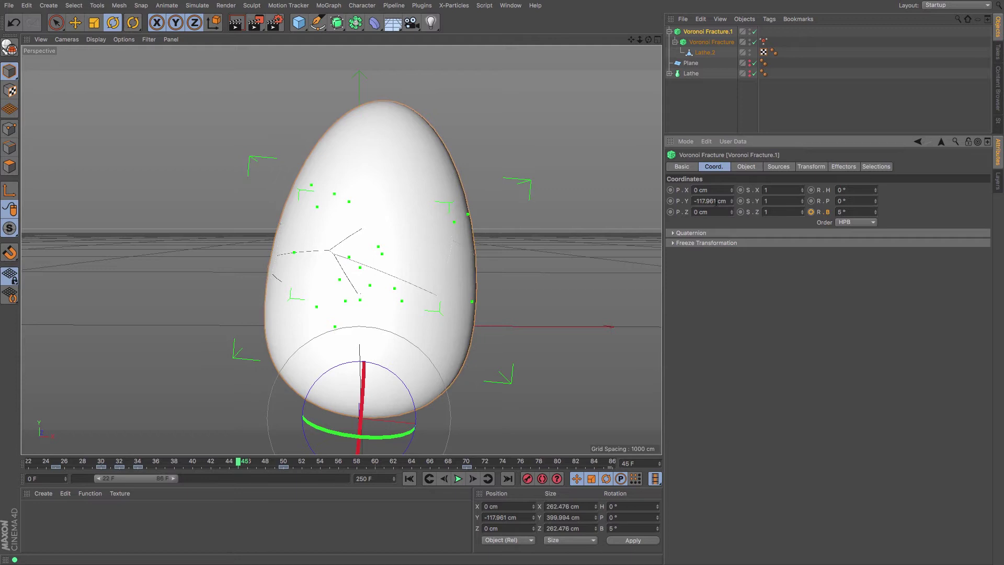
click(811, 211)
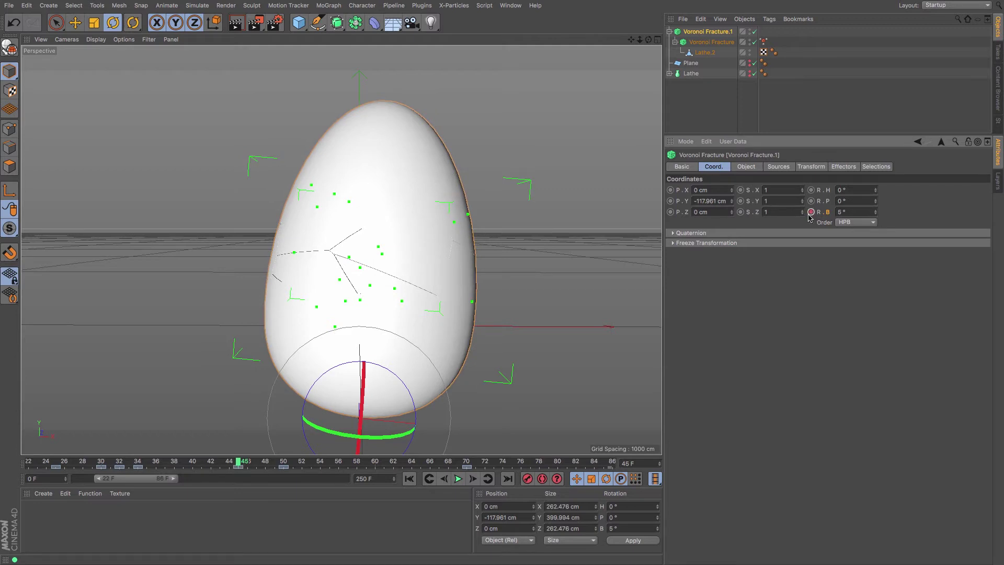
Go to frame 40 and keyframe the B rotation at 0° so the second tilt starts from upright.
click(193, 464)
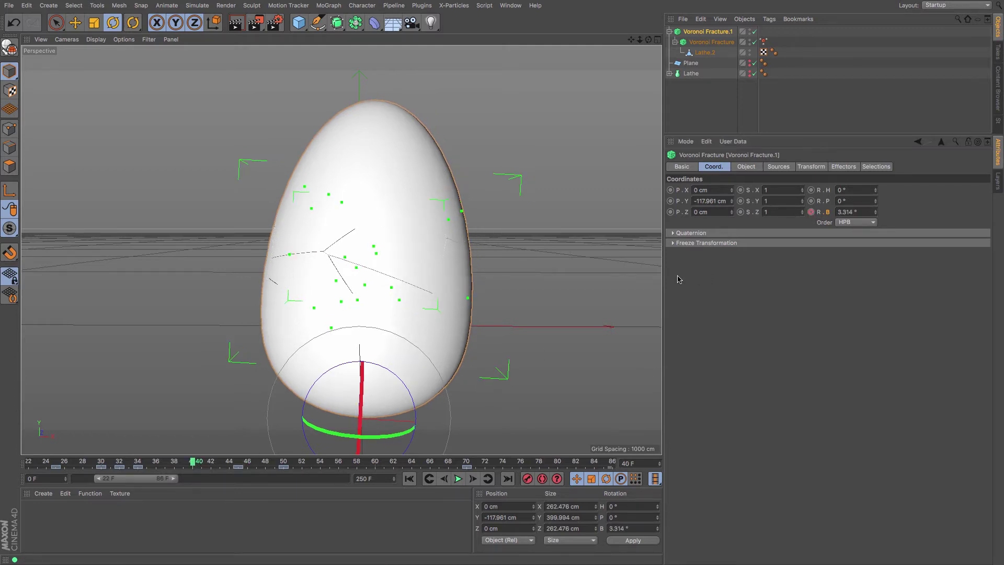
double_click(862, 212)
text(0)
key(Return)
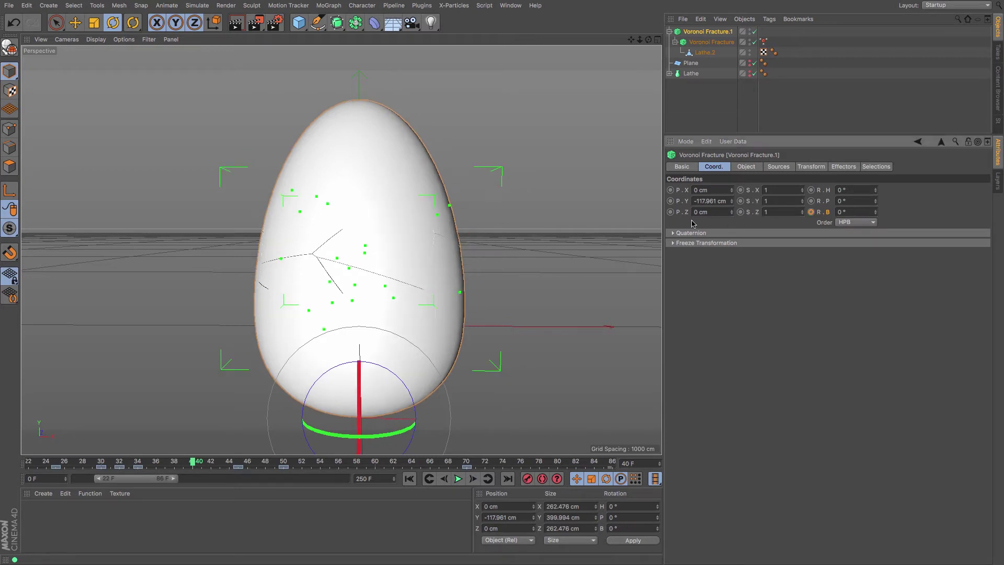
click(811, 211)
Keyframe the egg's B rotation at 0° on frame 49 and move that key to frame 50.
click(303, 463)
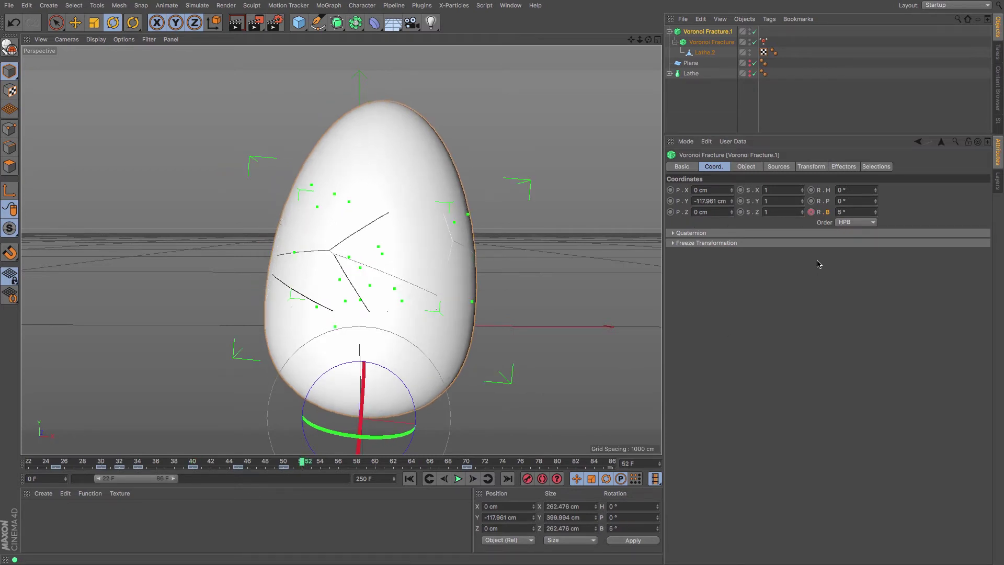
click(286, 463)
mouse_move(283, 464)
mouse_down()
mouse_move(242, 464)
mouse_move(280, 464)
mouse_up()
drag(848, 213, 702, 225)
text(0)
key(Return)
ctrl+click(811, 212)
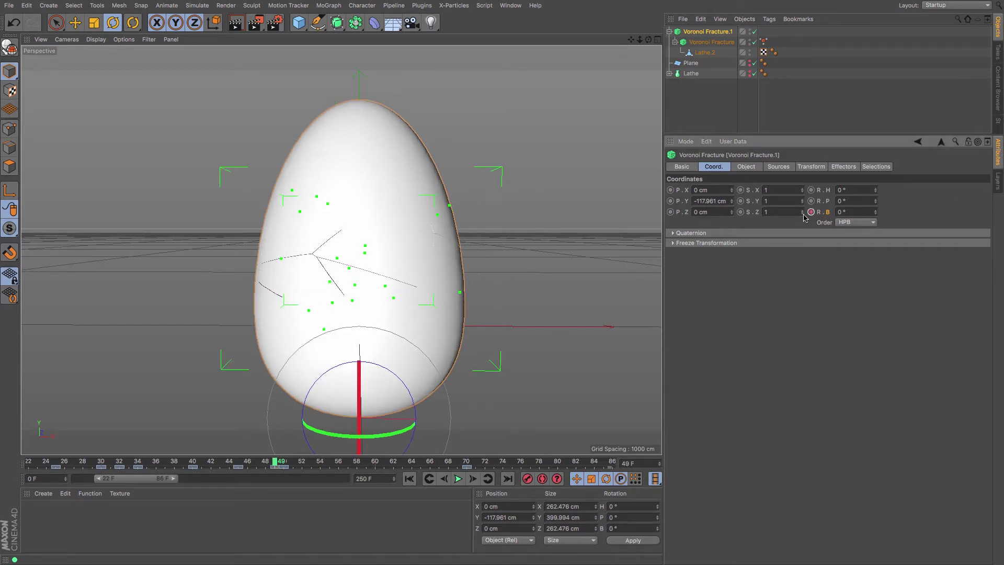
drag(274, 467, 281, 469)
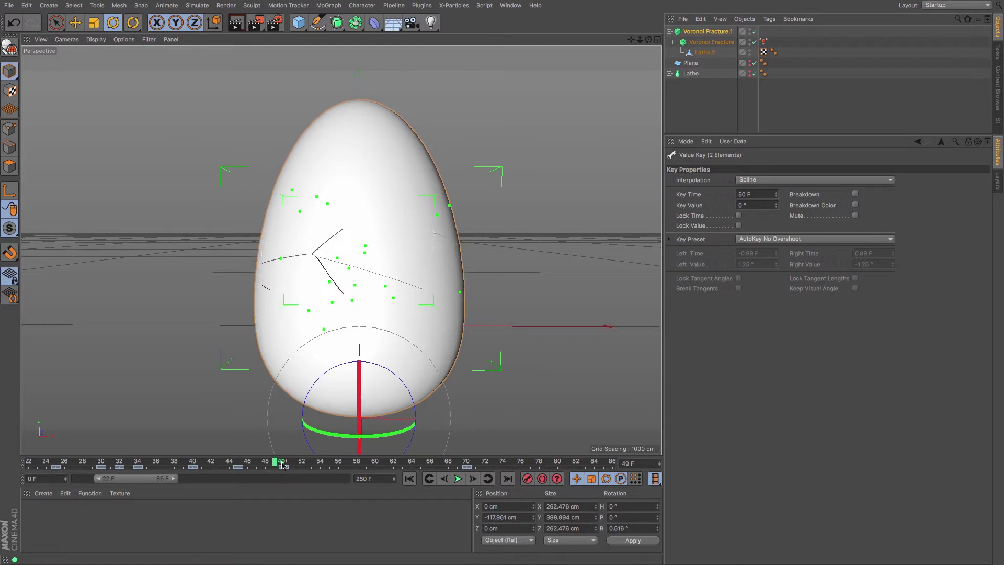
Select the outer Voronoi Fracture and keyframe its B rotation at -1° on frame 38.
click(285, 464)
mouse_move(283, 461)
mouse_down()
mouse_move(275, 462)
mouse_move(284, 463)
mouse_up()
click(710, 32)
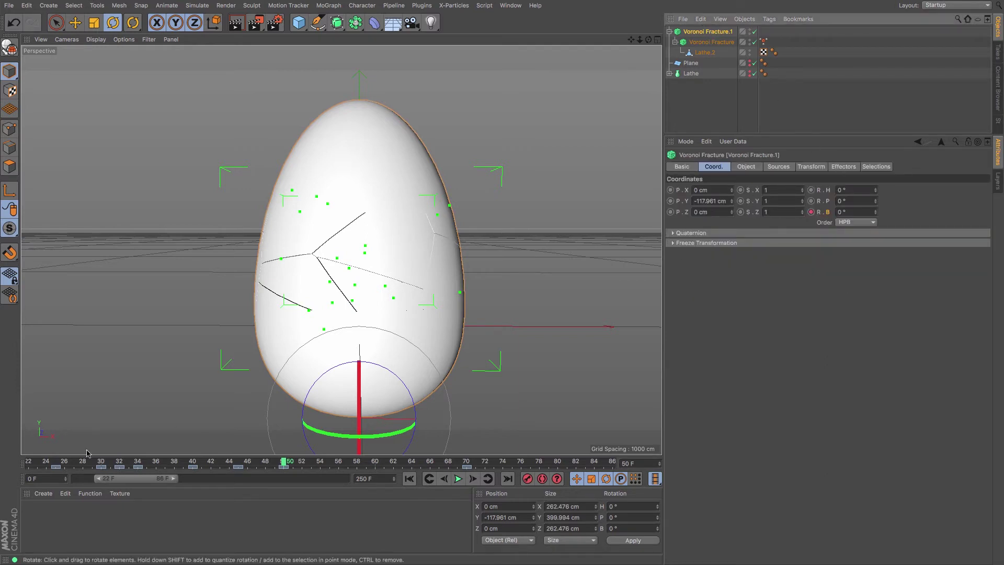
click(239, 463)
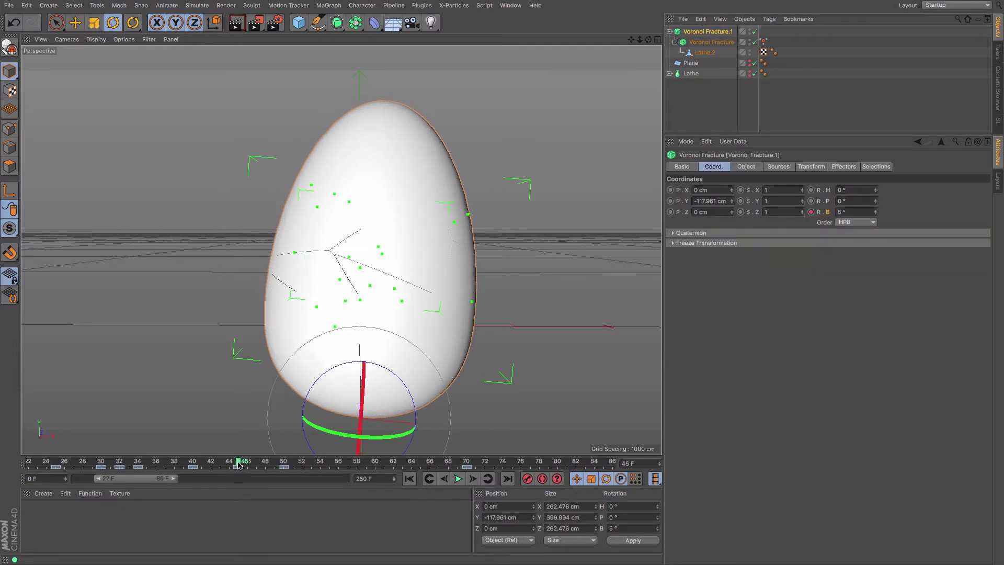
drag(238, 463, 174, 464)
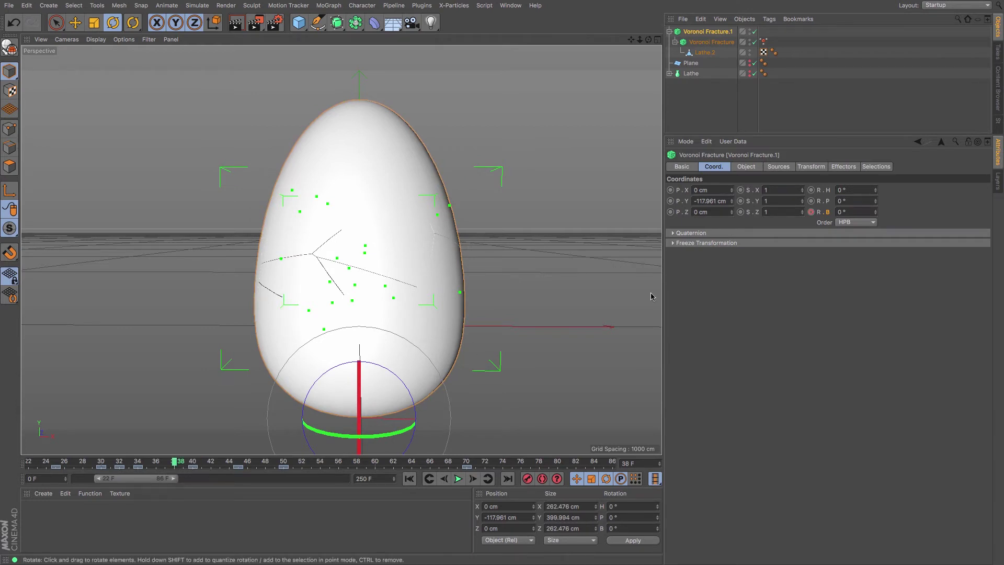
click(875, 209)
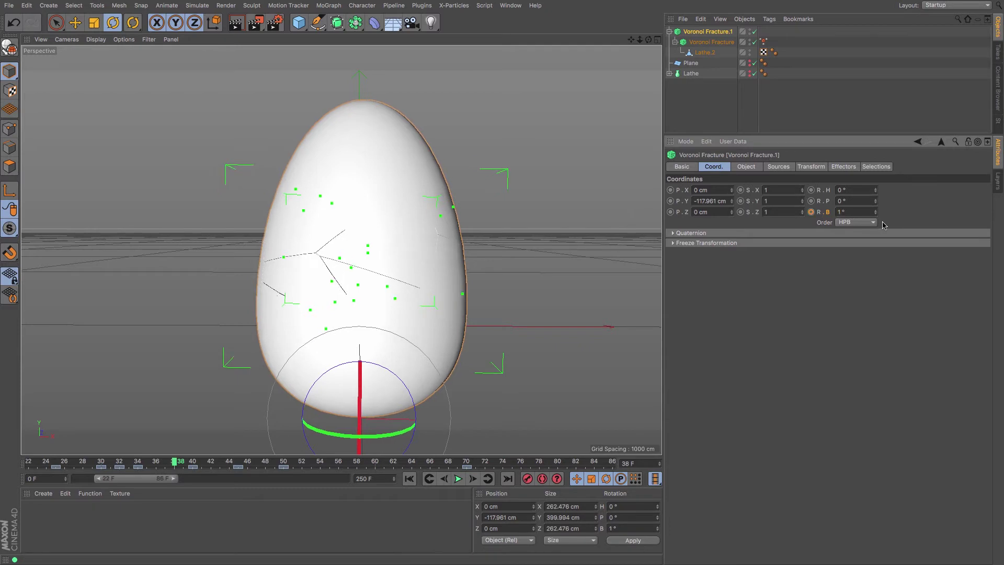
text(-1)
key(Return)
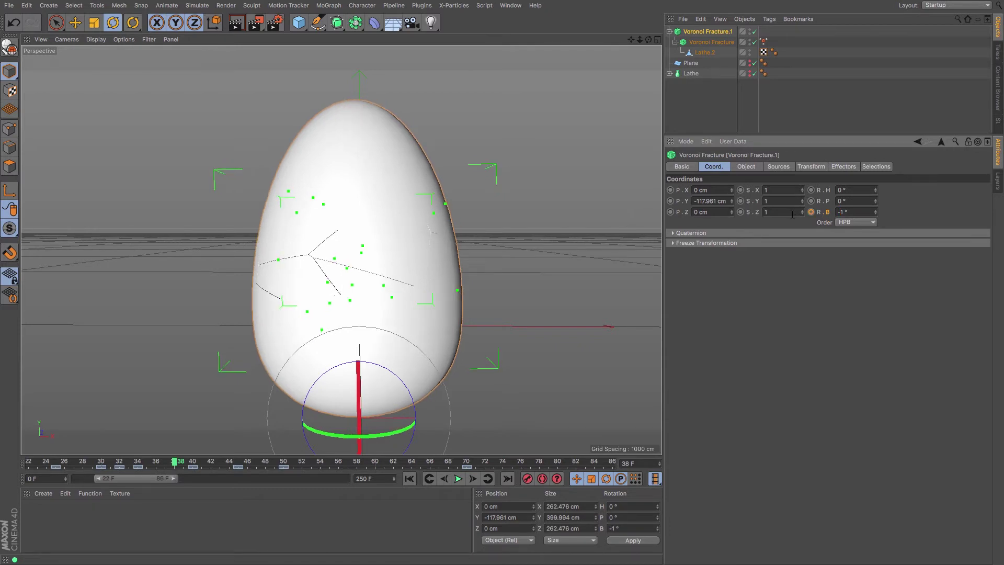
click(811, 212)
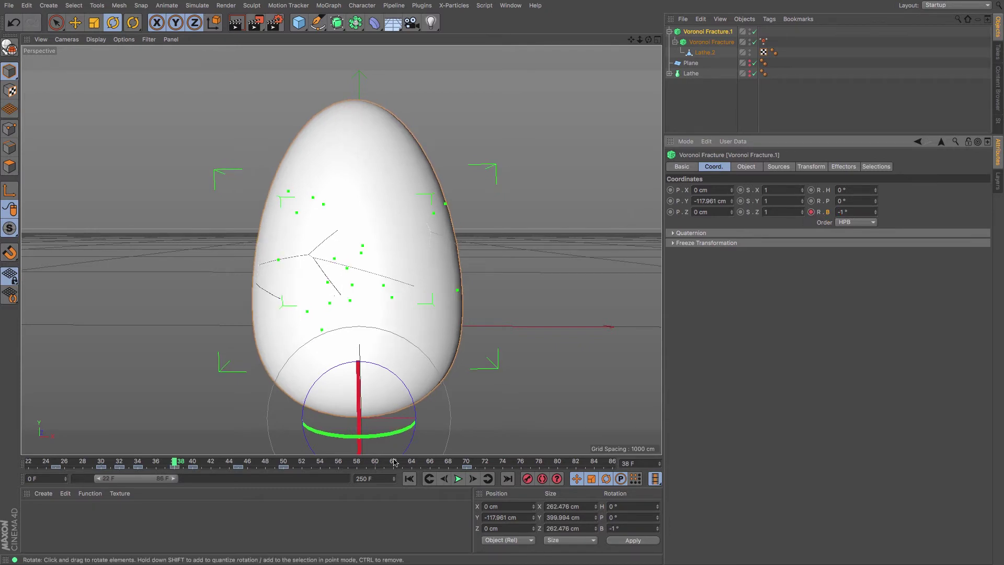
Go to frame 36 and keyframe the egg's B rotation at 0°.
click(156, 464)
double_click(826, 213)
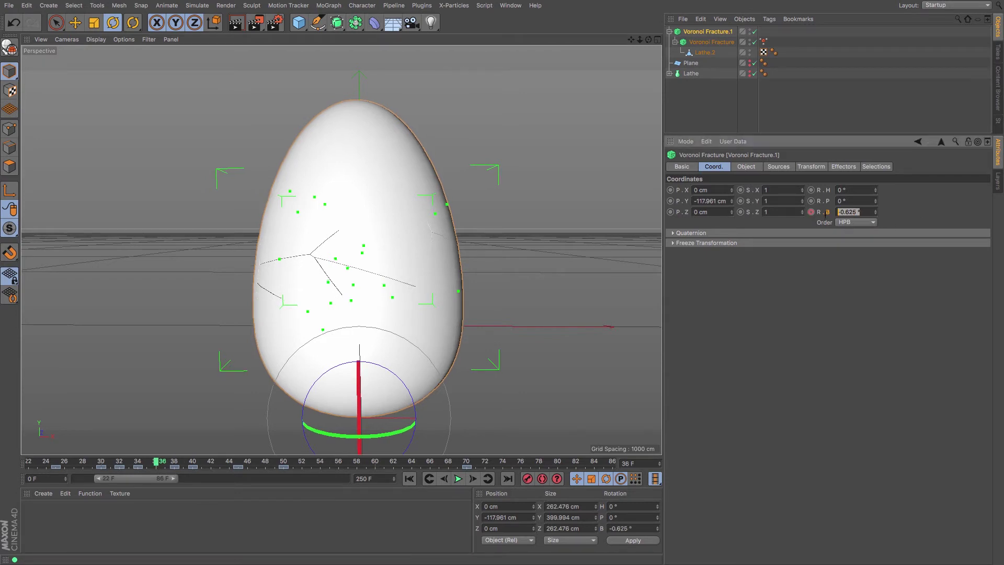
text(0)
key(Return)
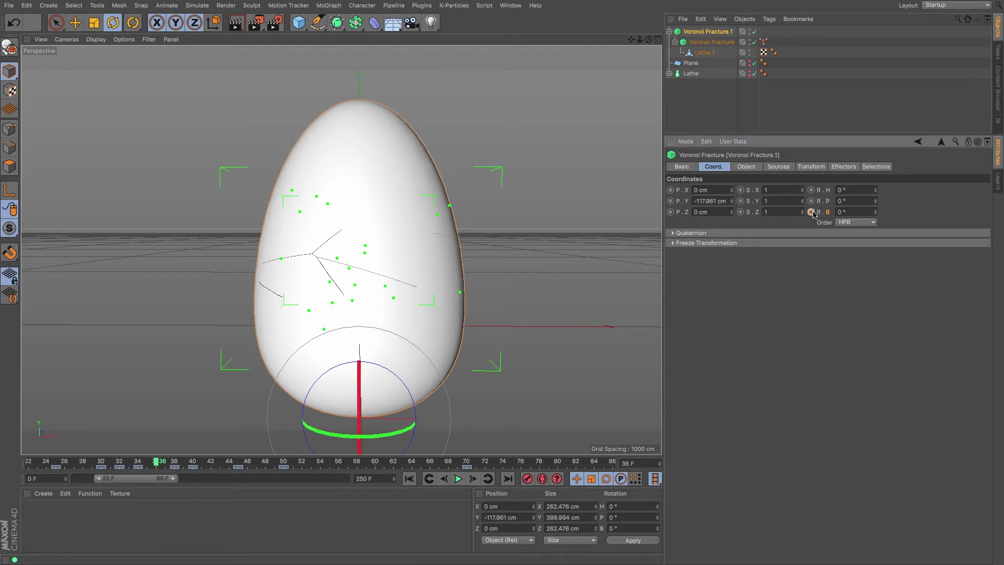
Go to frame 52 and keyframe the egg's B rotation at -1° for a small counter-tilt.
click(308, 464)
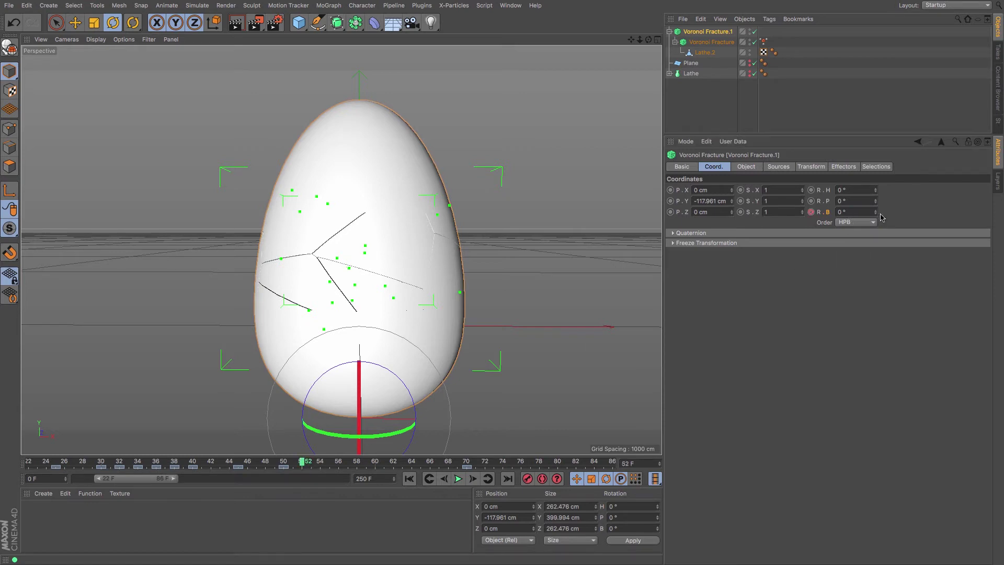
drag(388, 367, 385, 358)
drag(863, 212, 847, 212)
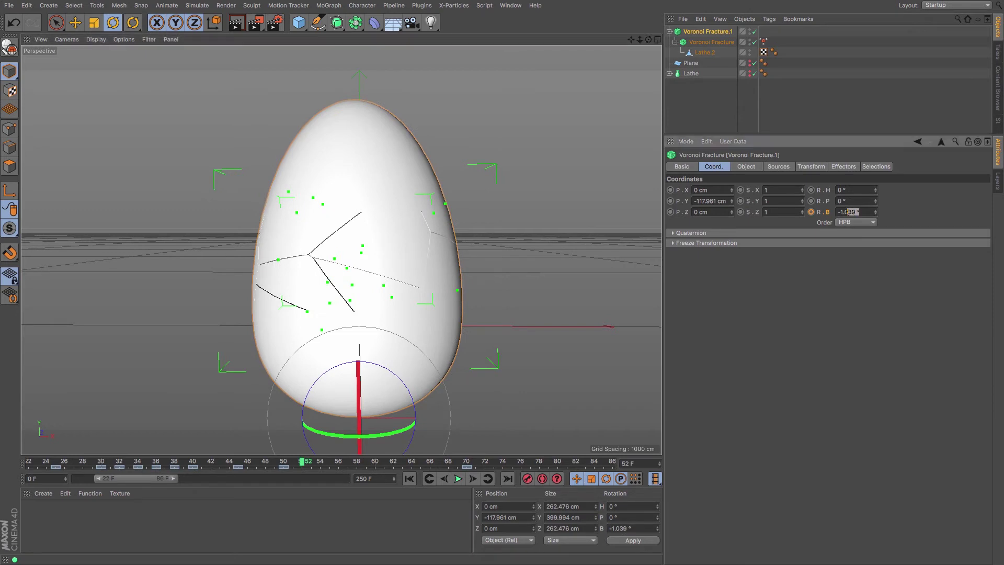
key(BackSpace)
click(811, 212)
Return the egg to upright by keyframing its B rotation at 0° on frame 54.
click(323, 465)
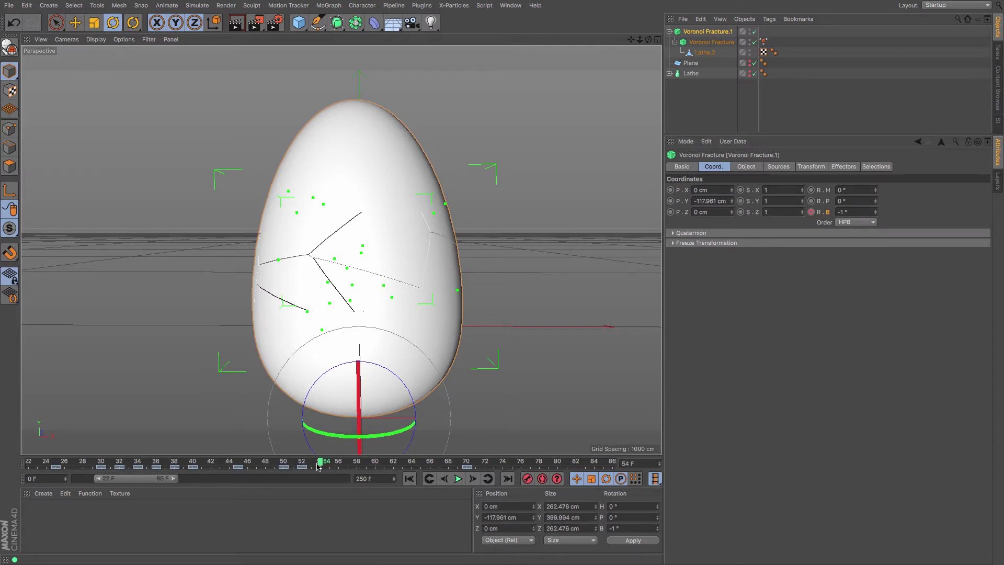
double_click(858, 211)
text(0)
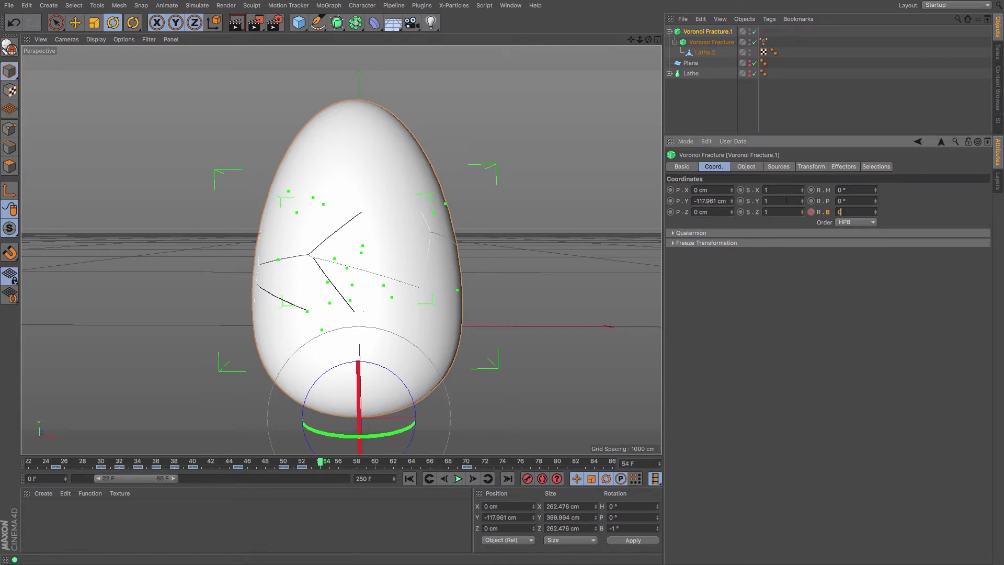
key(Return)
click(811, 212)
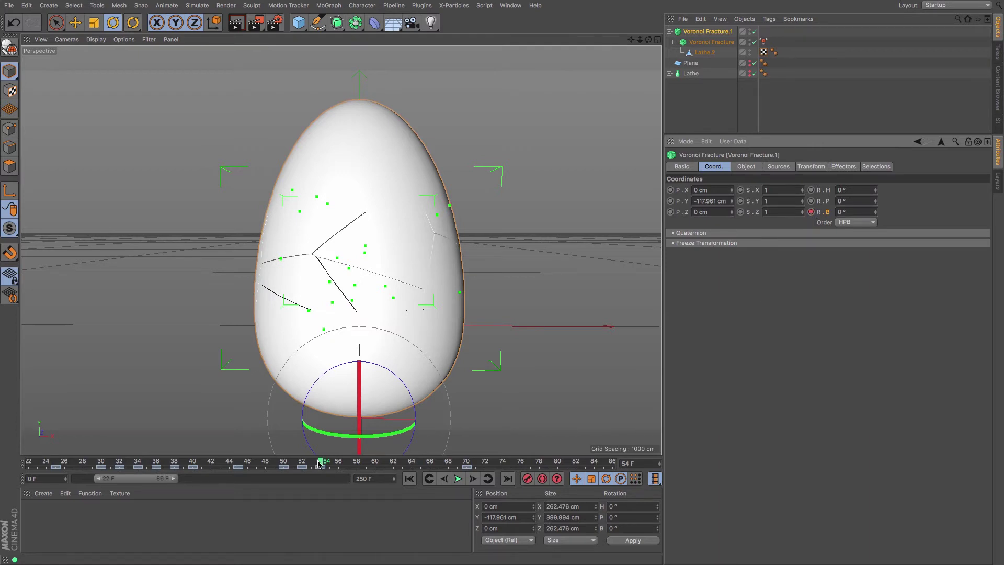
Extend the visible timeline back to frame 0 and play the animation from the start to check the wobble.
drag(100, 481, 70, 479)
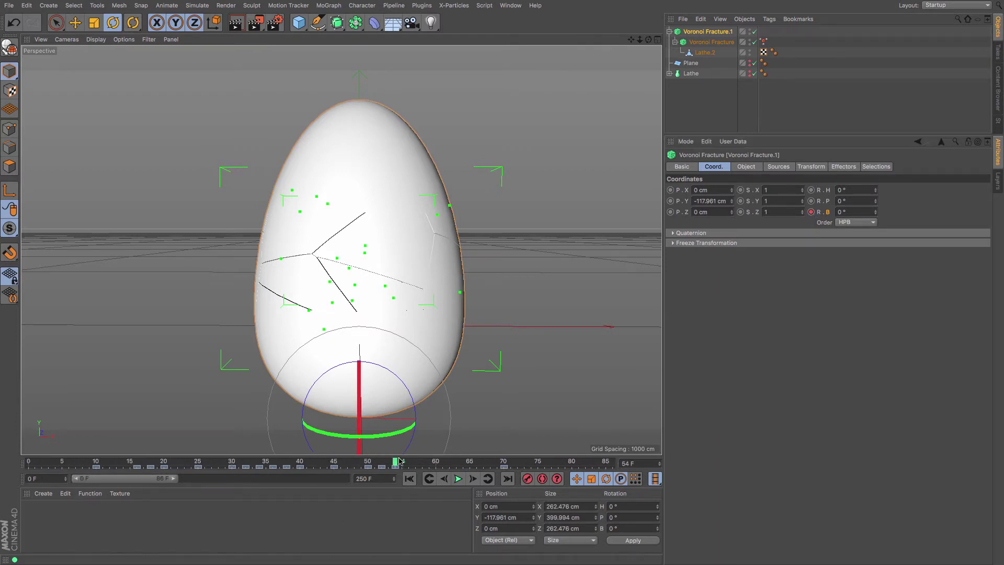
drag(397, 463, 2, 459)
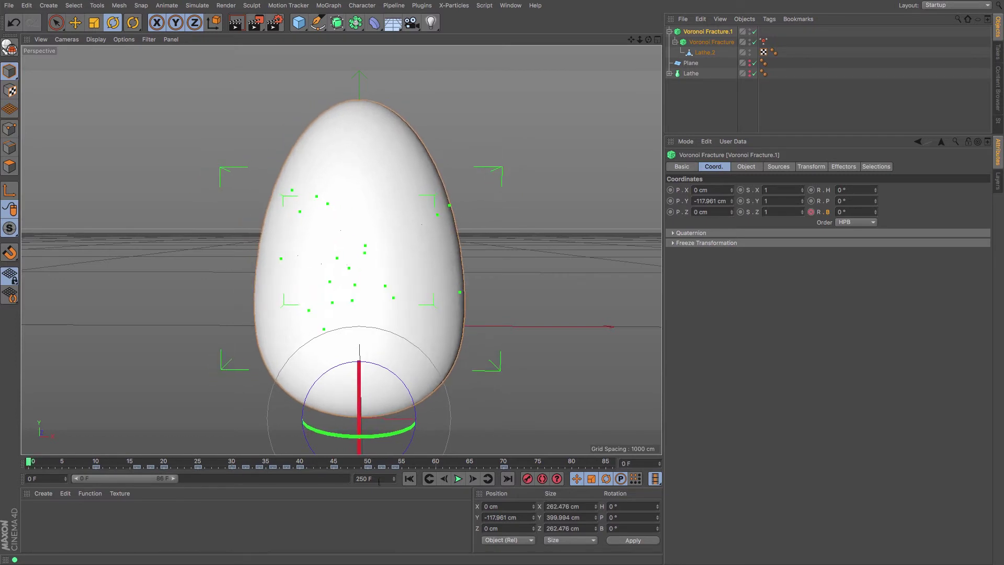
click(458, 479)
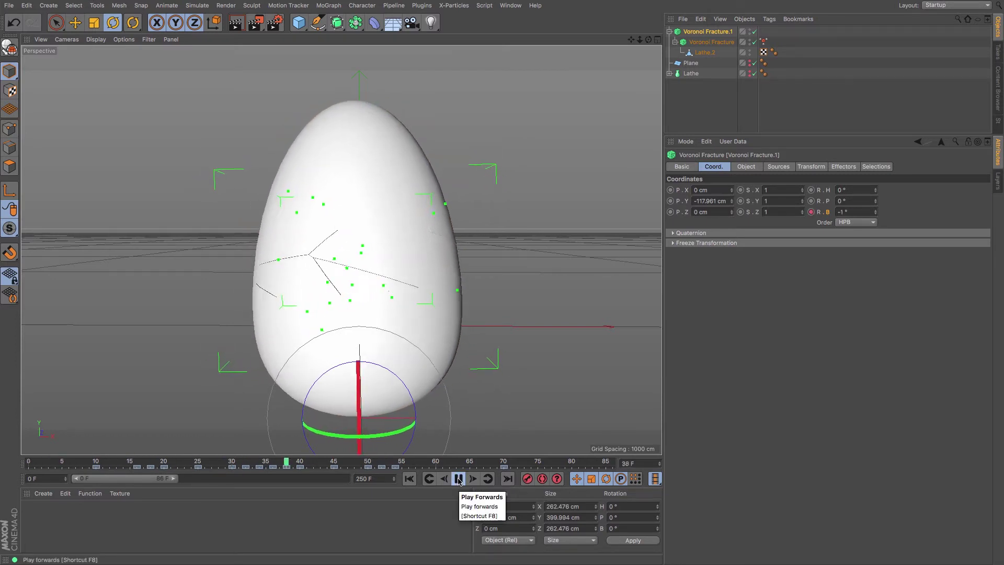
click(458, 479)
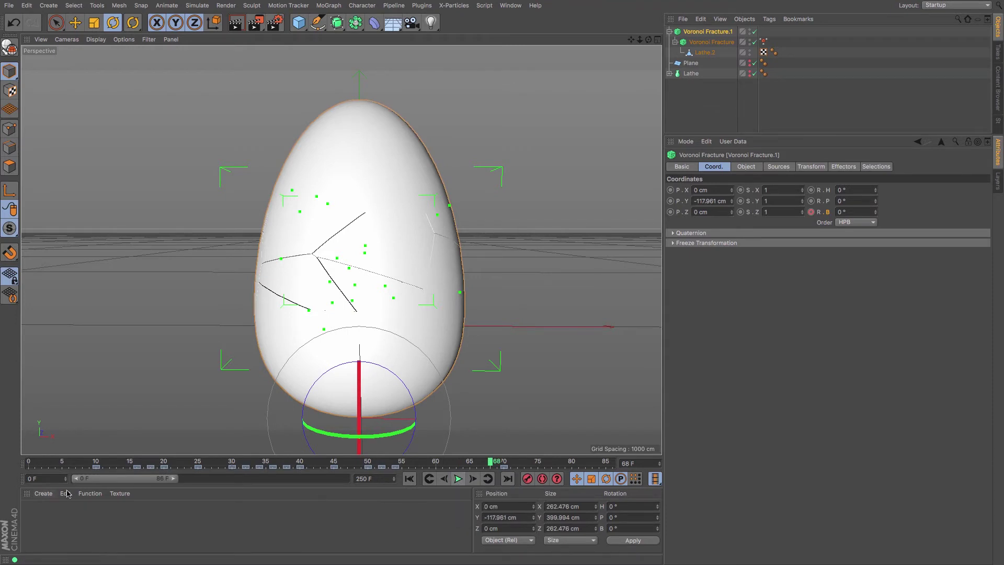
Show the full timeline up to frame 250 and copy the existing wobble keys so the duplicates start at about frame 56.
drag(174, 479, 350, 506)
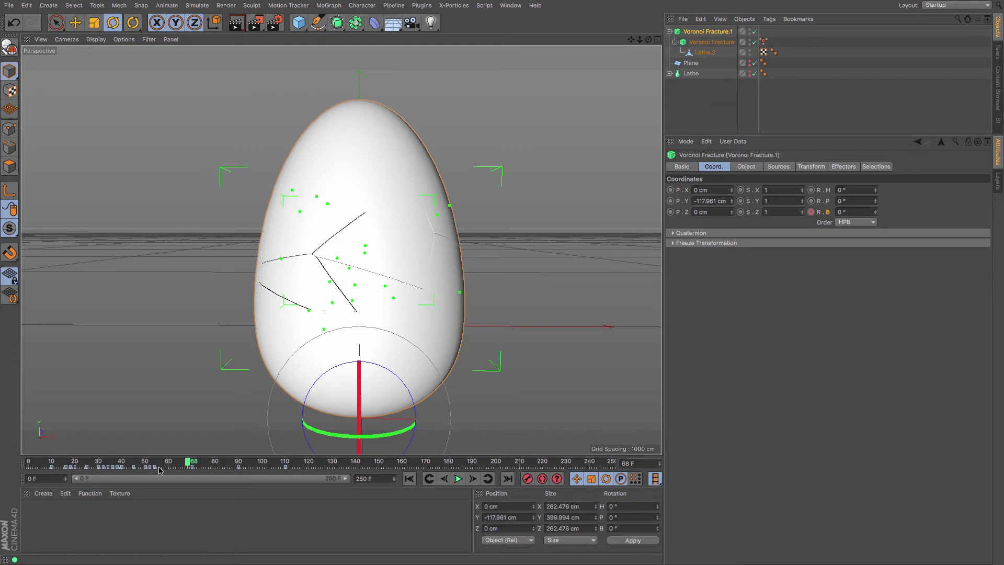
drag(159, 467, 64, 467)
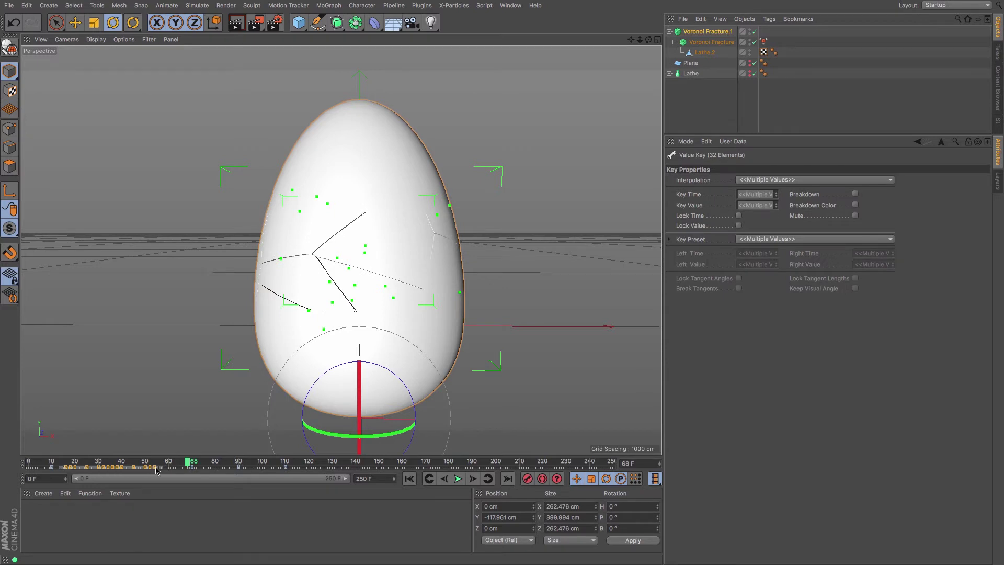
click(68, 462)
drag(68, 462, 157, 463)
ctrl+drag(67, 467, 161, 476)
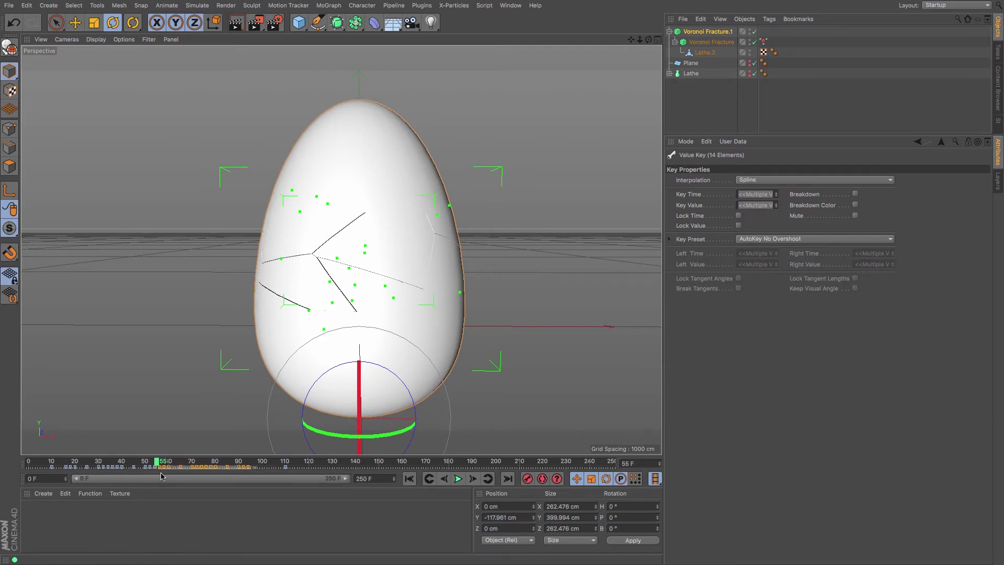
Scrub through the timeline, deselect the egg and play the animation to check the repeated wobbles.
click(40, 465)
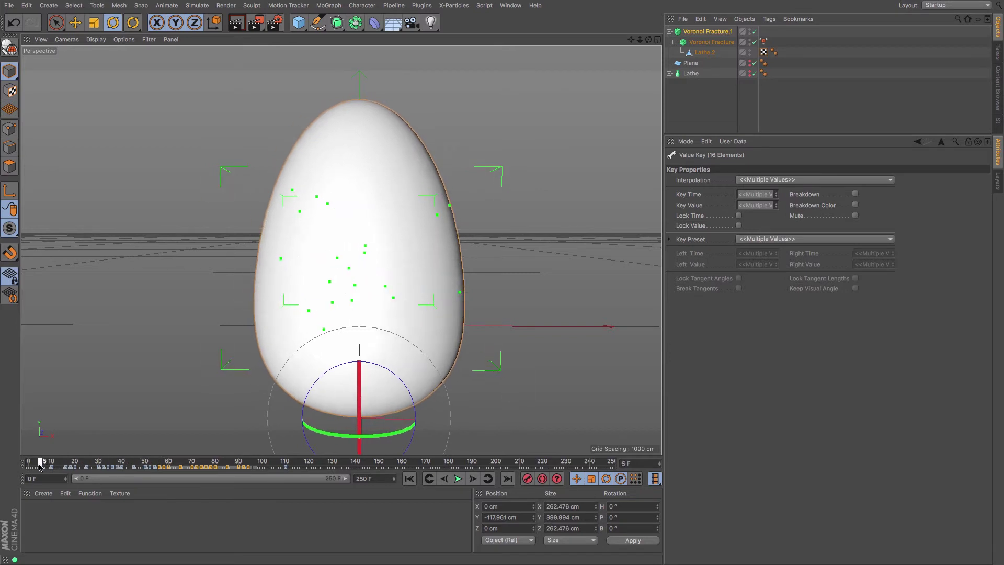
drag(40, 464, 275, 472)
drag(285, 473, 41, 462)
click(647, 194)
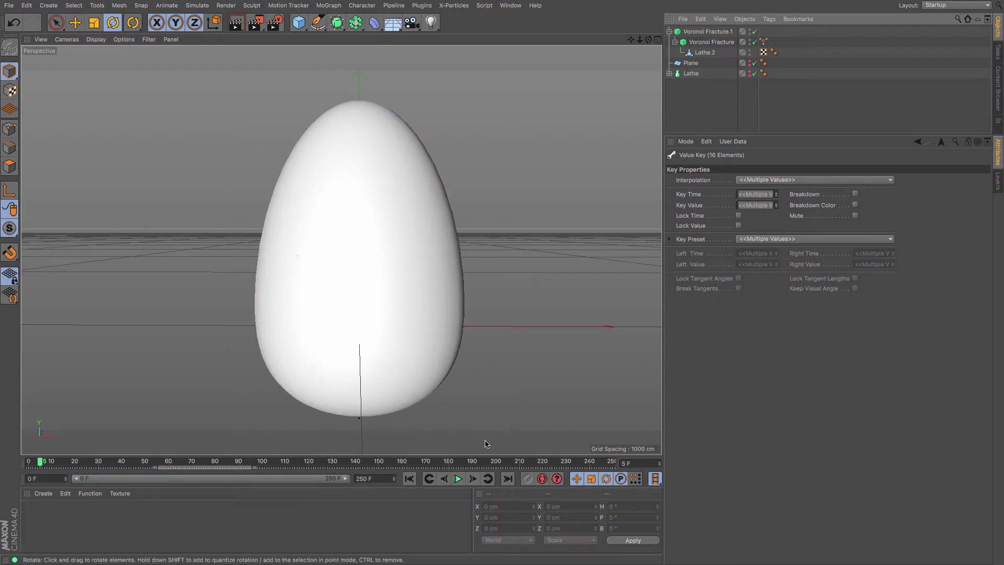
click(458, 479)
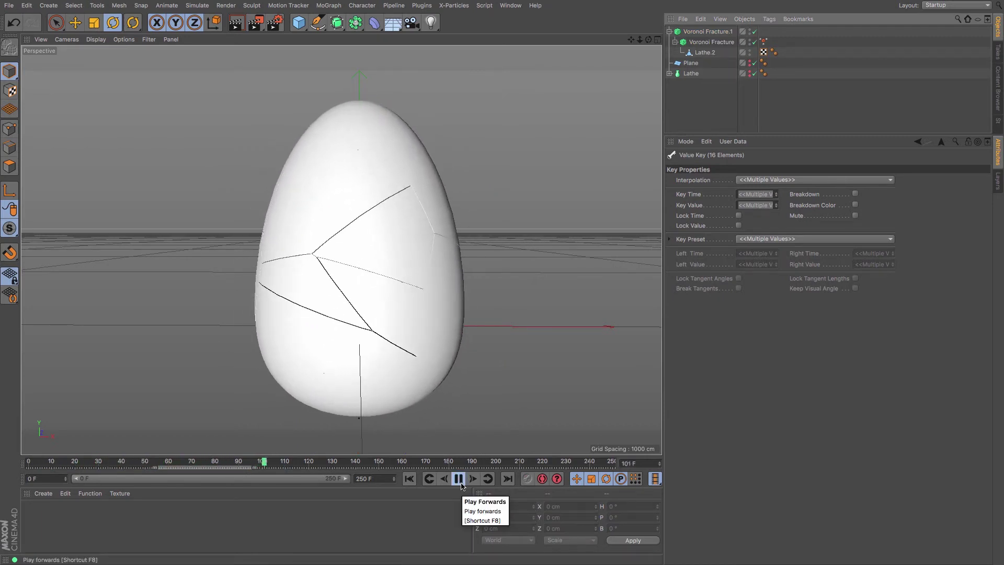
click(458, 478)
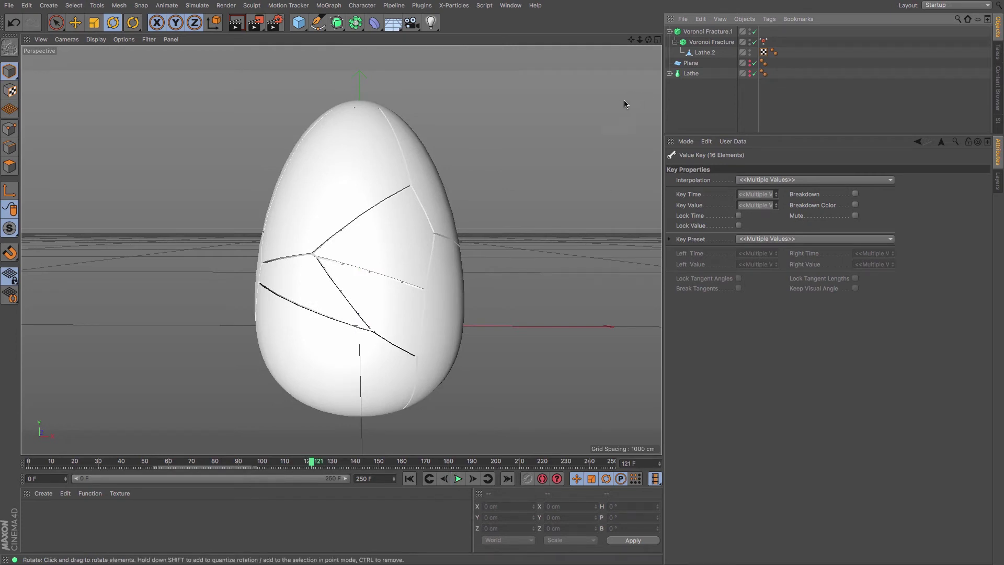
Select the objects from the outer Voronoi Fracture through the Plane, clear the key selection and shorten the visible timeline to about frame 122.
click(702, 34)
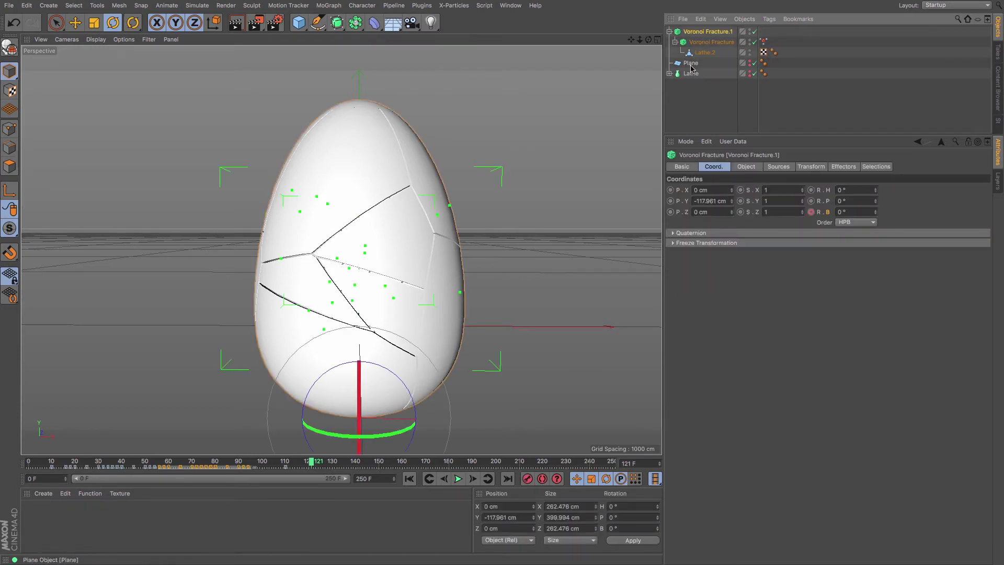
shift+click(702, 50)
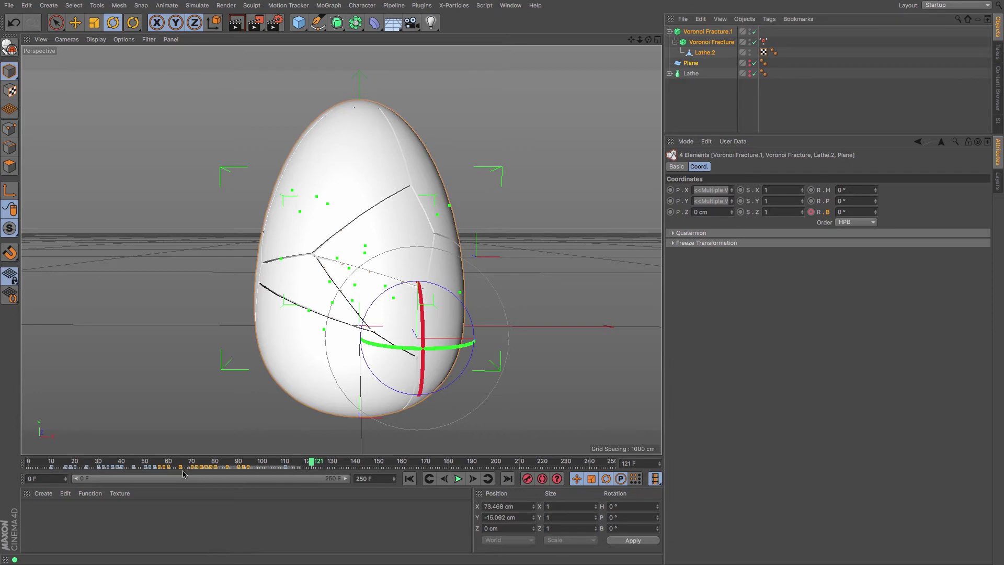
click(159, 468)
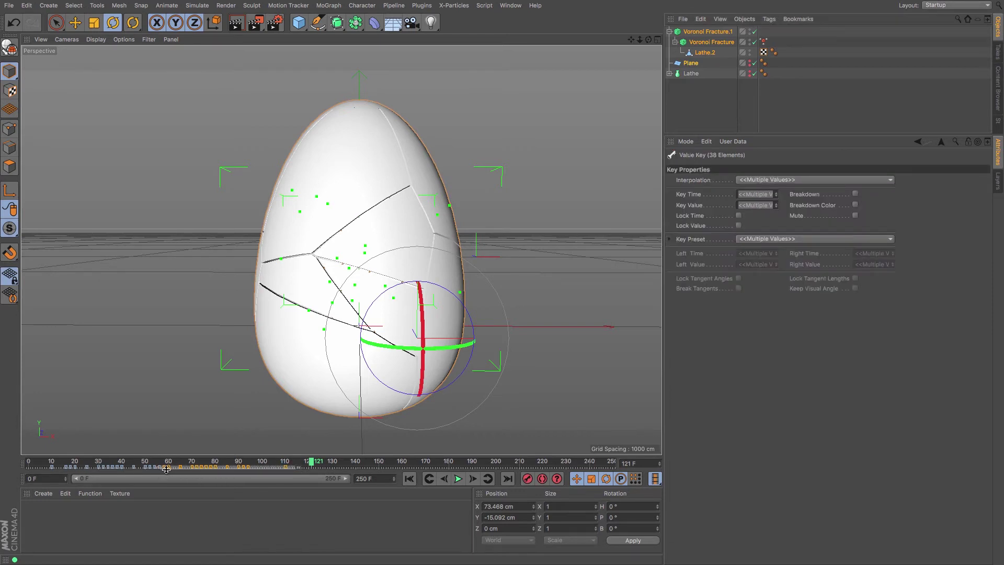
click(305, 469)
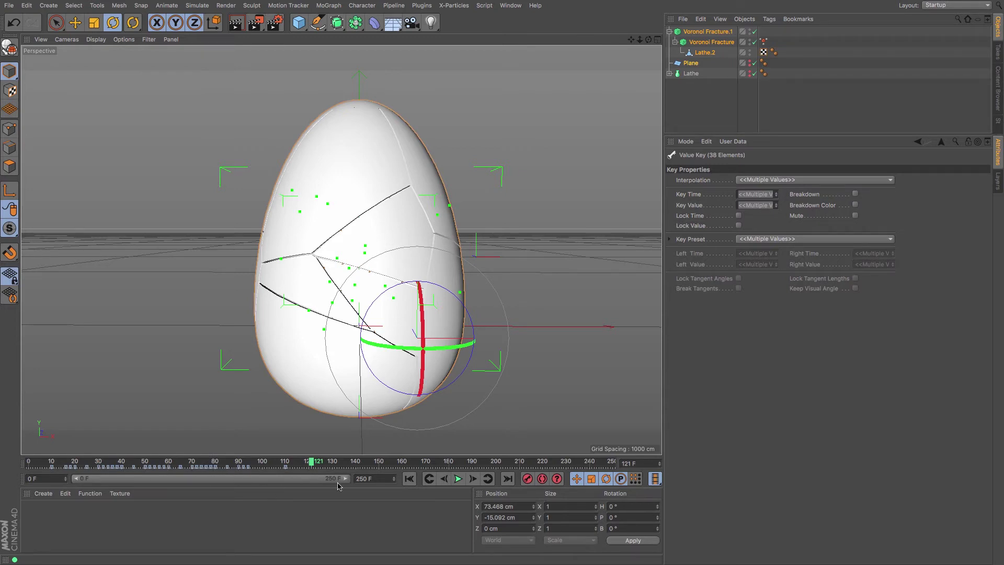
drag(338, 483, 211, 480)
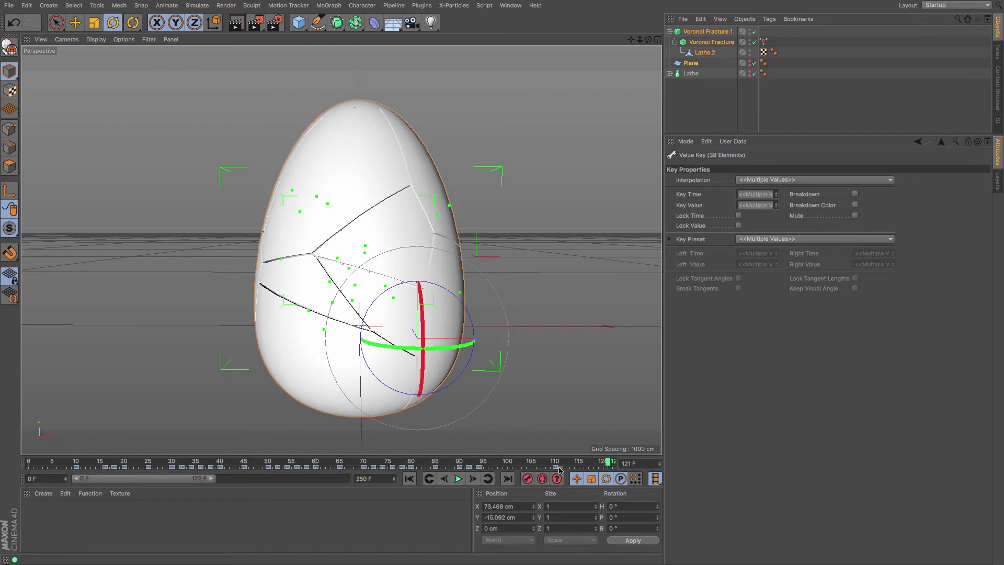
Select the later group of keyframes, from about frame 58 to 111, and shift them about 10 frames later on the timeline.
drag(558, 469, 305, 469)
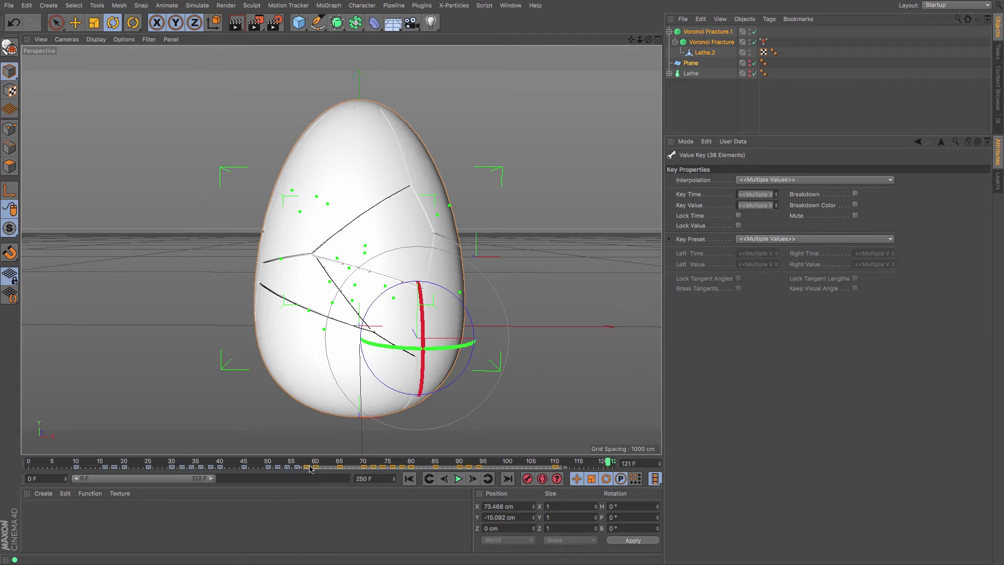
click(306, 464)
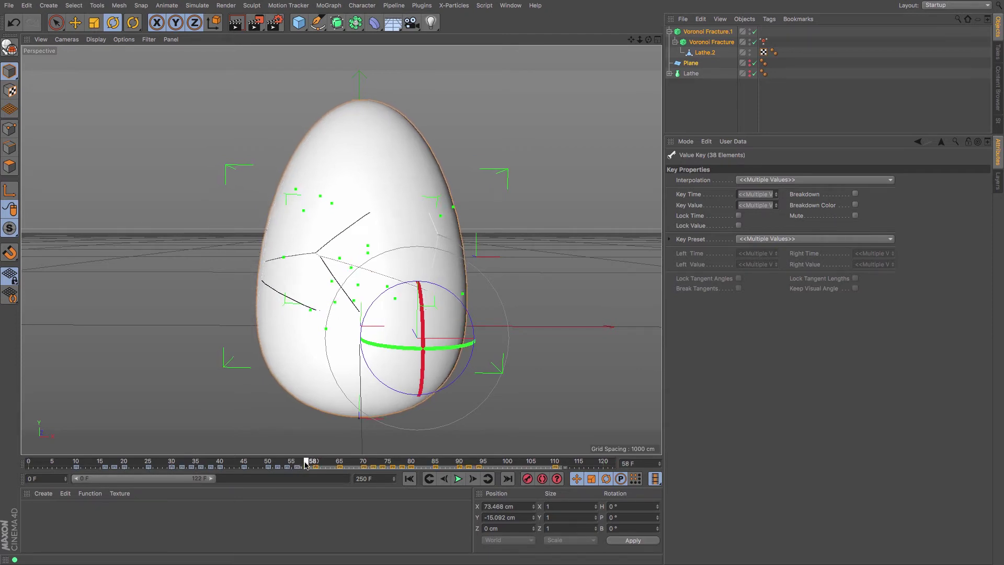
drag(307, 465, 361, 473)
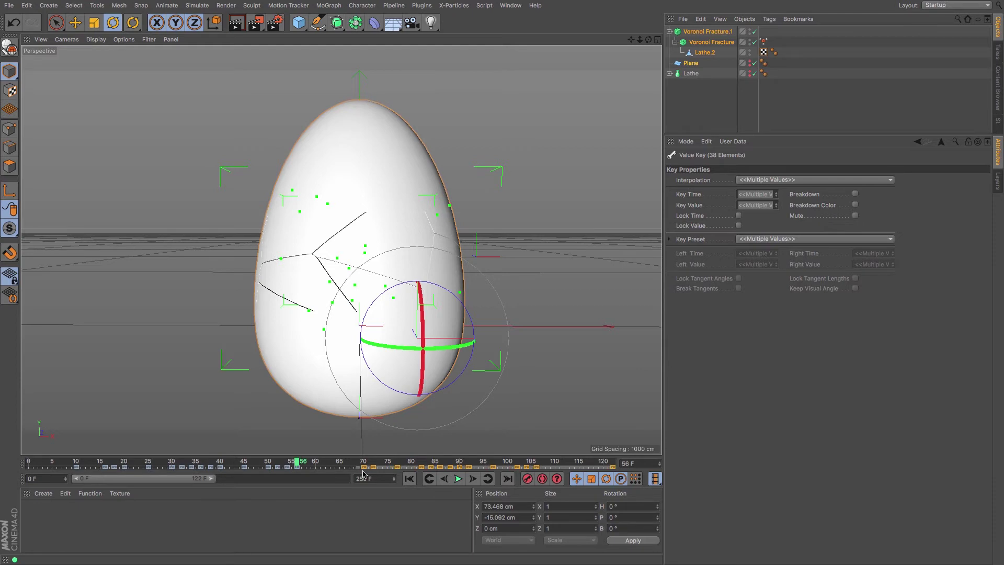
drag(358, 474, 355, 471)
Extend the preview range to 249 F and play the egg-cracking animation from frame 0 to check the timing.
drag(213, 483, 346, 478)
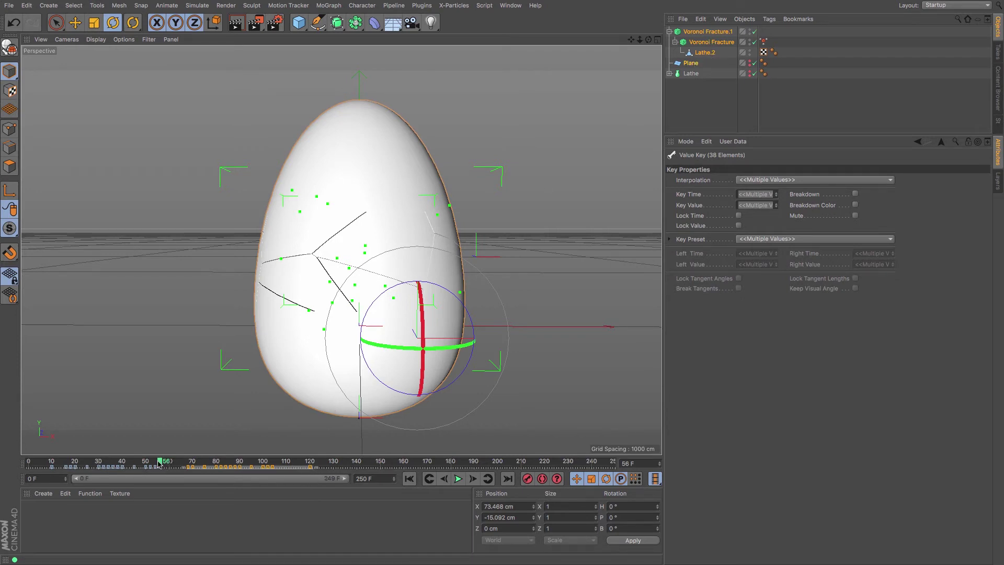
drag(160, 464, 28, 463)
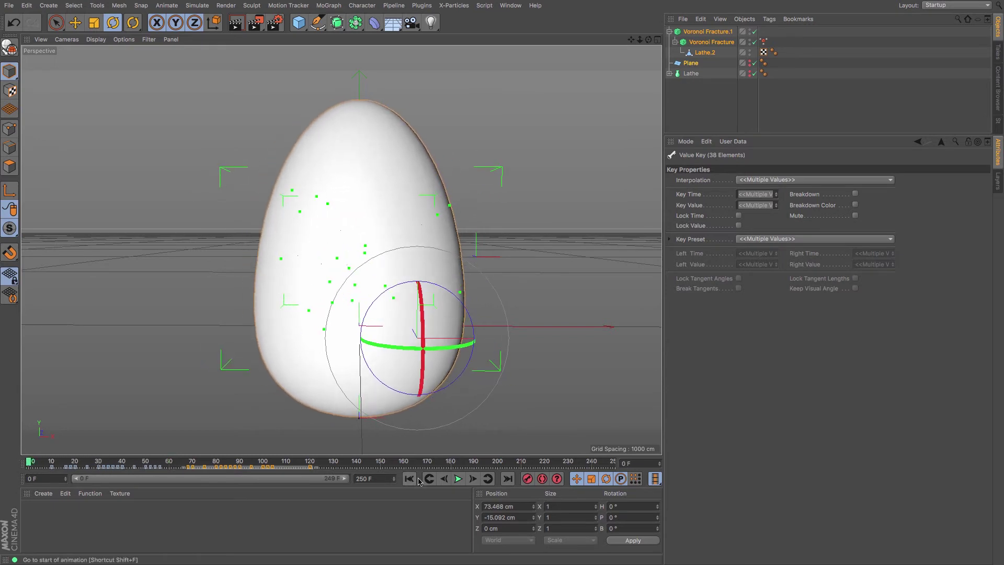
click(459, 479)
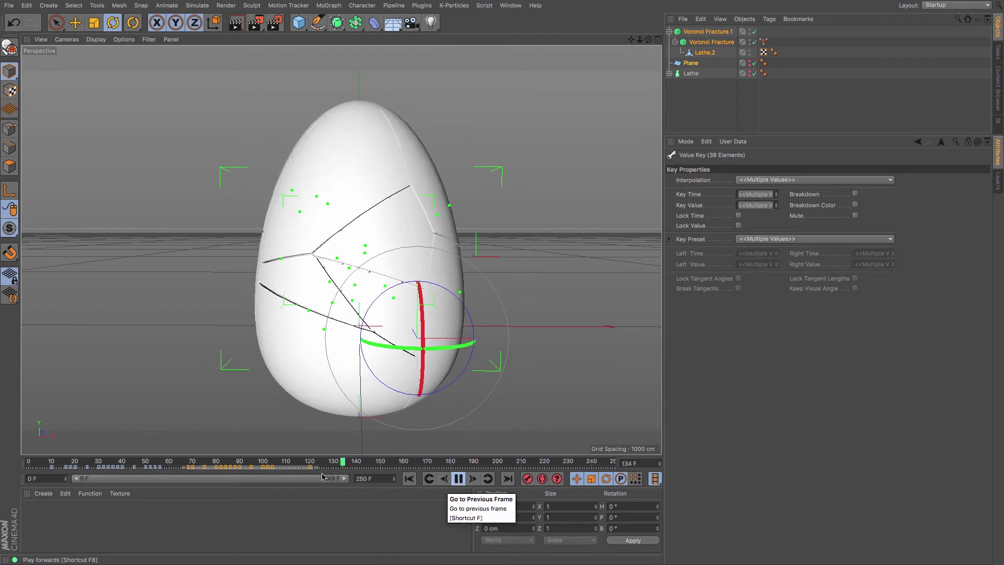
click(458, 479)
Shorten the preview range to 97 F and move the keyframe at frame 56 to frame 66.
drag(418, 463, 180, 460)
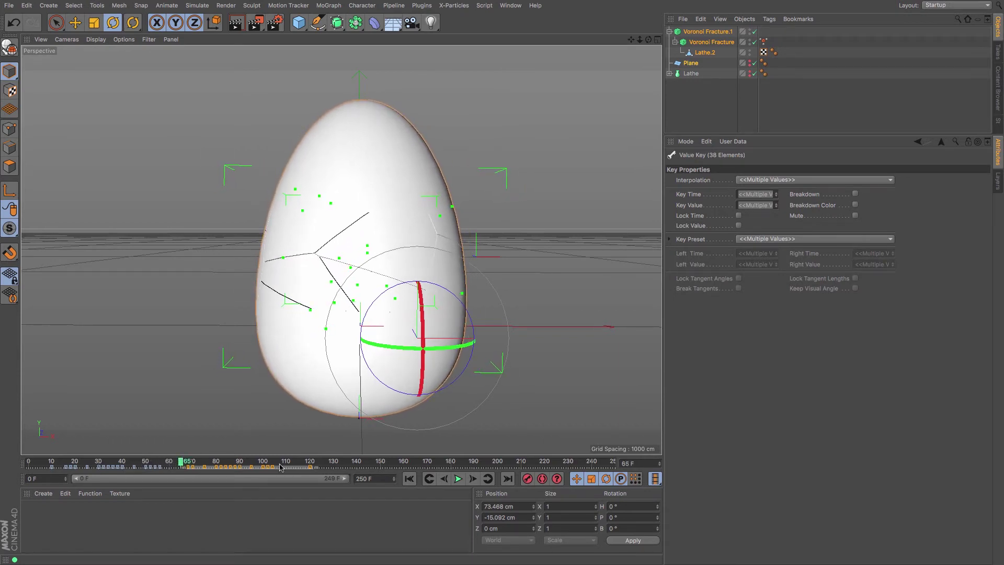
drag(348, 483, 187, 479)
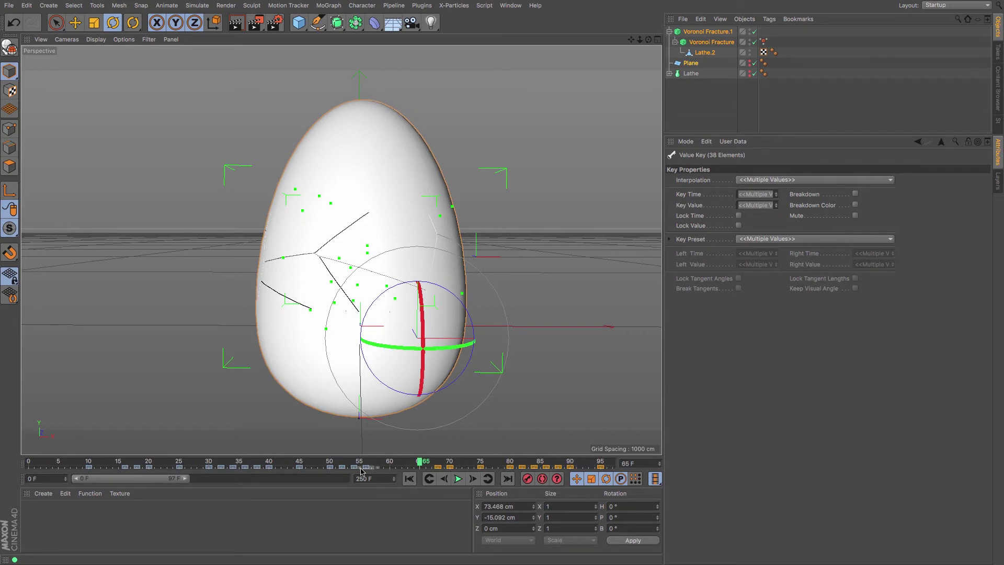
drag(364, 469, 24, 458)
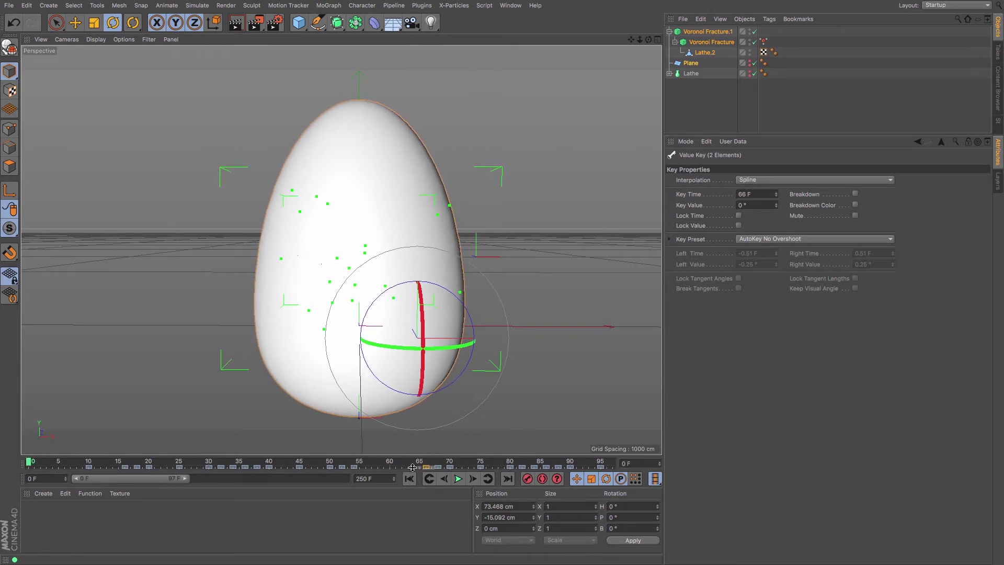
Play the animation from frame 0 and extend the preview range to 250 F during playback.
click(457, 480)
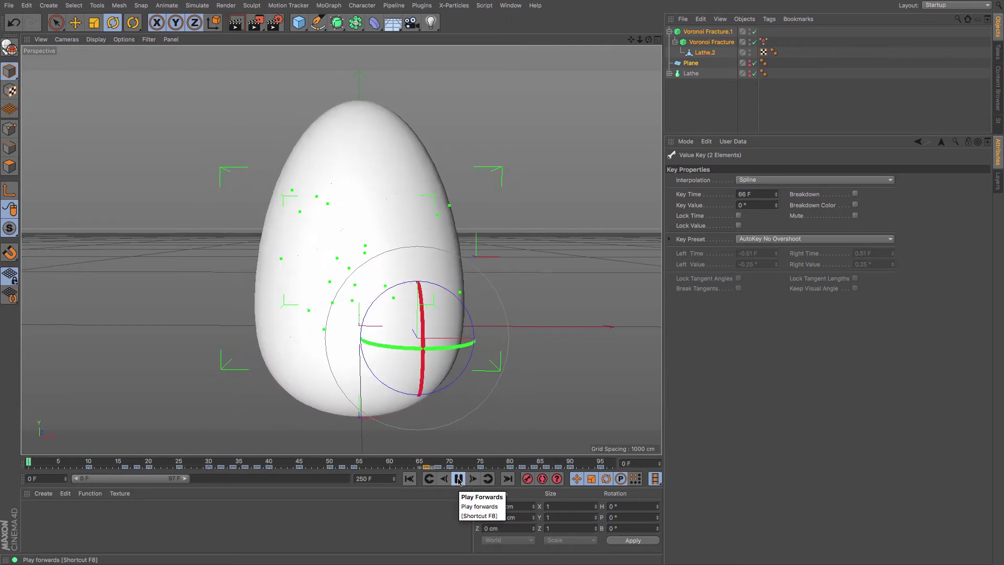
drag(185, 479, 378, 503)
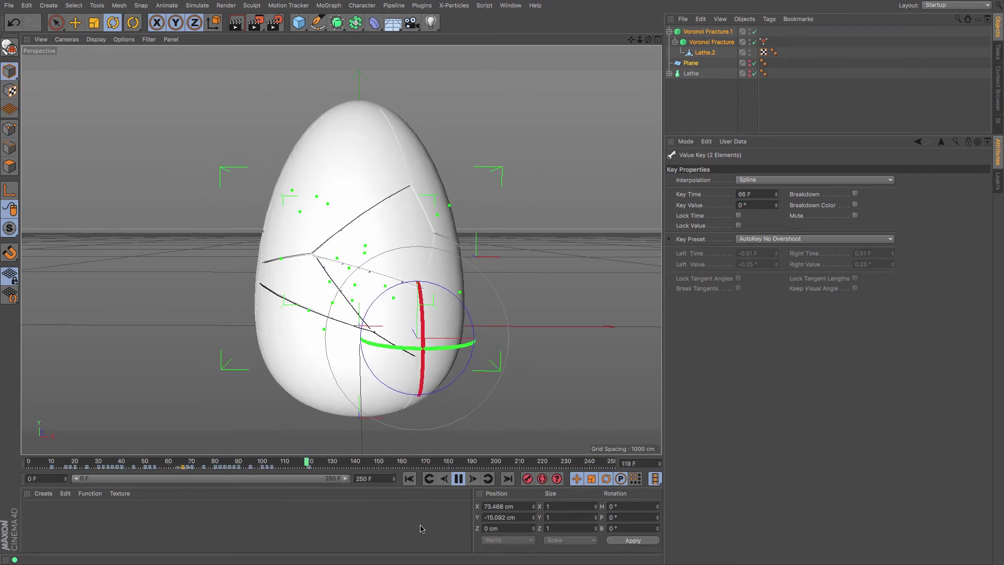
click(458, 478)
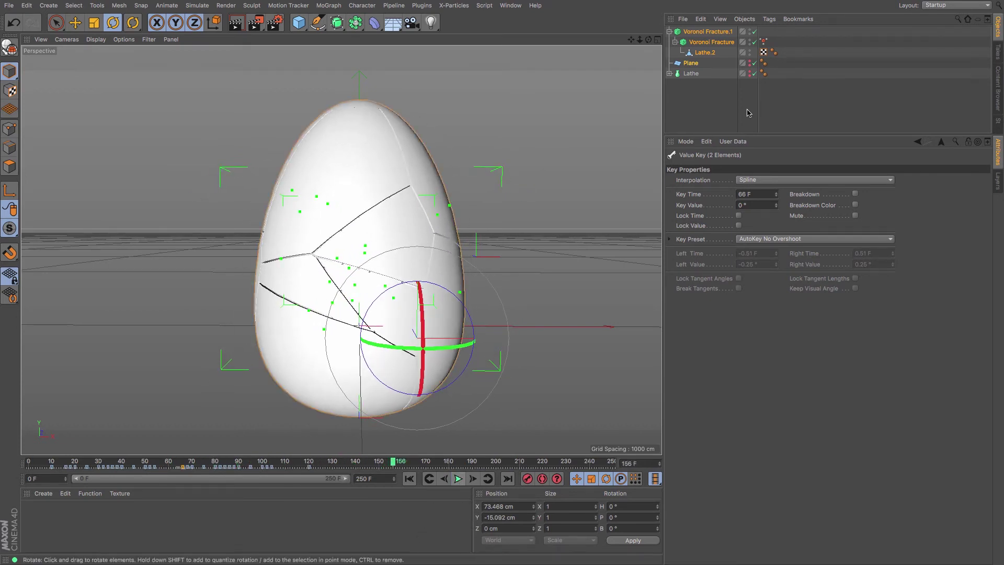
With nothing selected at frame 150, add a MoText object and move it along X to about -139 cm.
click(715, 109)
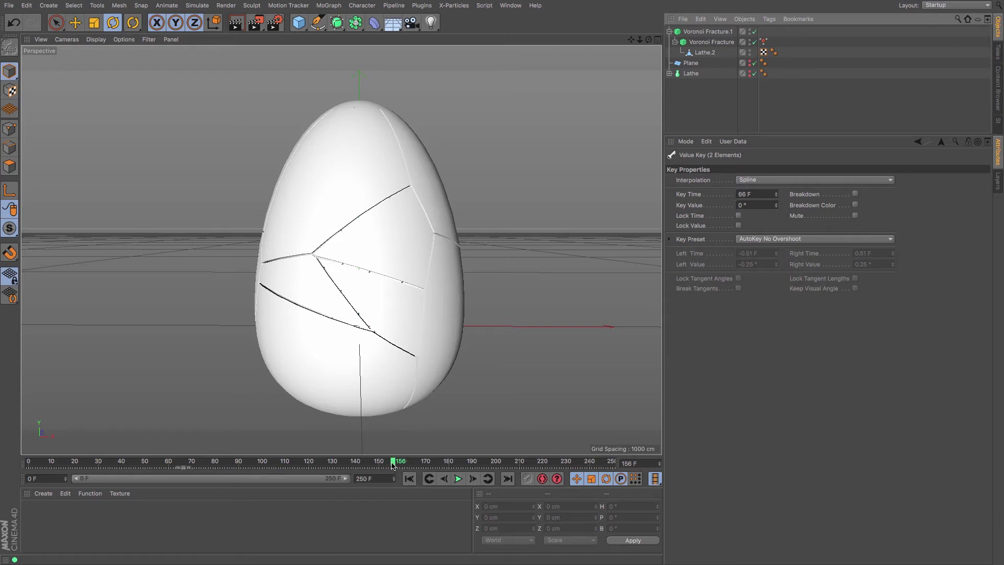
mouse_move(393, 465)
mouse_down()
mouse_move(261, 466)
mouse_move(379, 473)
mouse_up()
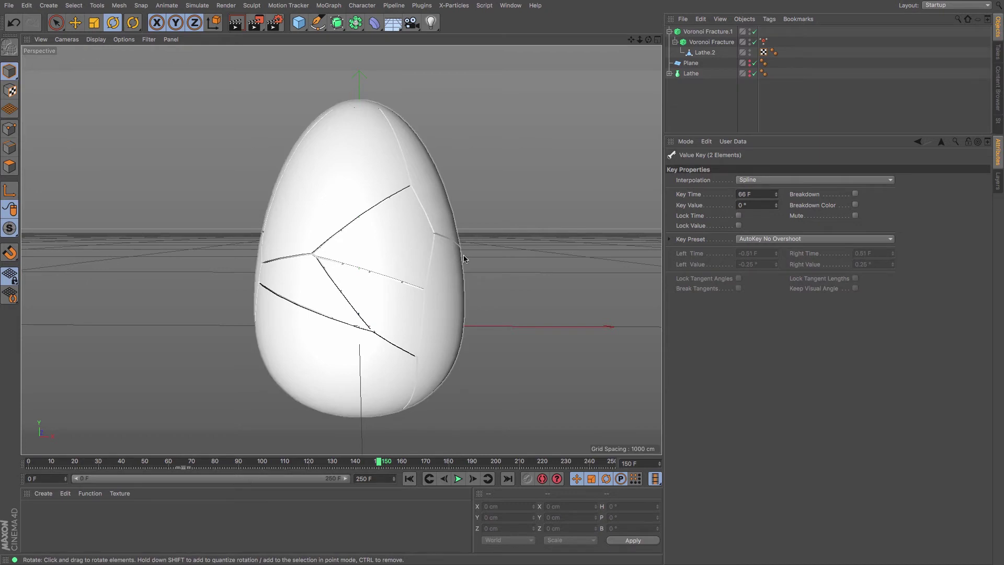
click(335, 8)
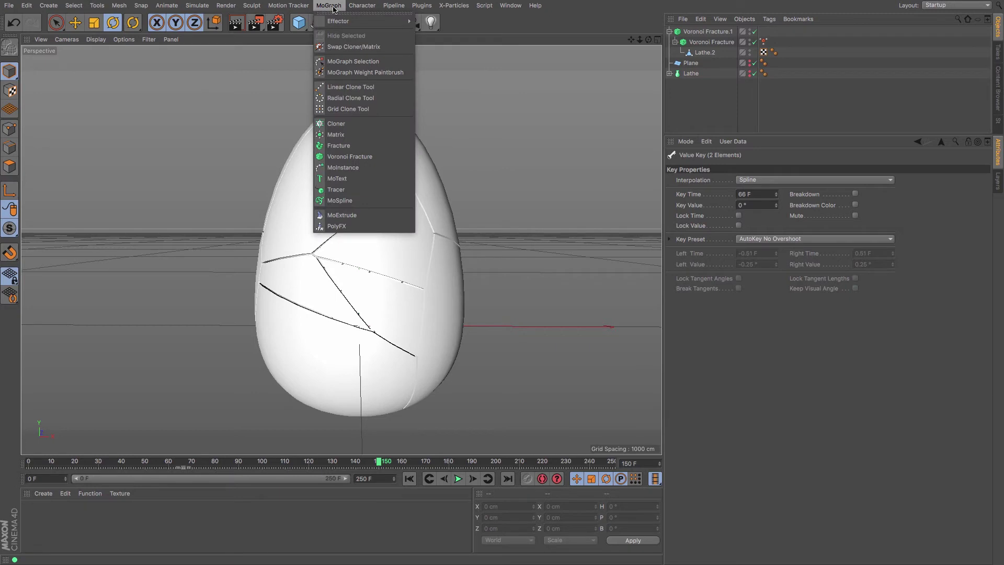
click(356, 179)
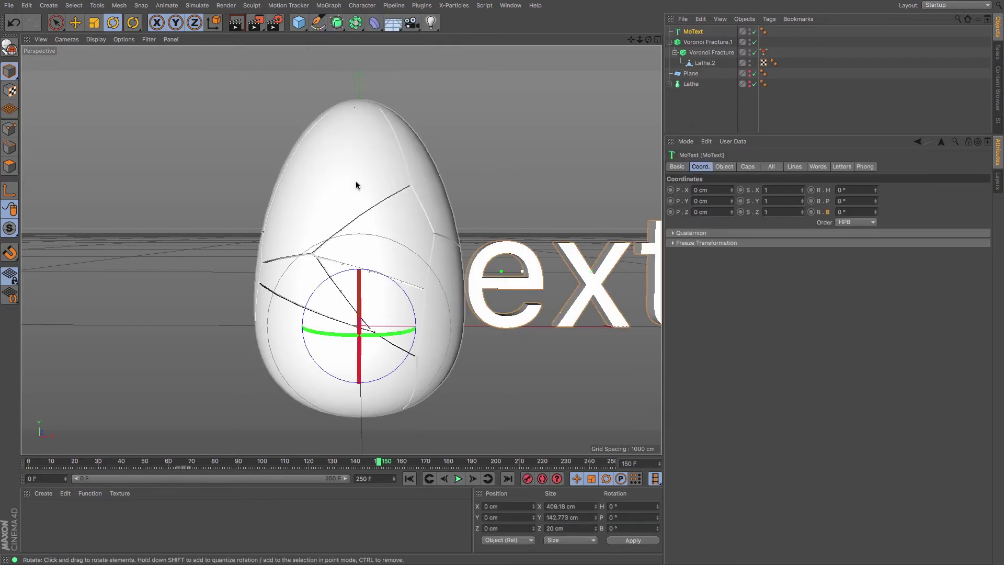
click(76, 23)
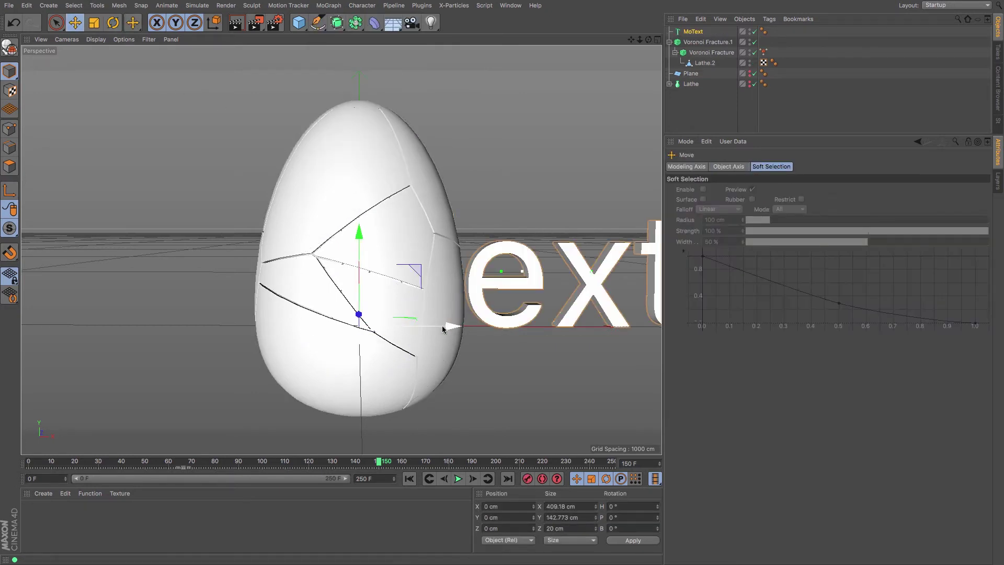
drag(450, 327, 341, 326)
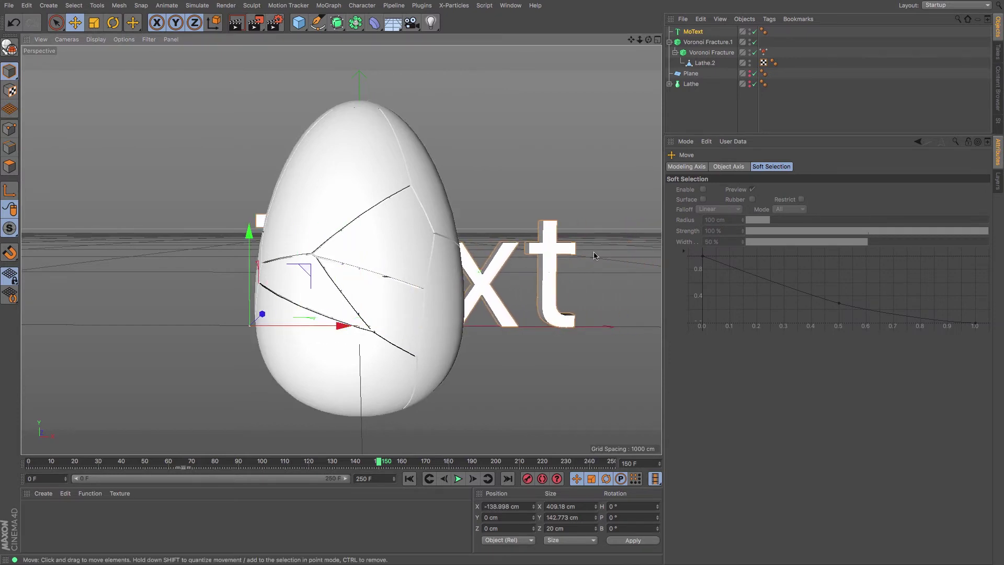
Set the MoText object's text to "Happy Easter", with each word on its own line.
click(693, 32)
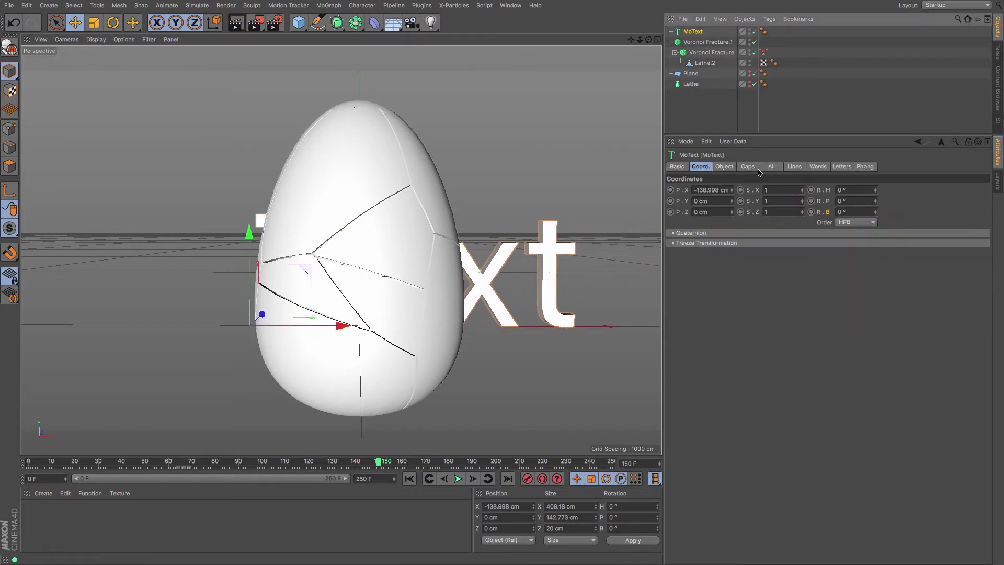
click(748, 167)
click(731, 168)
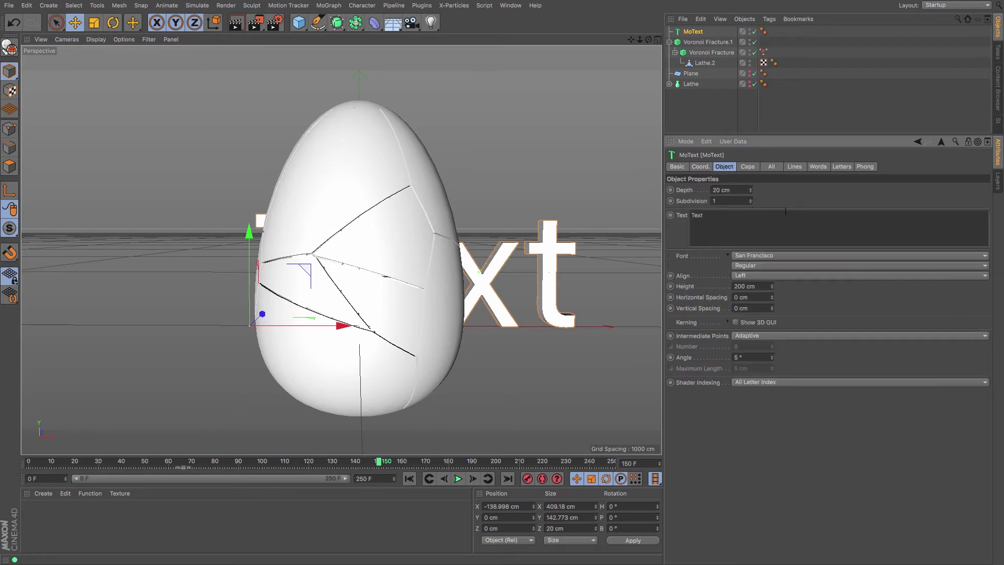
click(772, 226)
text(Ha)
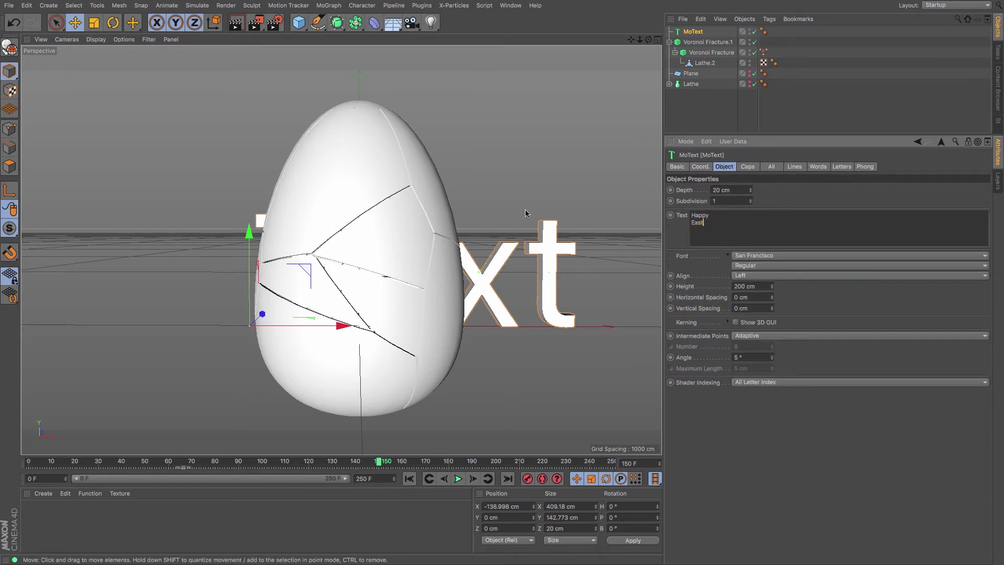
text(ppy)
key(Return)
text(Easter)
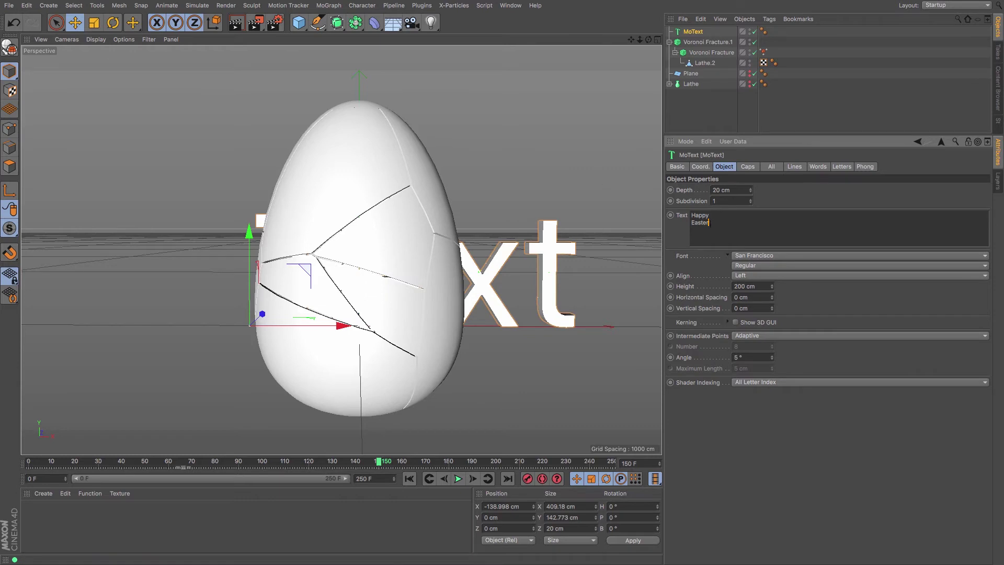
Set the text alignment to Middle and move the text behind the egg to about X 0 cm, Y 147 cm.
drag(710, 224, 681, 212)
click(783, 275)
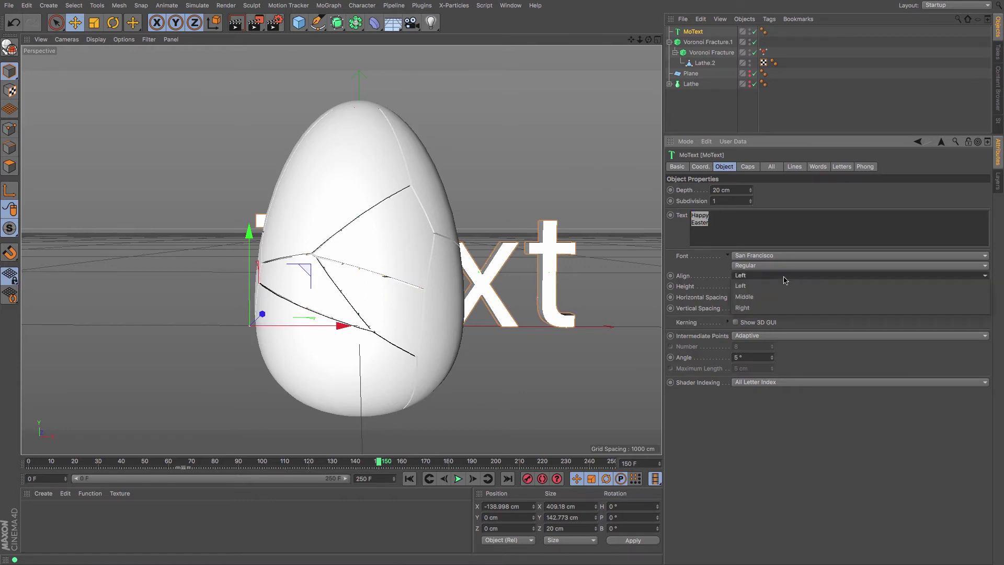
click(781, 293)
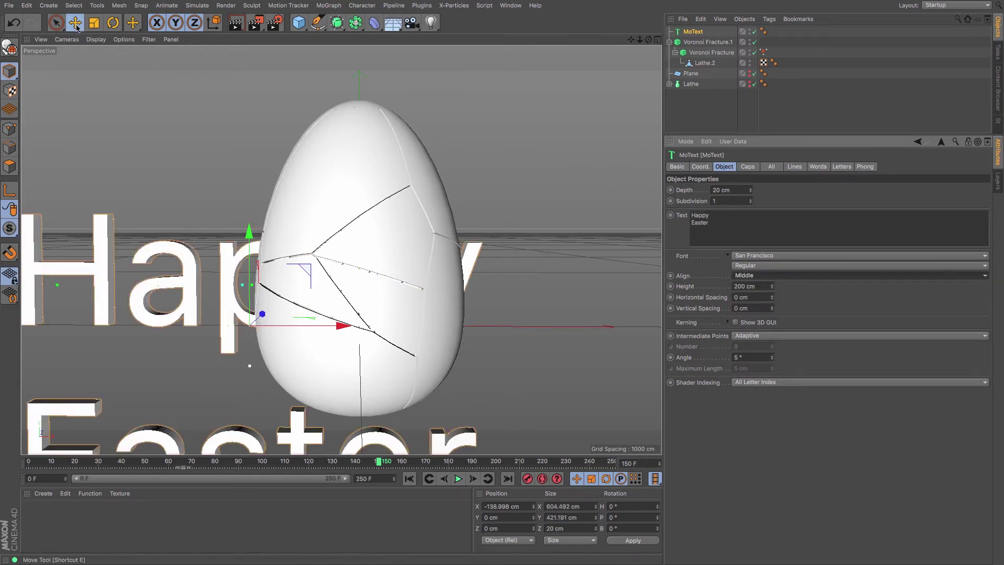
drag(249, 234, 233, 121)
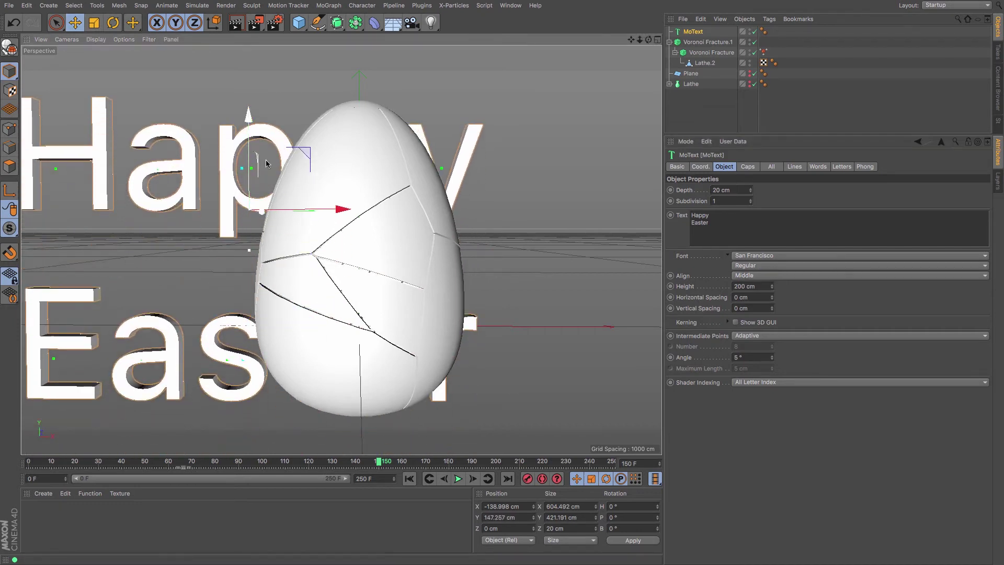
drag(341, 209, 454, 228)
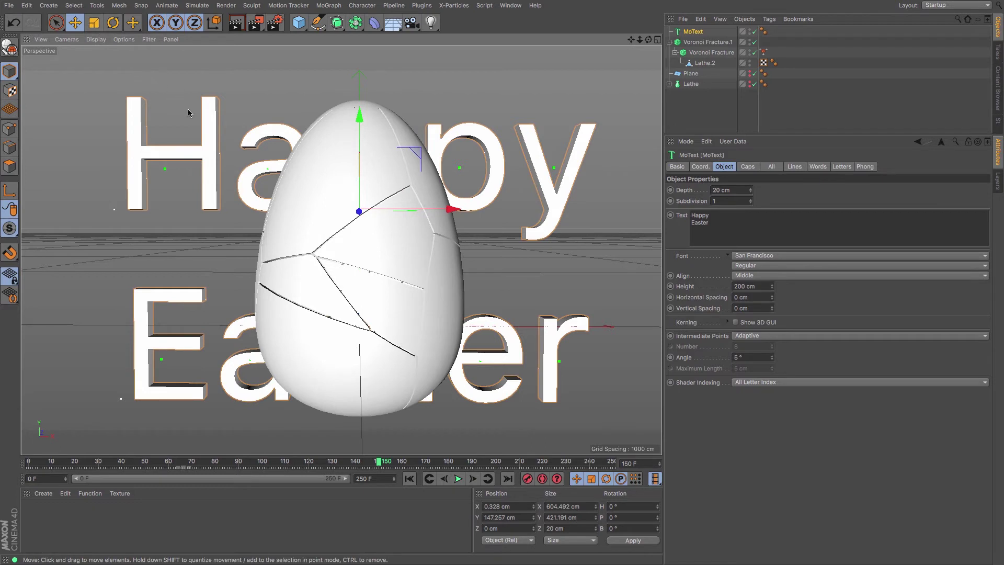
Change the font of the "Happy Easter" text to Lucida Handwriting.
drag(729, 225, 653, 191)
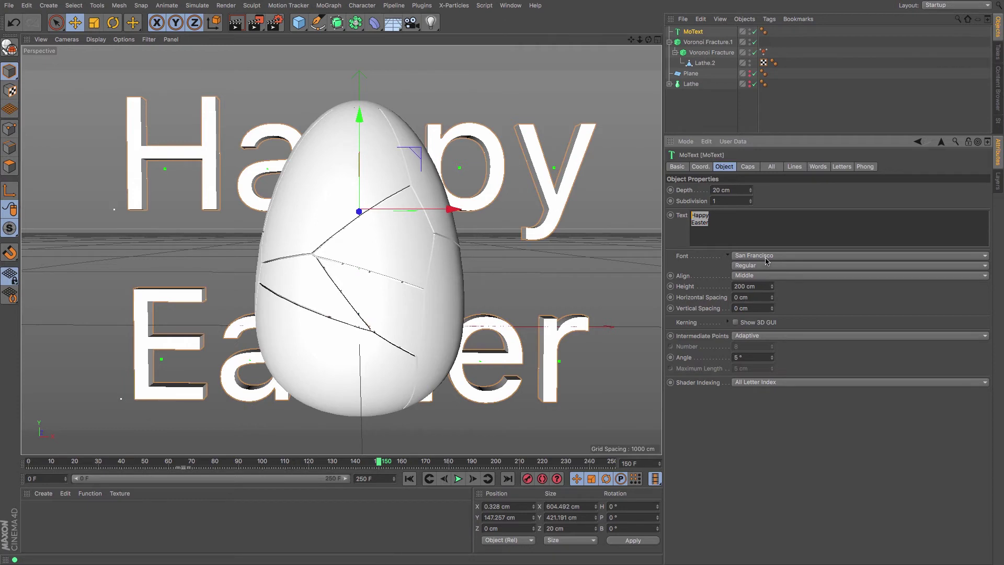
click(783, 256)
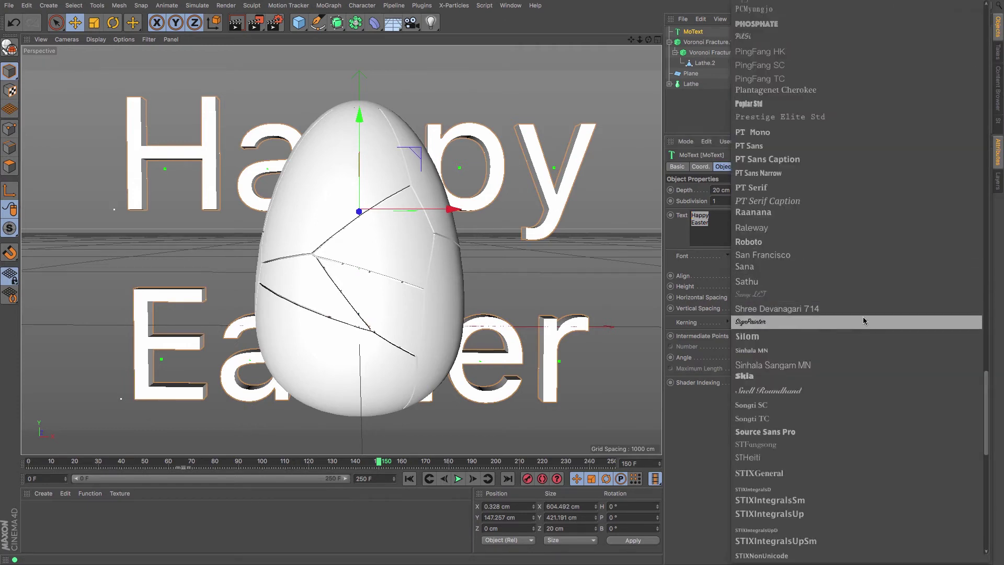
scroll(864, 321, up, 5)
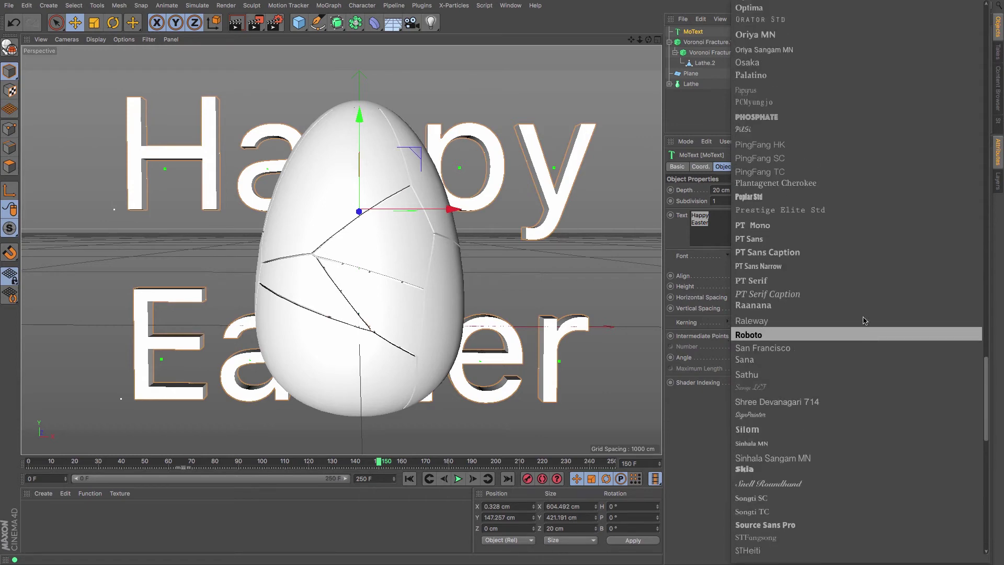
scroll(864, 321, up, 20)
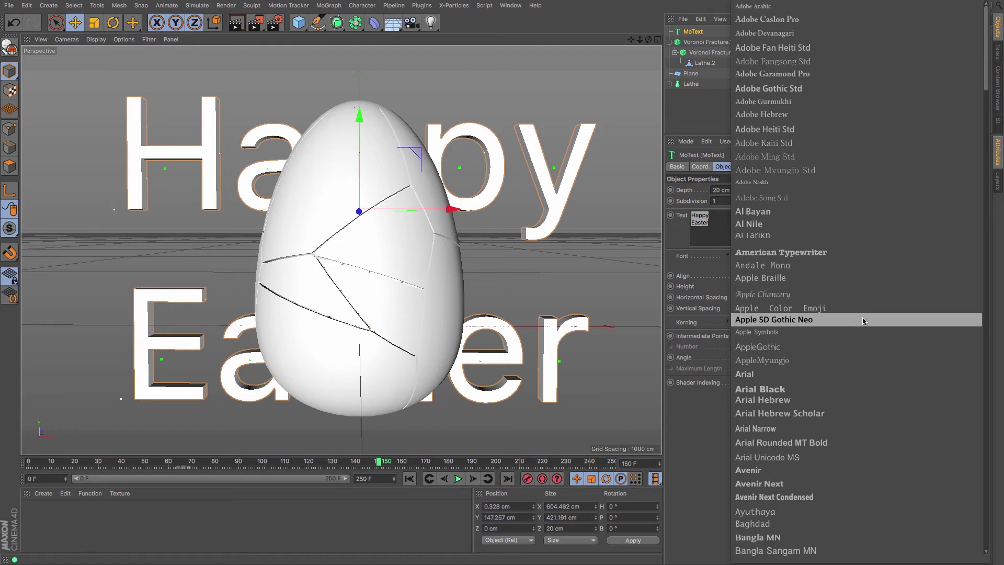
scroll(864, 321, down, 20)
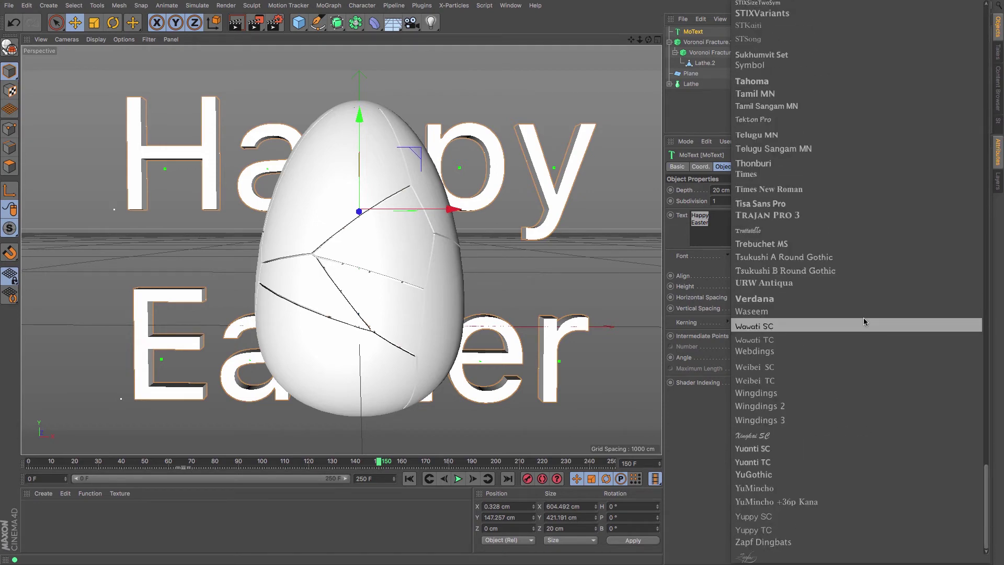
scroll(862, 320, up, 20)
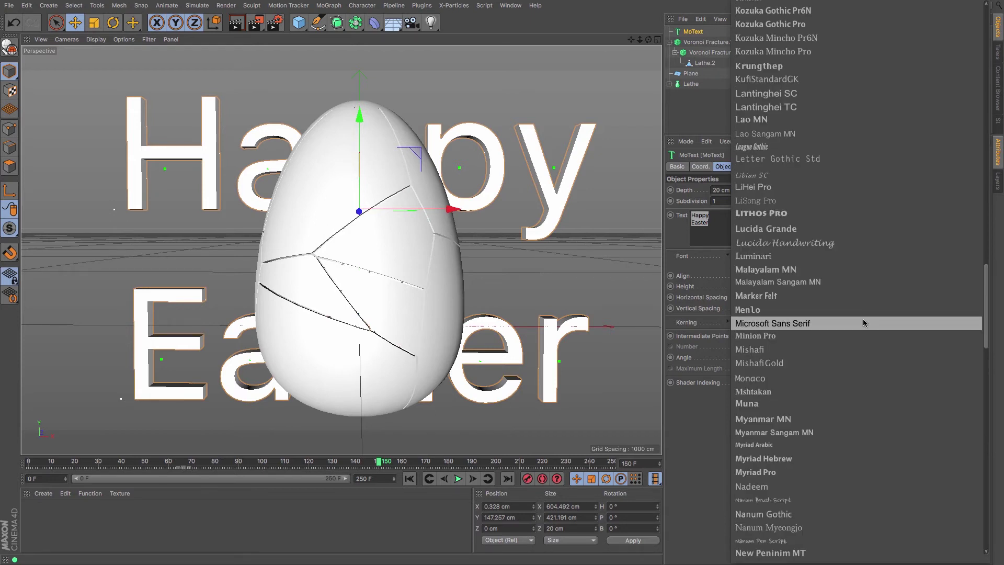
scroll(864, 323, up, 5)
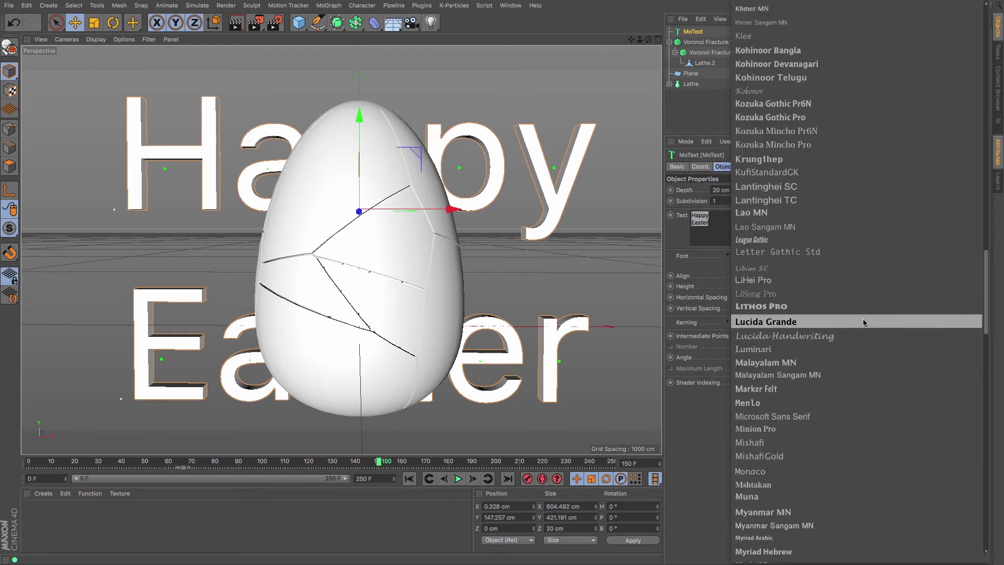
scroll(864, 323, up, 5)
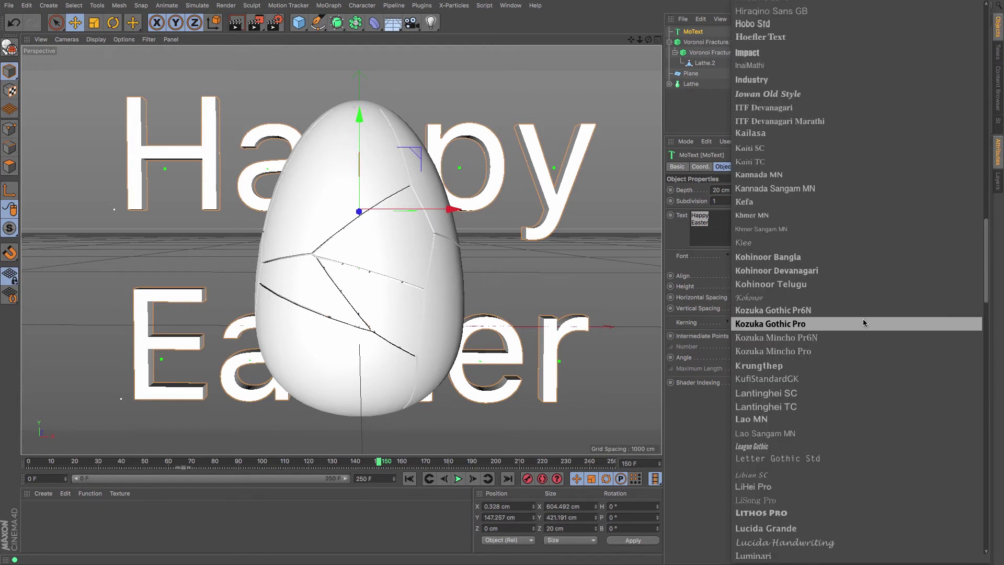
click(843, 543)
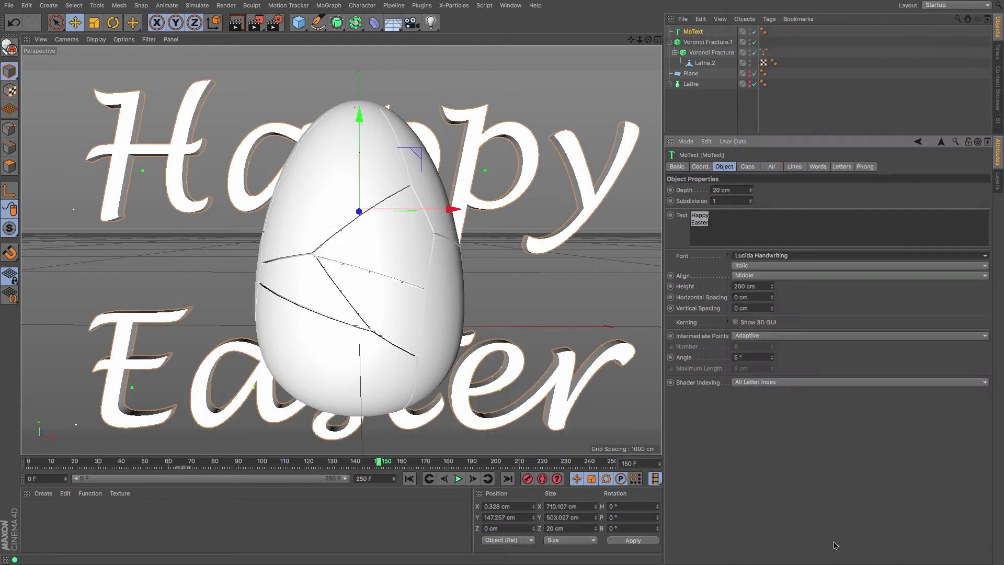
Scale the "Happy Easter" text down to about 134 cm wide and lower it inside the egg to about Y 76 cm.
click(95, 22)
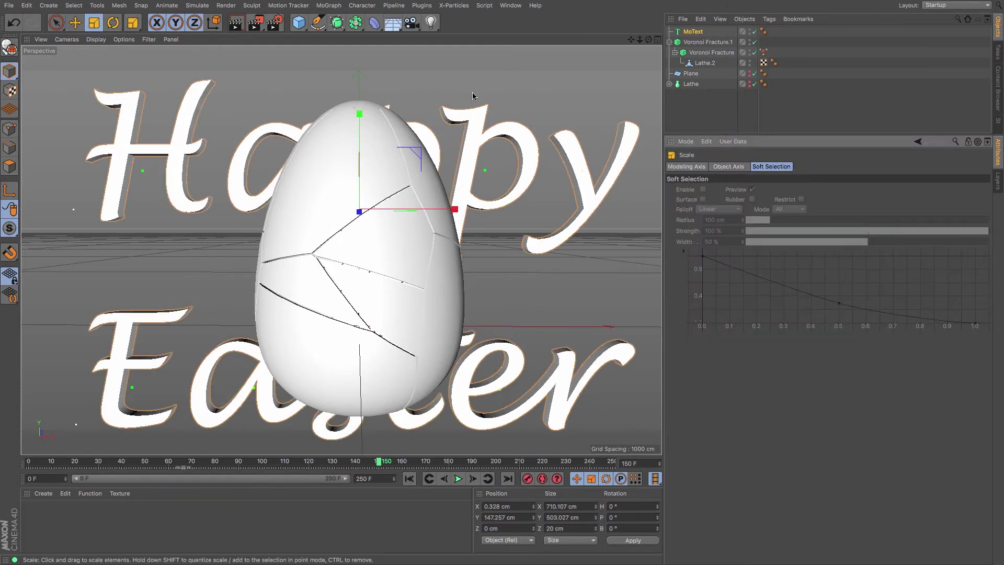
drag(490, 92, 145, 162)
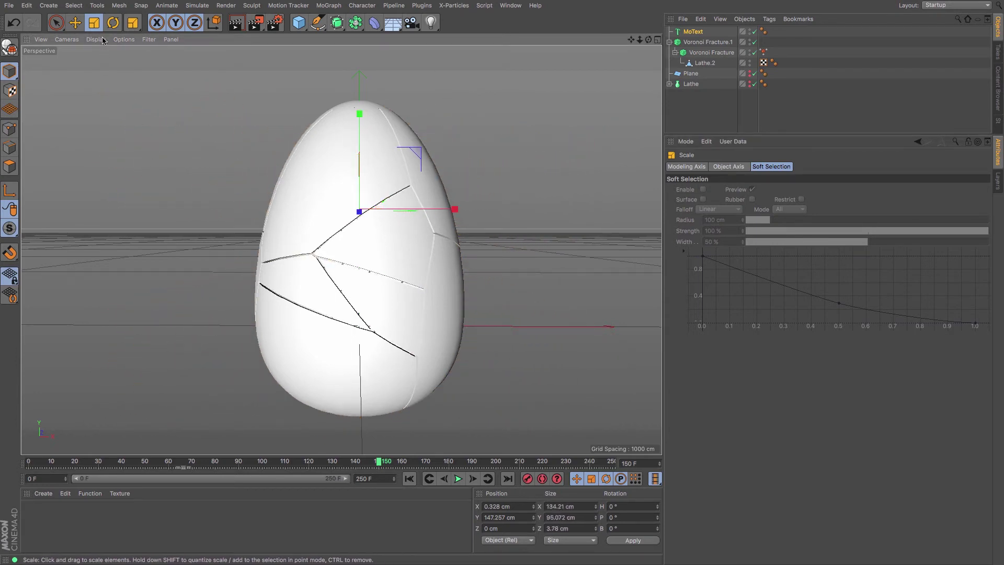
click(75, 22)
drag(359, 123, 360, 173)
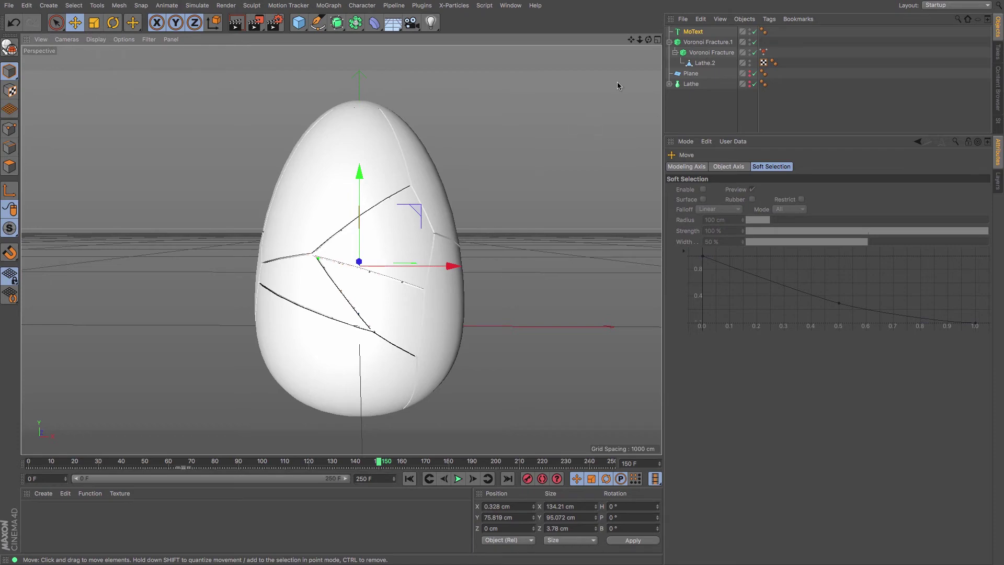
mouse_move(648, 40)
mouse_down()
mouse_move(638, 21)
mouse_move(672, 42)
mouse_move(630, 40)
mouse_move(650, 43)
mouse_up()
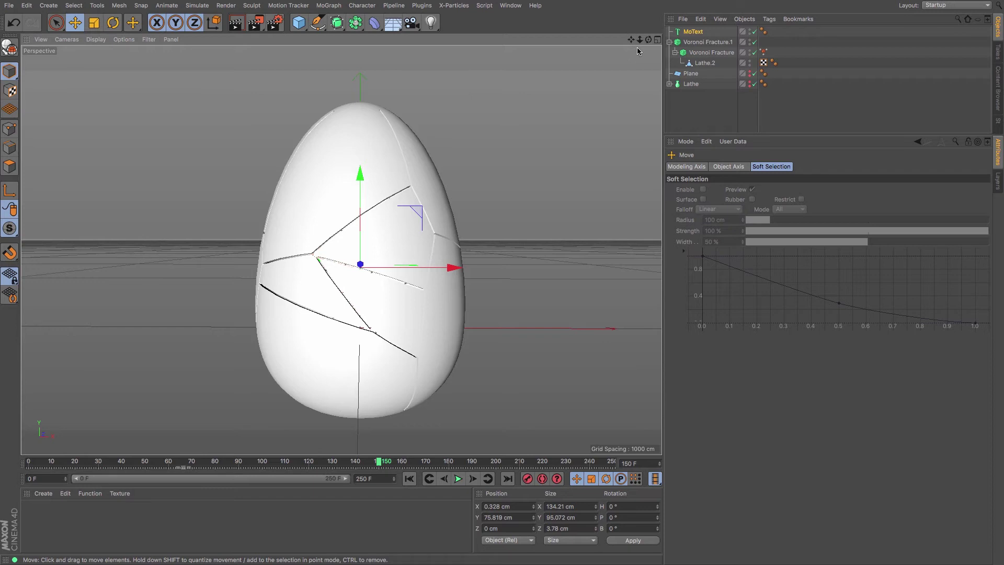
Add a Rigid Body simulation tag to the outer Voronoi Fracture.1 object and show the tag's collision settings.
click(693, 32)
click(703, 43)
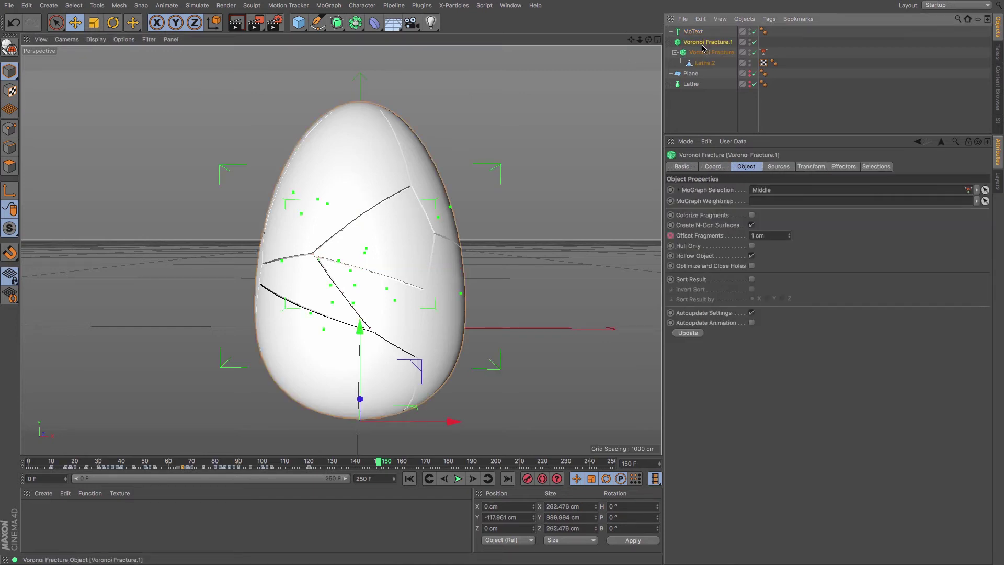
click(770, 20)
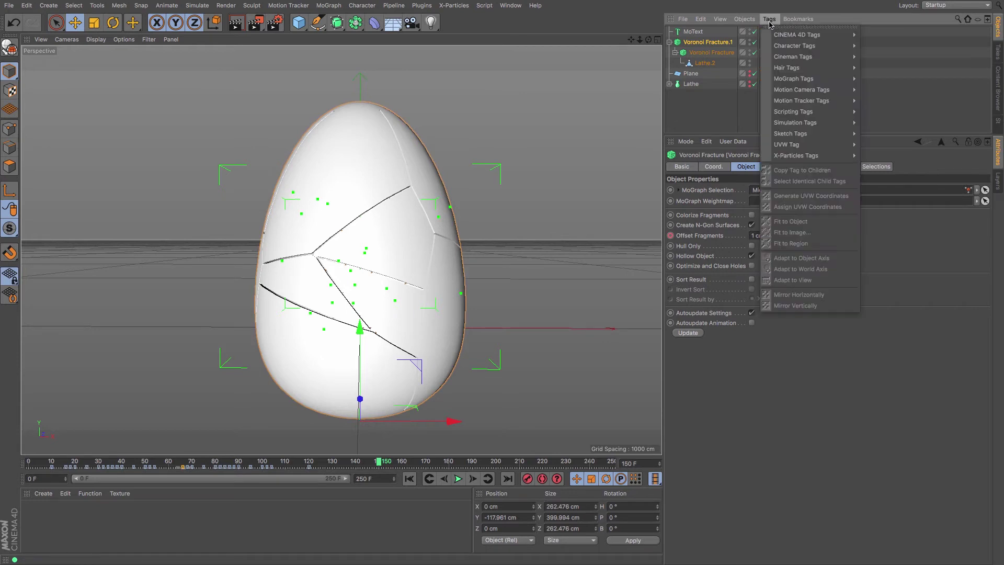
mouse_move(780, 35)
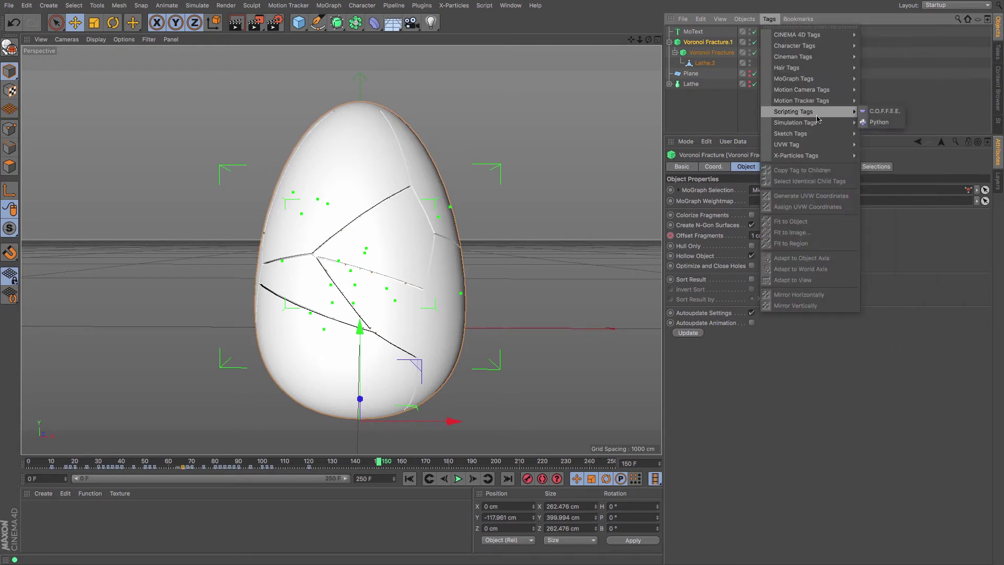
mouse_move(825, 128)
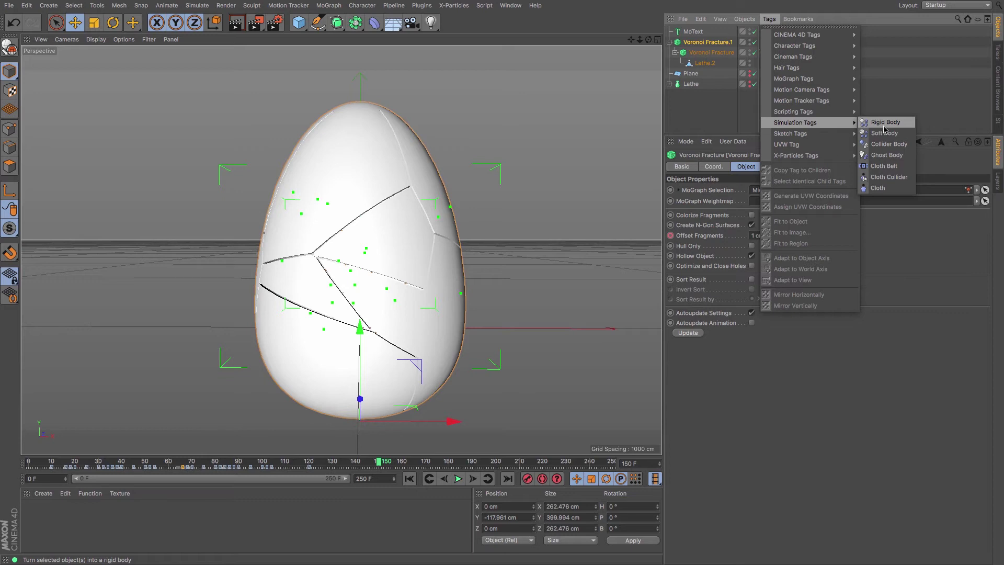
click(884, 126)
click(746, 167)
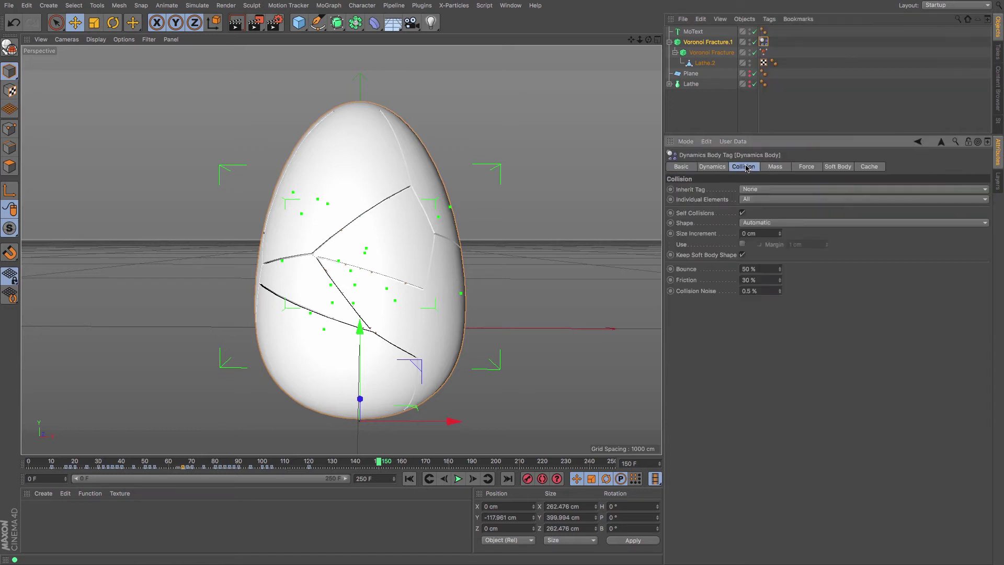
Play the egg's rigid body simulation and return to frame 0.
click(457, 479)
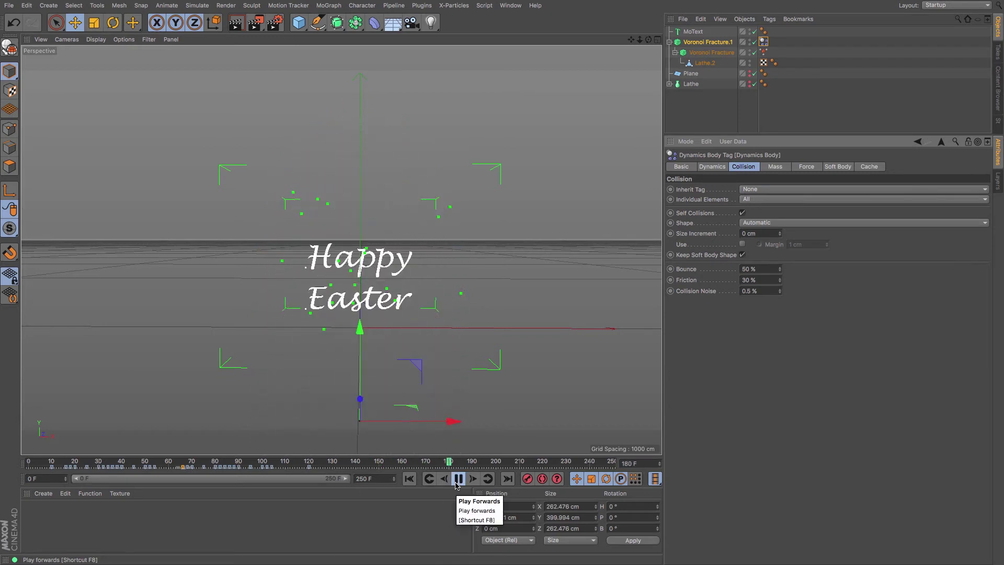
click(458, 480)
click(409, 478)
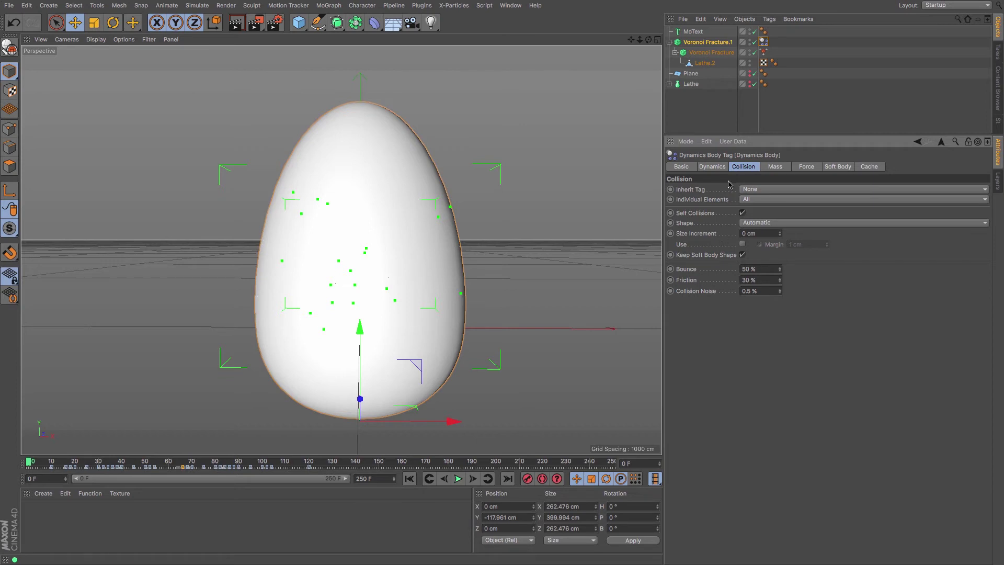
Set the egg's dynamics trigger to On Collision, test the simulation, and return to frame 0.
click(714, 168)
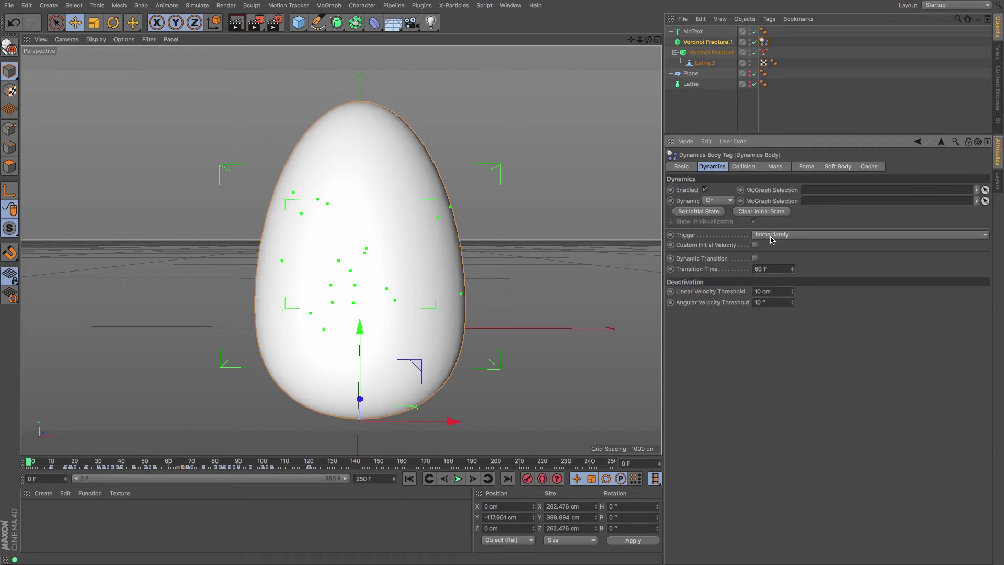
click(787, 237)
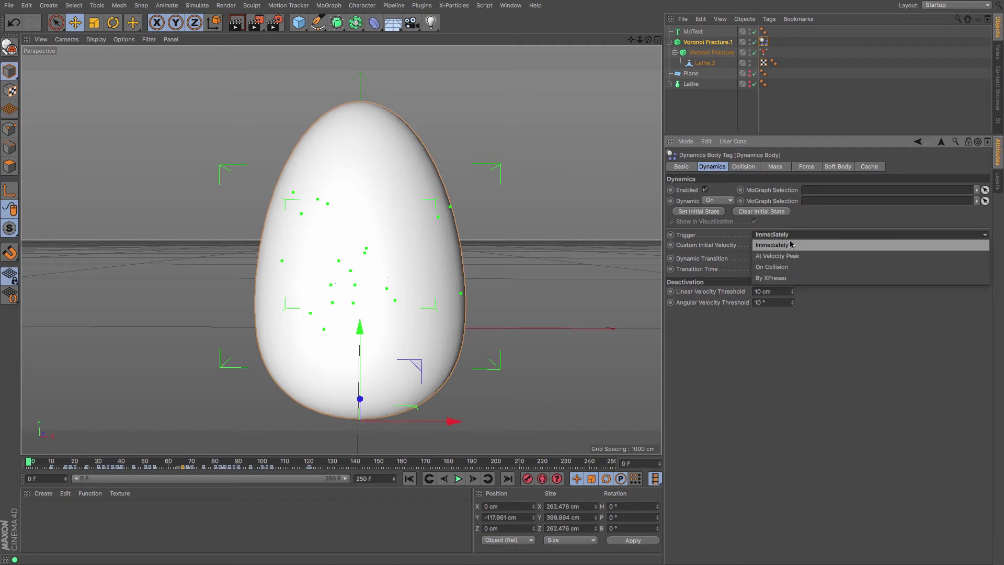
click(799, 268)
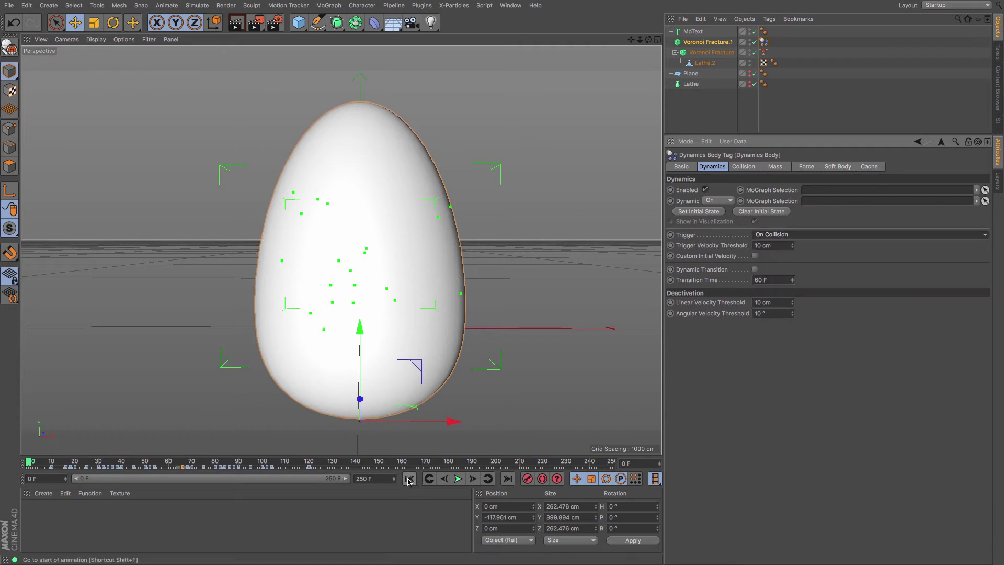
click(458, 479)
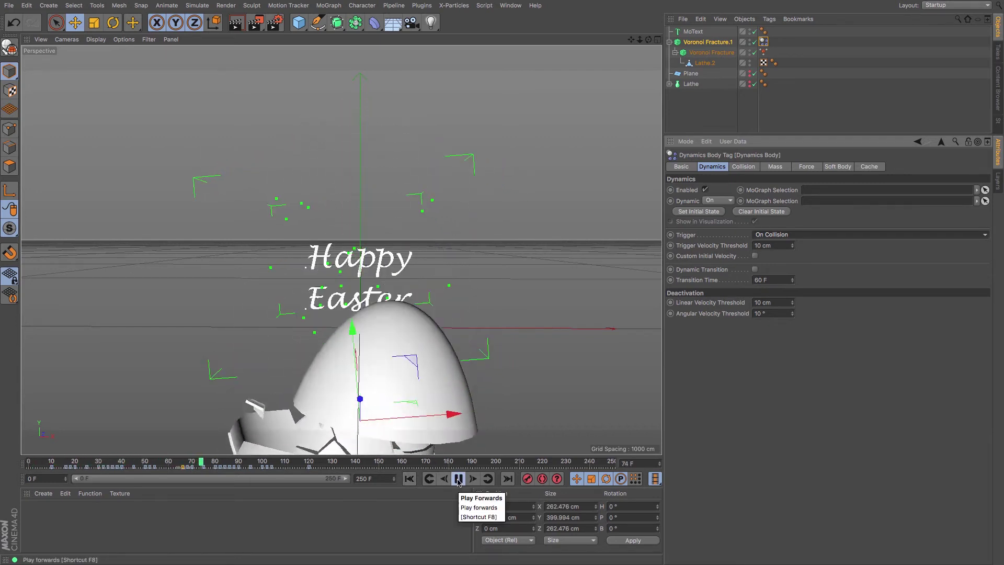
click(458, 479)
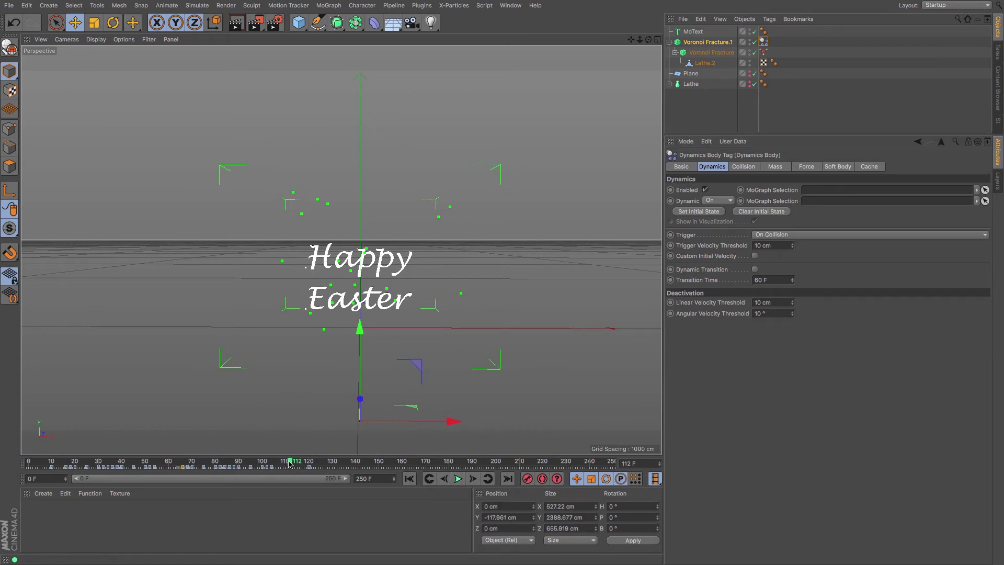
drag(289, 463, 27, 461)
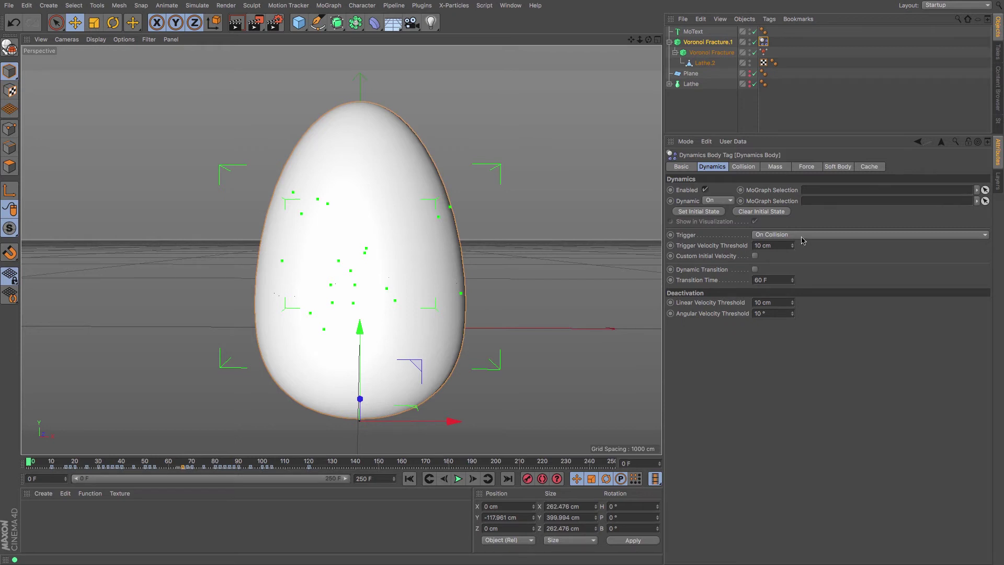
Turn off Self Collisions for the egg's rigid body and play the simulation from frame 0 past frame 150.
click(744, 168)
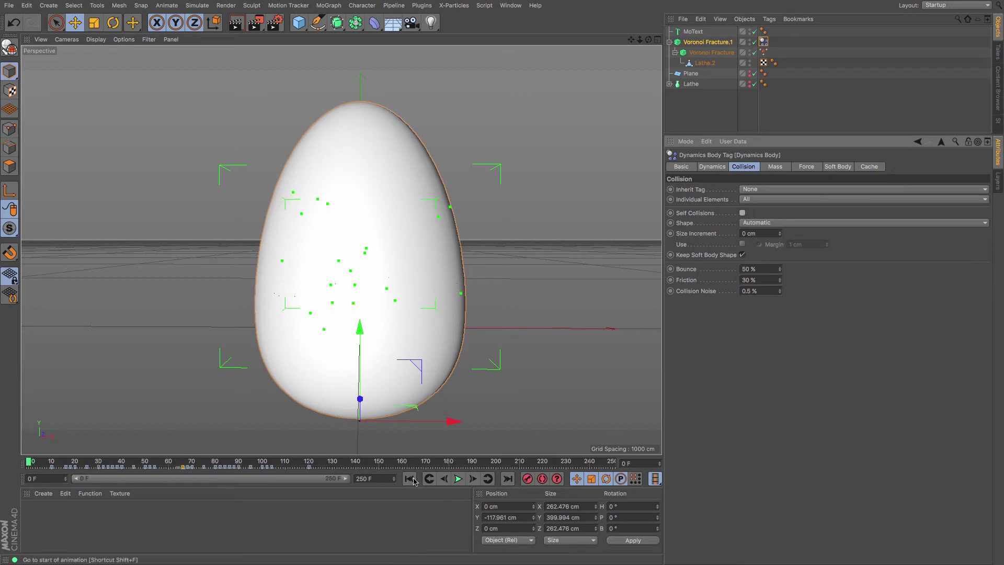
click(459, 479)
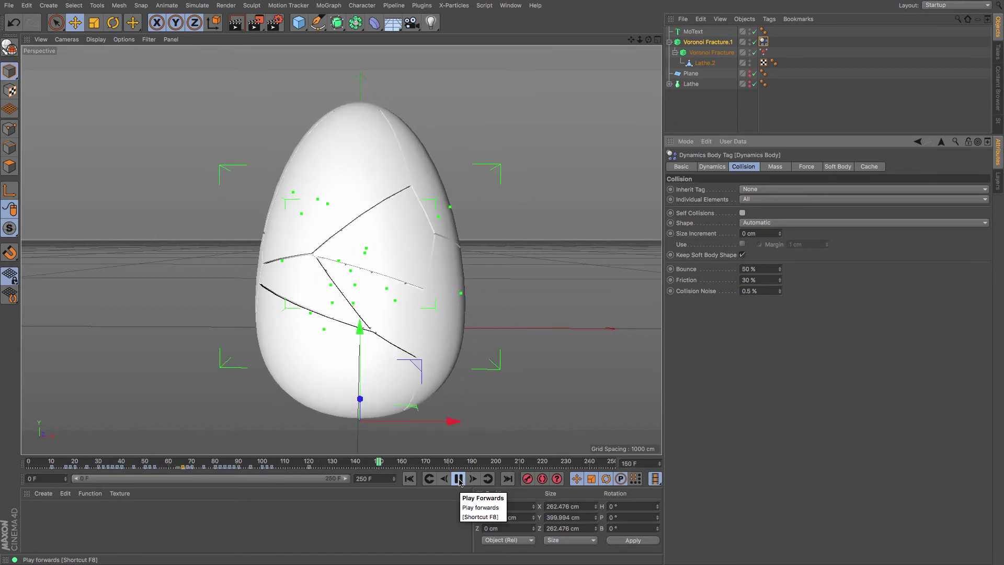
click(459, 479)
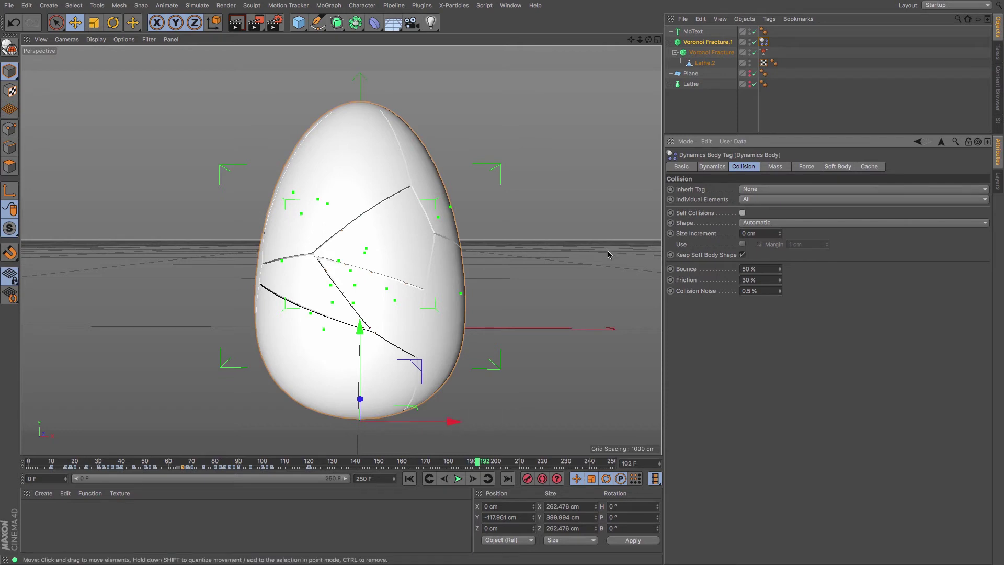
Add a Collider Body simulation tag to the "Happy Easter" MoText object.
click(684, 33)
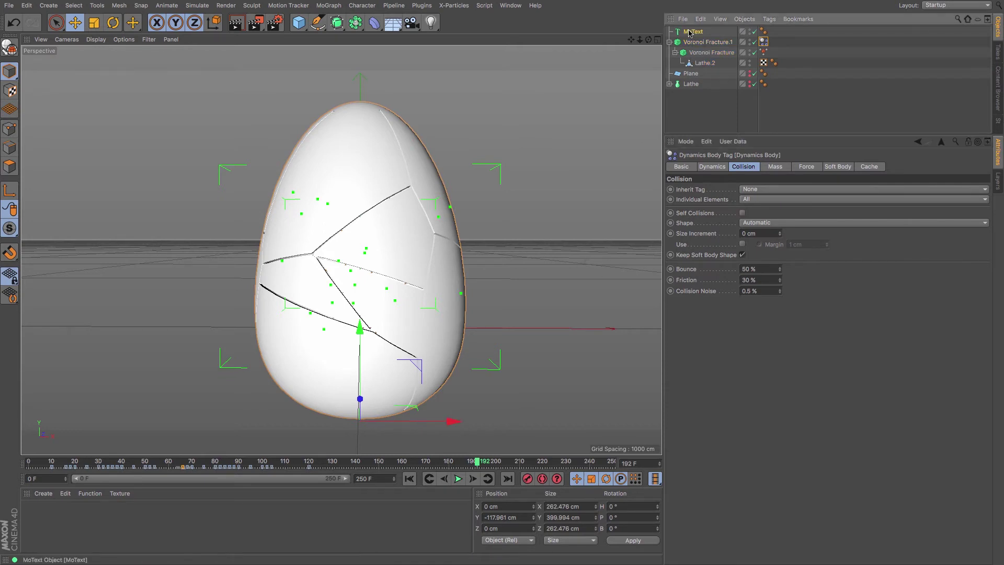
click(769, 19)
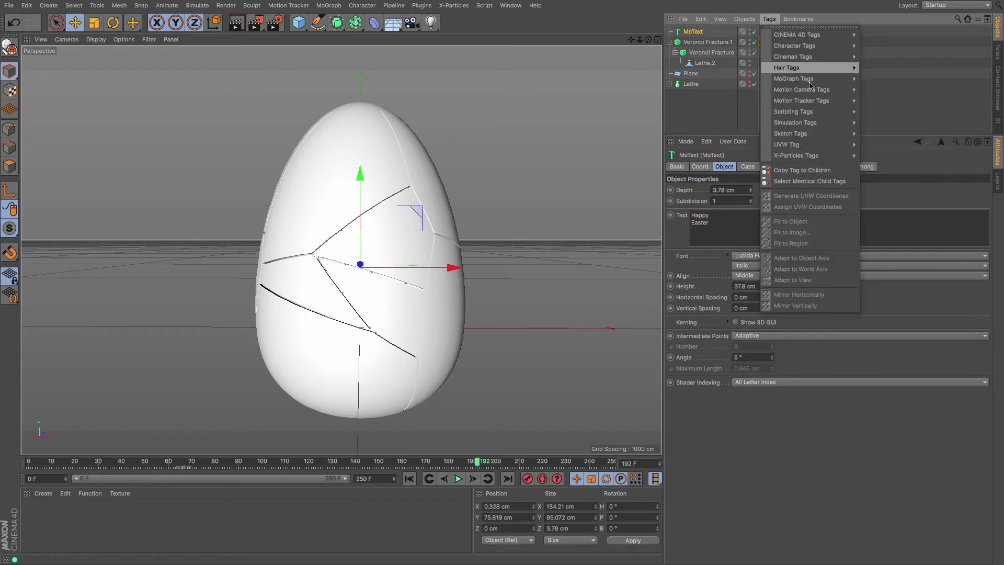
mouse_move(828, 122)
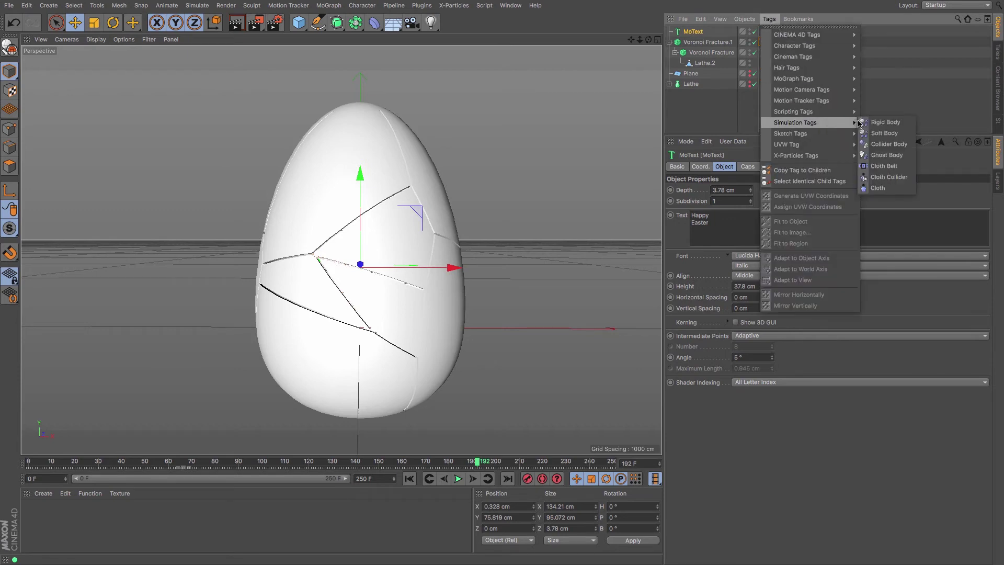
click(899, 146)
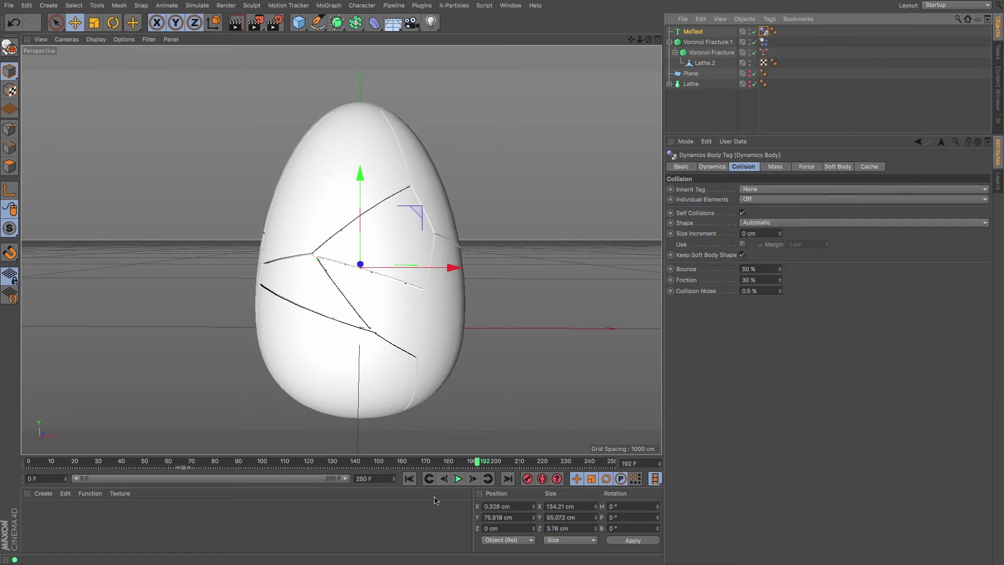
Play the simulation from the start to check the text colliding with the egg, and return to frame 0.
click(409, 479)
click(457, 480)
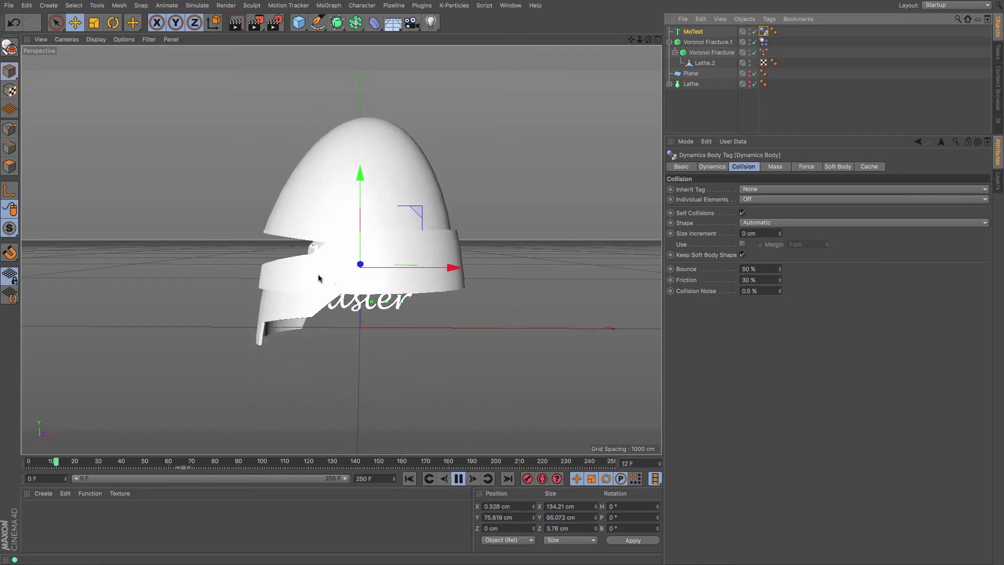
click(459, 478)
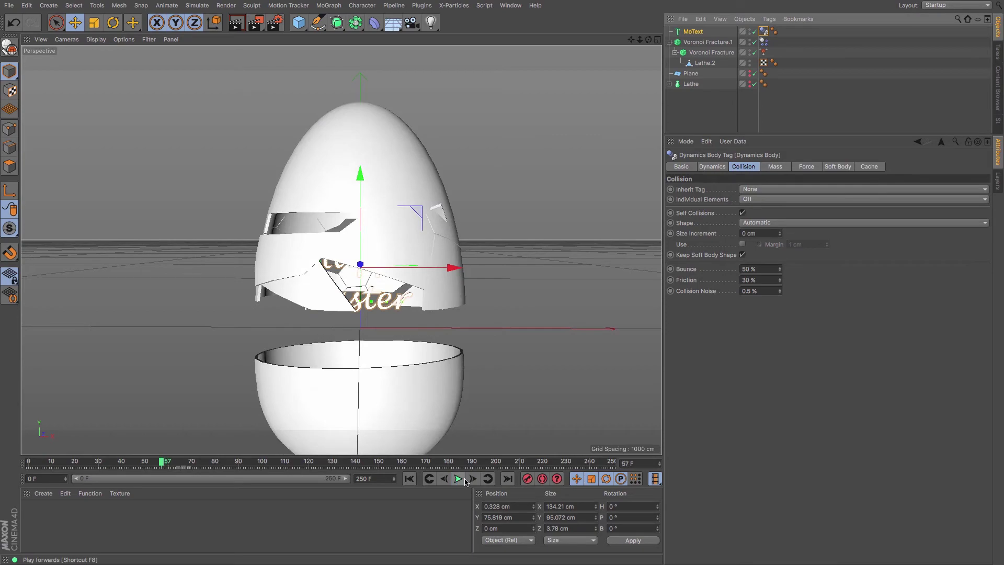
drag(648, 41, 377, 107)
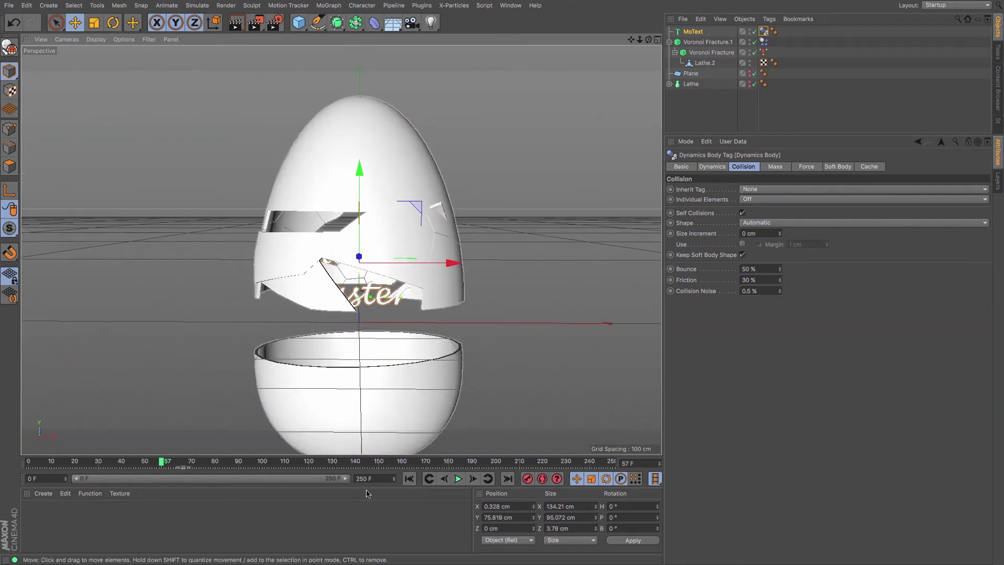
click(413, 482)
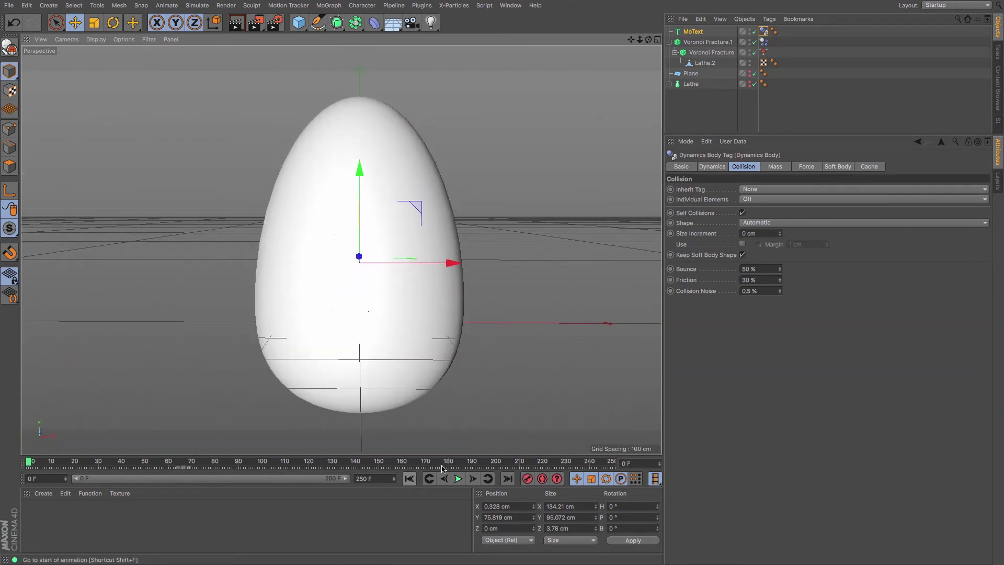
Disable the text's collider body, keyframe its Enabled setting at frame 0, and play the animation to about frame 151.
click(693, 32)
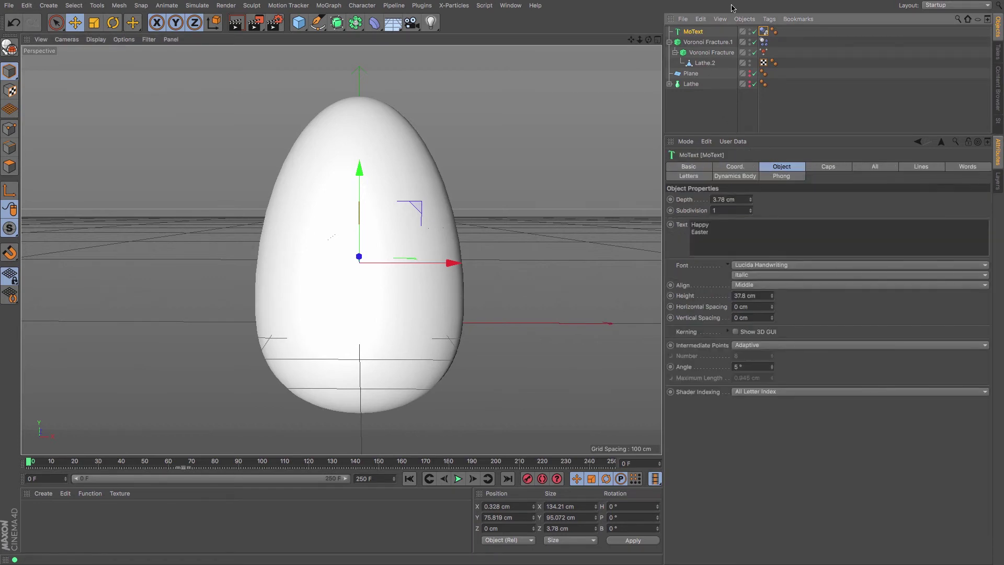
click(764, 31)
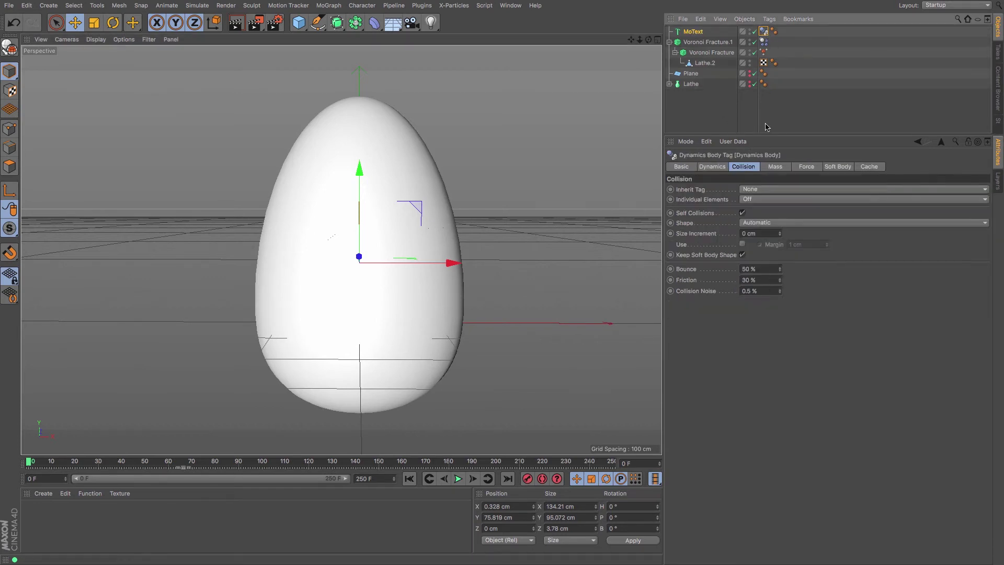
click(712, 167)
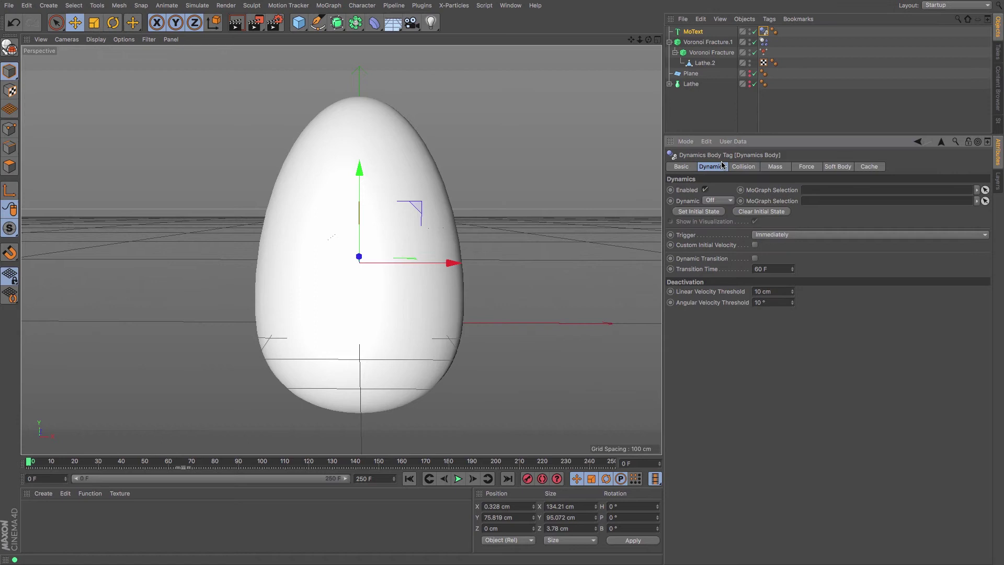
click(705, 191)
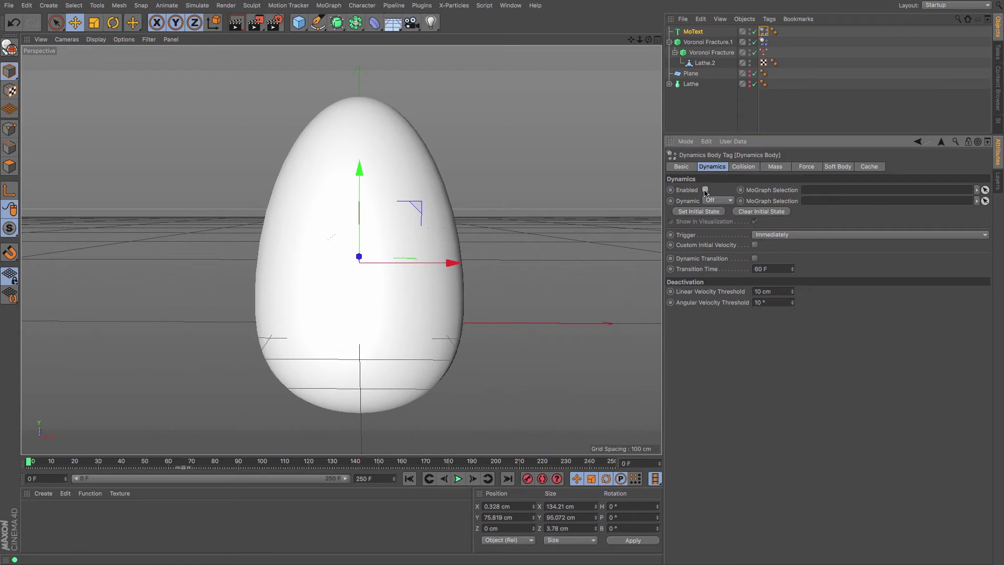
click(671, 190)
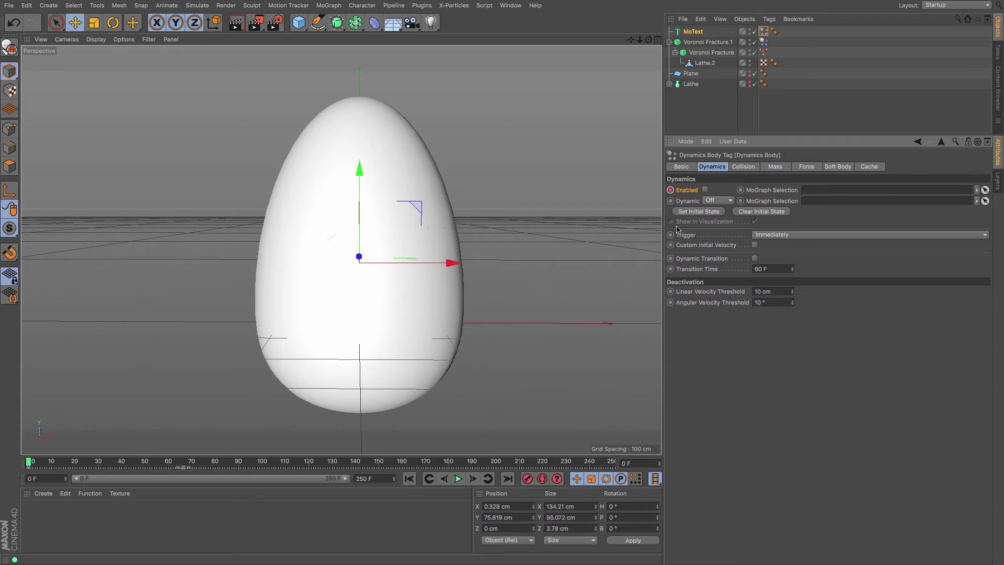
click(458, 479)
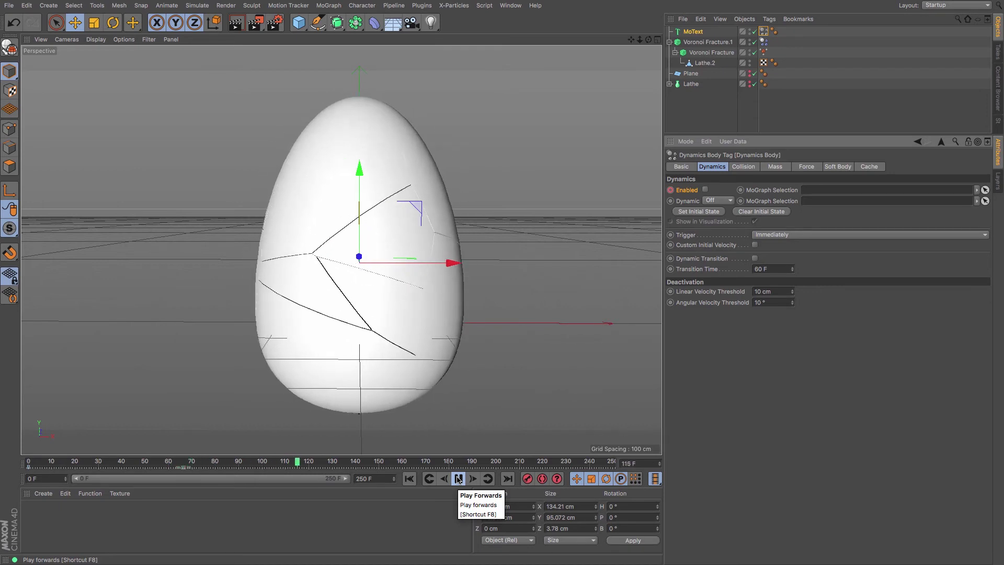
click(458, 479)
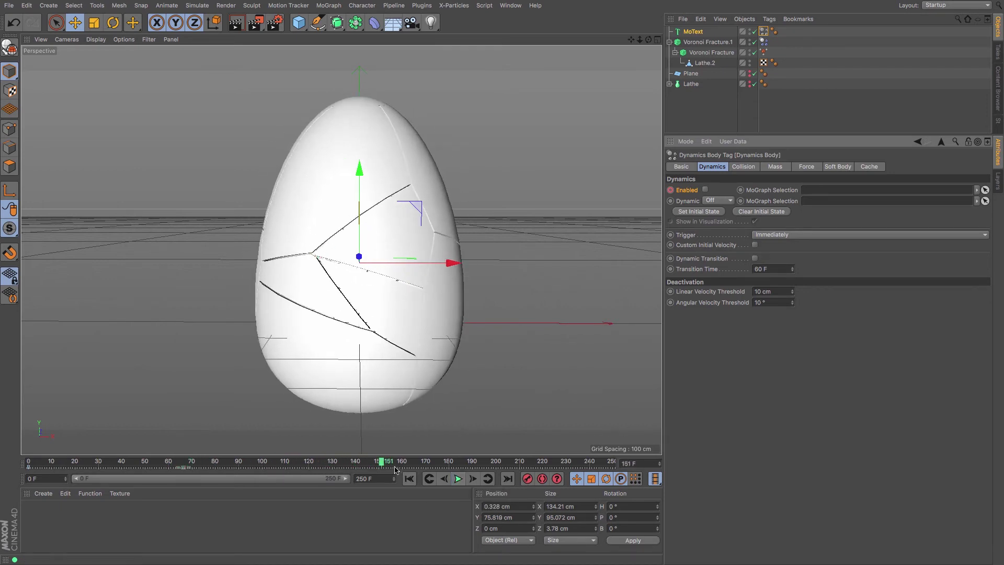
Enable the text's collider body at frame 150 and keyframe its Enabled setting there.
drag(381, 465, 299, 466)
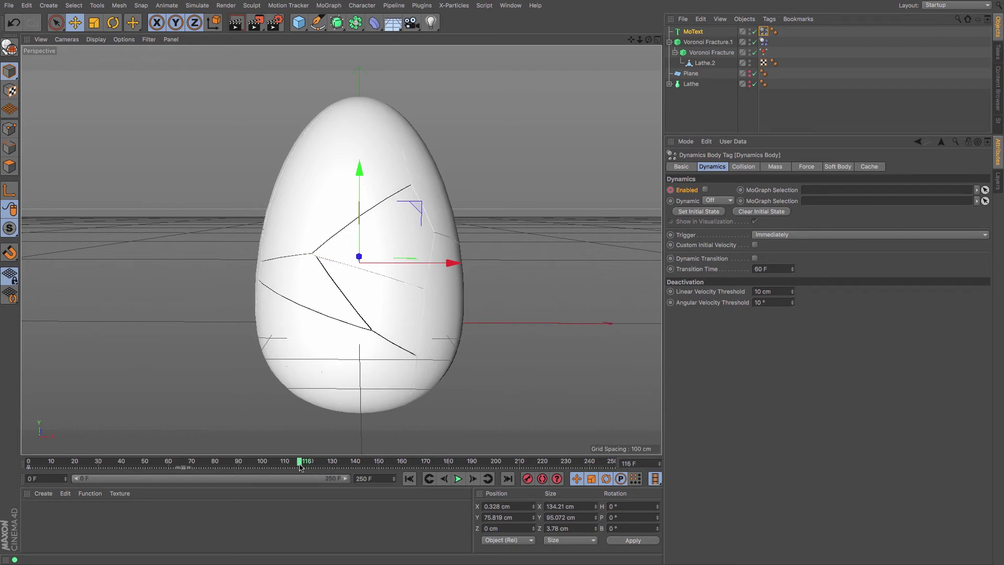
click(714, 41)
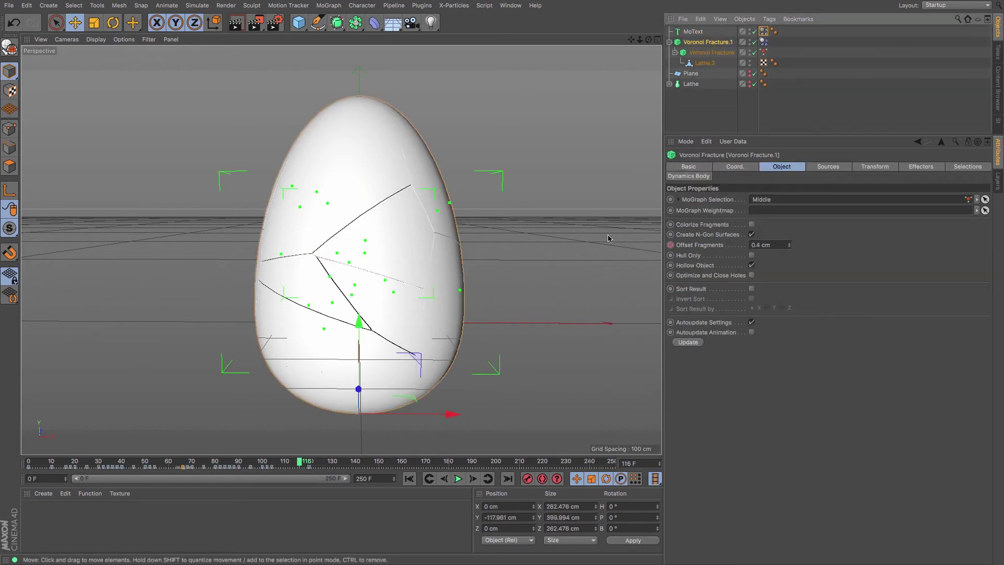
click(694, 32)
click(378, 463)
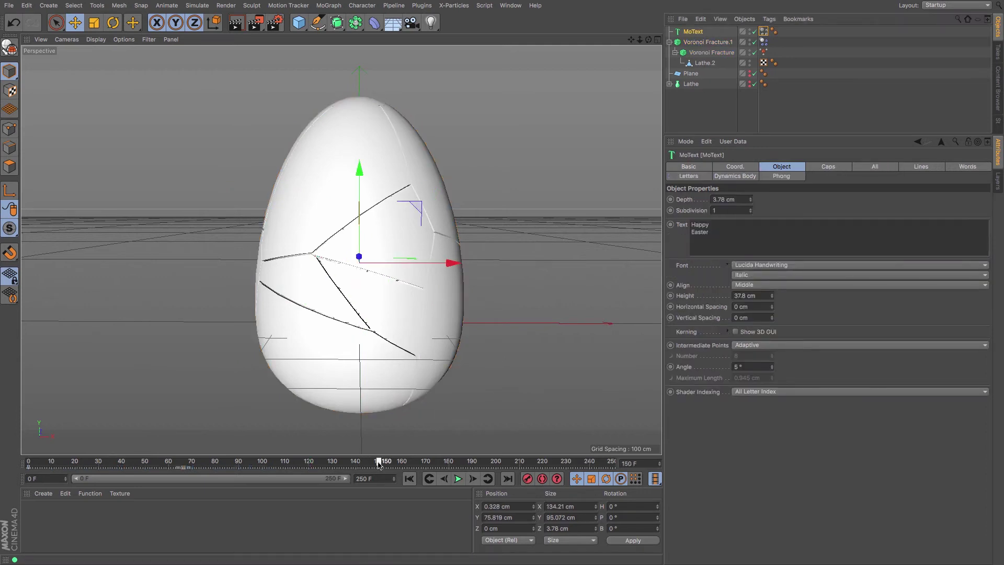
mouse_move(378, 462)
mouse_down()
mouse_move(293, 463)
mouse_move(379, 463)
mouse_up()
click(774, 63)
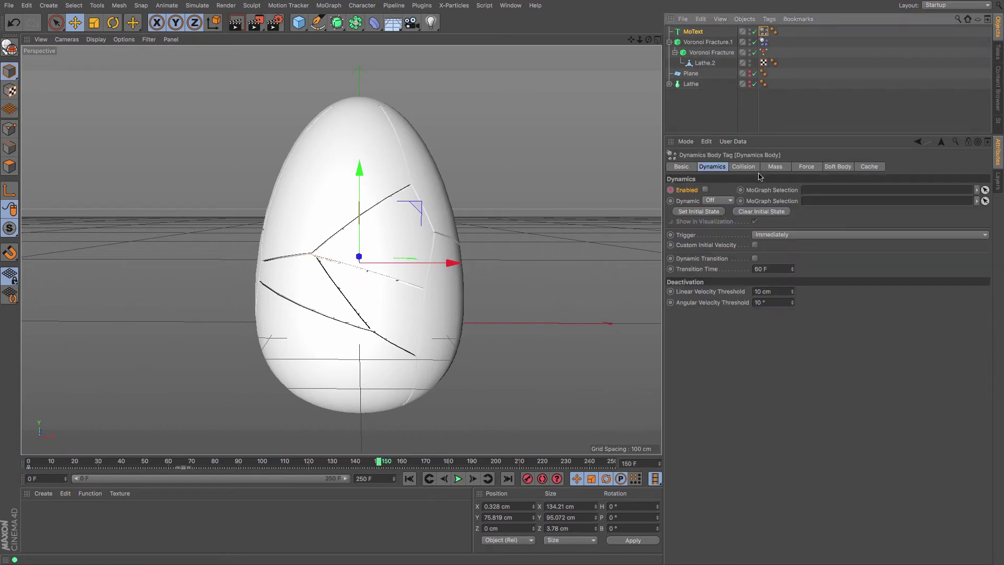
click(705, 190)
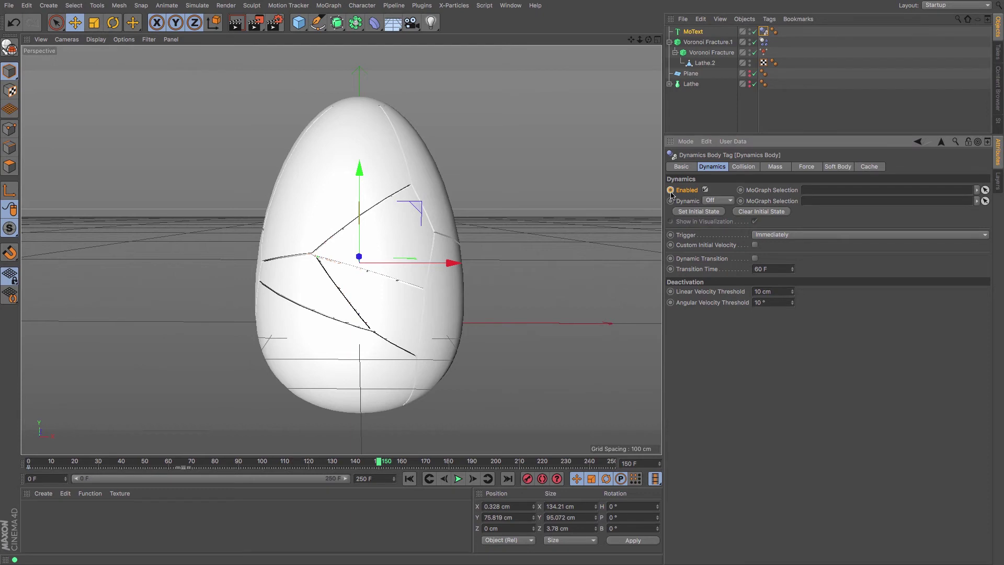
ctrl+click(670, 190)
Play the animation from the start to about frame 172 to check the egg with the keyframed text collider.
click(411, 480)
click(456, 479)
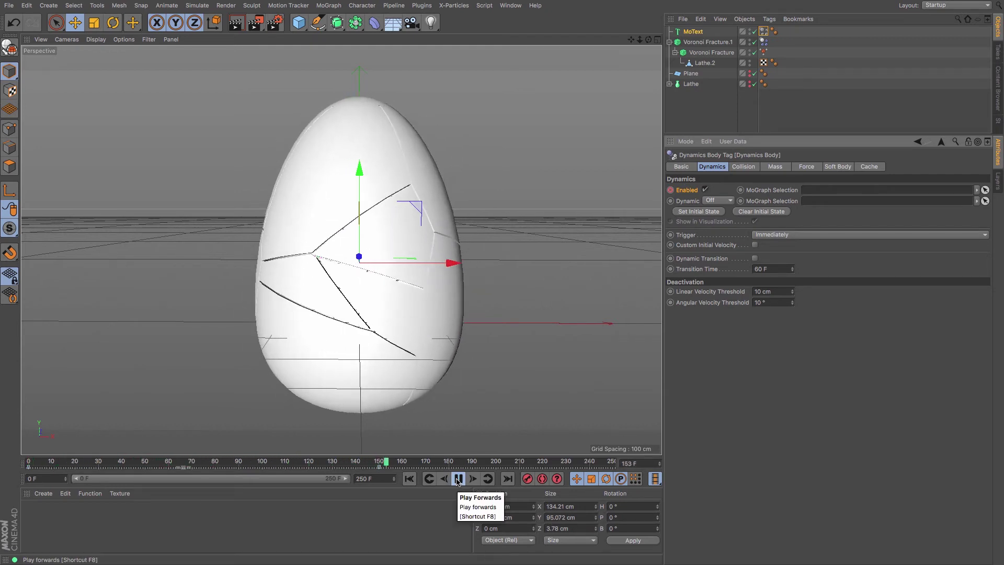
click(456, 479)
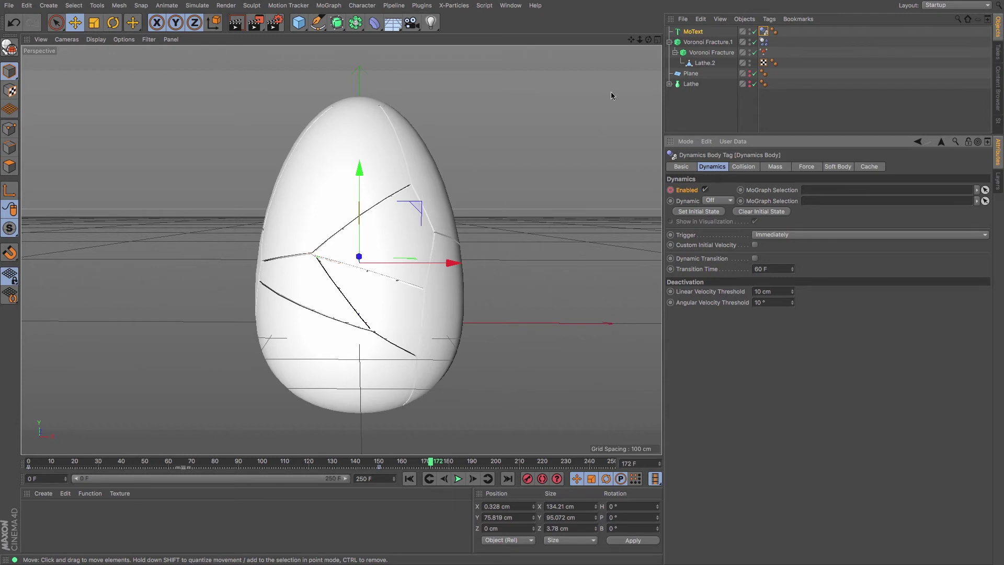
Try moving the "Happy Easter" text around inside the egg during playback, and undo the move.
click(691, 31)
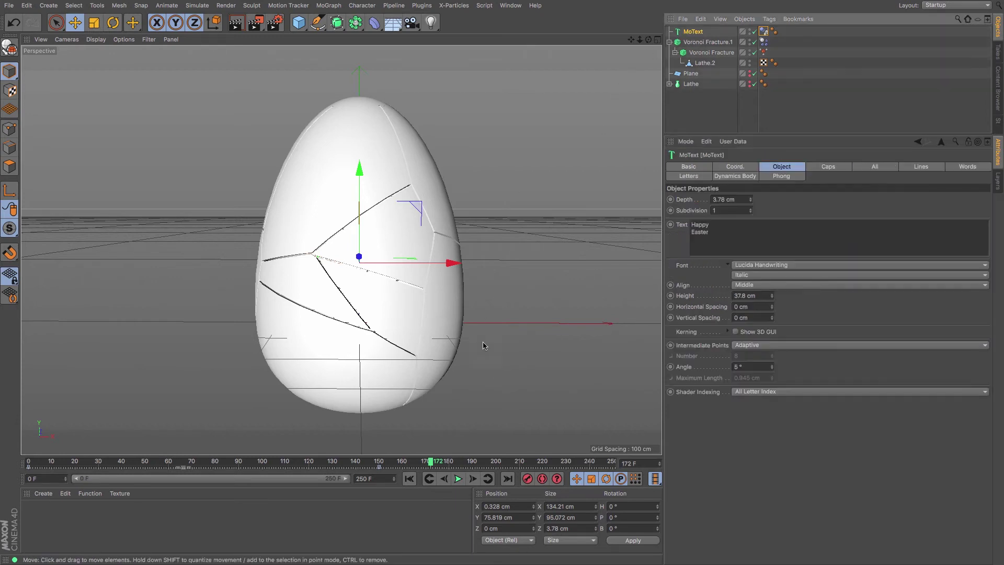
click(458, 480)
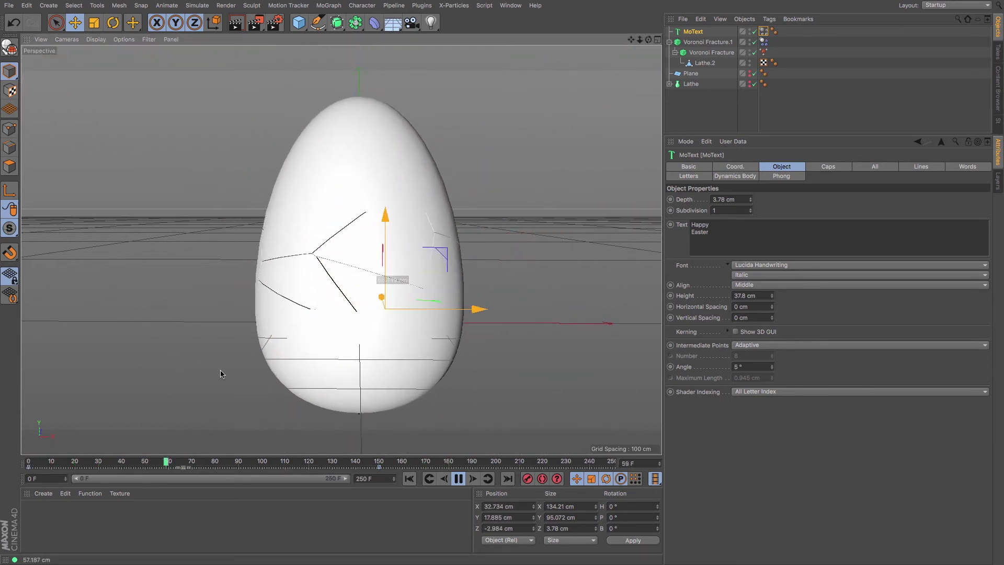
click(458, 479)
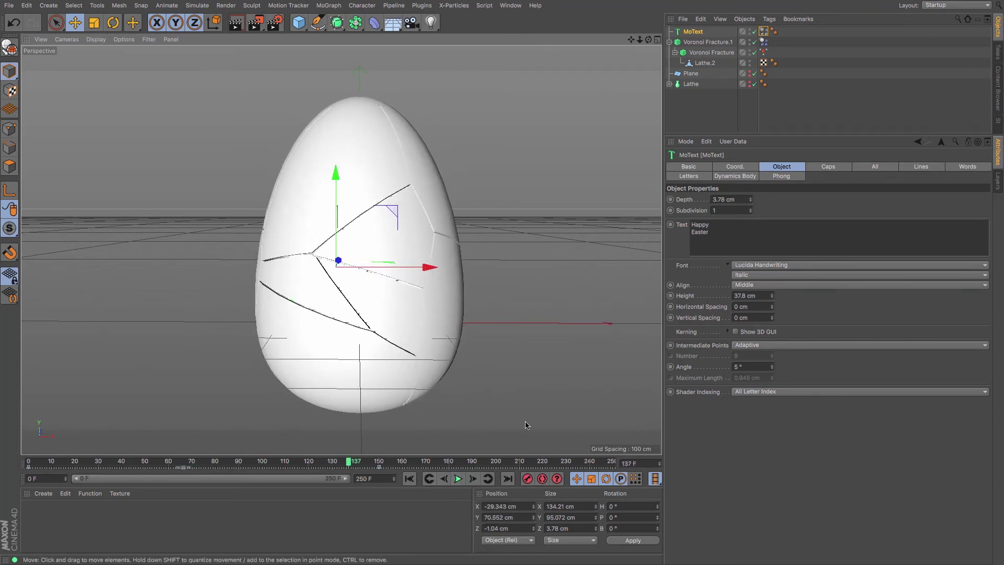
key(ctrl+z)
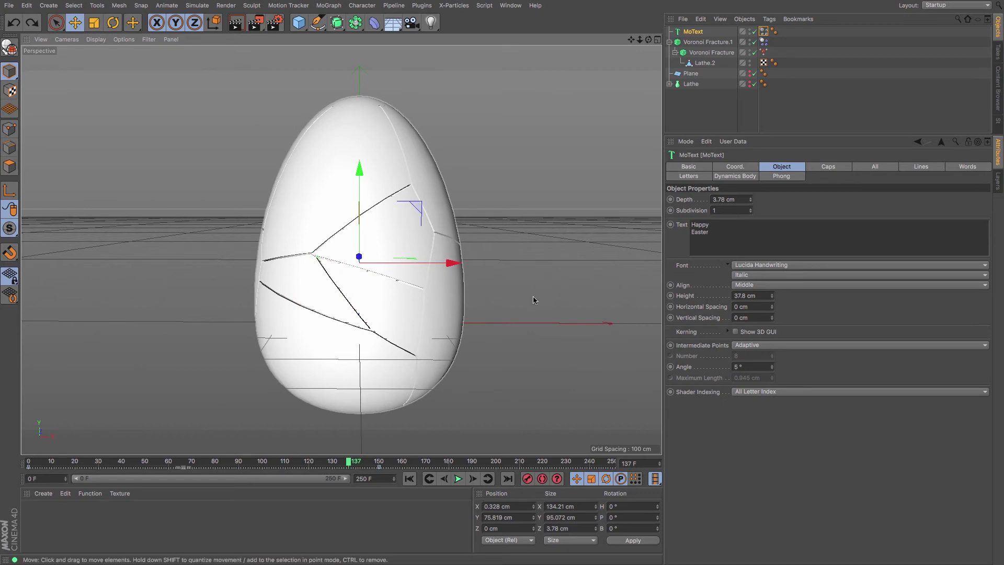
Keyframe the MoText object's position, scale and rotation at frame 150.
click(694, 33)
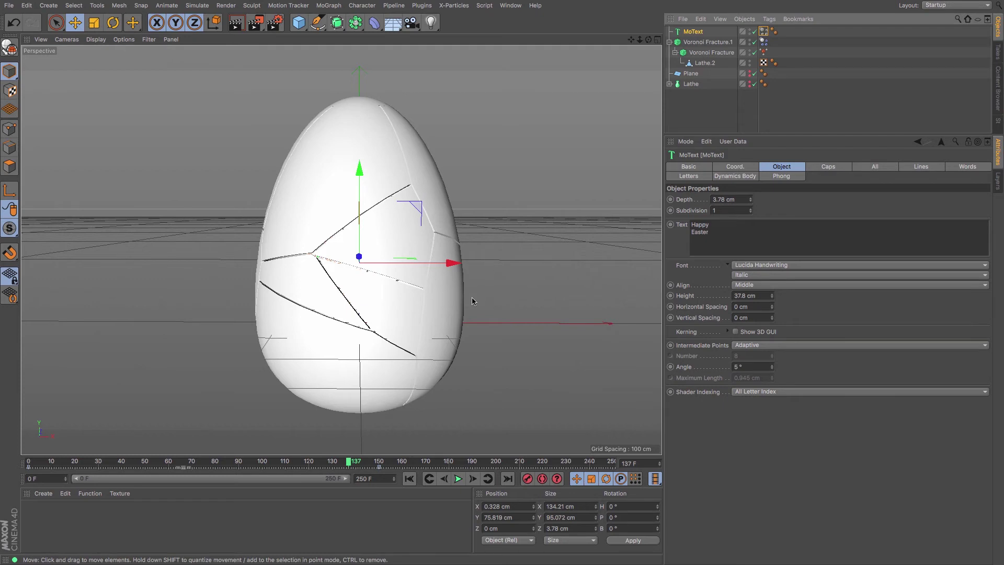
drag(350, 462, 375, 465)
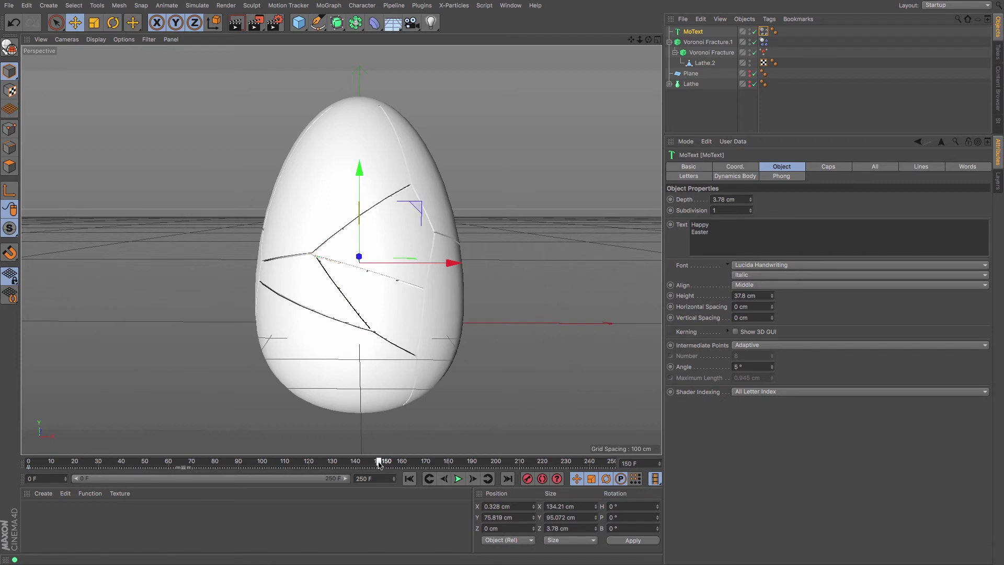
mouse_move(379, 463)
mouse_down()
mouse_move(400, 464)
mouse_move(381, 466)
mouse_up()
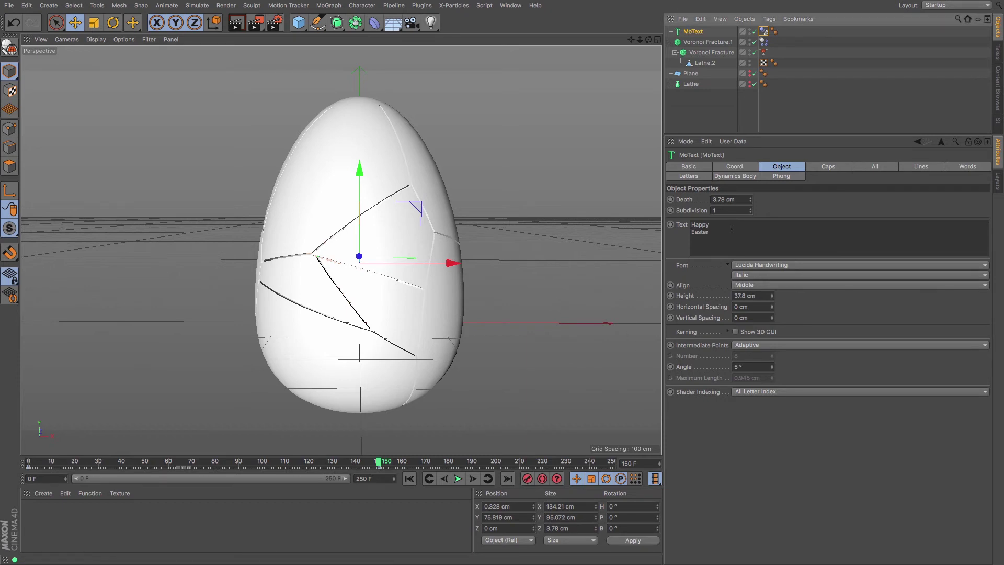
click(741, 168)
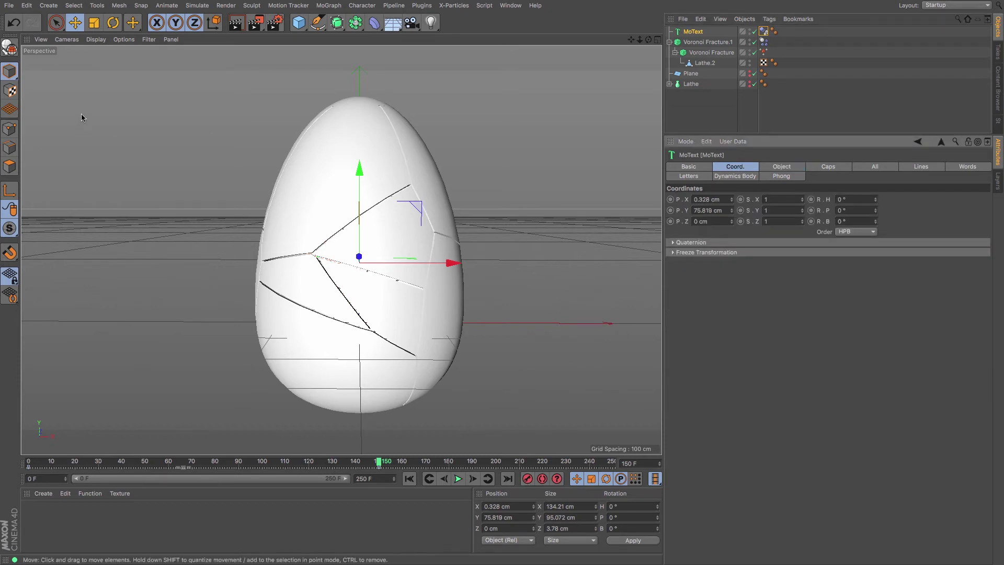
drag(9, 72, 46, 103)
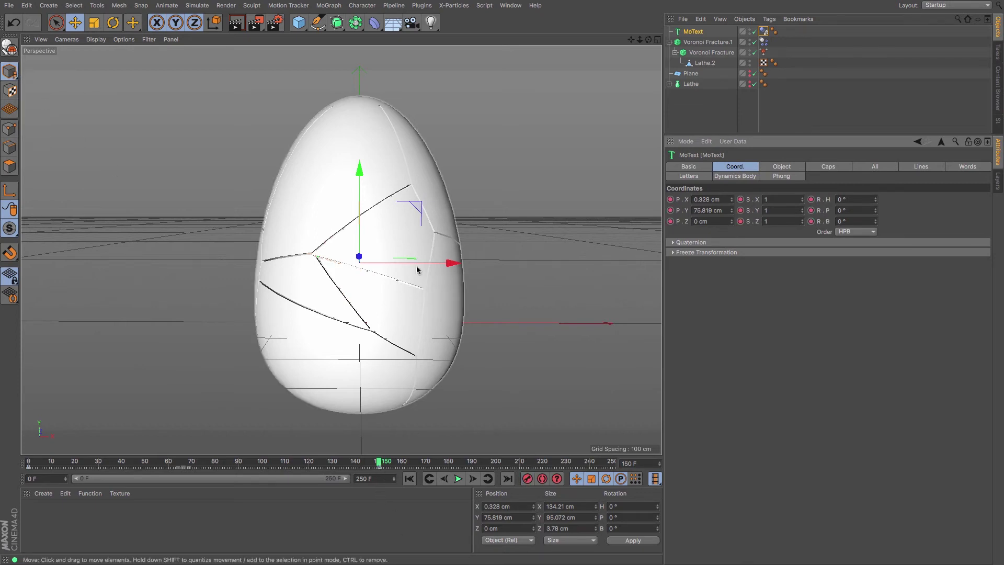
At frame 160, scale the text uniformly to about 480 cm wide and raise it to about 149 cm in Y.
drag(381, 463, 403, 462)
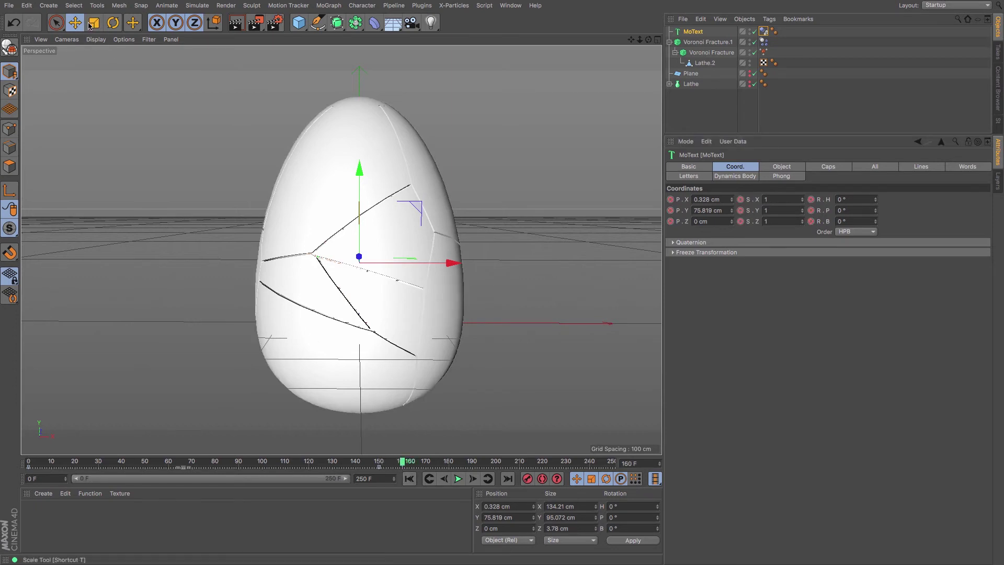
key(t)
drag(99, 278, 983, 381)
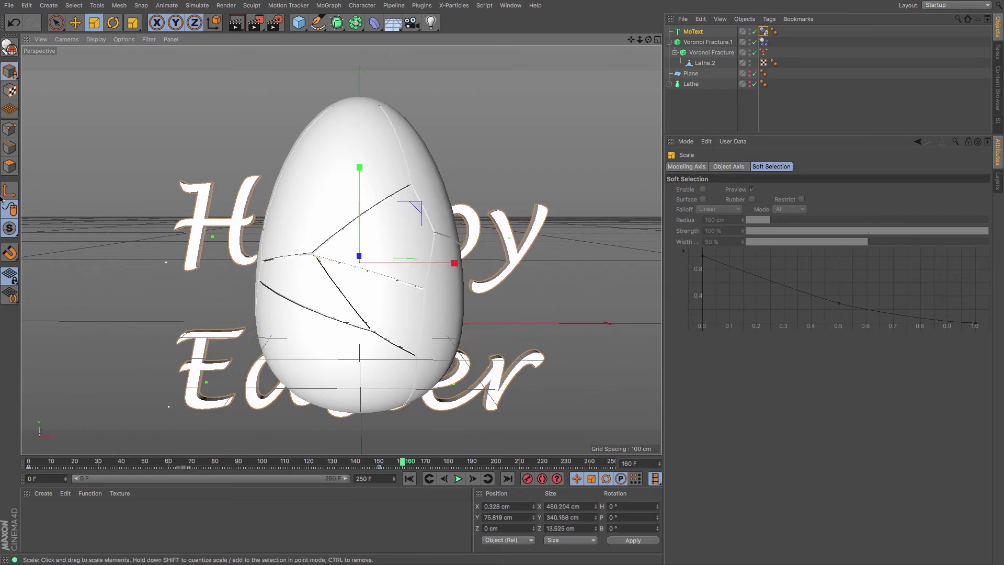
key(e)
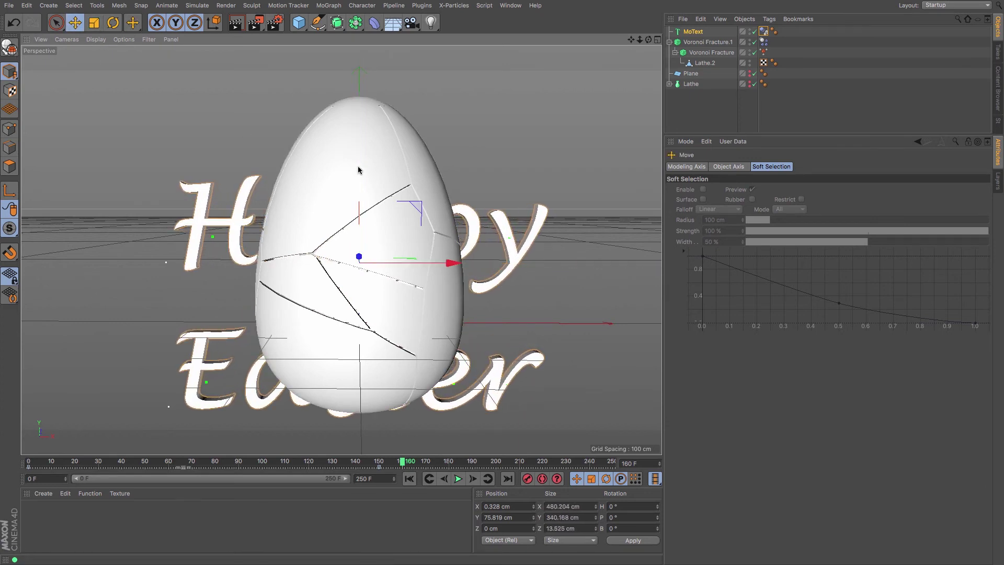
drag(366, 164, 370, 109)
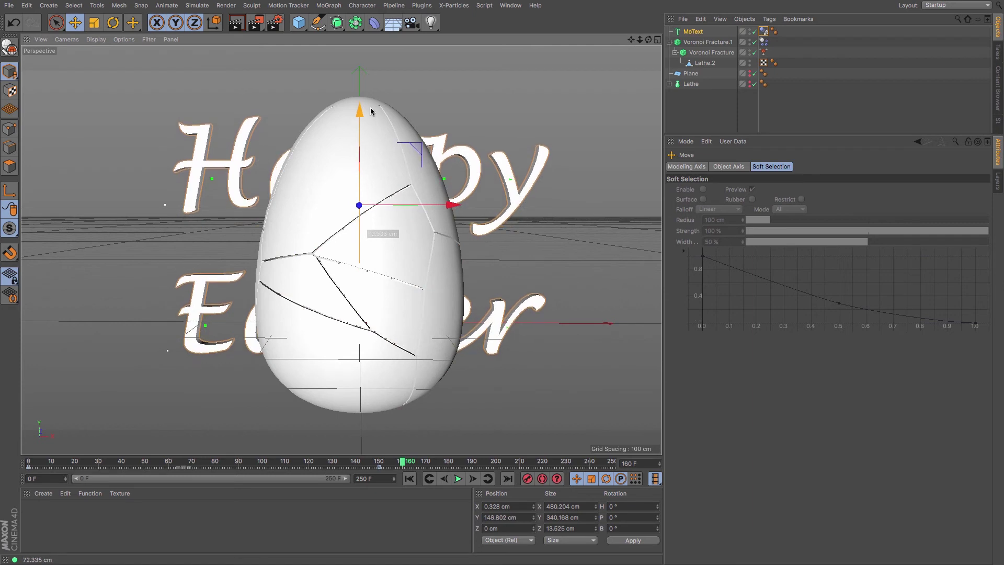
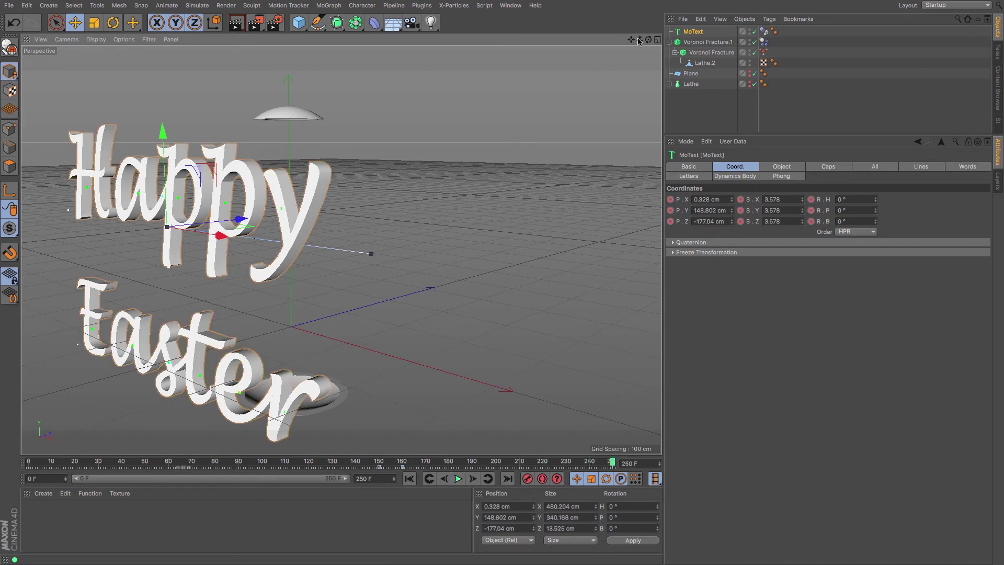
View the scene from the front and play the animation from the start to about frame 231 to check the text burst.
drag(648, 39, 617, 41)
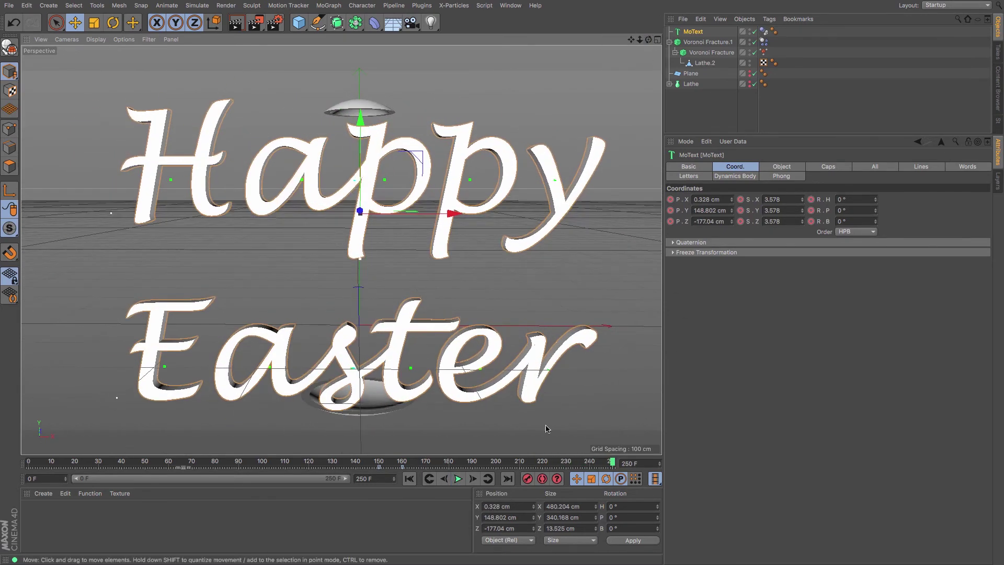
click(450, 462)
drag(450, 462, 28, 463)
click(458, 480)
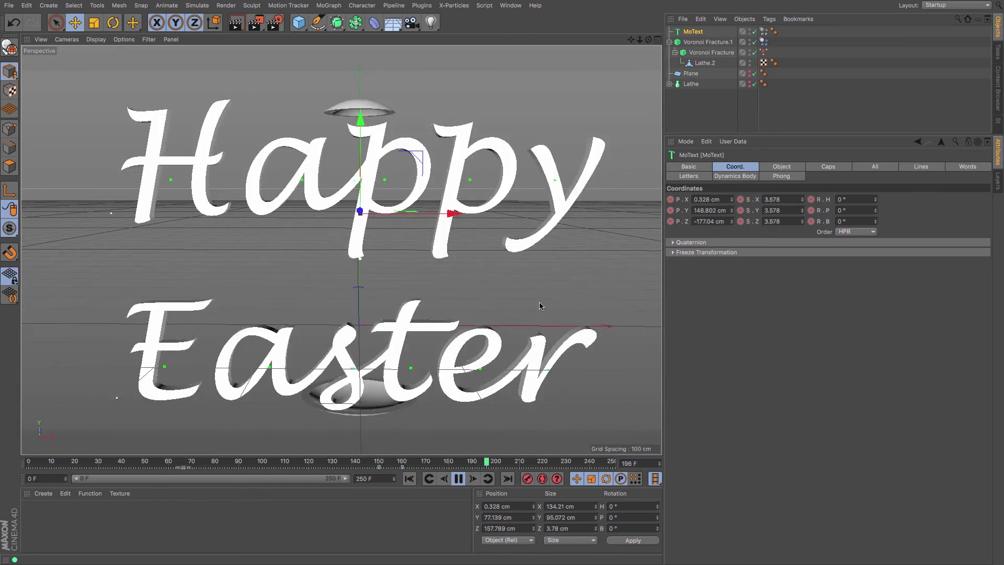
click(465, 479)
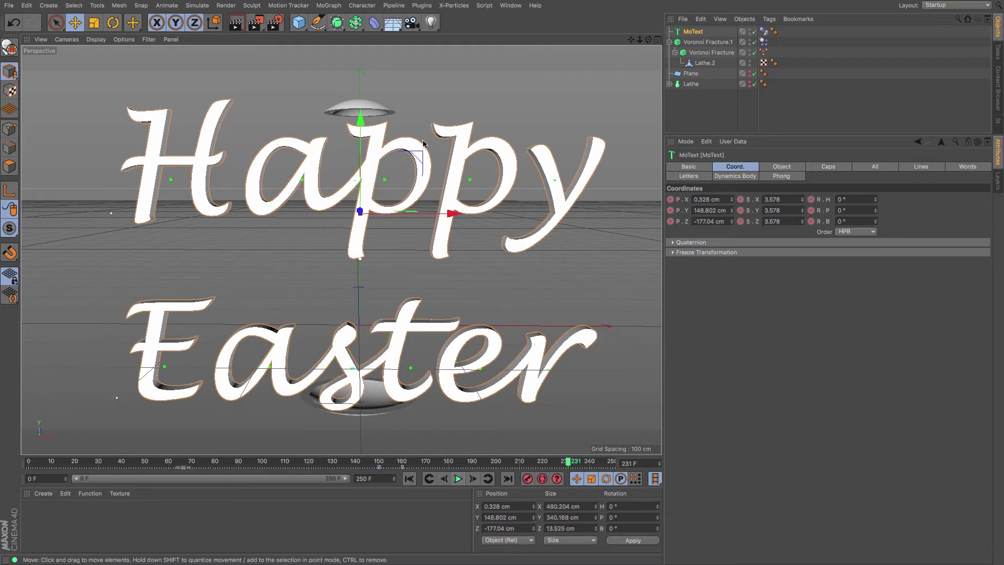
Keyframe Self Collisions on the outer Voronoi Fracture's dynamics body so that it is switched on at frame 150.
click(374, 107)
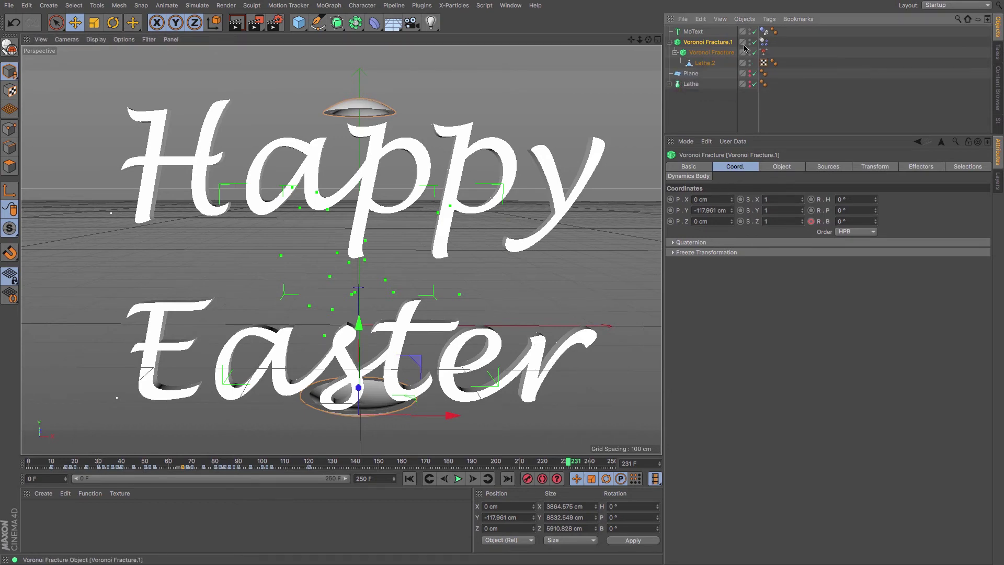
click(764, 42)
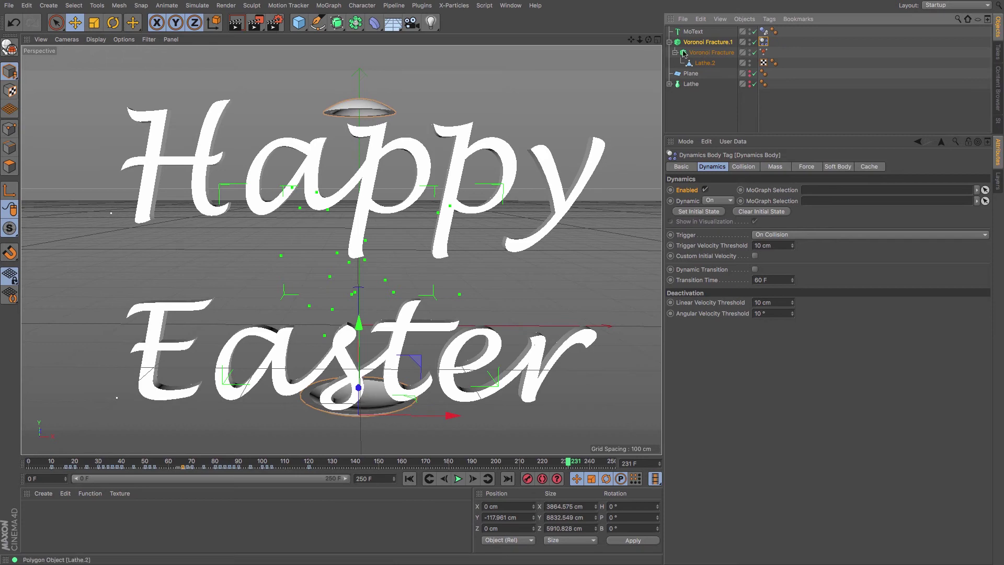
click(693, 31)
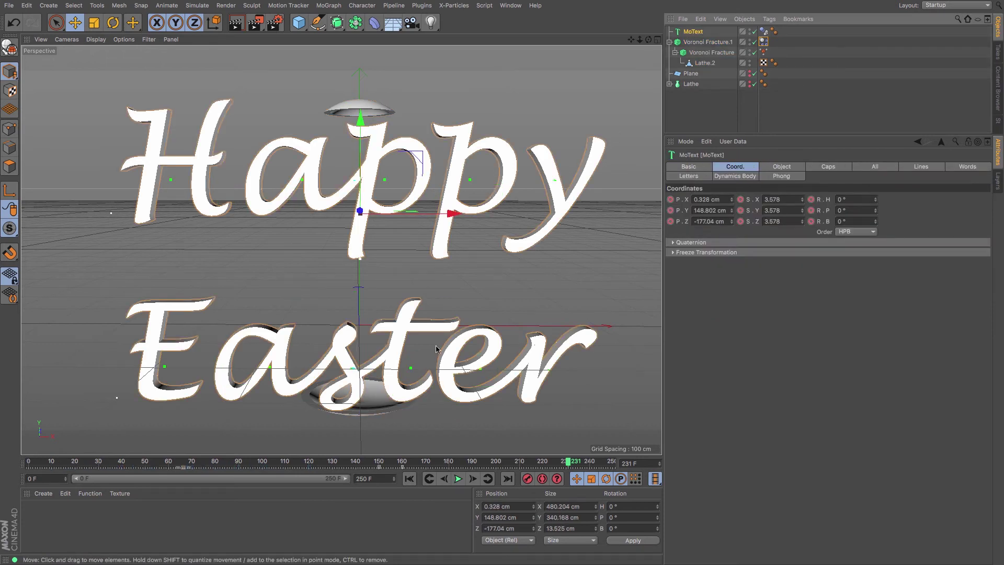
click(379, 464)
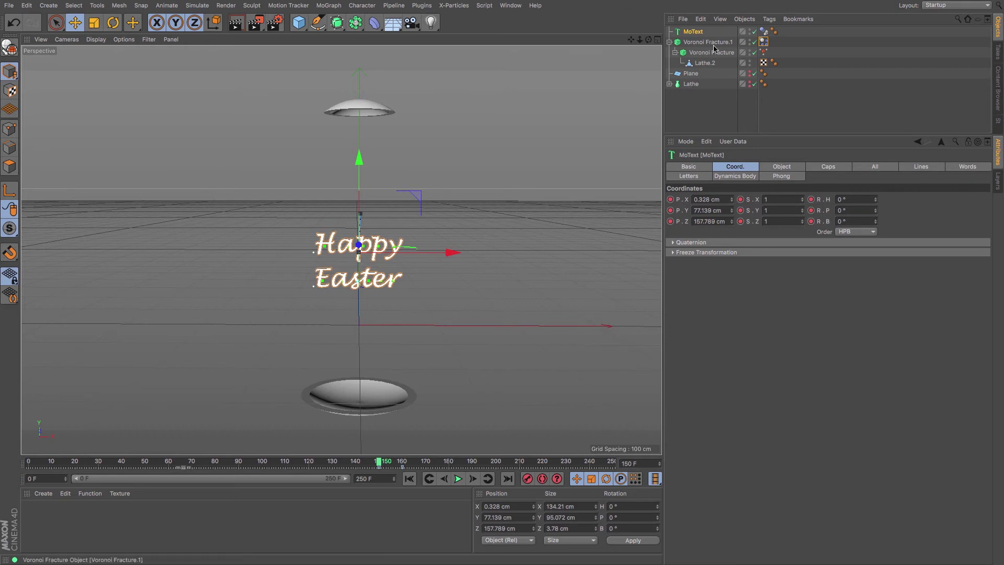
click(763, 42)
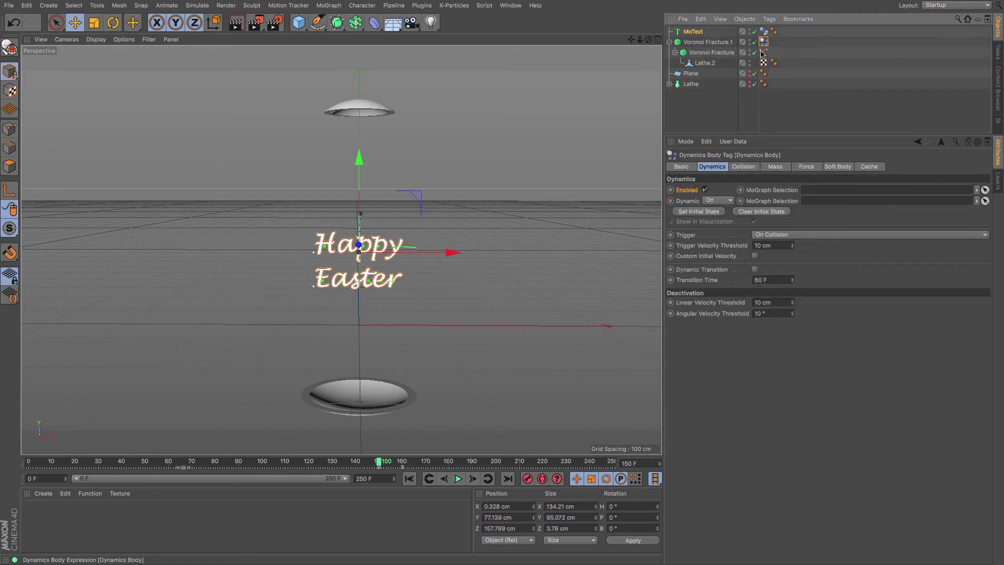
click(742, 168)
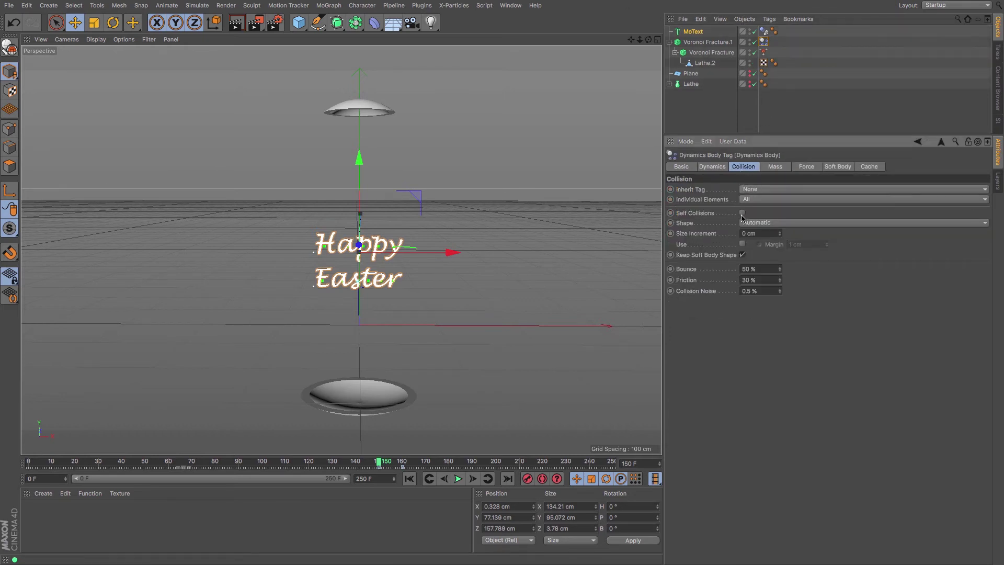
ctrl+click(671, 214)
key(f)
mouse_move(378, 464)
mouse_down()
mouse_move(167, 466)
mouse_move(378, 473)
mouse_up()
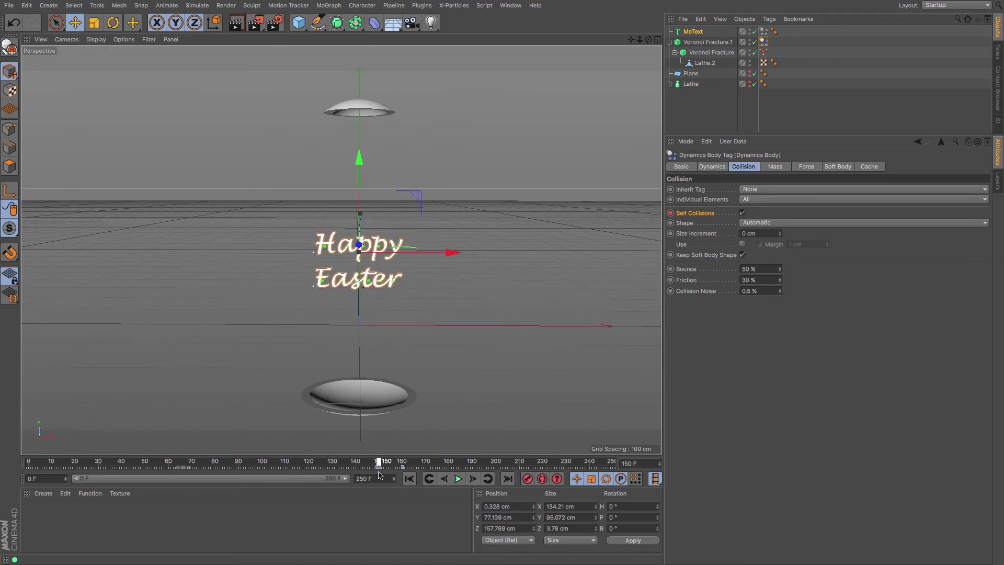
Rewind to frame 0, briefly play the simulation with the keyframed self collisions, and return to the start.
click(410, 478)
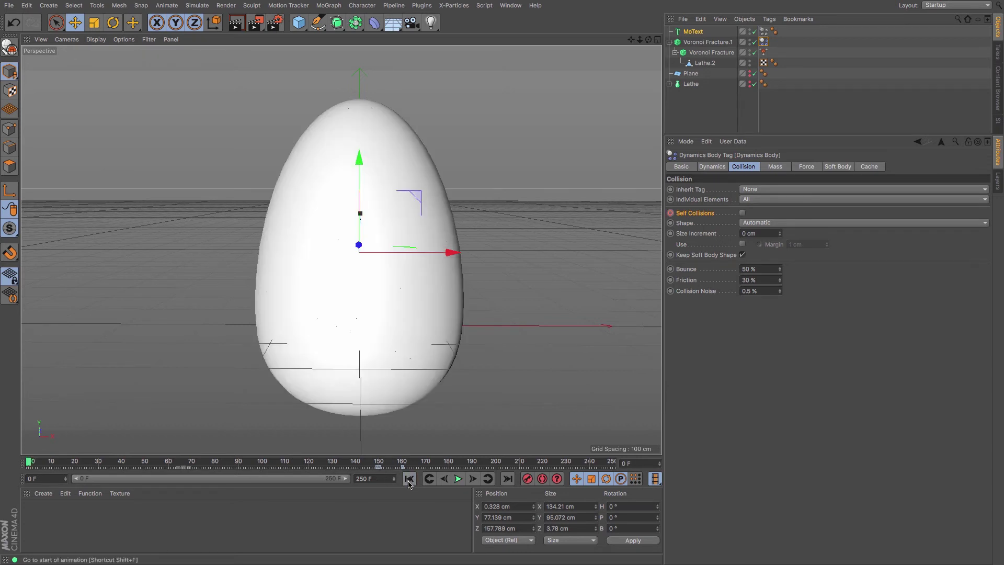
click(400, 510)
click(458, 478)
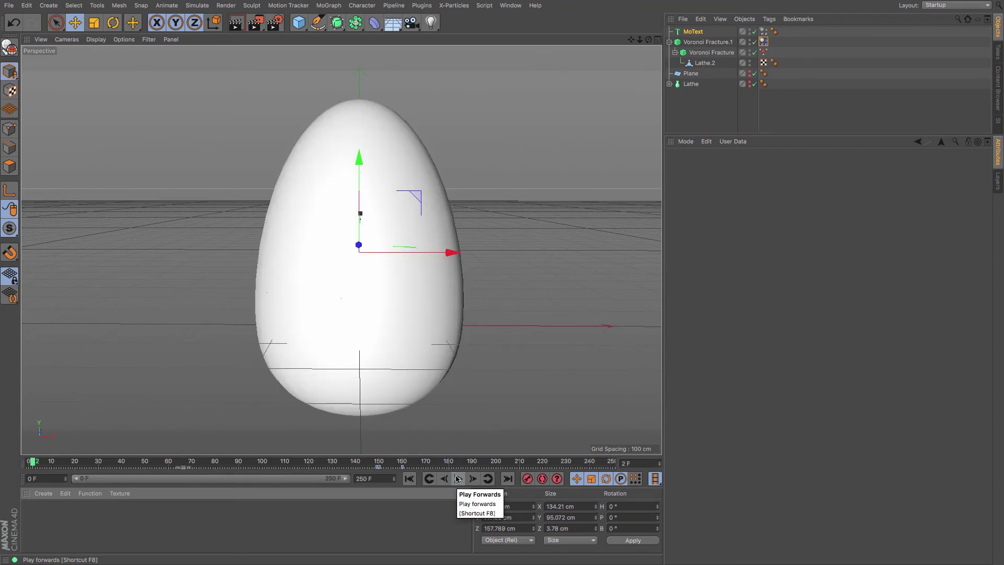
click(409, 478)
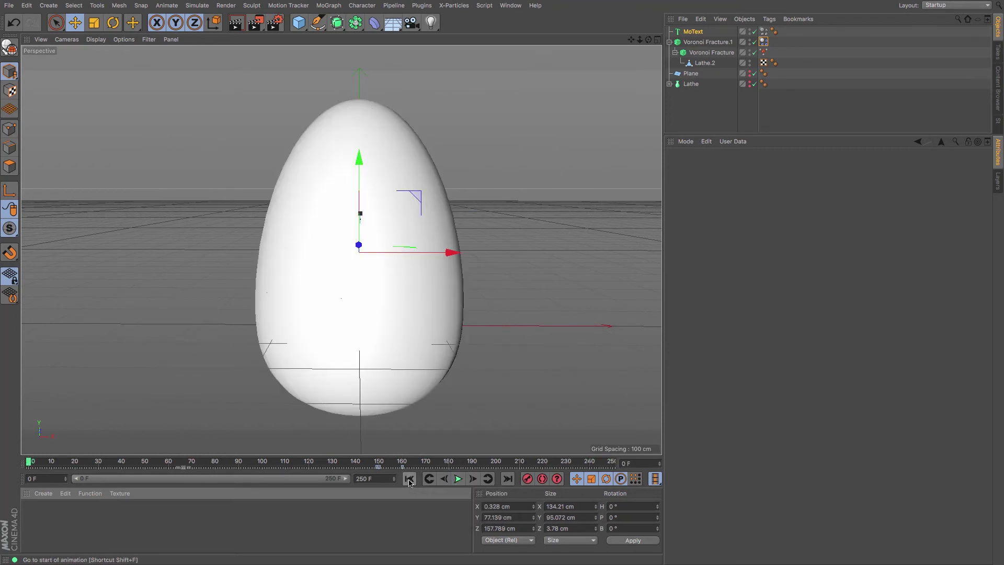
drag(32, 462, 5, 461)
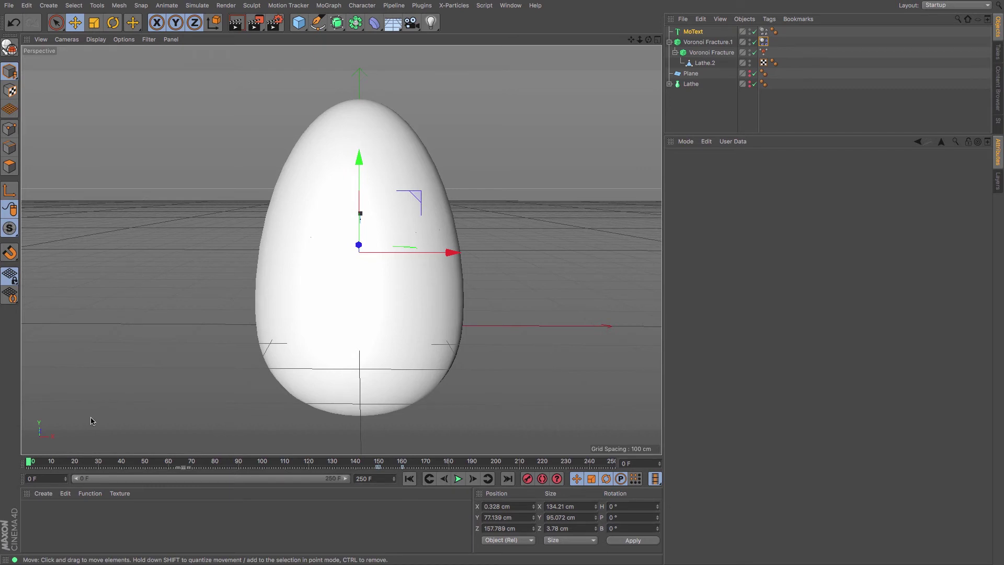
Create a new material and load a Gradient shader as its color texture.
double_click(36, 518)
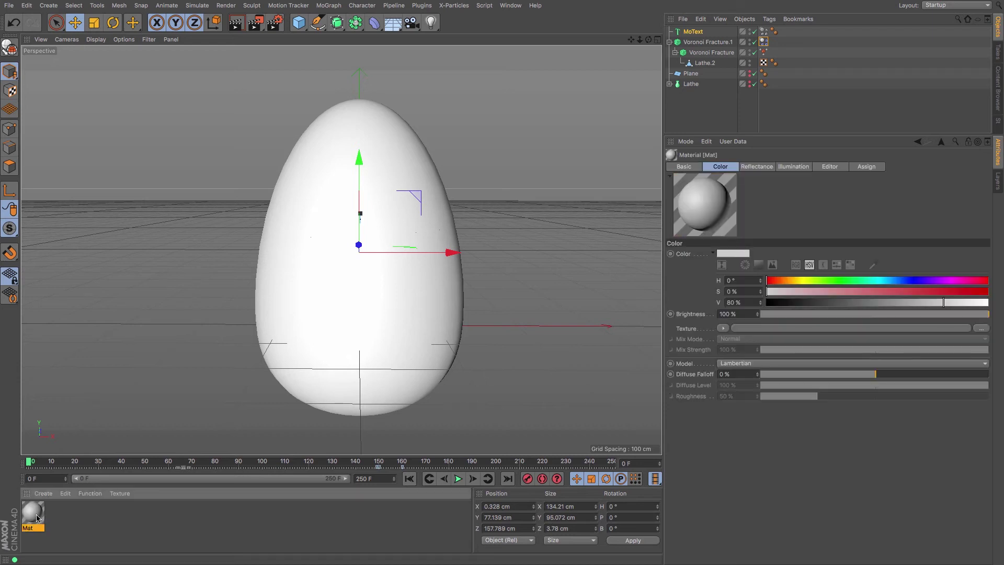
double_click(34, 514)
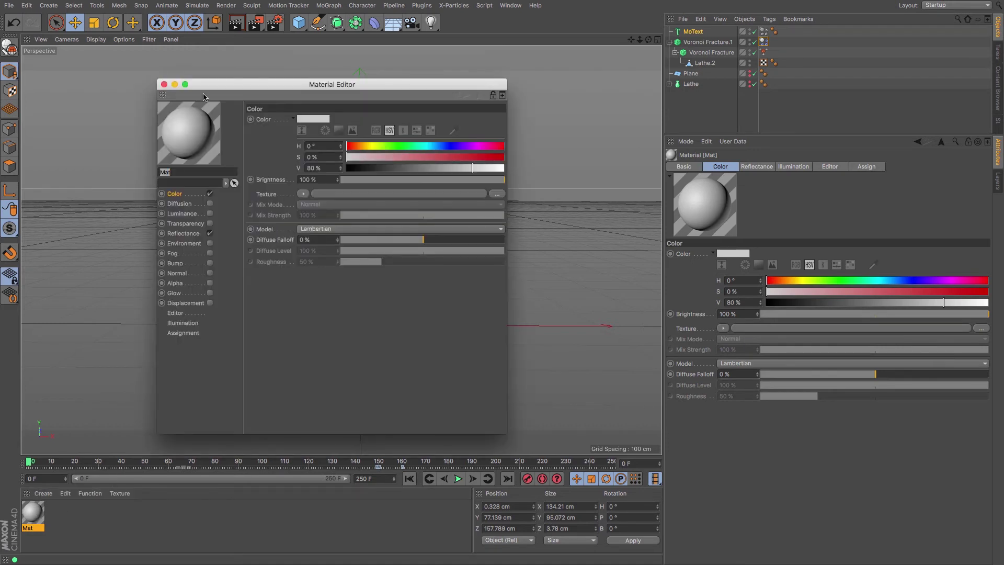
drag(240, 88, 362, 77)
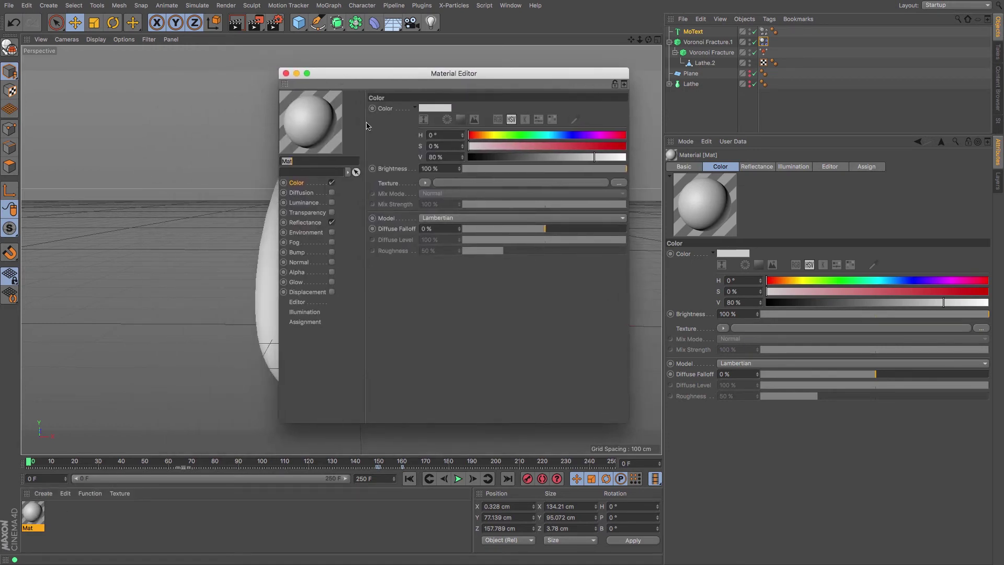
click(424, 184)
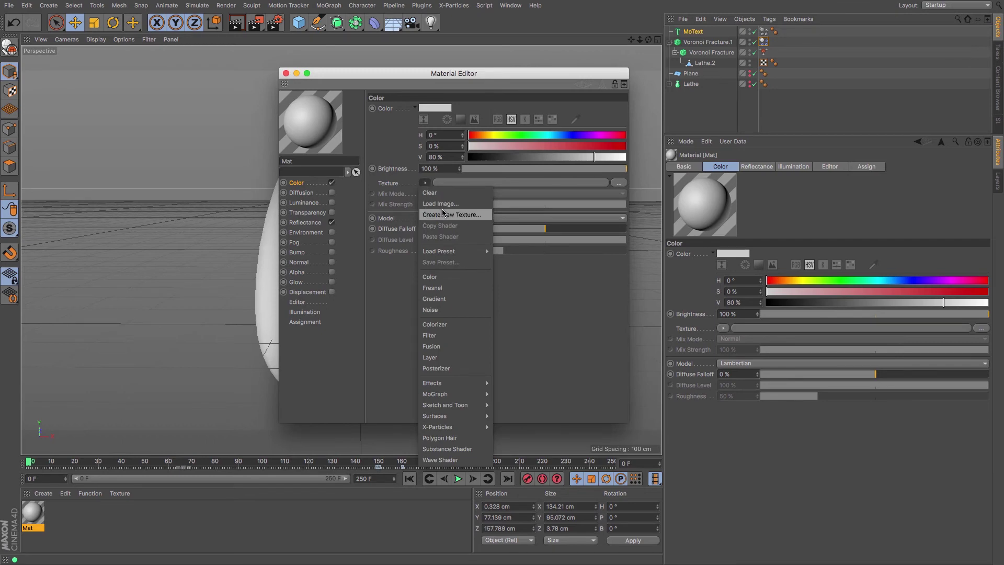
click(448, 299)
drag(381, 69, 550, 93)
Open the color channel's gradient shader and set its type to 2D - V.
click(611, 233)
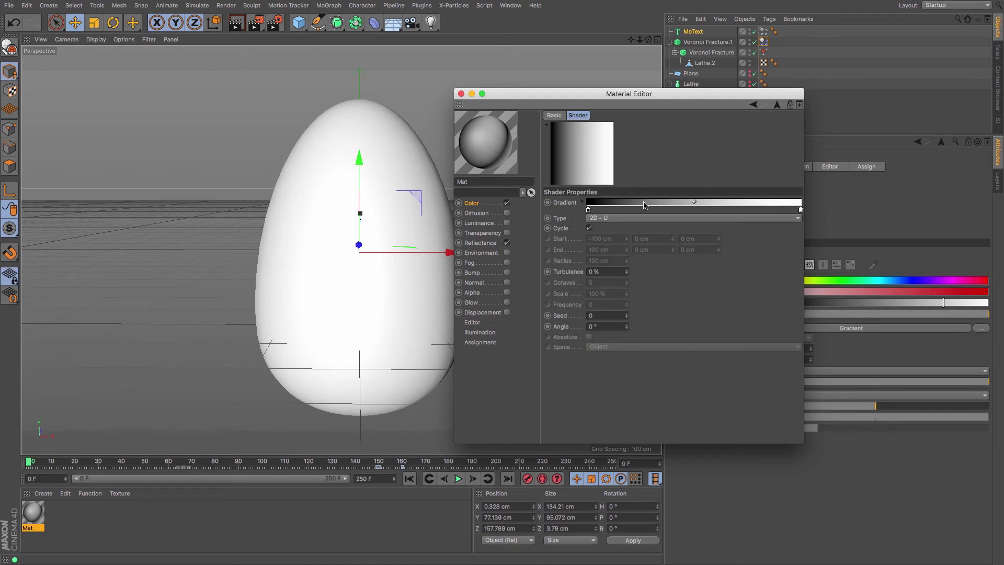
click(637, 220)
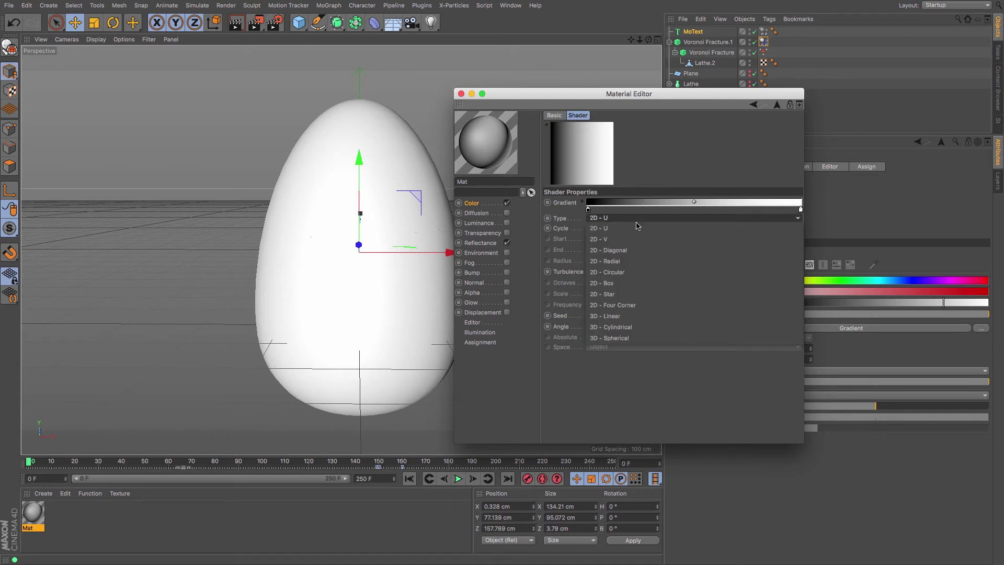
click(638, 239)
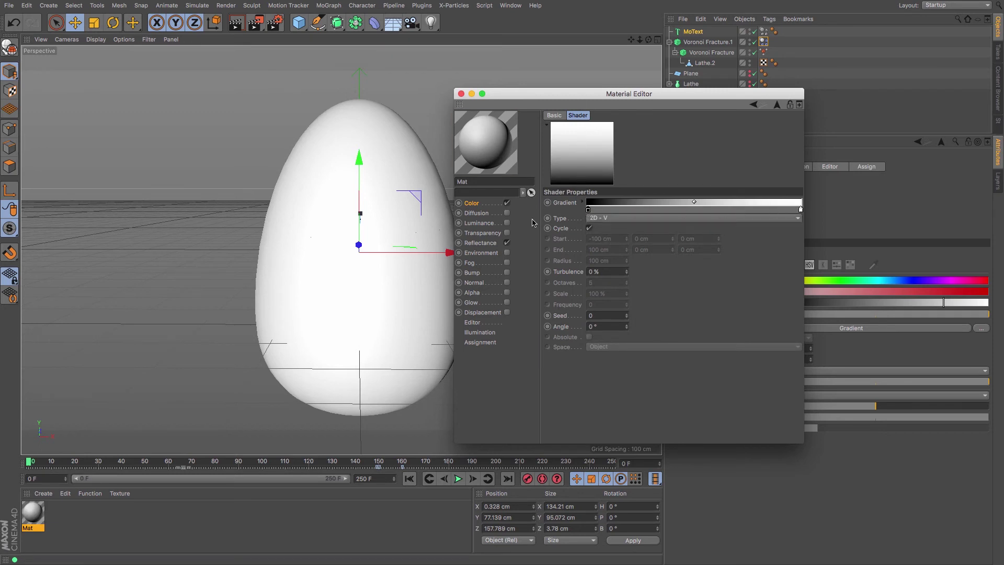
Recolor the gradient's black starting knot to light blue with H 205°, S 77% and V 100%.
double_click(589, 212)
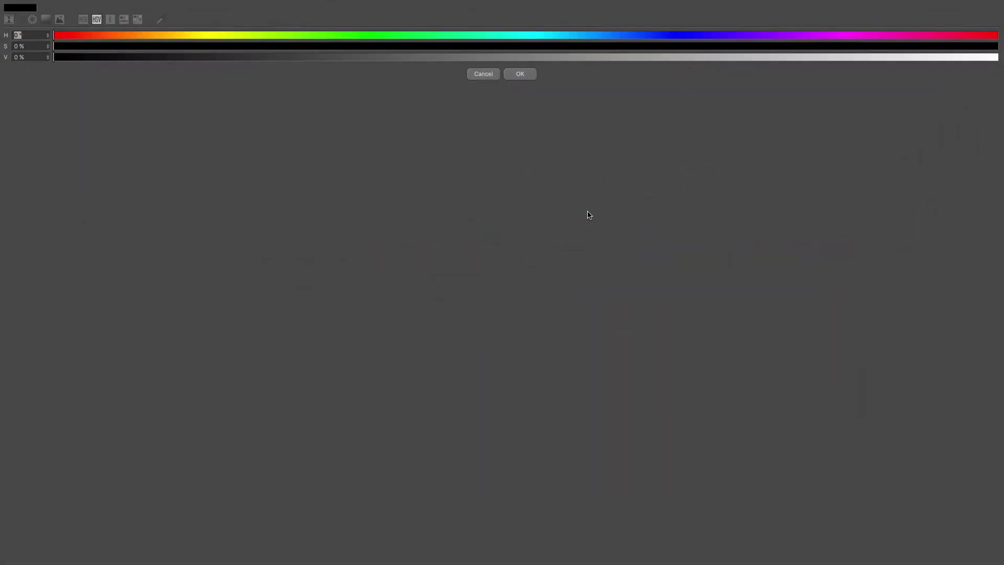
click(484, 77)
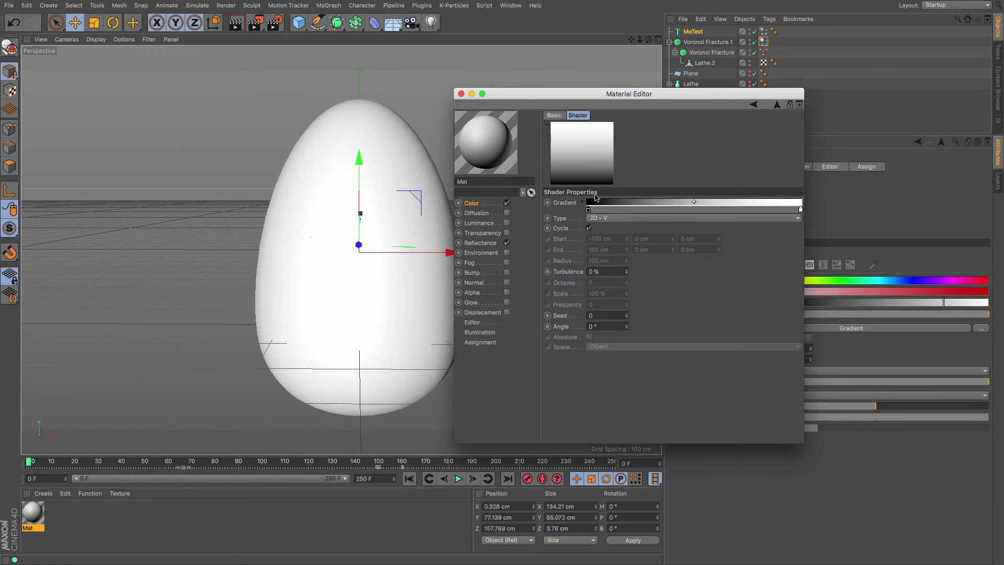
mouse_move(578, 96)
mouse_down()
mouse_move(500, 48)
mouse_move(595, 90)
mouse_up()
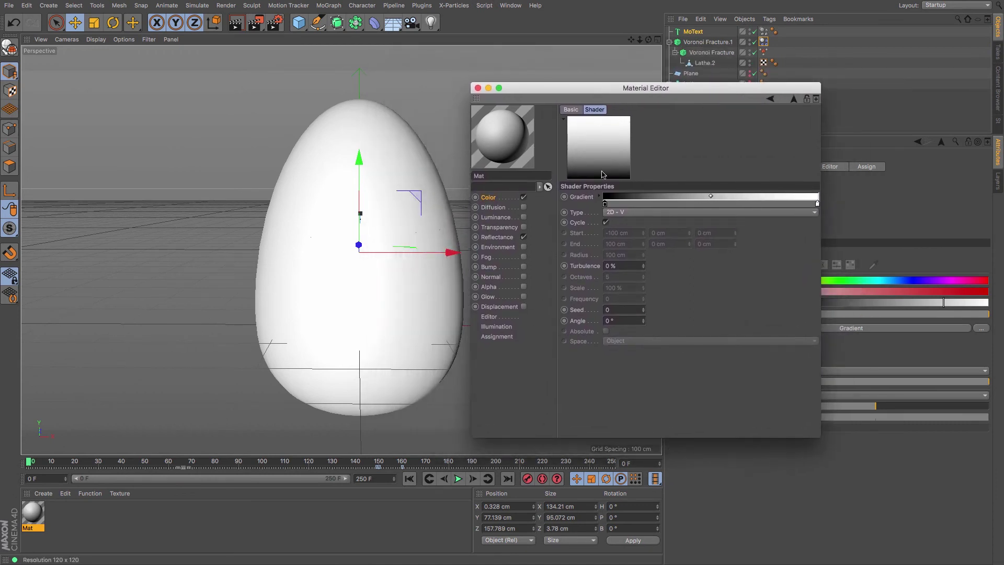
double_click(605, 204)
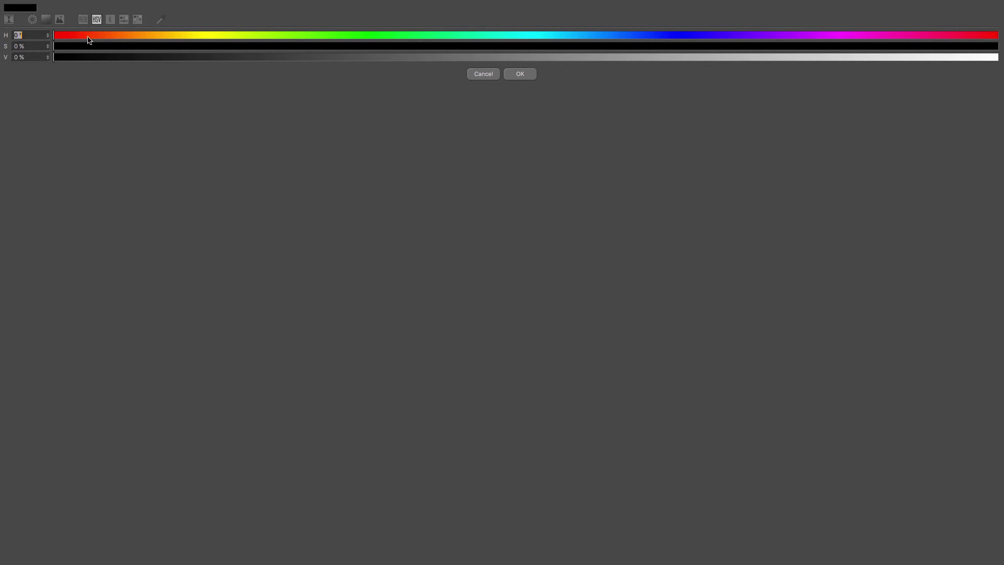
mouse_move(87, 37)
mouse_down()
mouse_move(552, 59)
mouse_move(671, 80)
mouse_up()
mouse_move(388, 51)
mouse_down()
mouse_move(539, 53)
mouse_move(767, 74)
mouse_move(802, 61)
mouse_move(1001, 63)
mouse_up()
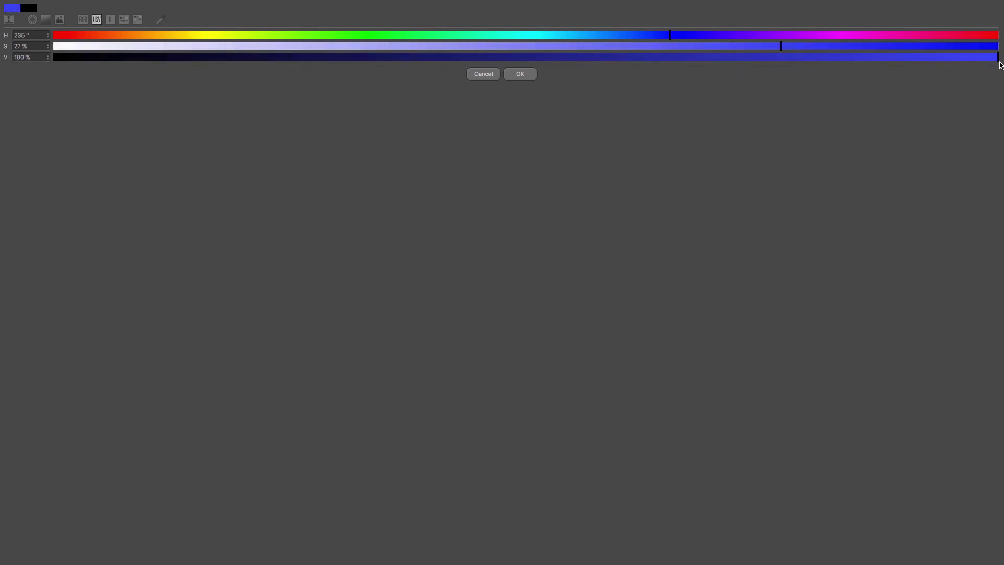
click(657, 35)
drag(648, 36, 638, 36)
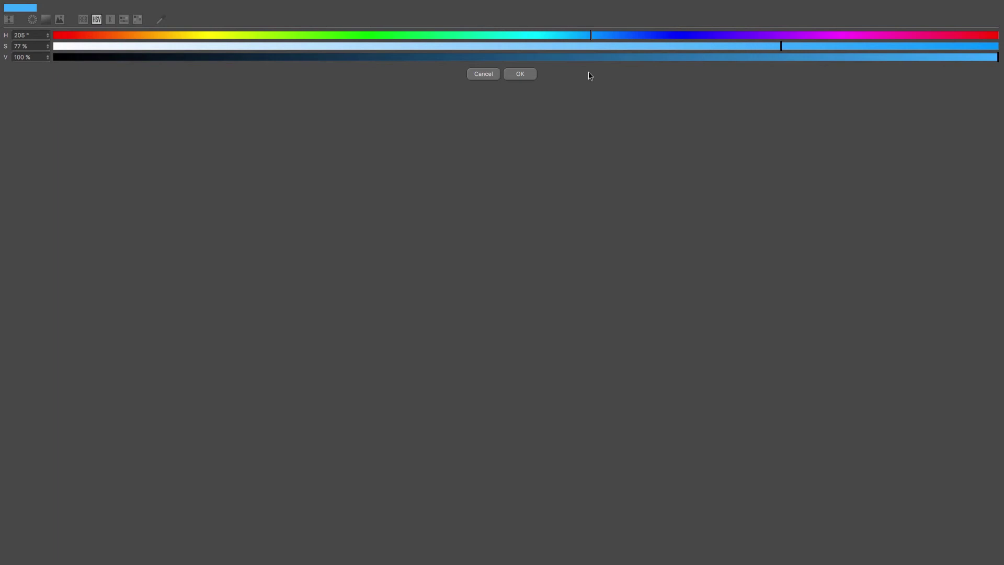
click(521, 74)
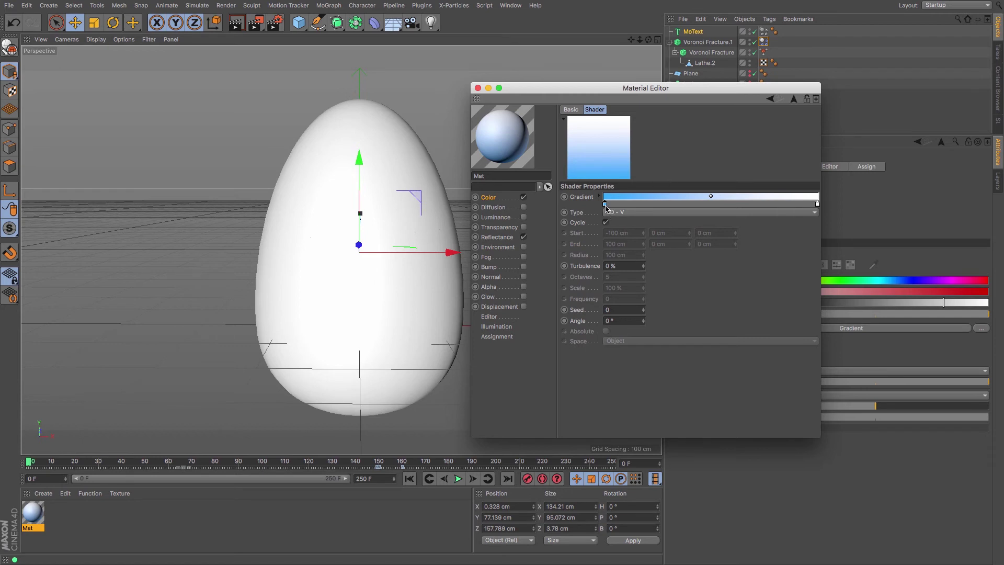
Replace the gradient's white end with a copy of the blue knot and add another blue knot slightly inward from each end.
ctrl+drag(605, 204, 813, 256)
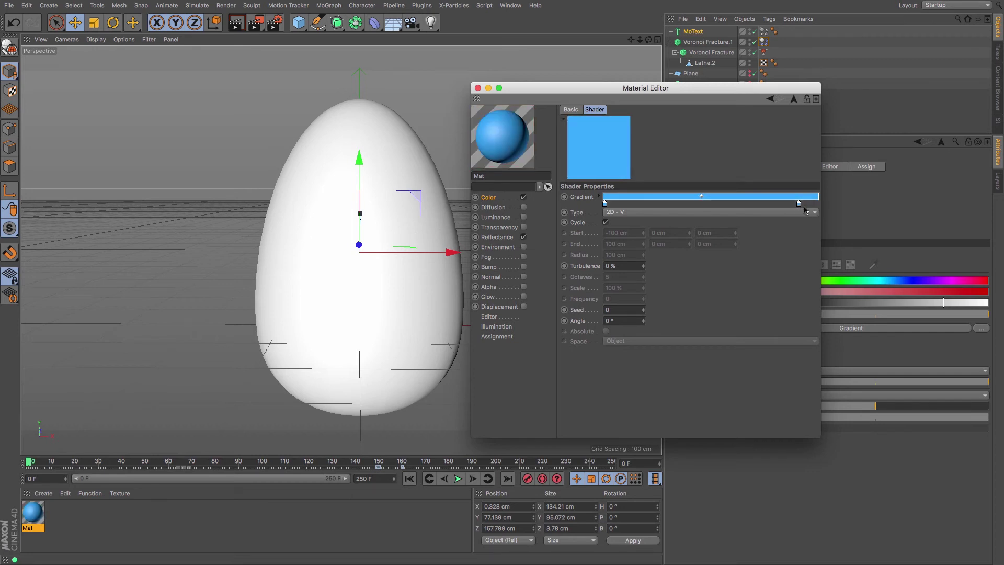
drag(800, 207, 818, 205)
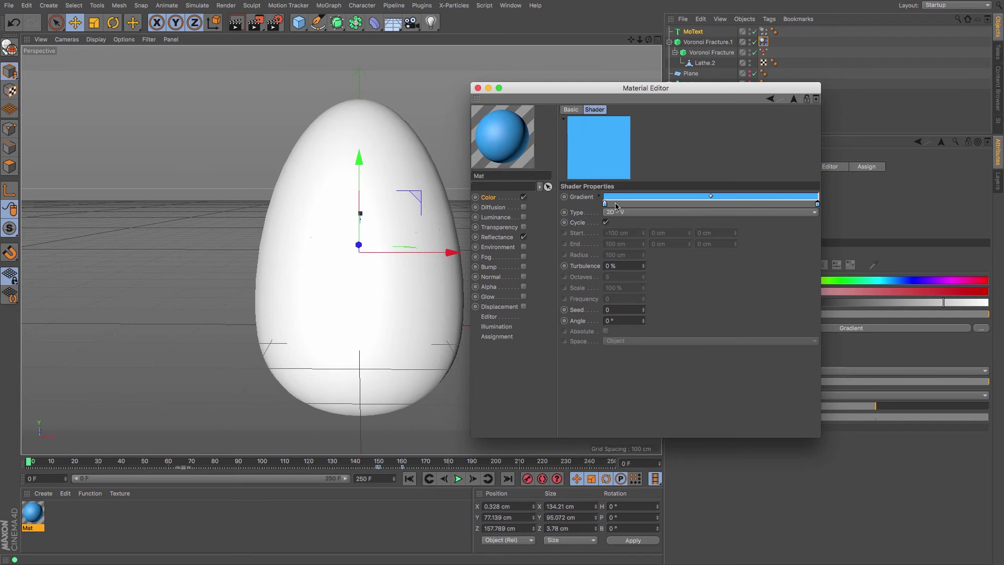
click(801, 207)
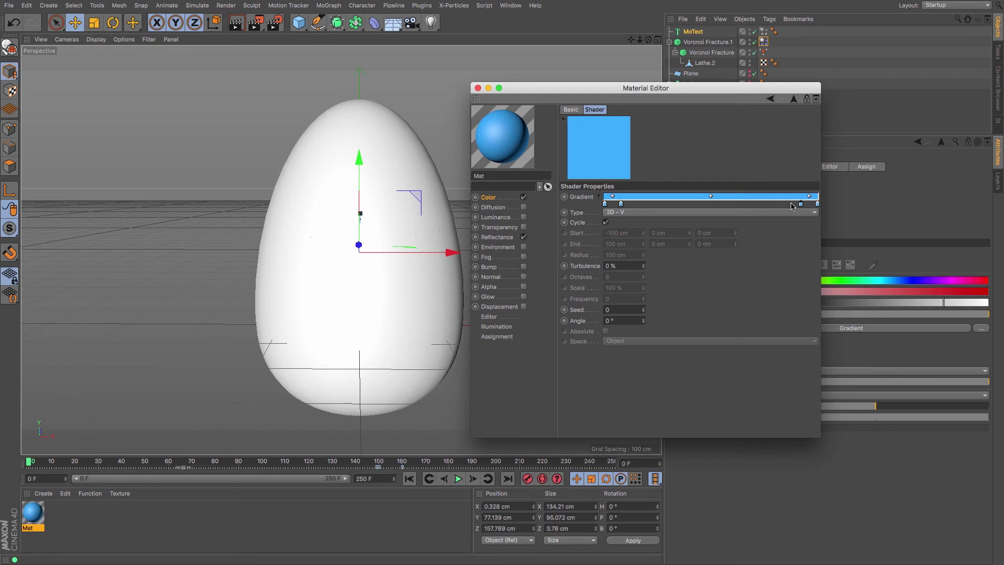
Add a gradient knot just inside the upper blue band and color it mint green with H 152°, S 38% and V 100%.
double_click(791, 204)
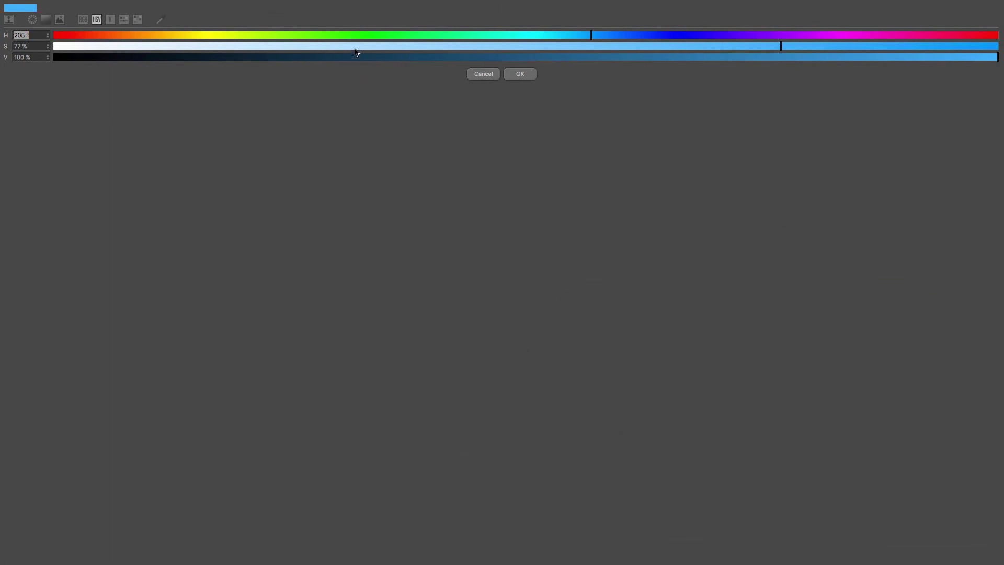
drag(475, 36, 453, 36)
drag(530, 46, 501, 49)
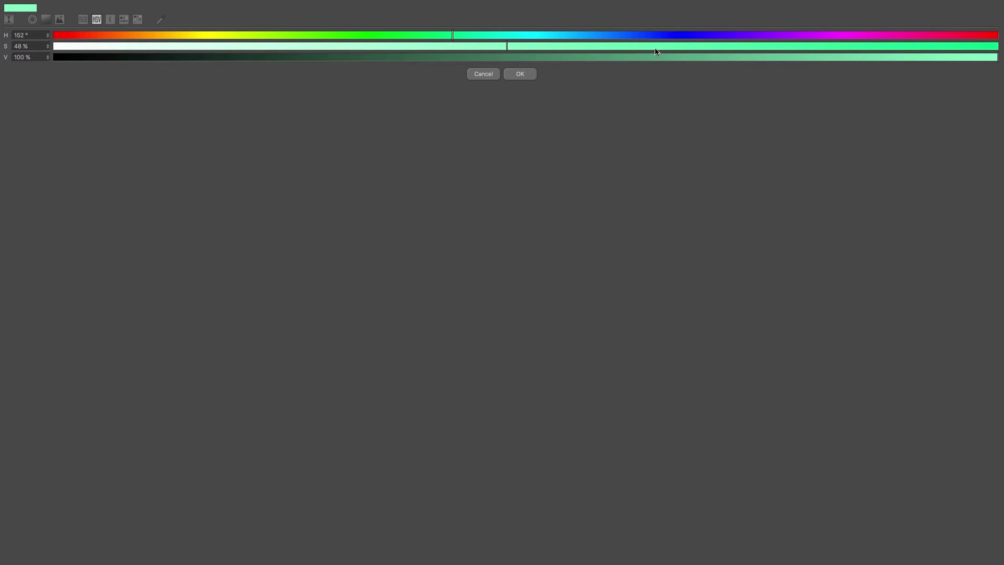
click(412, 46)
click(511, 77)
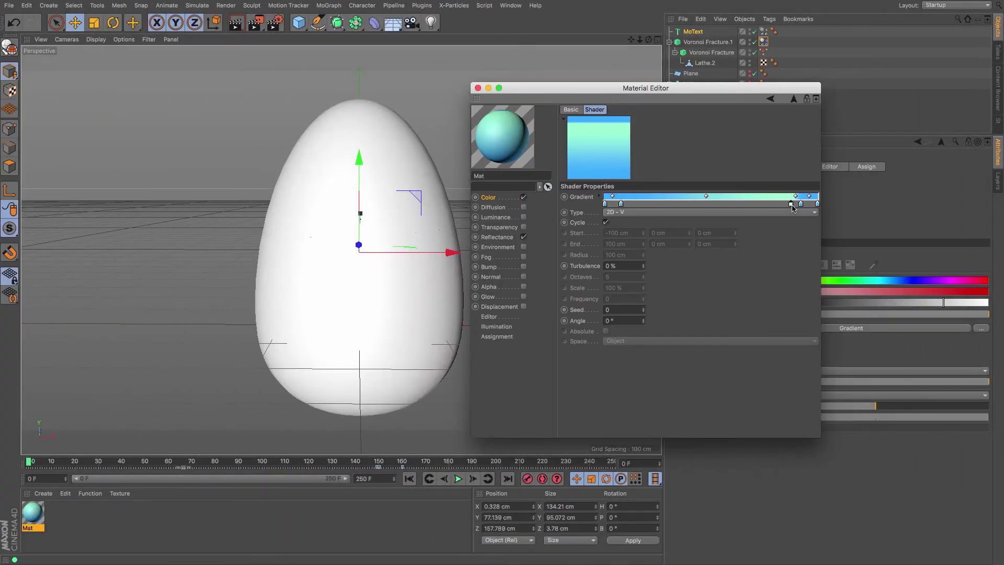
Copy and position the green knots to form hard-edged green bands against the blue at both ends of the gradient.
ctrl+drag(791, 204, 767, 204)
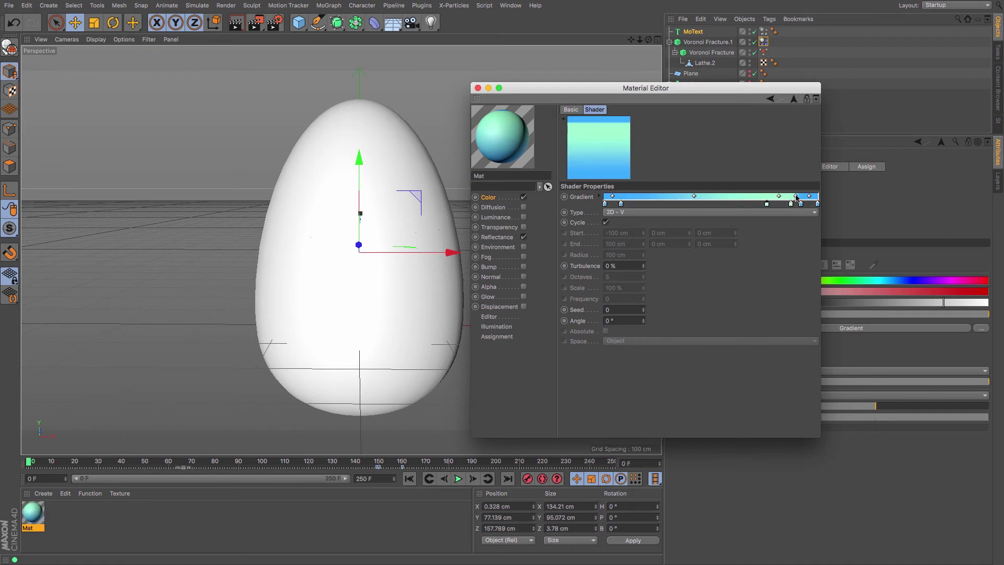
drag(793, 204, 797, 207)
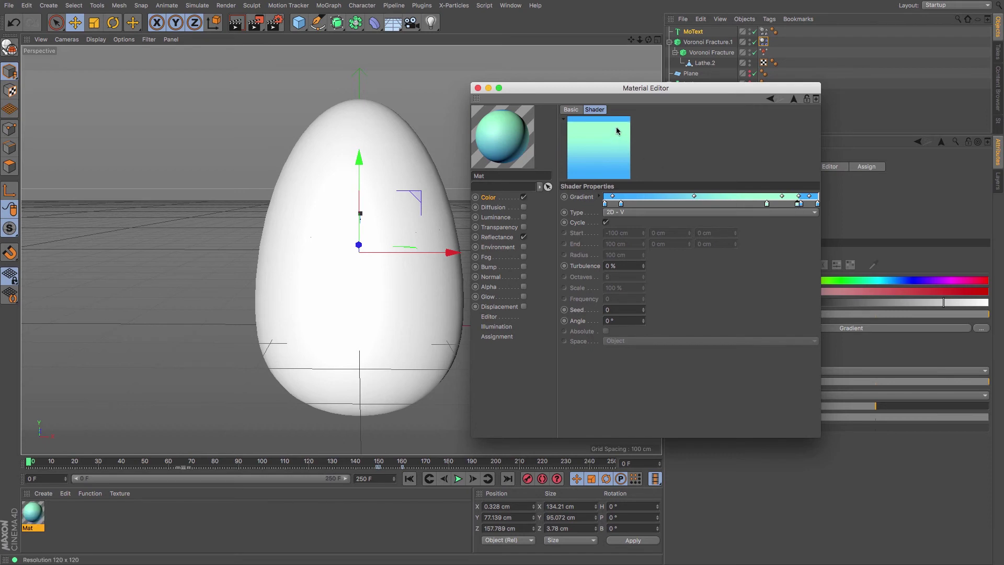
drag(797, 206, 800, 206)
ctrl+drag(768, 205, 627, 211)
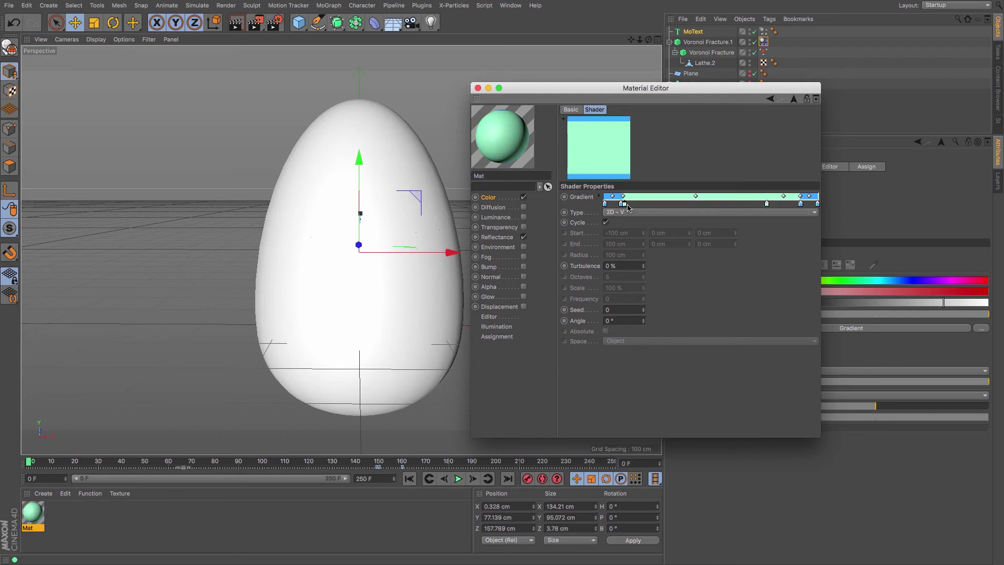
ctrl+drag(627, 207, 696, 206)
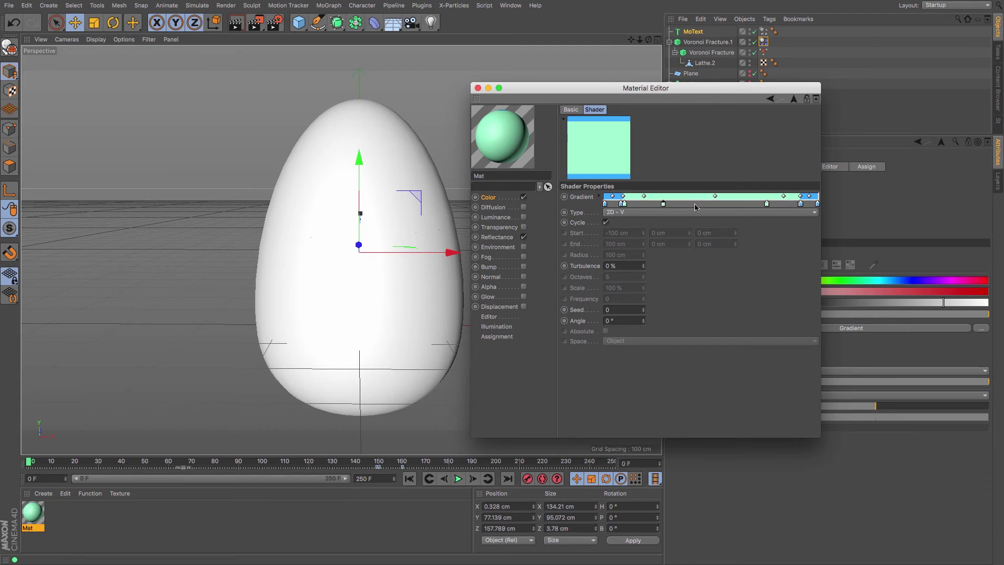
Add a pink knot with H 0°, S 38% and V 100% and copy it to fill the area between the green bands.
double_click(696, 205)
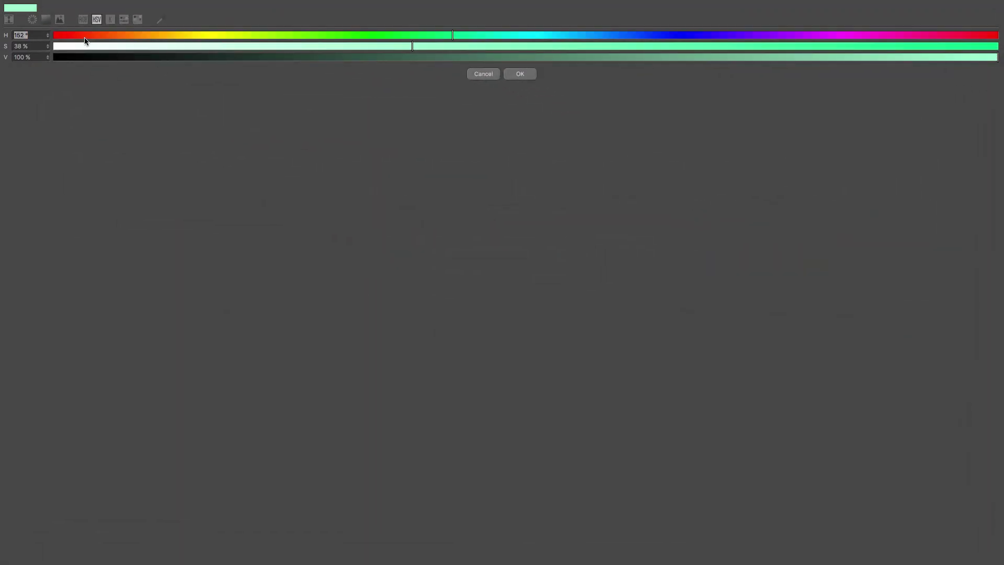
click(85, 36)
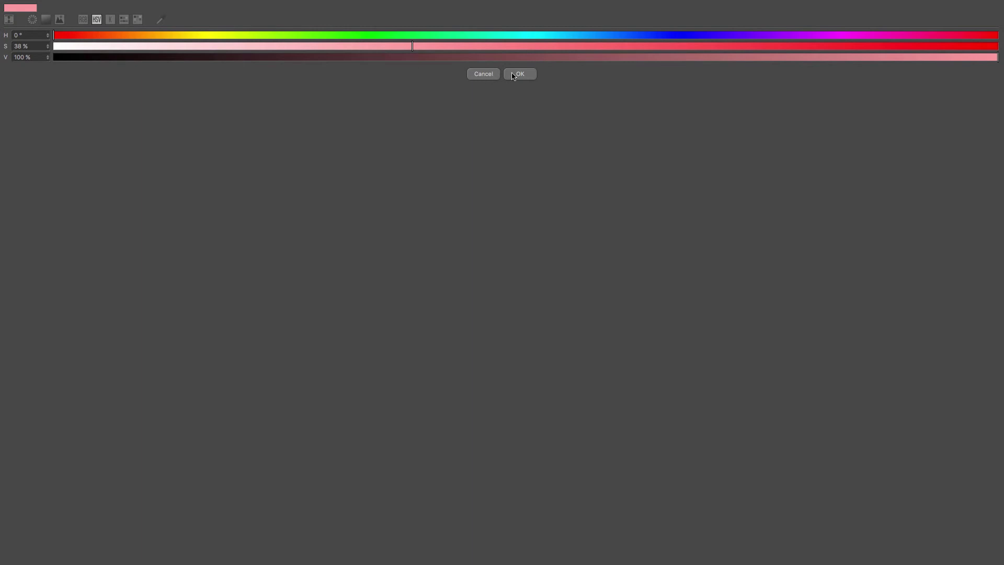
click(519, 74)
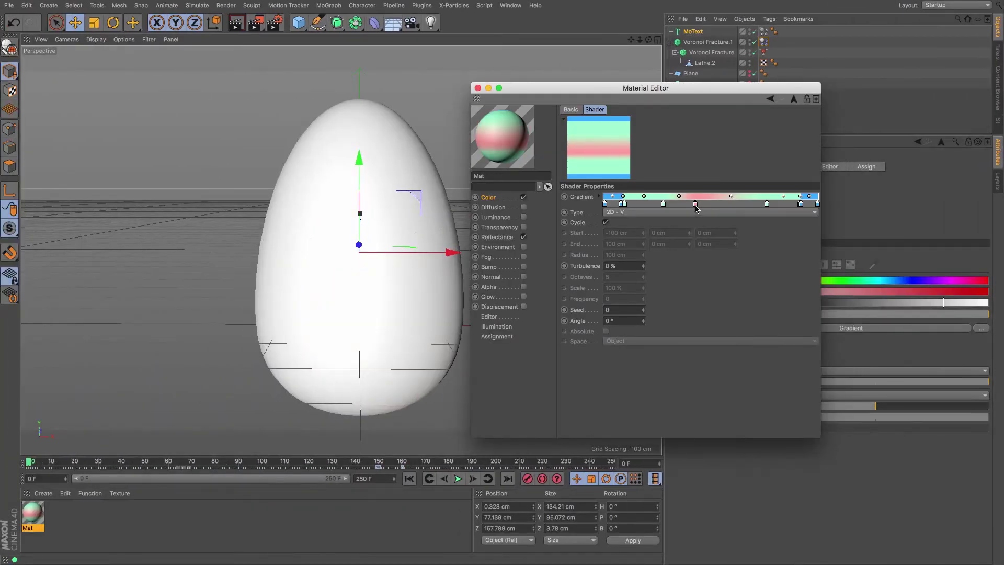
ctrl+drag(696, 208, 764, 210)
click(693, 206)
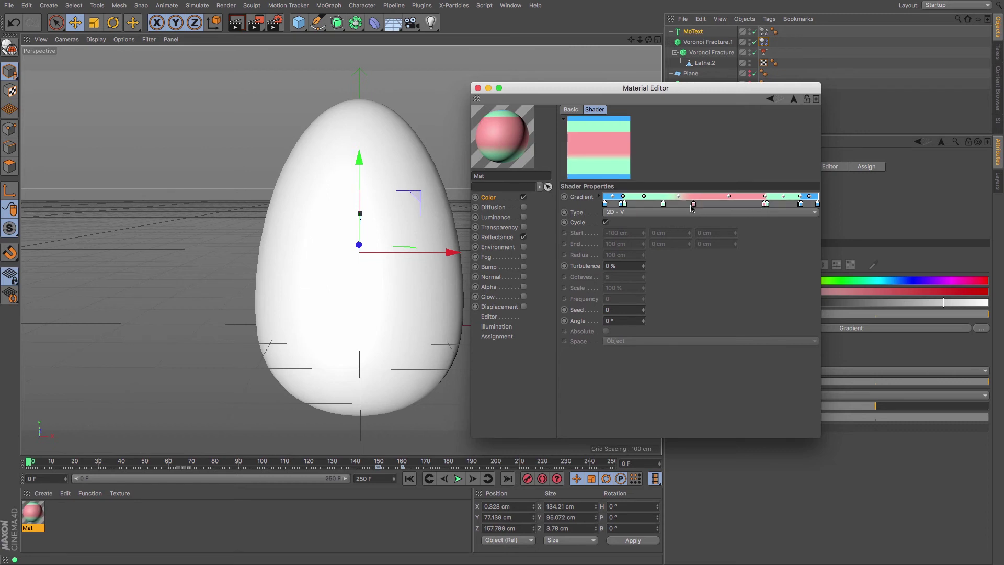
drag(692, 208, 663, 208)
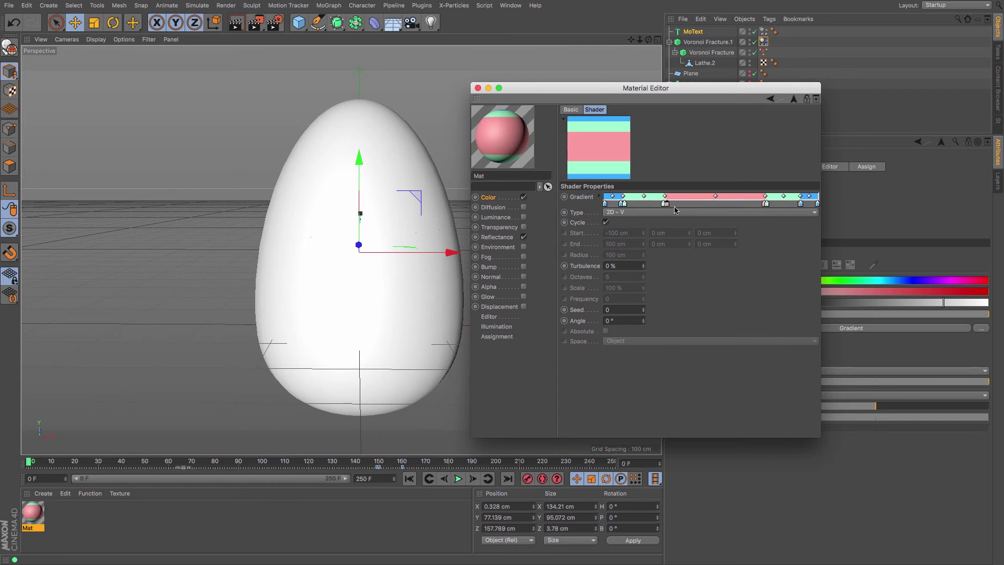
Add two pink knots around the gradient's middle and a yellow knot between them, forming a hard-edged yellow band.
click(701, 207)
click(729, 207)
drag(730, 209, 733, 209)
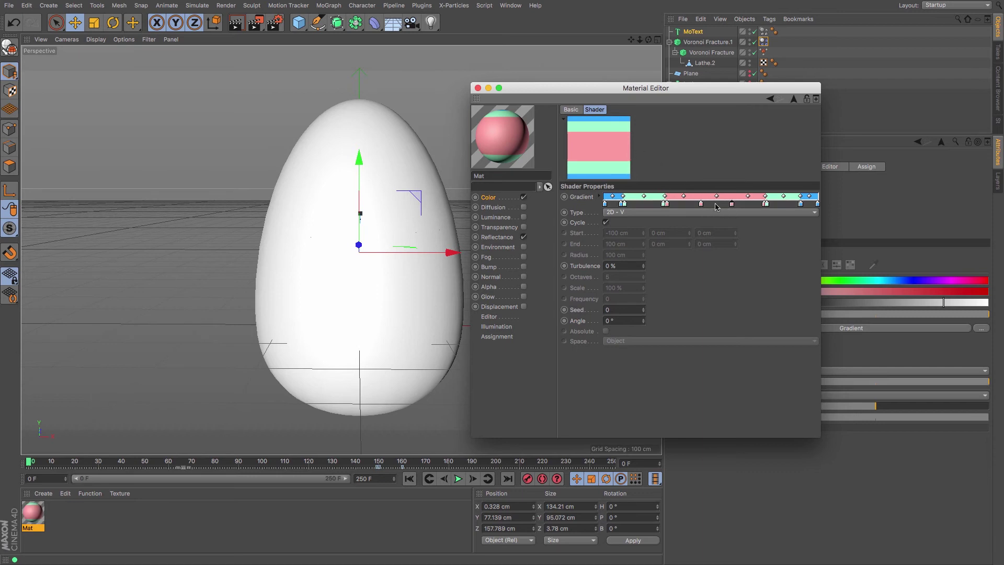
double_click(717, 204)
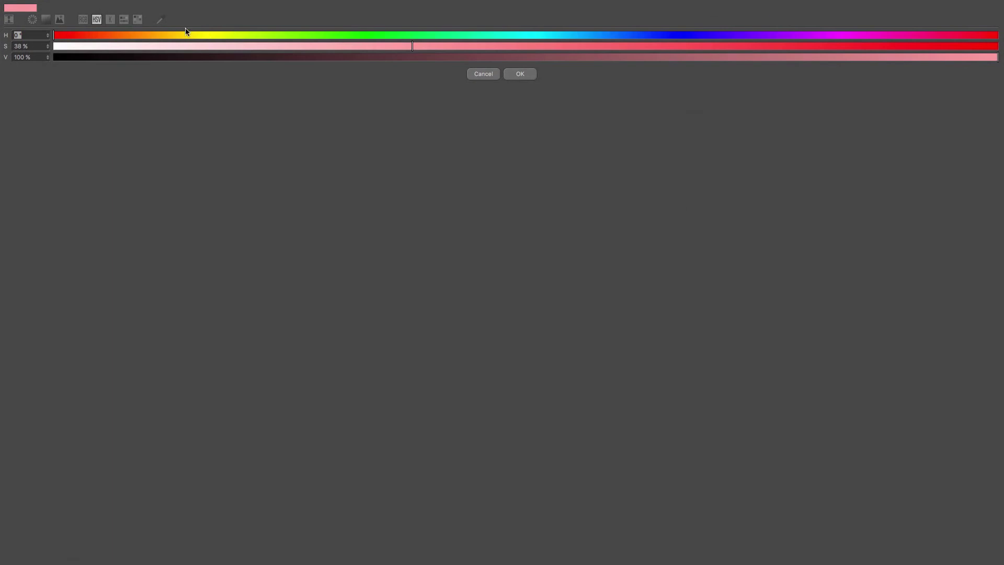
click(206, 36)
click(518, 74)
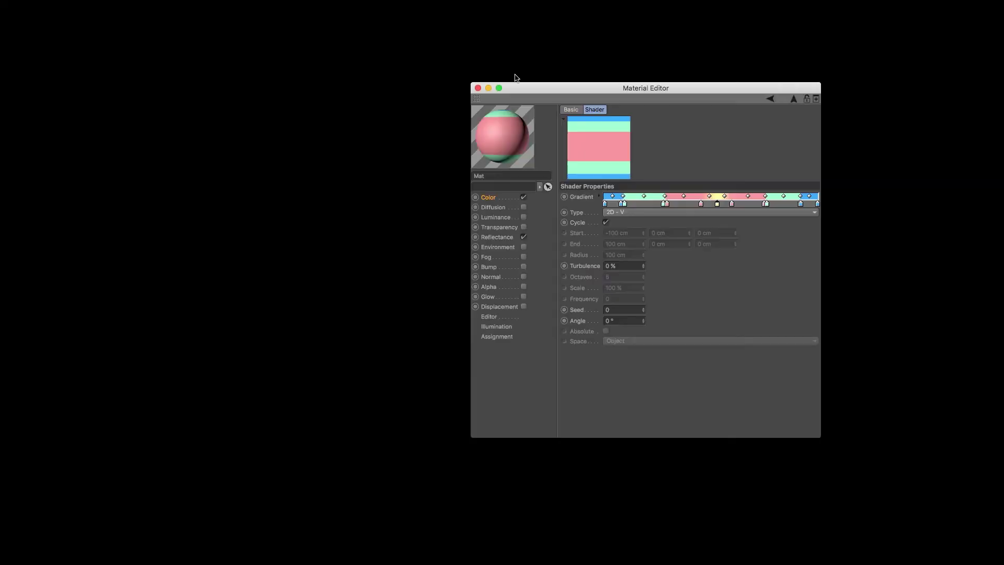
mouse_move(718, 206)
mouse_down()
mouse_move(731, 210)
mouse_move(706, 207)
mouse_up()
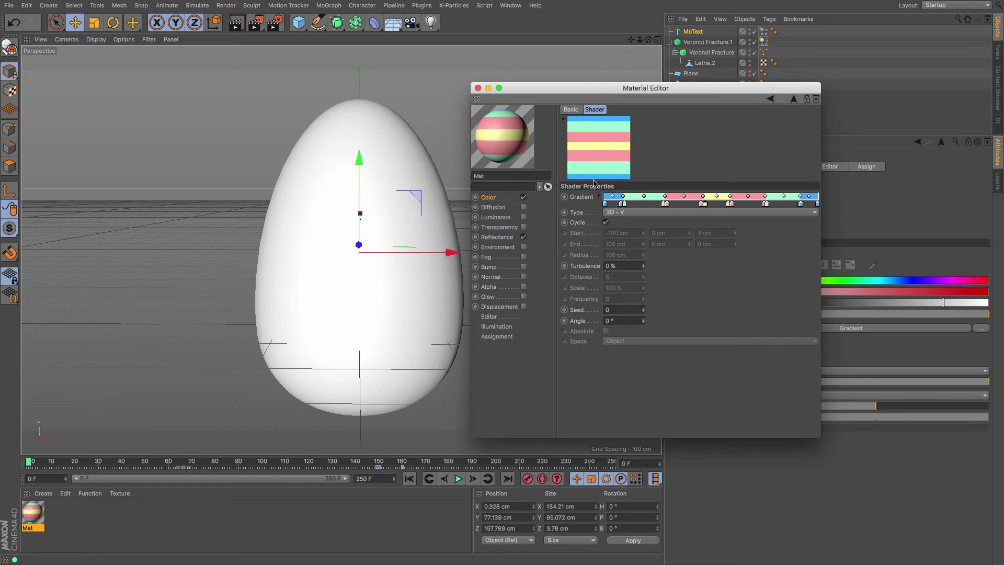
Set the material's default specular to 10% strength and 80% width in its reflectance settings.
click(505, 238)
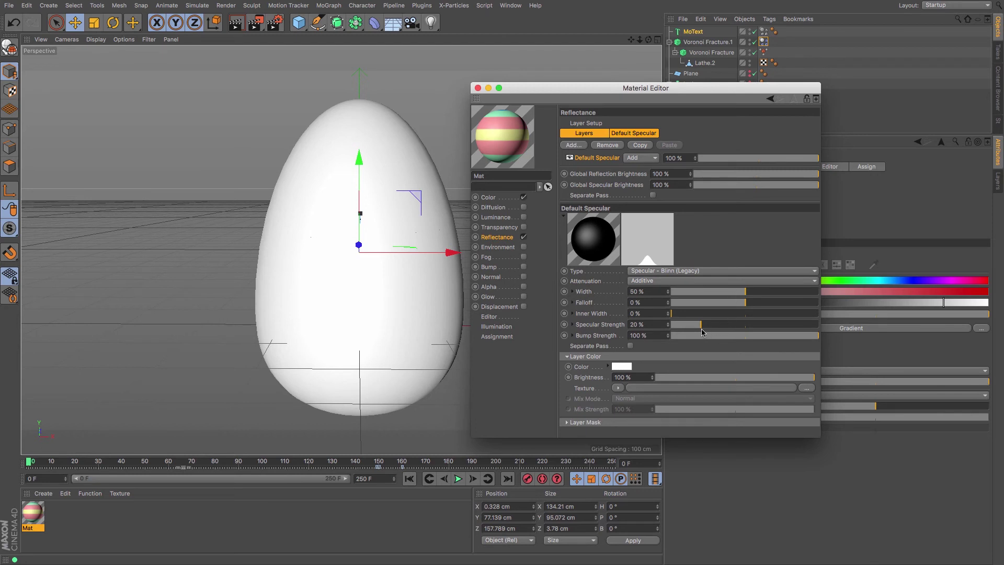
drag(700, 325, 686, 330)
drag(748, 294, 790, 298)
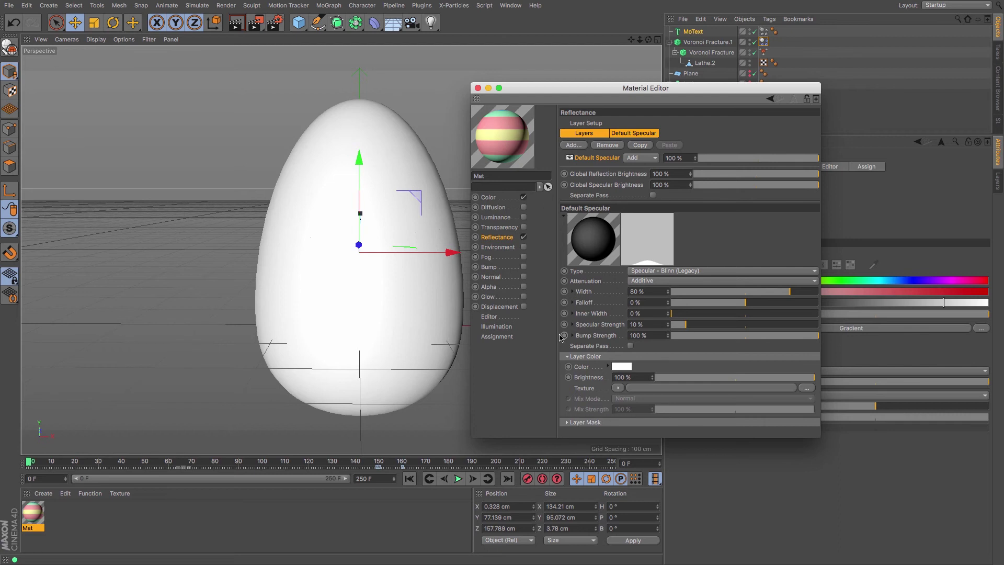
Mask the default specular layer with a Noise texture and set its noise type to FBM.
click(566, 423)
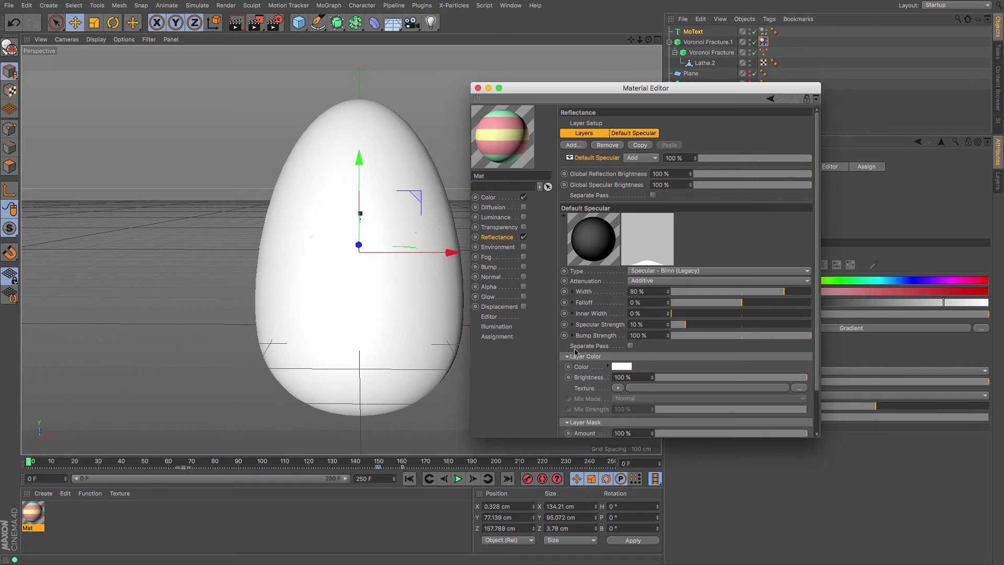
scroll(743, 377, down, 2)
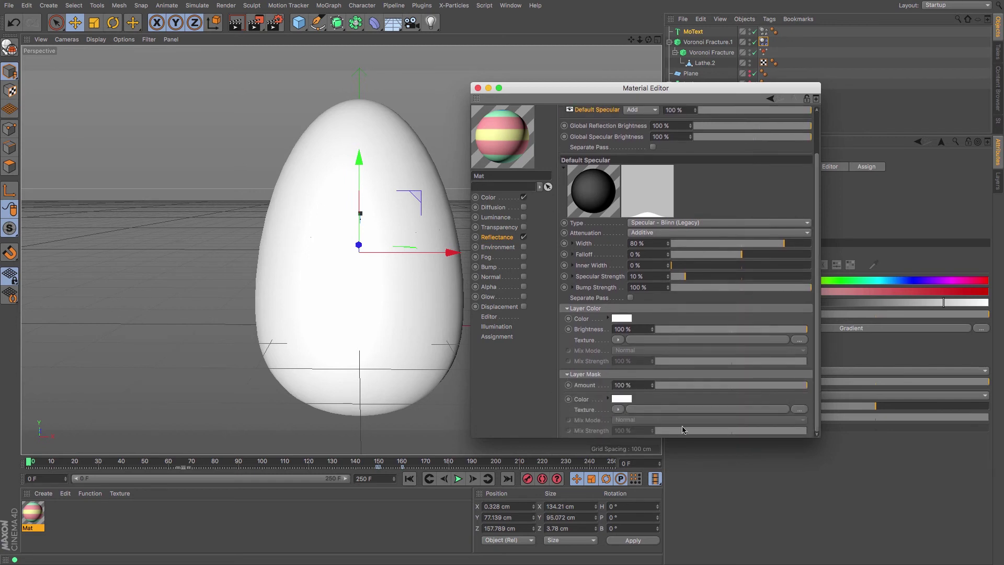
click(619, 410)
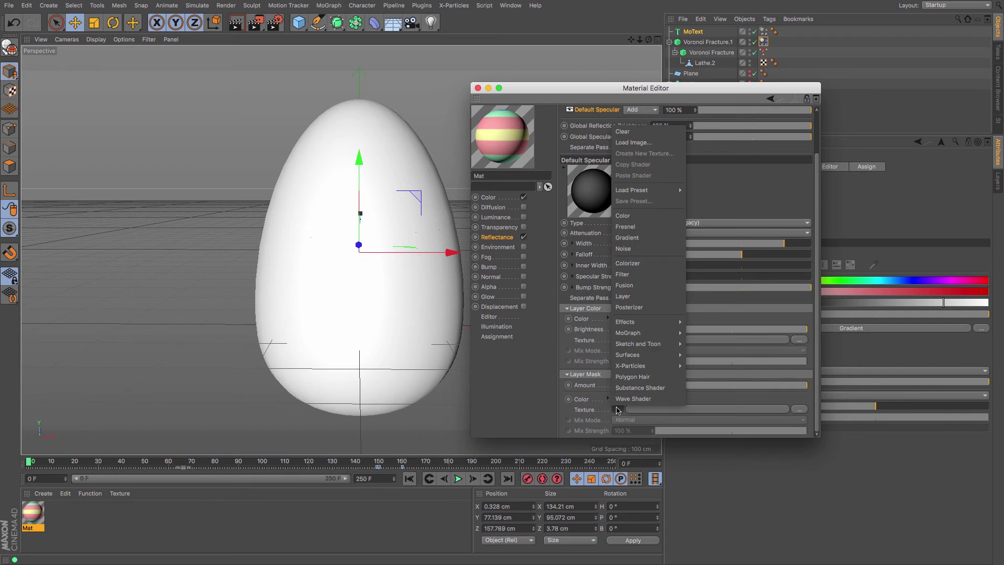
click(622, 250)
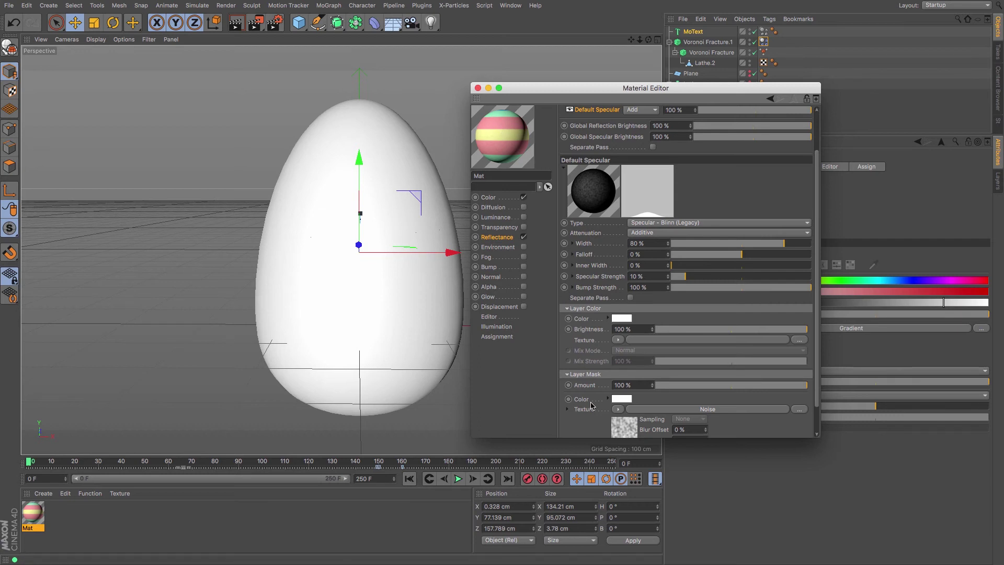
click(624, 427)
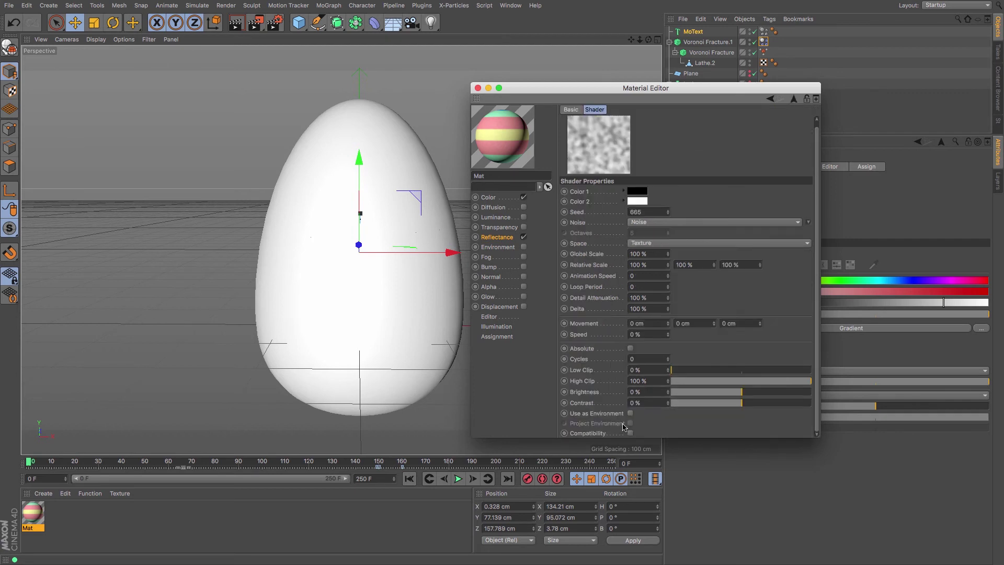
click(648, 222)
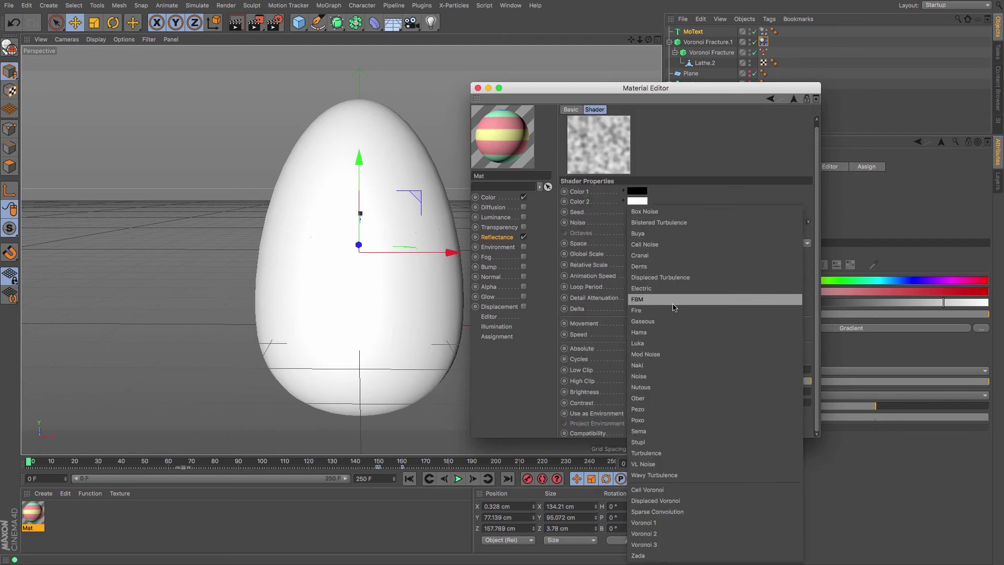
click(644, 299)
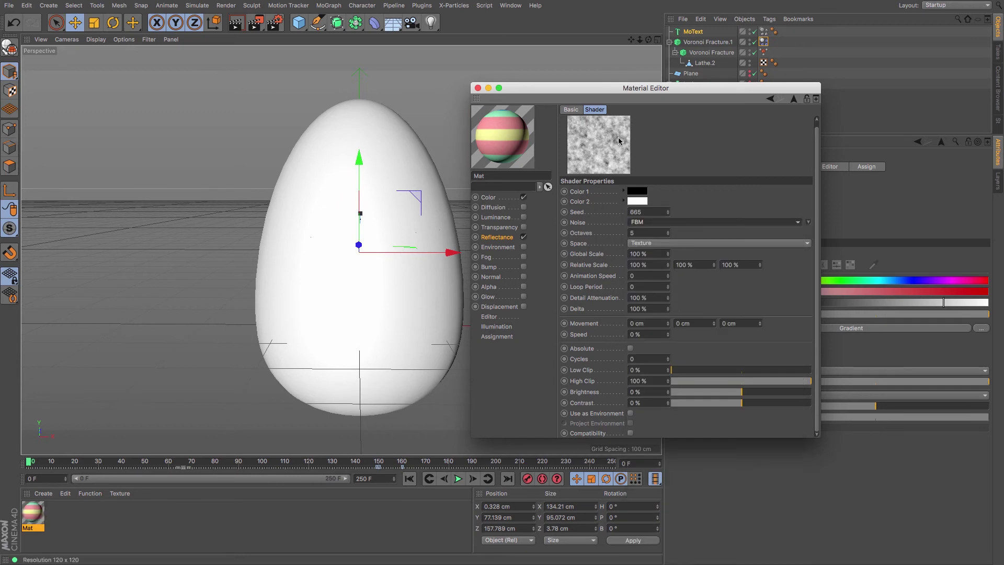
click(487, 198)
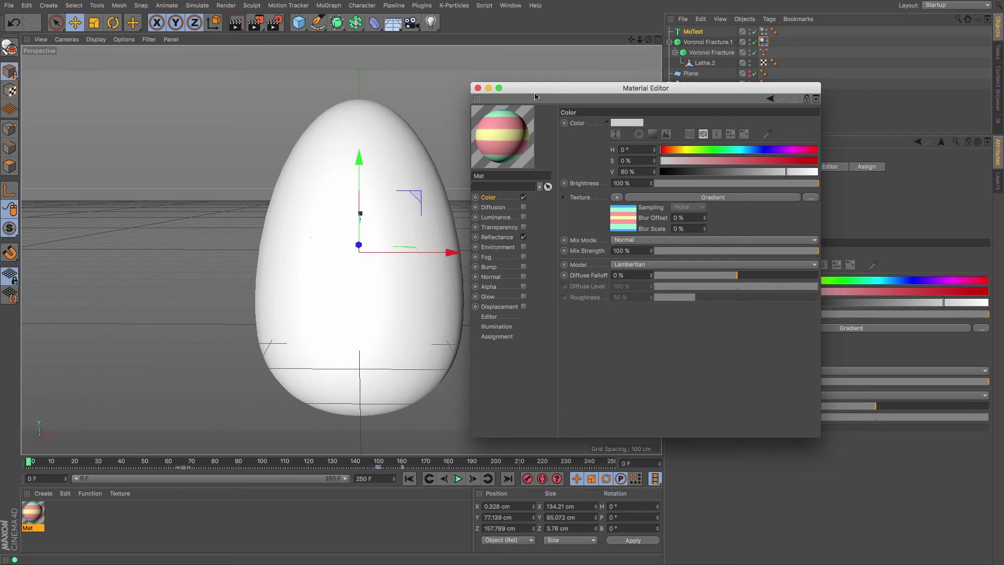
Apply the striped material to the egg's Voronoi Fracture.1 object.
drag(535, 91, 710, 172)
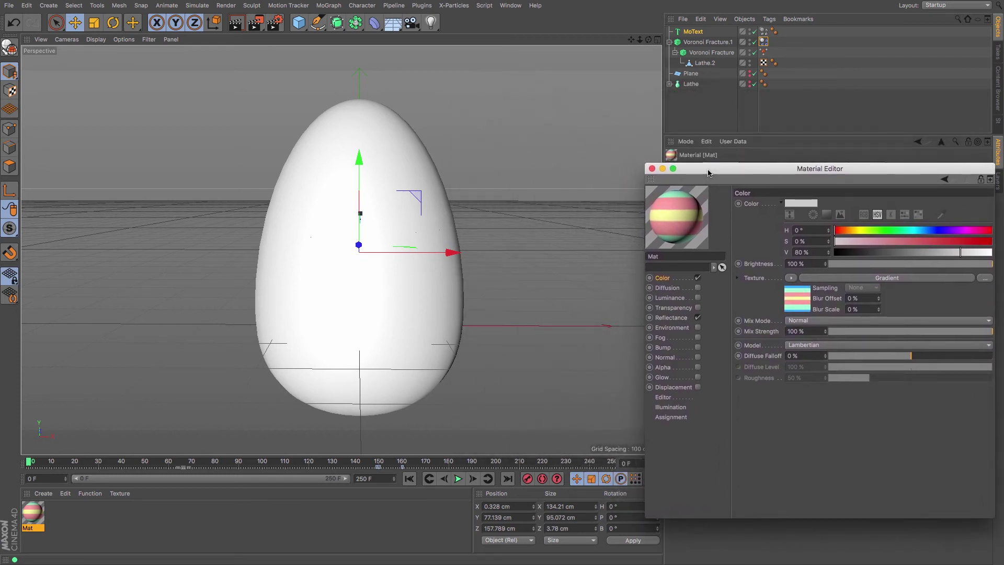
click(241, 356)
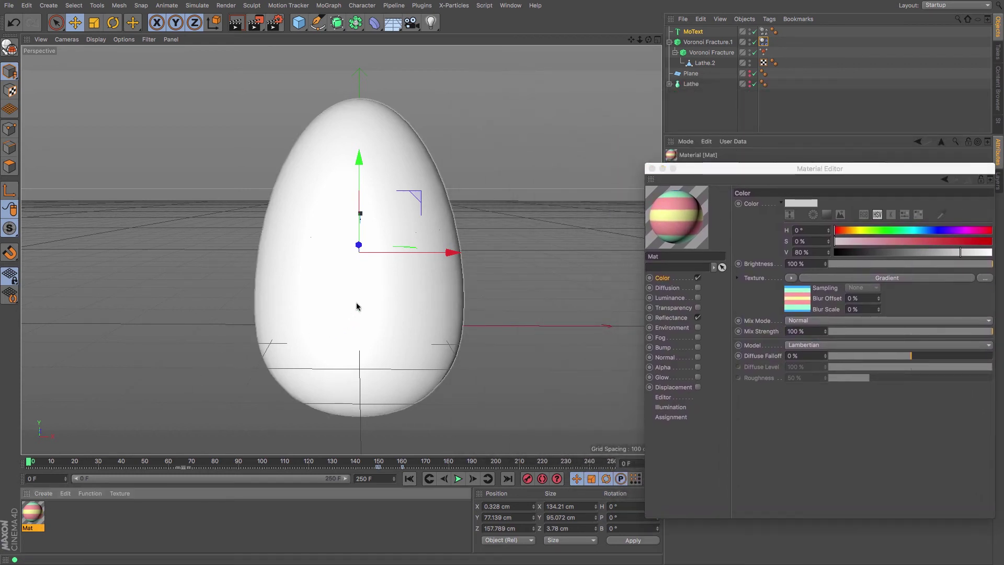
drag(357, 306, 343, 327)
drag(761, 179, 418, 439)
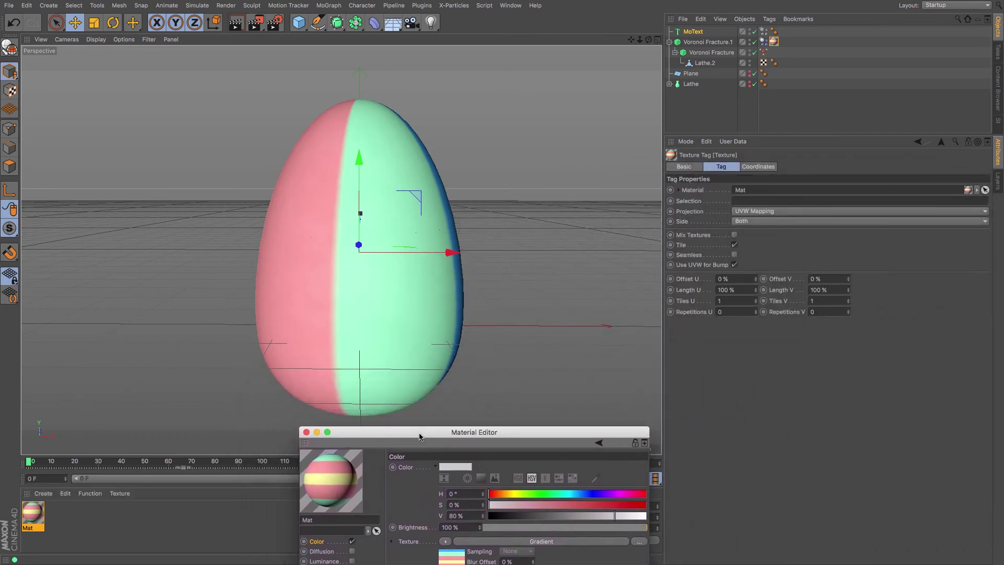
Set the egg's texture projection to Cylindrical, with Offset V 30% and Length V 166%.
click(775, 43)
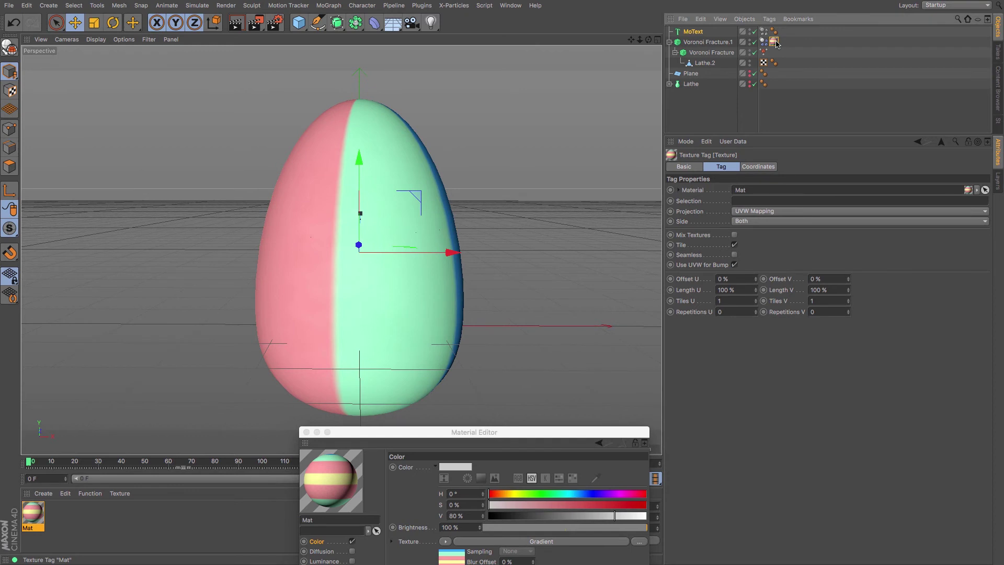
click(780, 211)
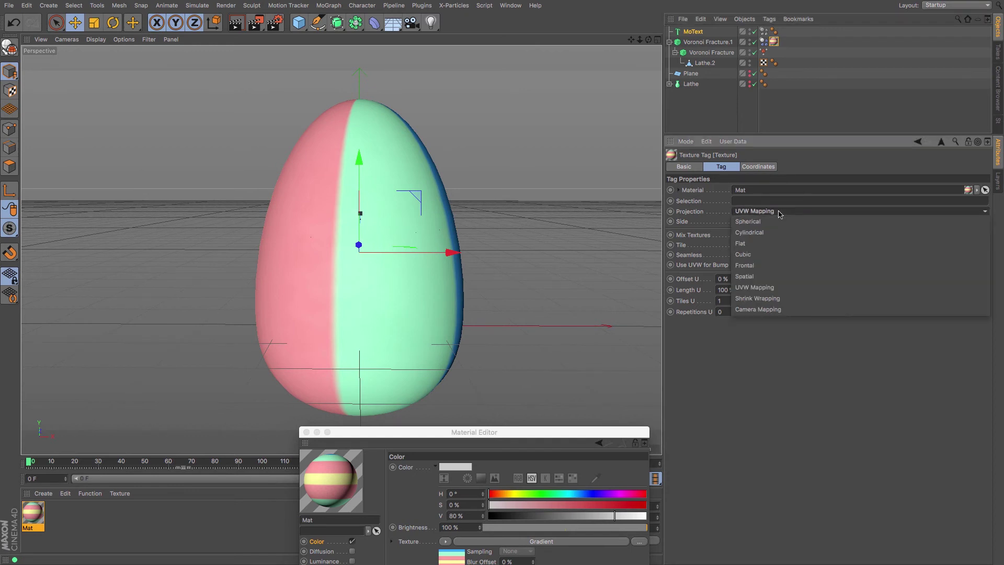
click(770, 236)
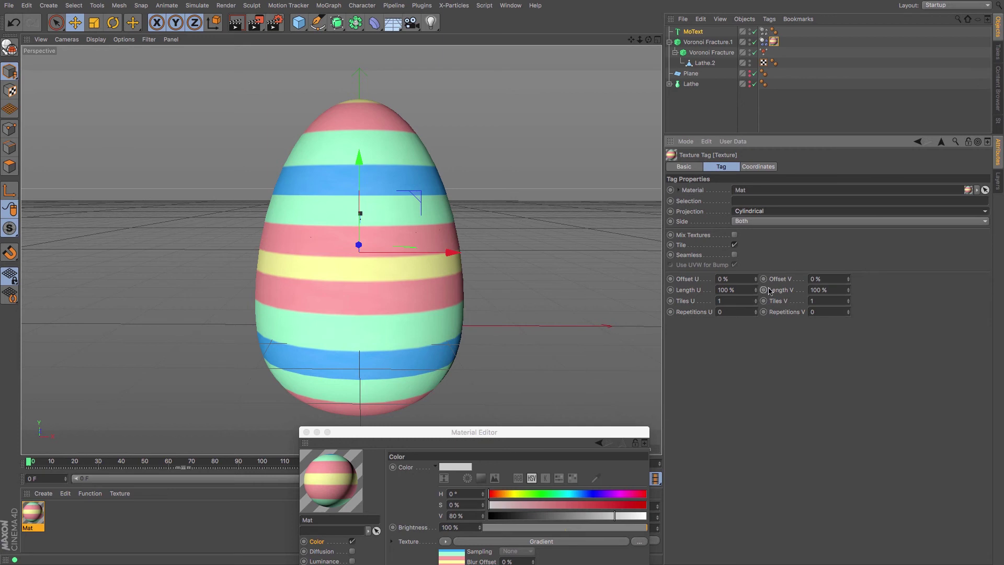
drag(849, 289, 848, 266)
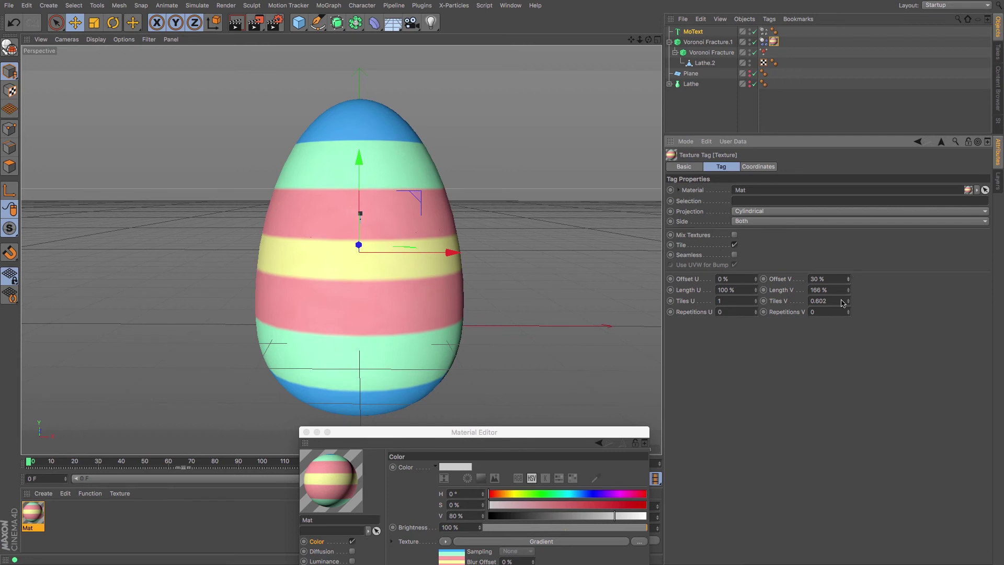
Render the current view to inspect the striped material on the egg.
drag(513, 433, 719, 257)
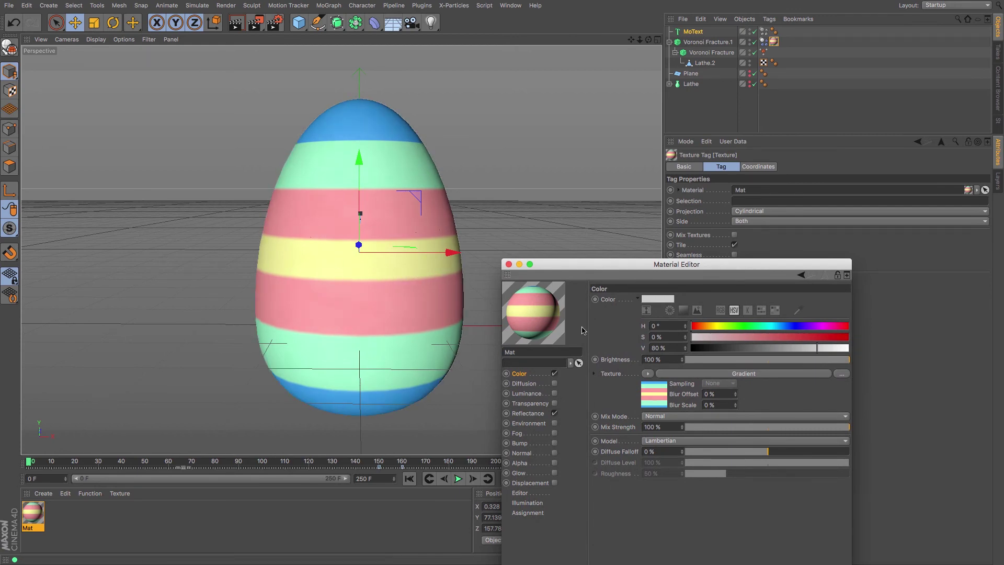
drag(565, 264, 600, 151)
click(234, 29)
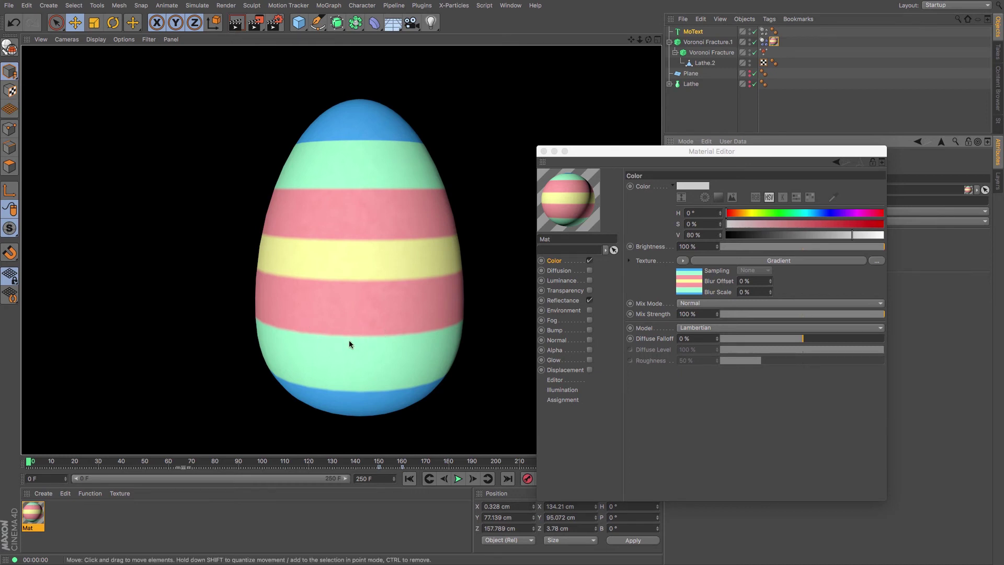
Enable the material's bump channel with an FBM-type Noise texture and render the view to preview it.
drag(653, 152, 616, 85)
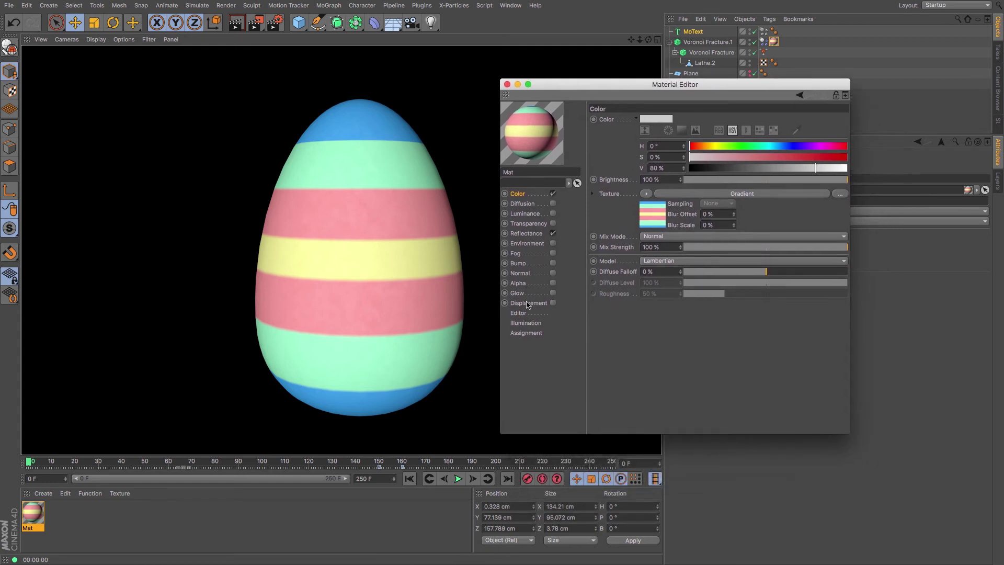
click(519, 264)
click(554, 263)
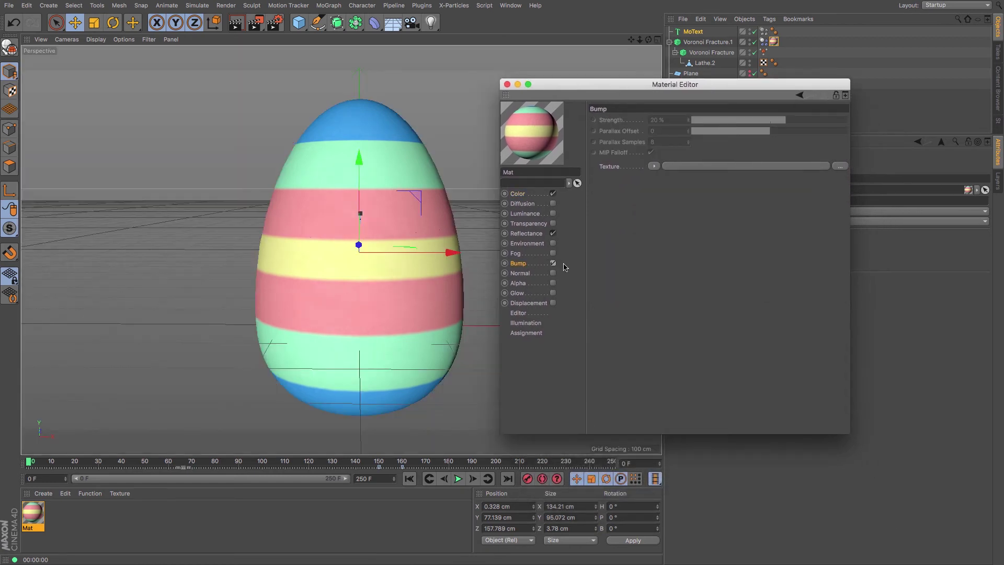
click(654, 166)
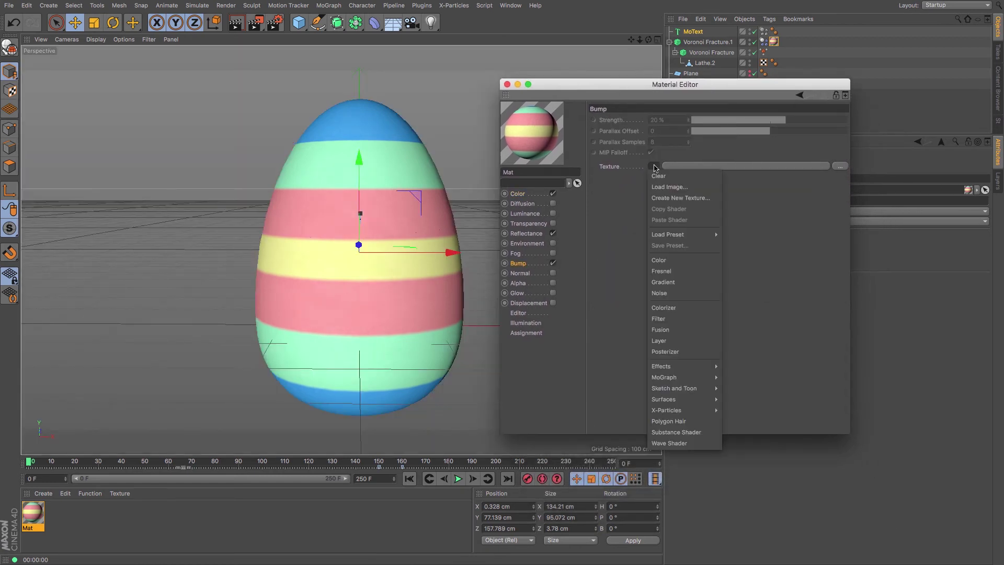
click(669, 294)
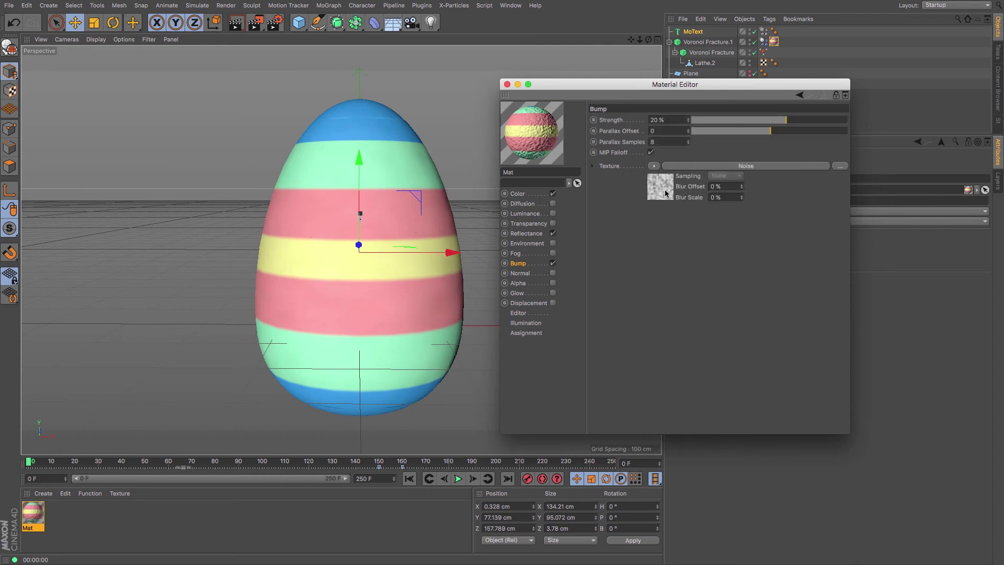
click(665, 194)
click(680, 225)
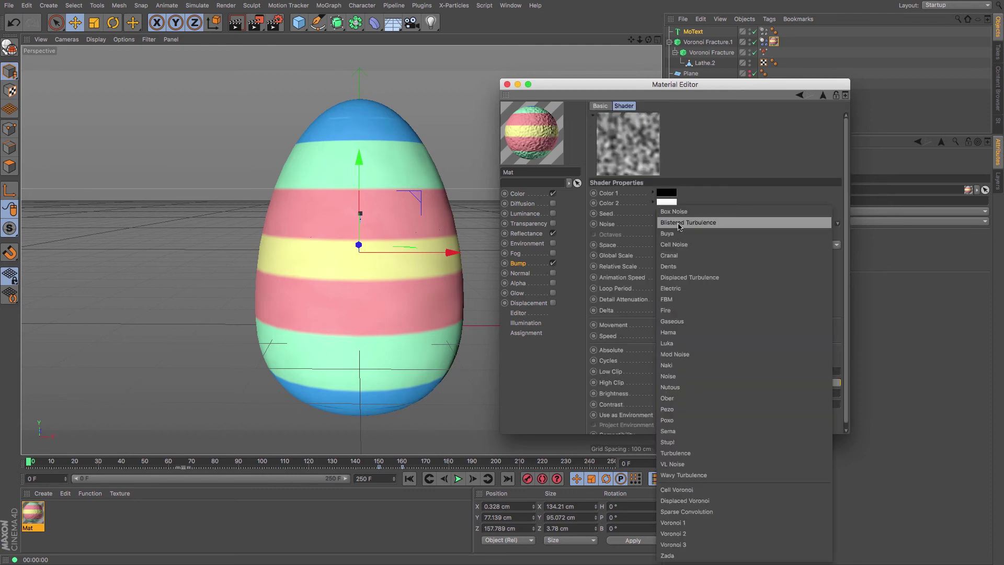
click(695, 299)
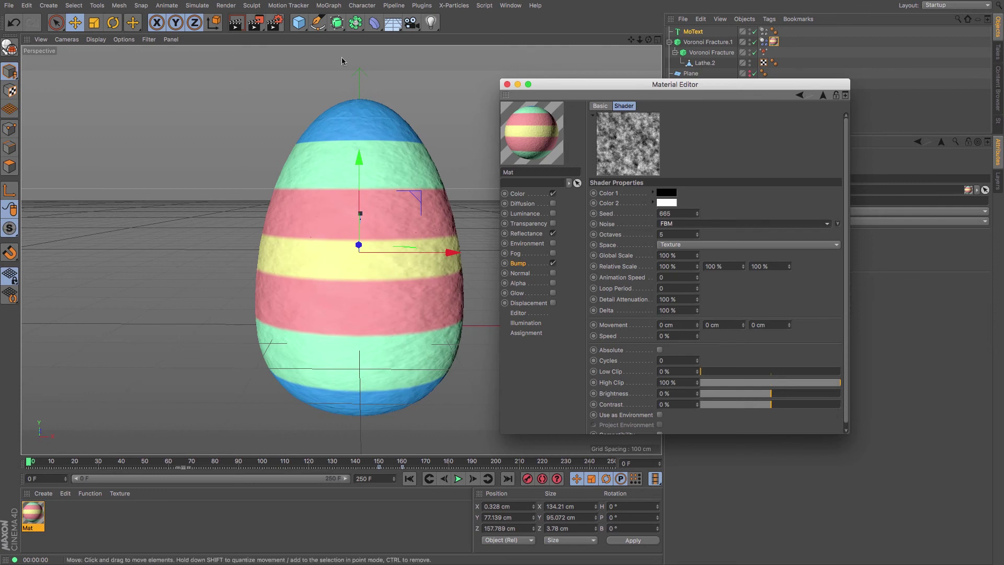
click(240, 27)
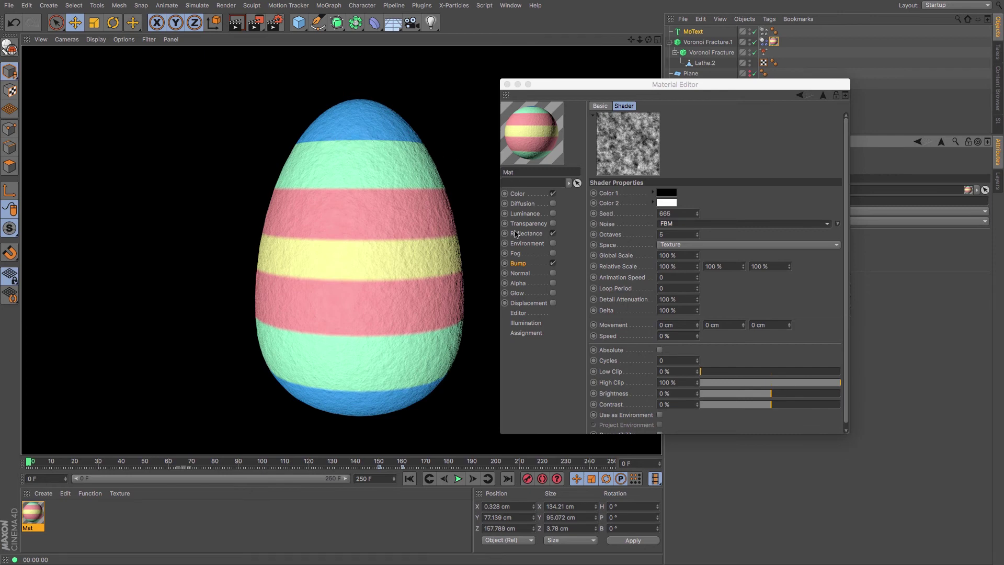
Set the bump strength to 7% and parallax offset to 15, and render the egg again.
click(518, 264)
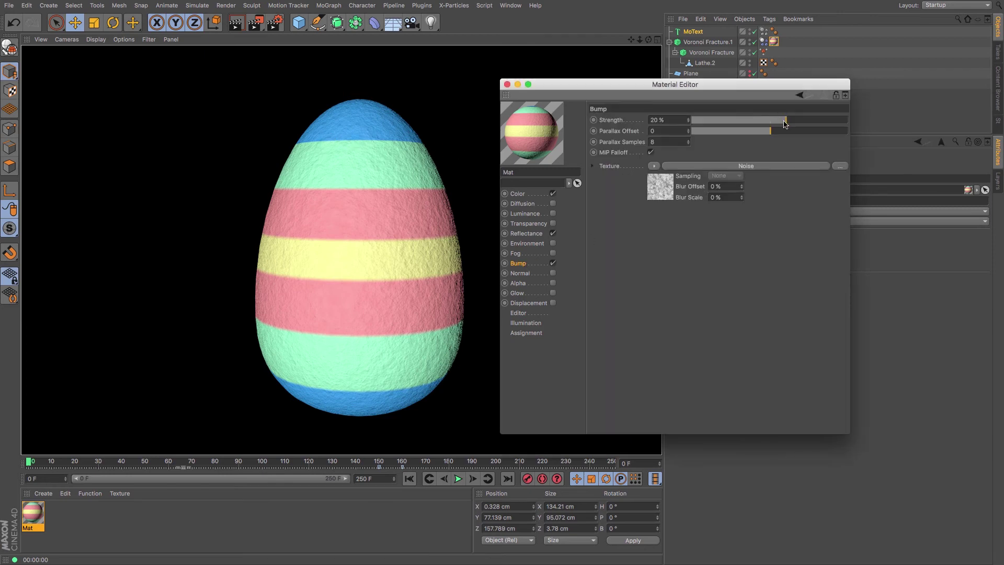
drag(785, 124, 777, 124)
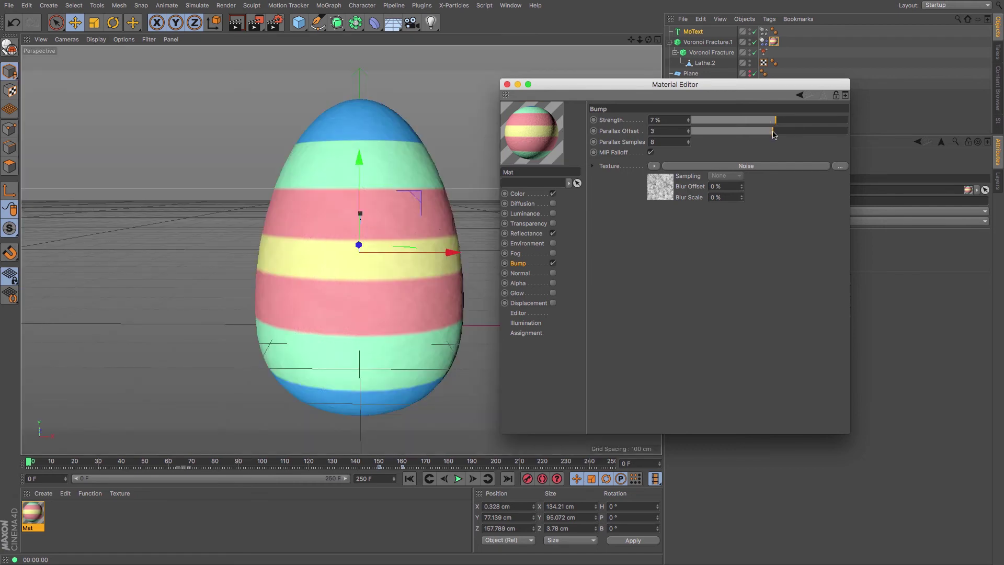
drag(779, 135, 782, 135)
click(237, 24)
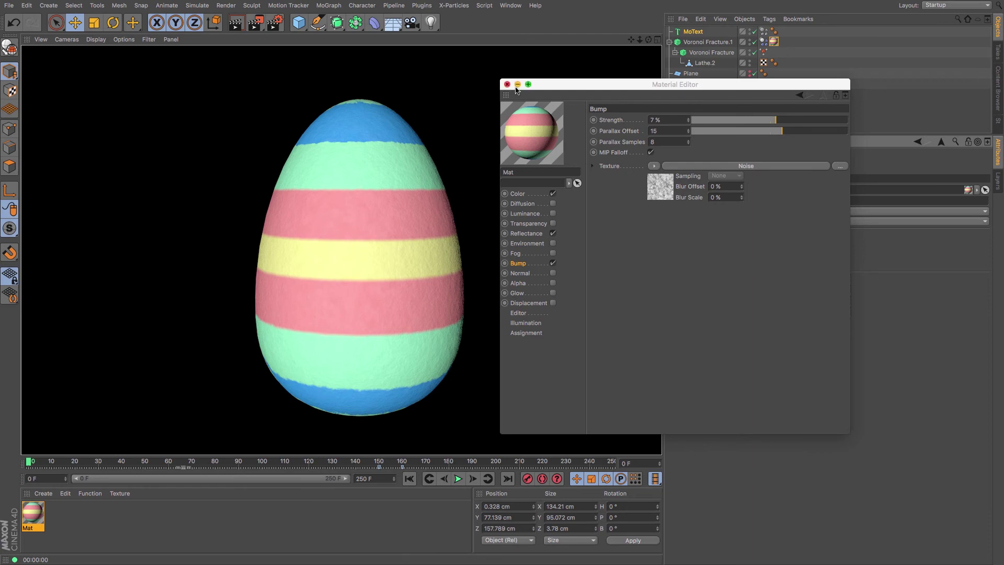
Adjust the egg's texture tag to Offset V 36% and Length V 182%, render the view, and close the material editor.
drag(542, 88, 690, 422)
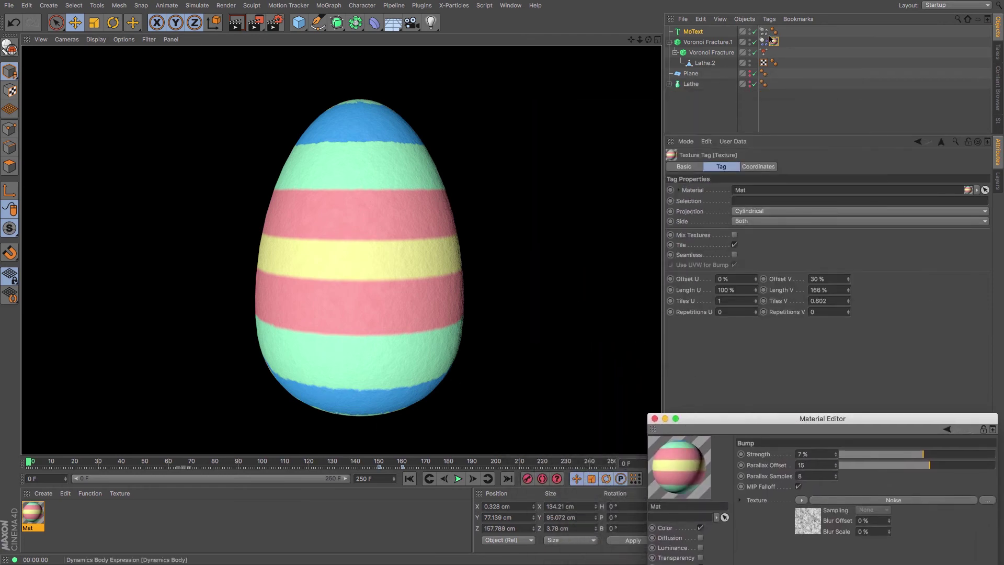
click(843, 195)
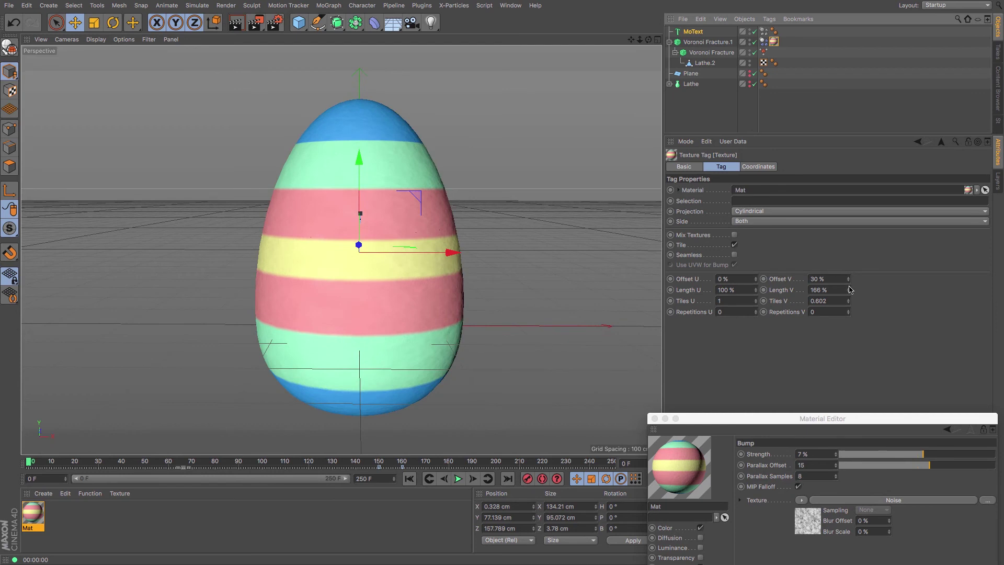
drag(849, 292, 850, 281)
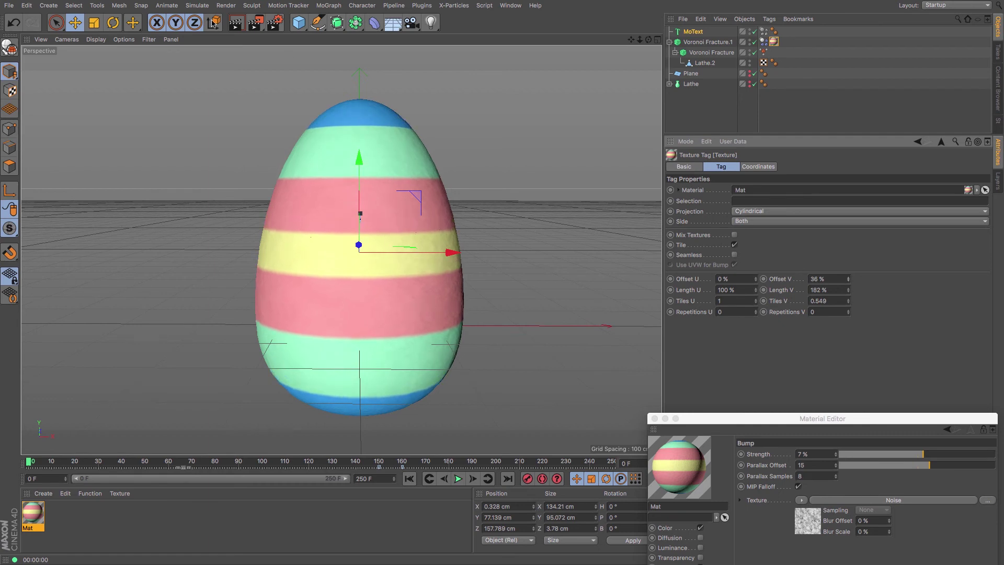
click(238, 25)
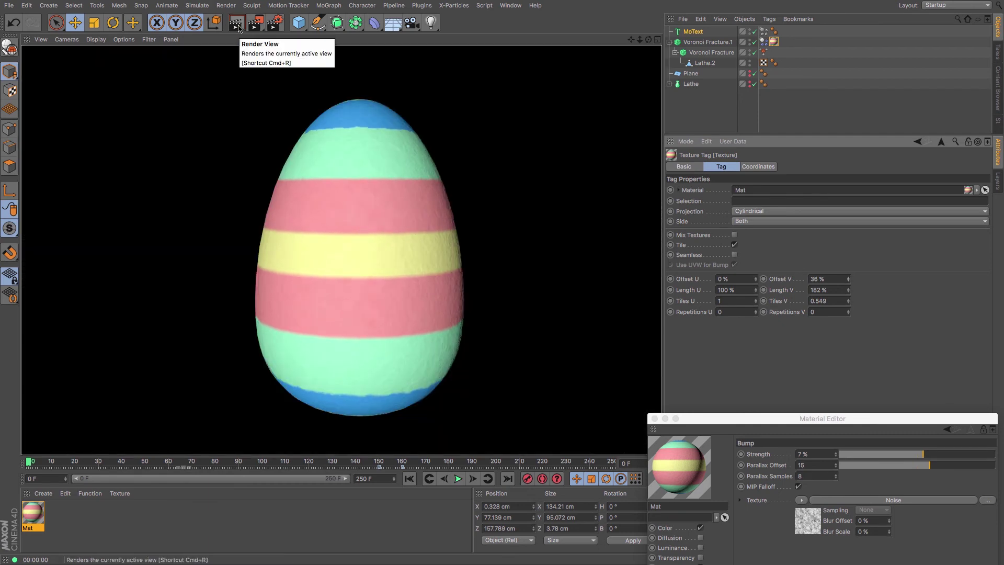
drag(783, 418, 642, 161)
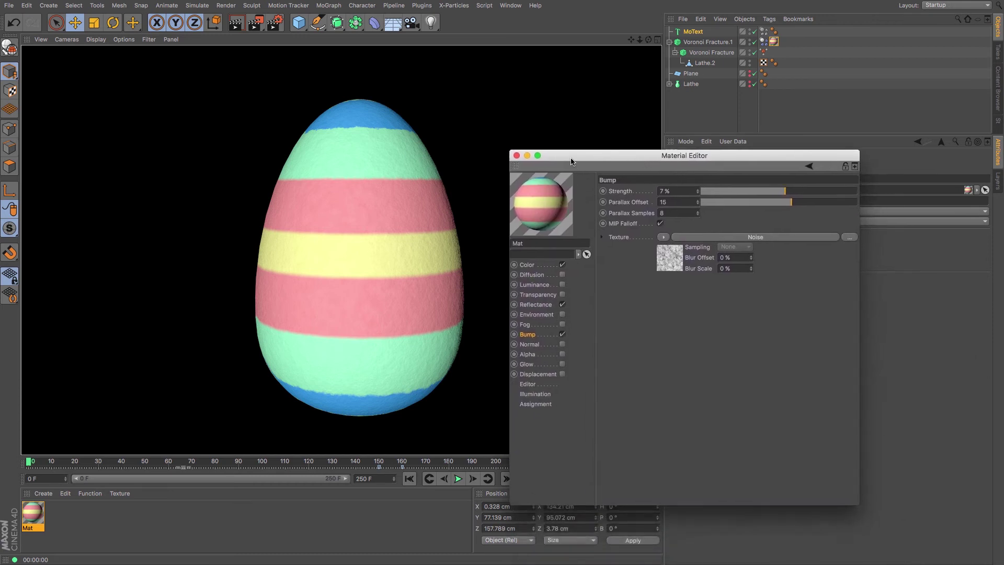
click(516, 156)
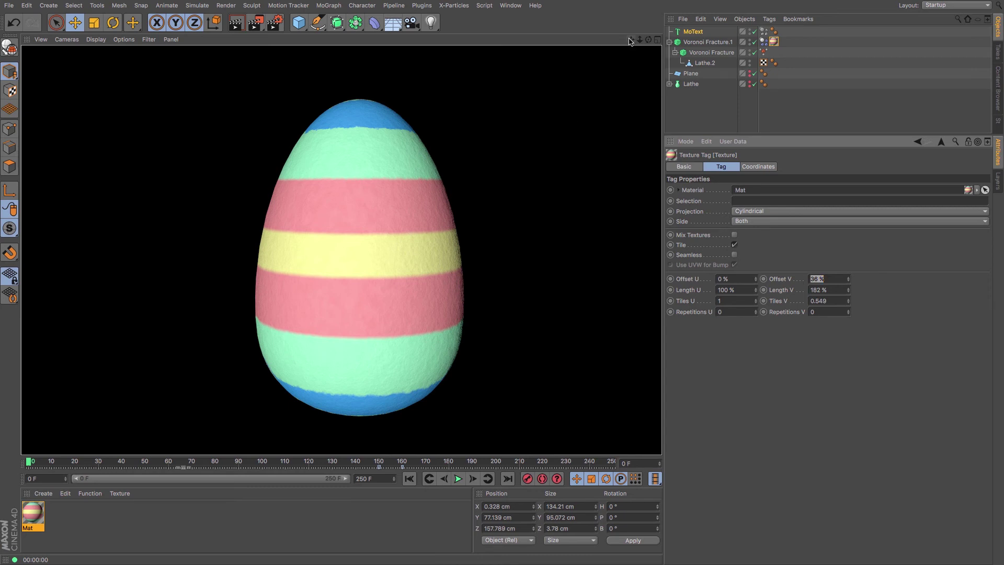
drag(631, 40, 625, 20)
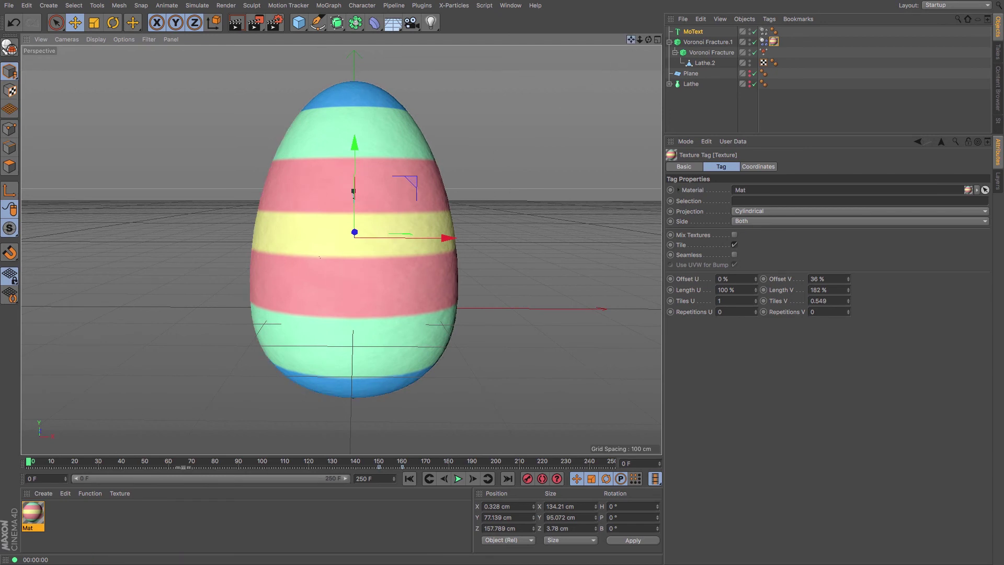
drag(631, 40, 627, 43)
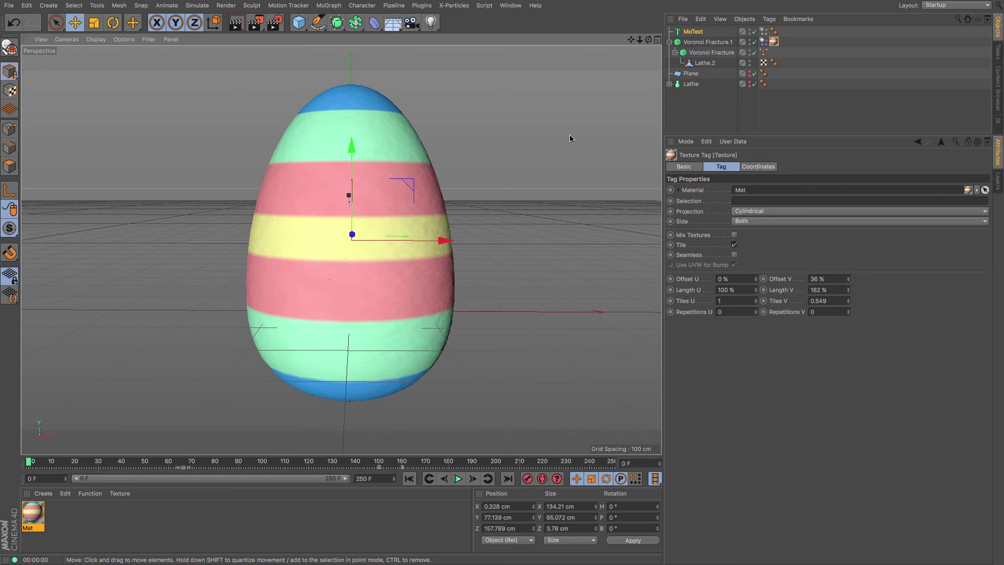
Draw a Bezier backdrop spline with the Pen in the Right view, running flat under the egg and curving upward behind it.
key(F3)
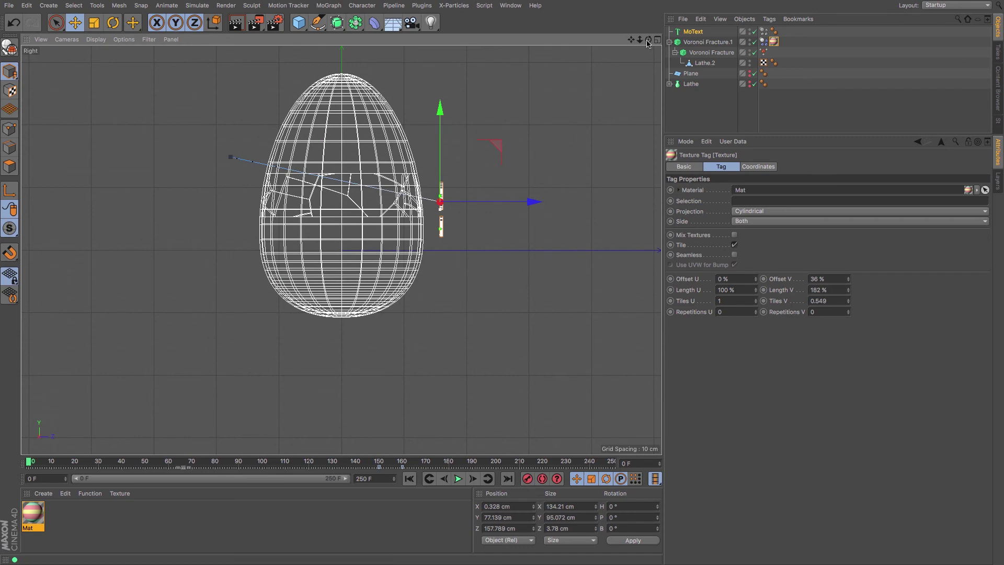
drag(638, 42, 642, 55)
click(320, 25)
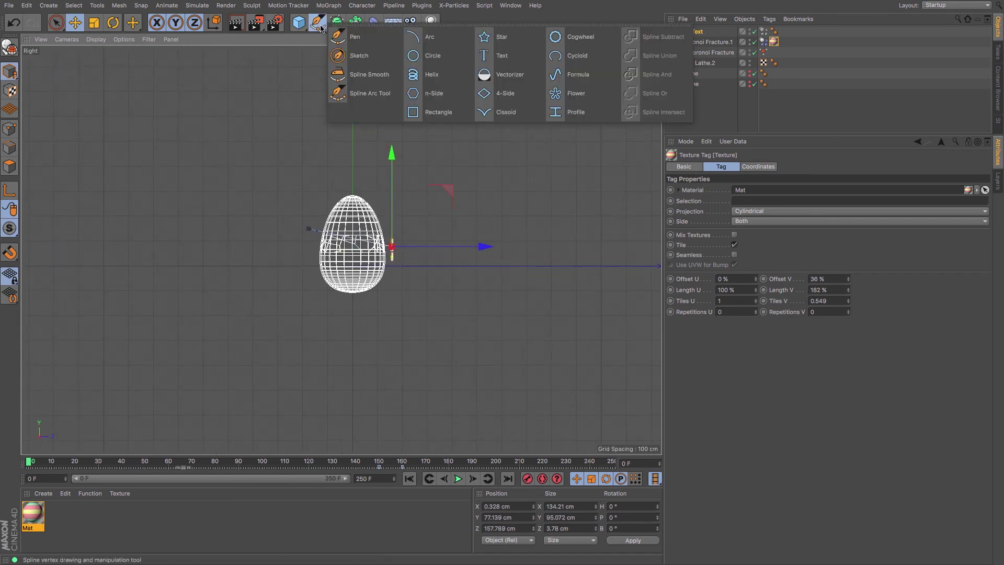
click(347, 38)
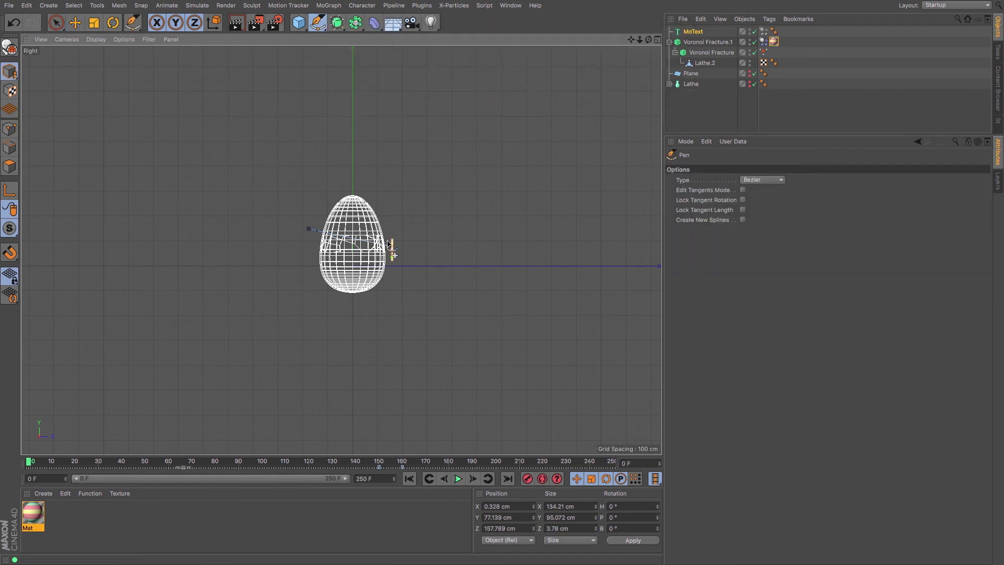
click(203, 295)
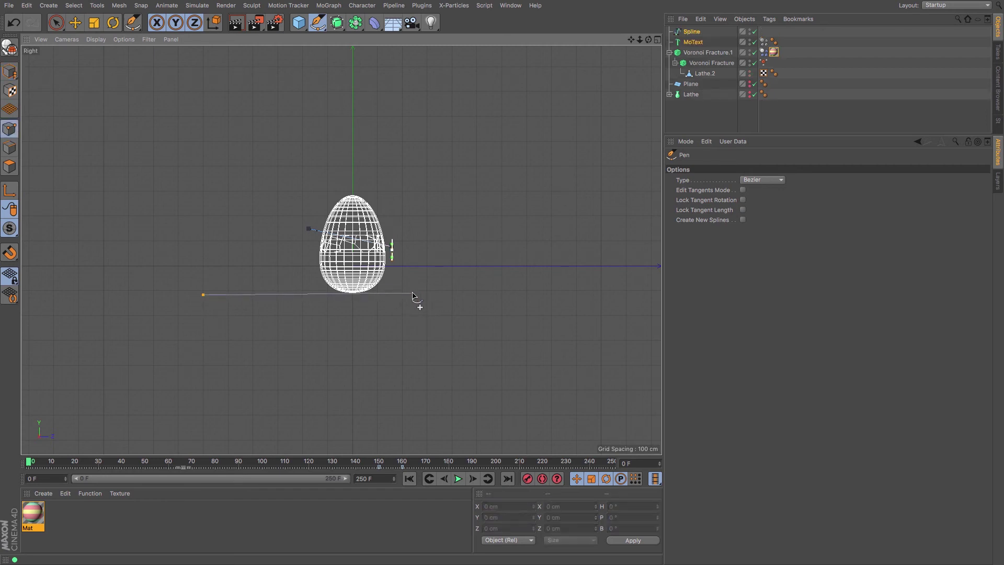
drag(413, 294, 461, 293)
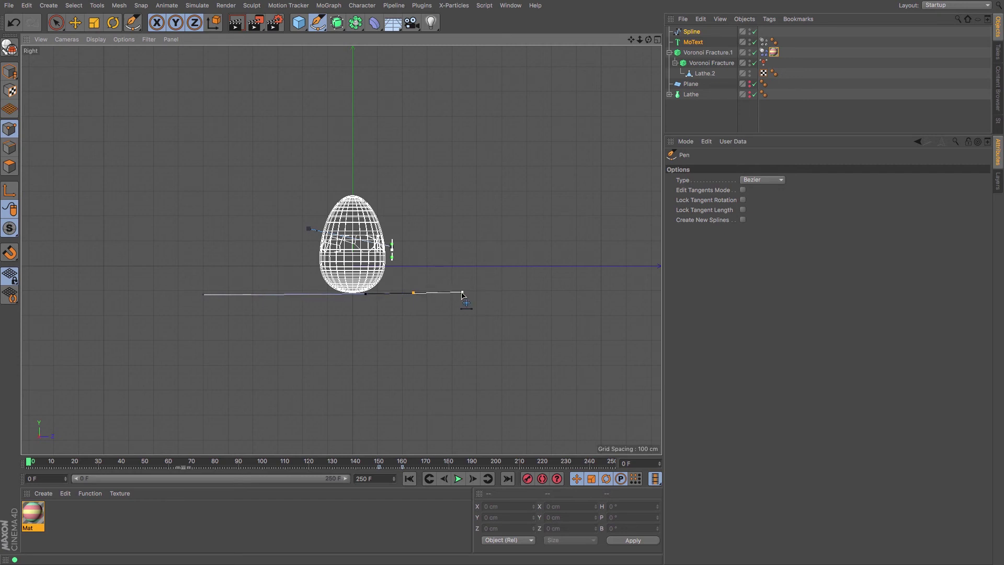
click(465, 204)
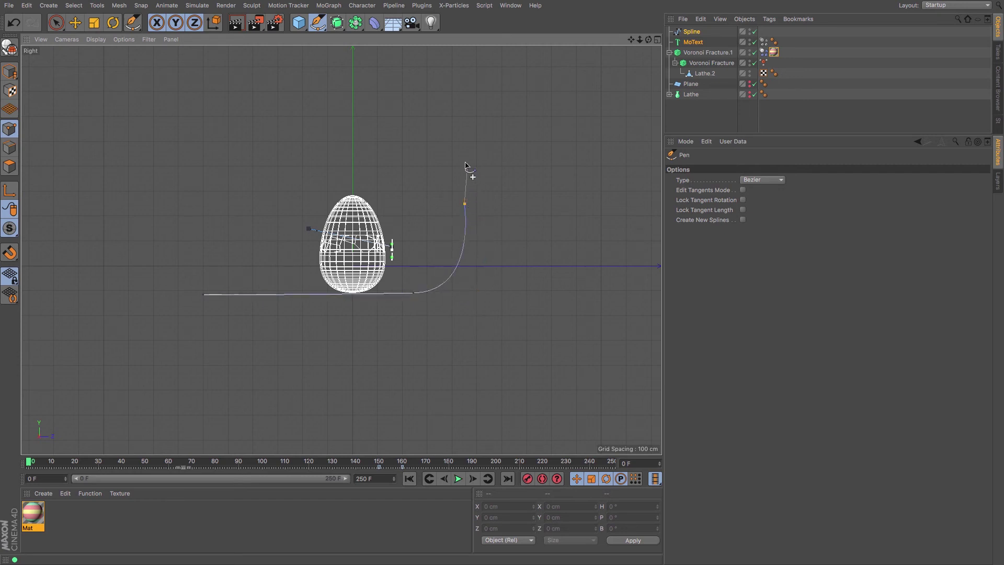
click(456, 124)
click(78, 26)
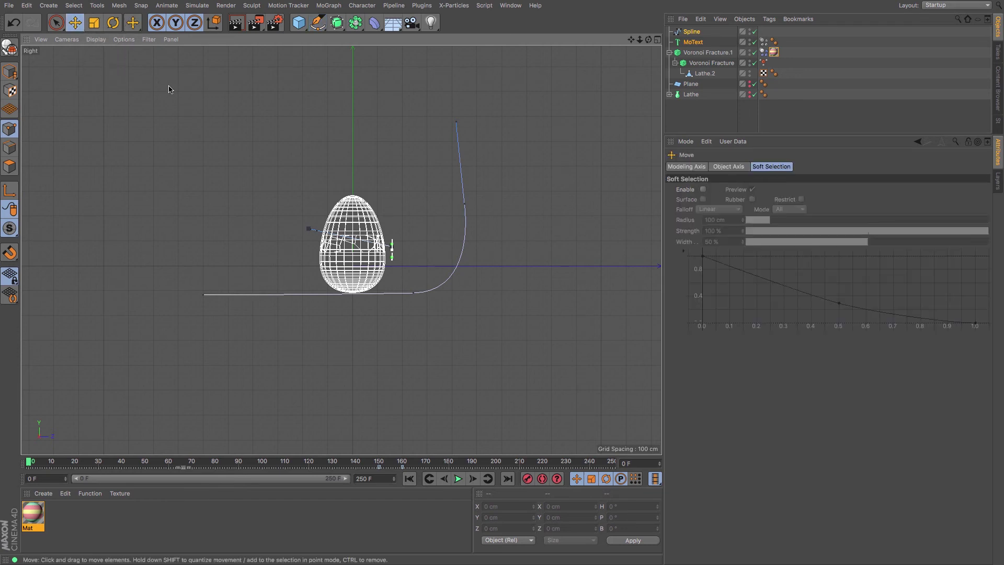
Add an Extrude generator in the perspective view and make the backdrop spline its child.
key(F1)
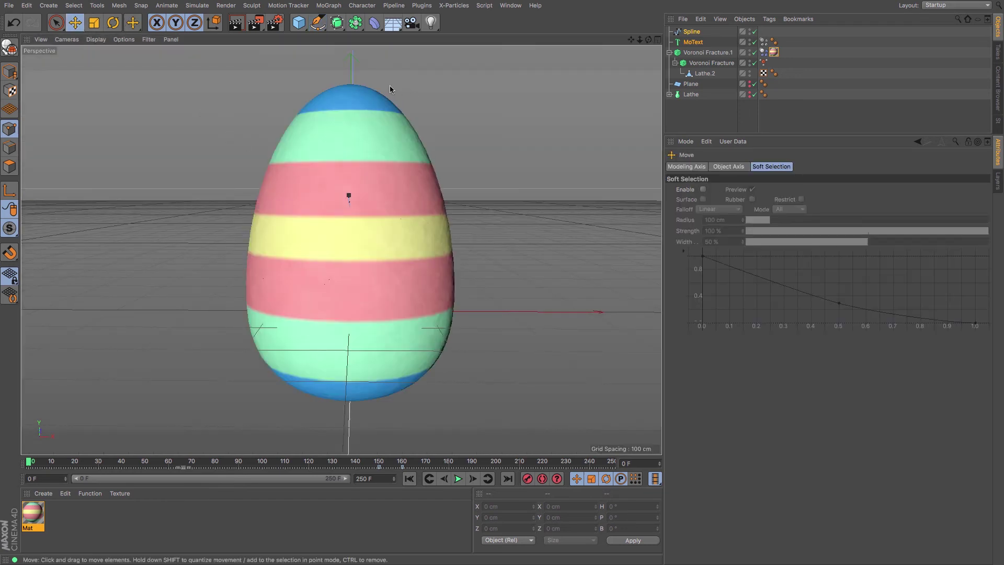
click(339, 26)
click(459, 41)
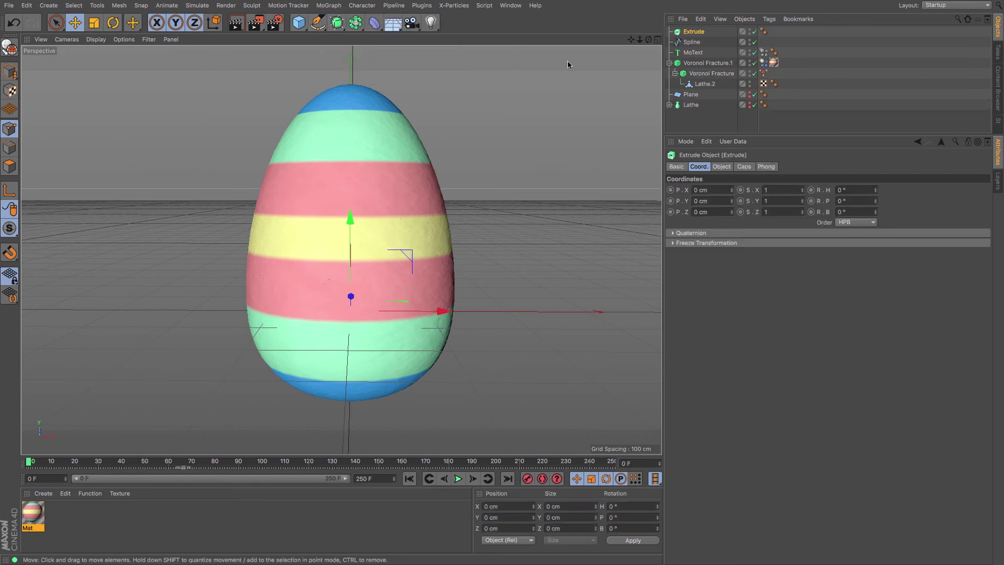
drag(692, 42, 696, 34)
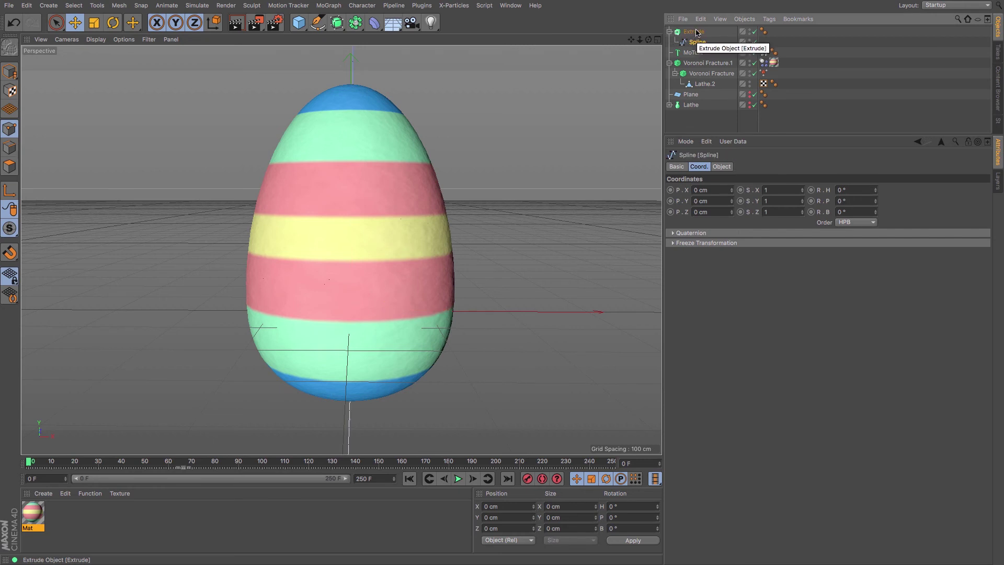
Set the Extrude object's Z movement to 0 cm.
drag(649, 39, 631, 26)
click(695, 32)
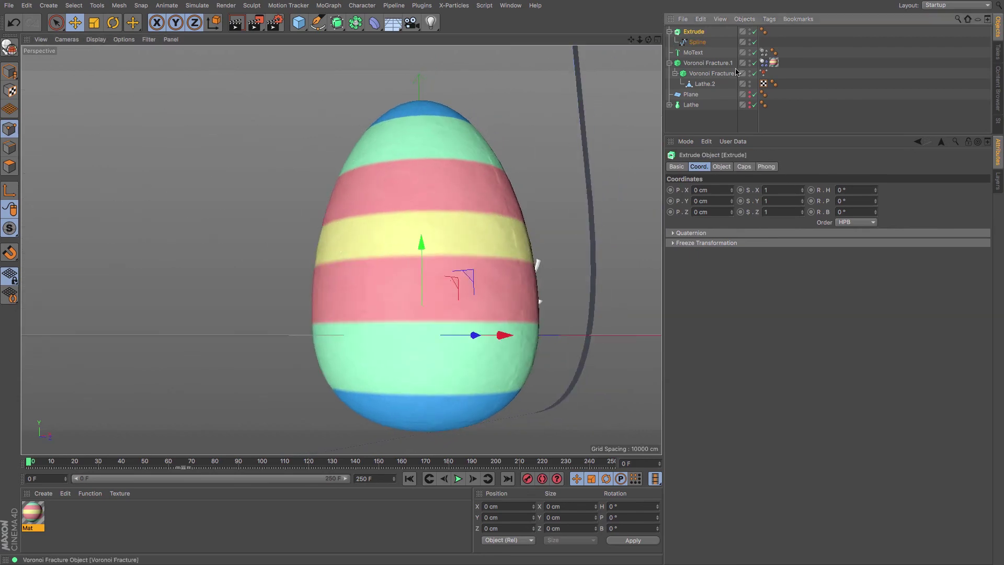
click(723, 167)
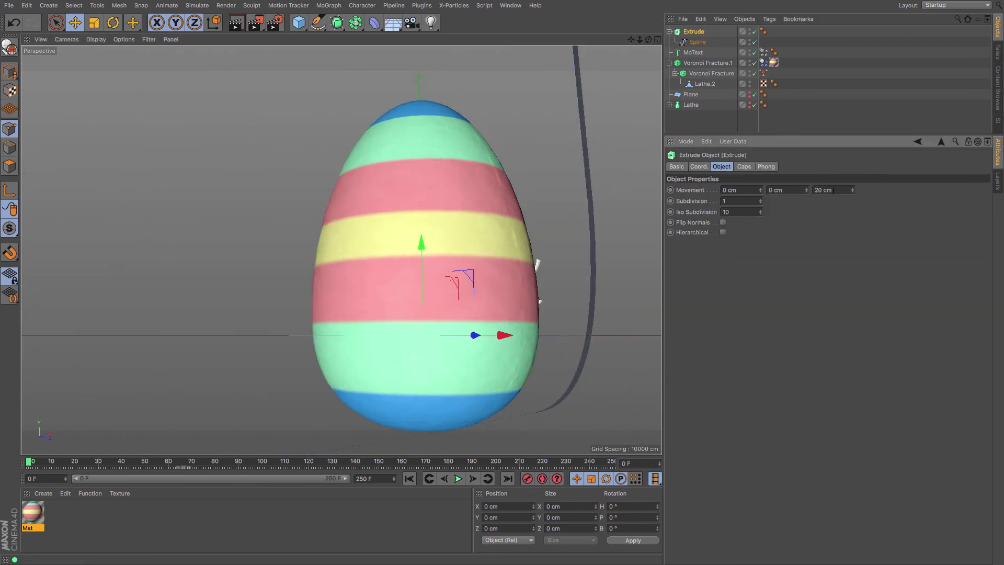
double_click(833, 190)
text(0)
click(739, 189)
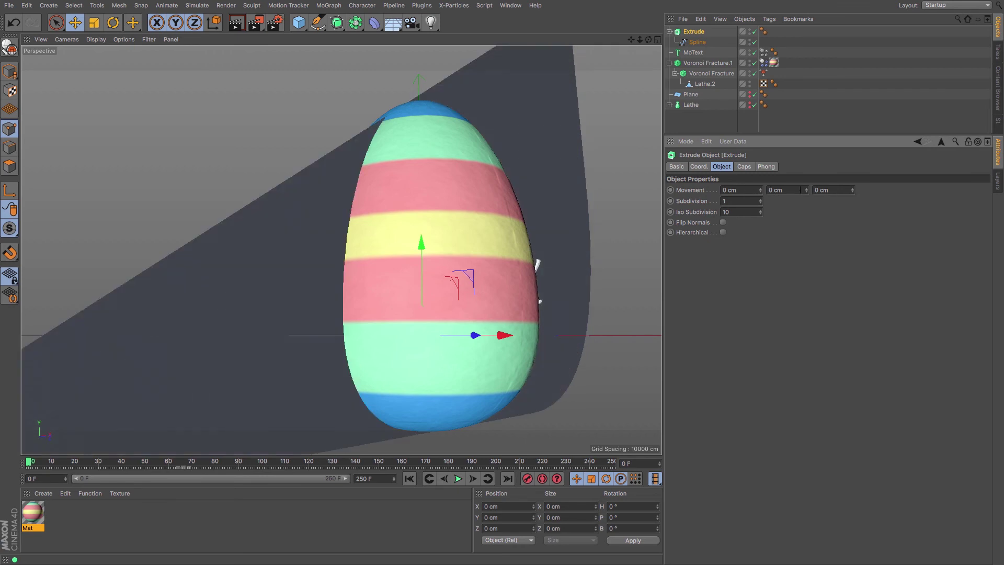
Try a Y movement of 22 cm on the Extrude object and reset it to 0 cm.
drag(808, 190, 808, 175)
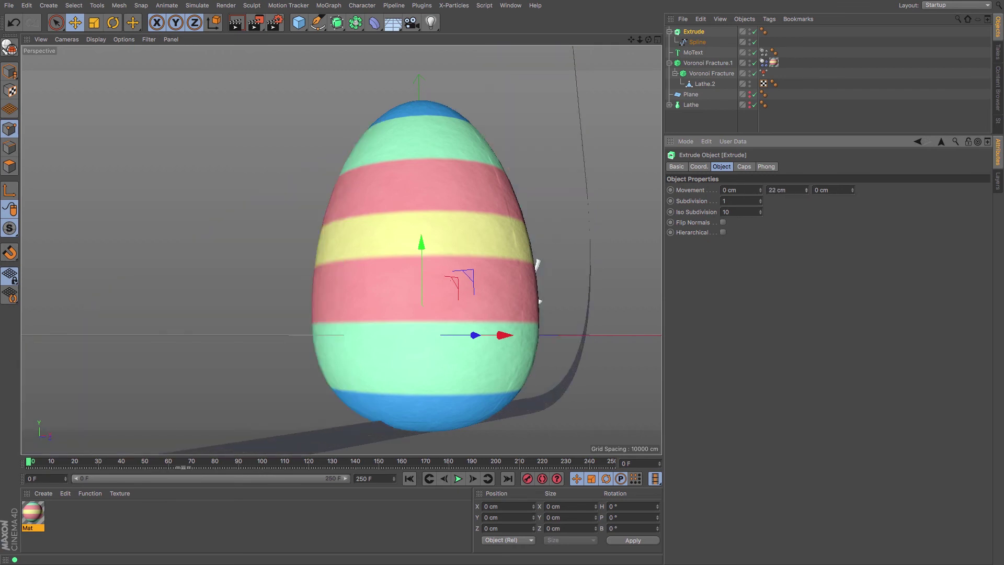
key(Tab)
text(0)
key(Return)
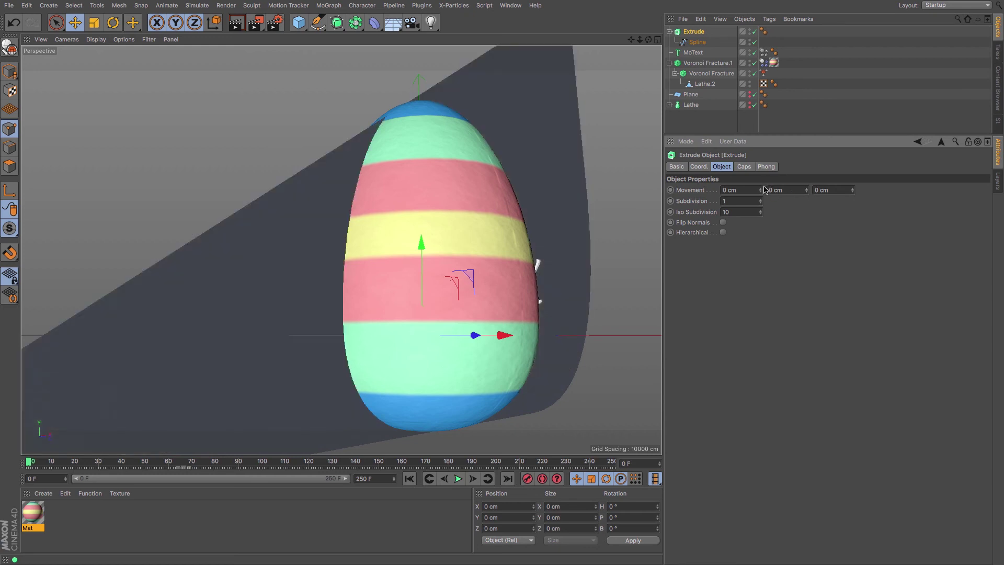
Widen the extruded backdrop by setting its X movement to 1268 cm.
mouse_move(761, 190)
mouse_down()
mouse_move(761, 156)
mouse_move(766, 200)
mouse_up()
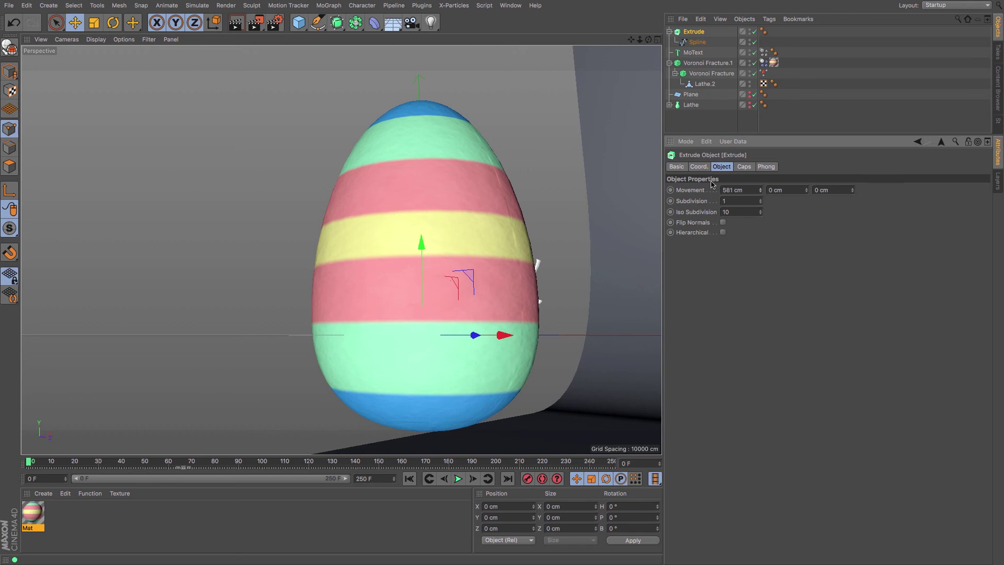
drag(649, 40, 623, 39)
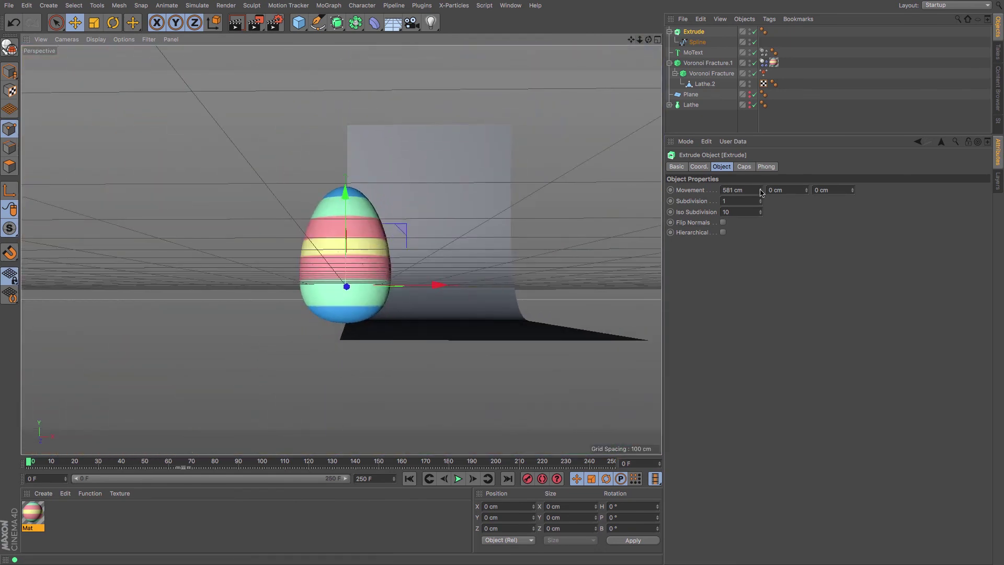
drag(761, 192, 800, 188)
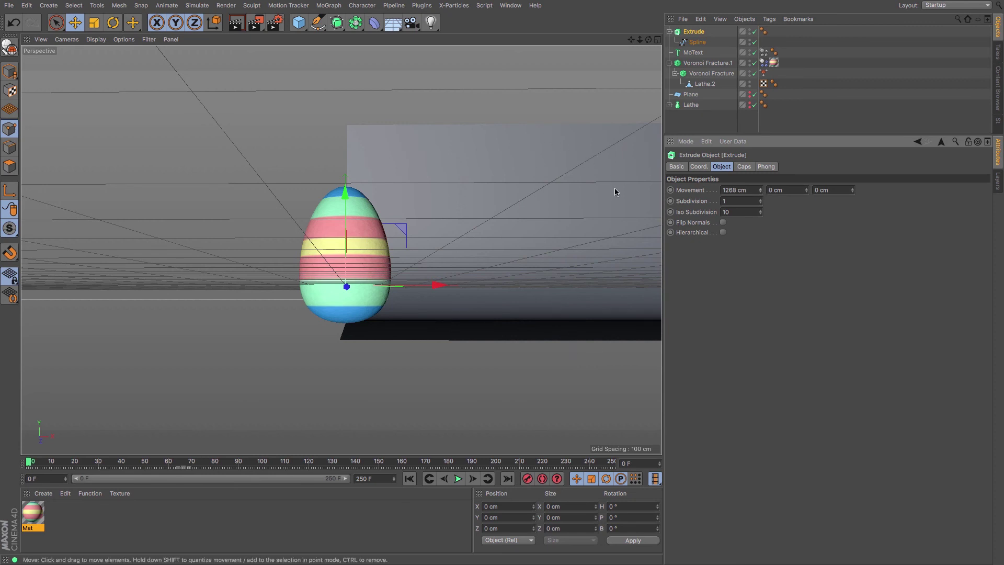
Switch to Model mode and move the backdrop along X to about -605 cm, spreading it to both sides of the egg.
click(9, 71)
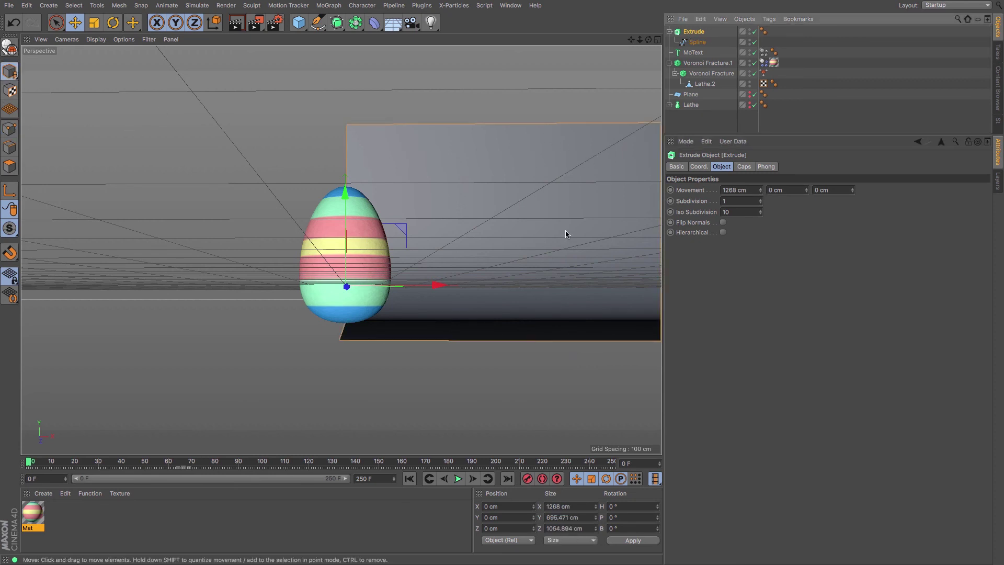
drag(444, 286, 234, 287)
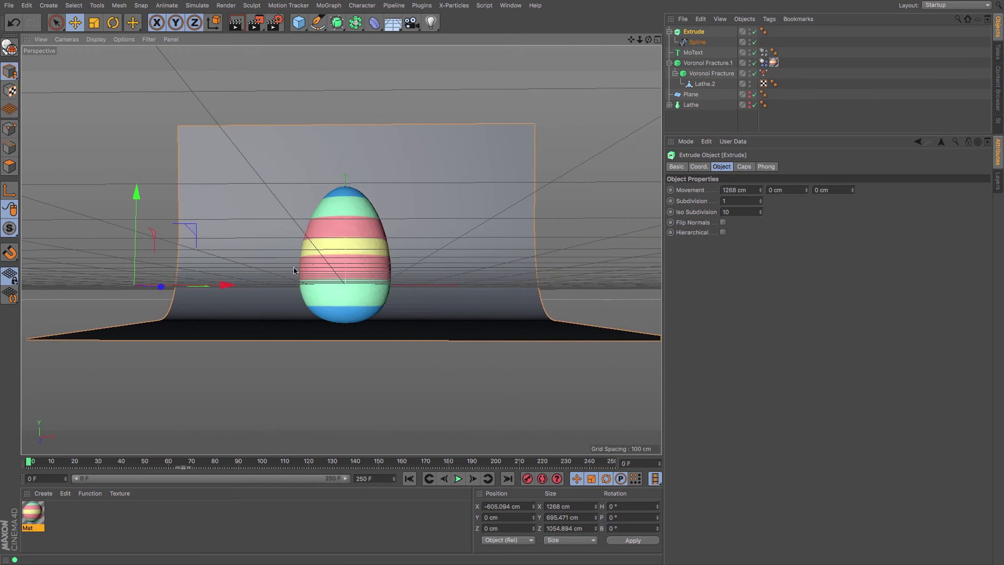
drag(648, 41, 733, 40)
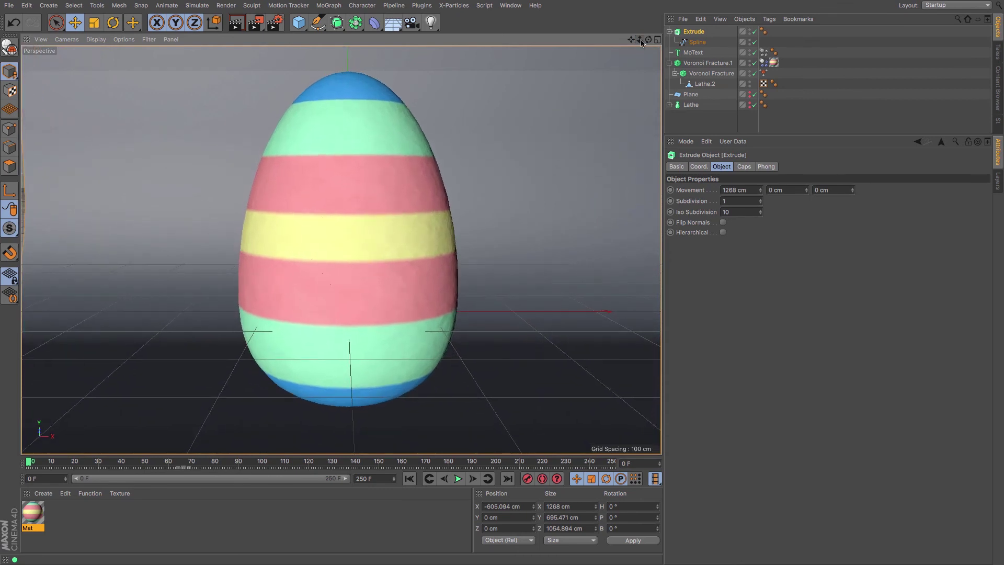
mouse_move(632, 40)
mouse_down()
mouse_move(626, 32)
mouse_move(637, 32)
mouse_up()
Shift the backdrop along X in the Front view to about -663 cm, checking its coverage behind the egg in perspective.
key(F3)
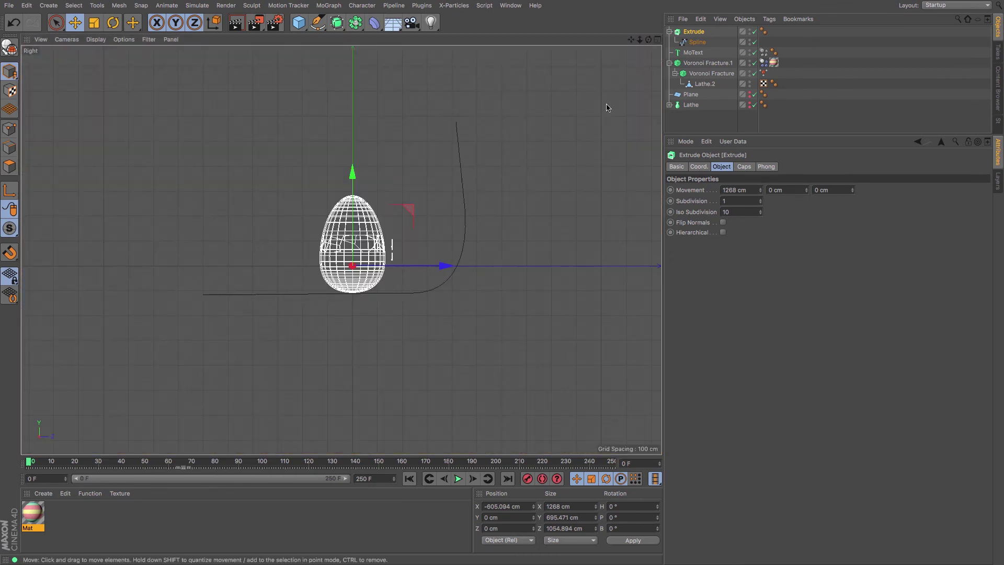
key(F1)
key(F4)
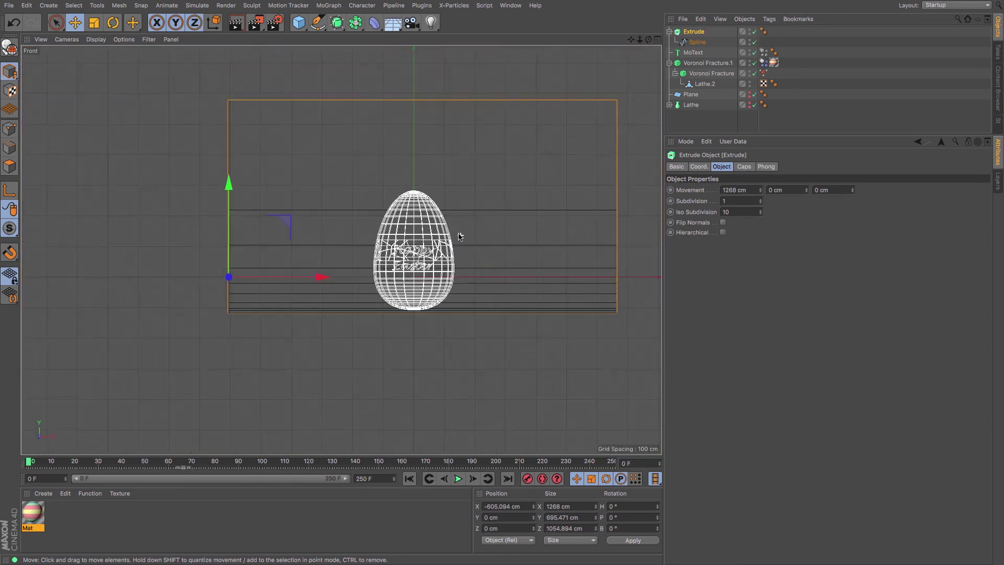
drag(330, 275, 318, 281)
key(F1)
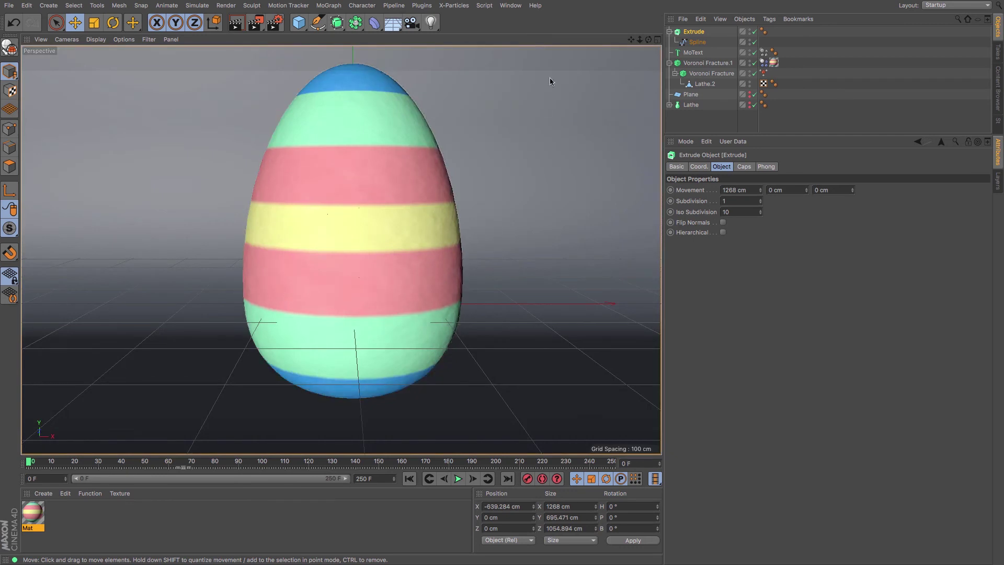
mouse_move(642, 38)
mouse_down()
mouse_move(633, 39)
mouse_move(653, 30)
mouse_move(630, 40)
mouse_up()
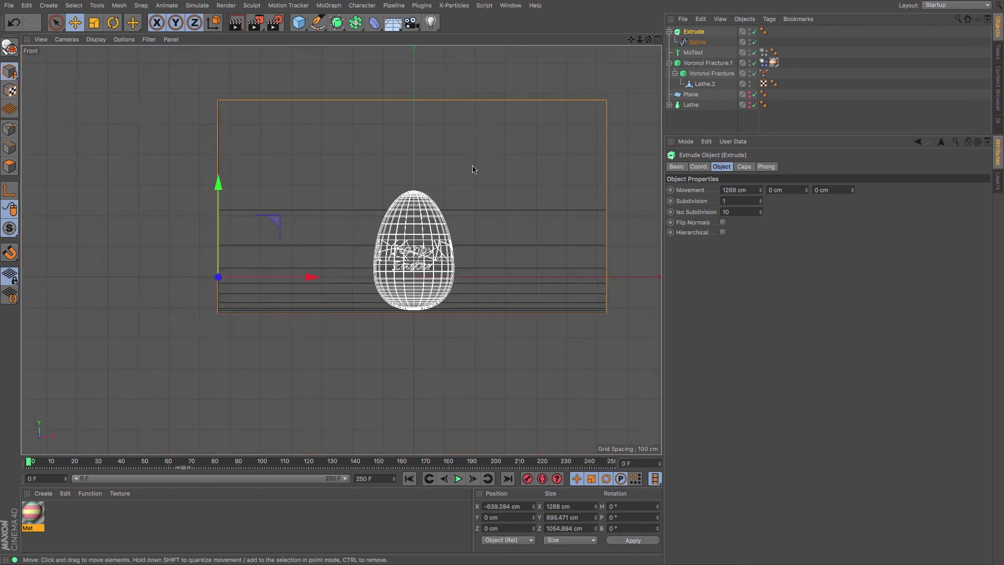
key(F4)
drag(305, 278, 301, 278)
key(F1)
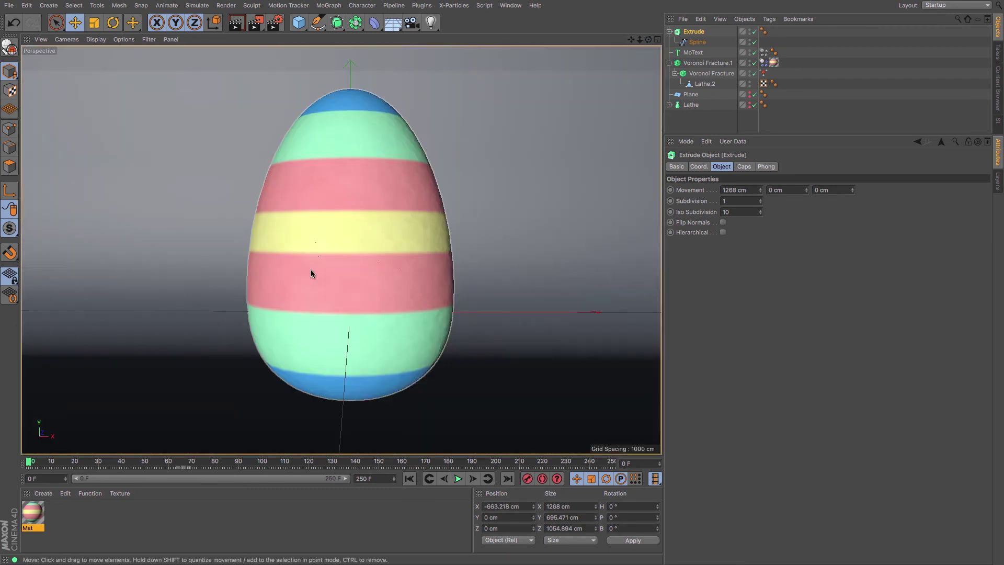
drag(649, 39, 649, 49)
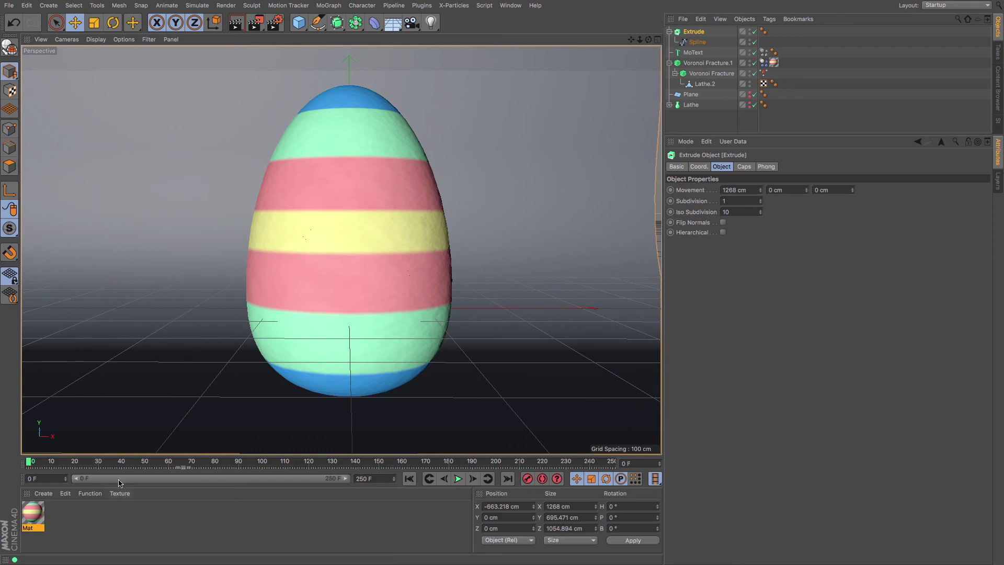
Create a new material, set its color to pure white with V at 100%, and close the material editor.
double_click(57, 522)
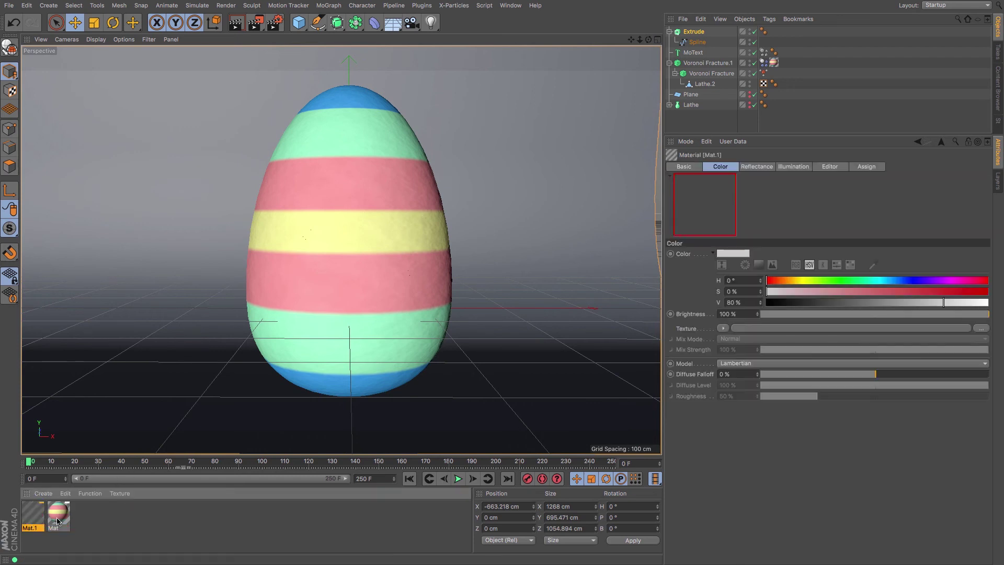
double_click(30, 517)
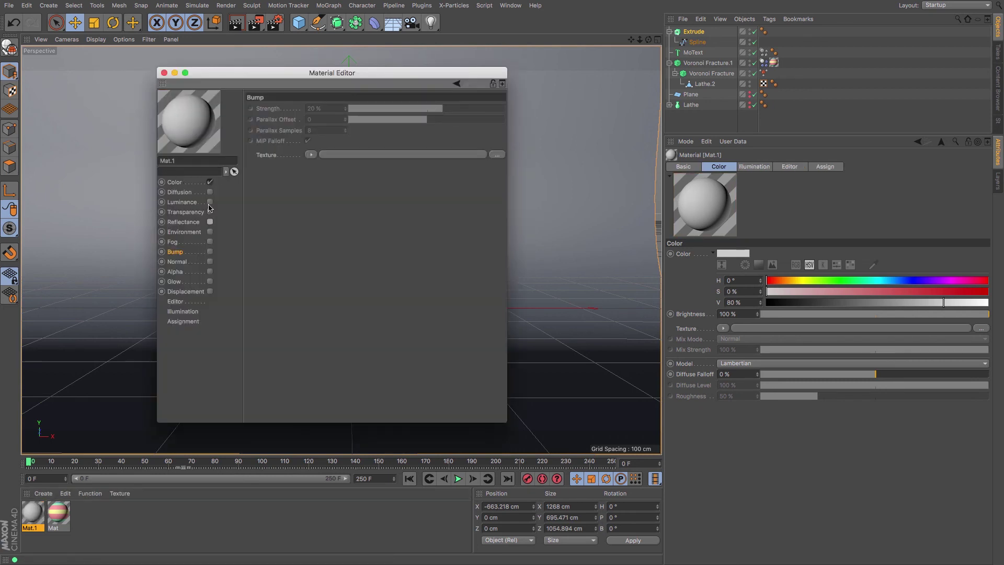
click(177, 183)
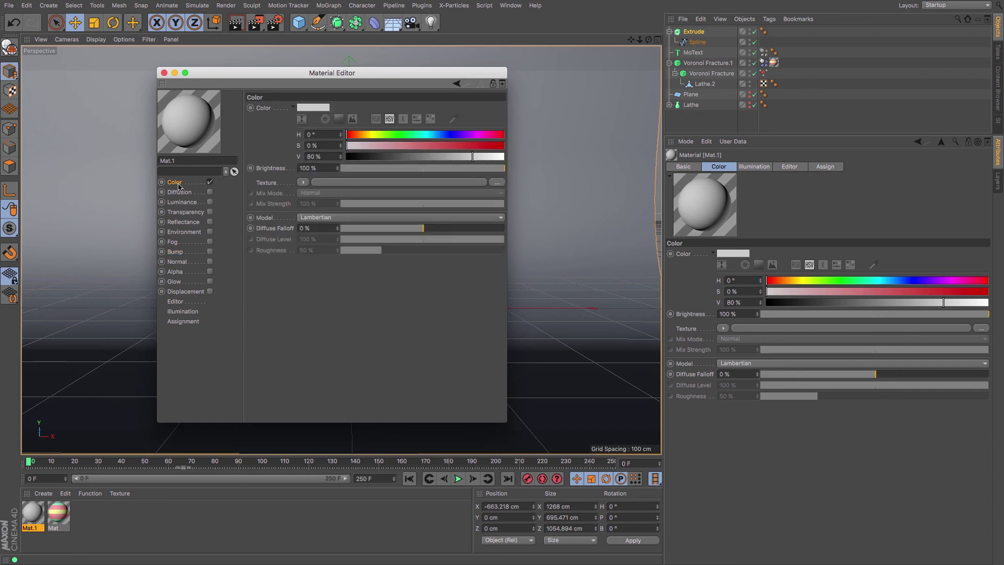
drag(478, 159, 516, 157)
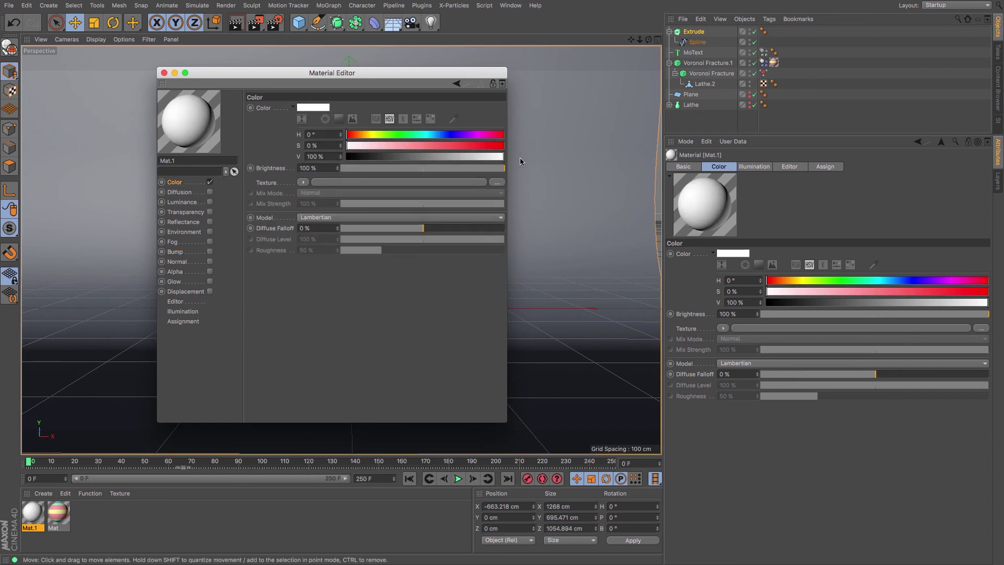
click(163, 74)
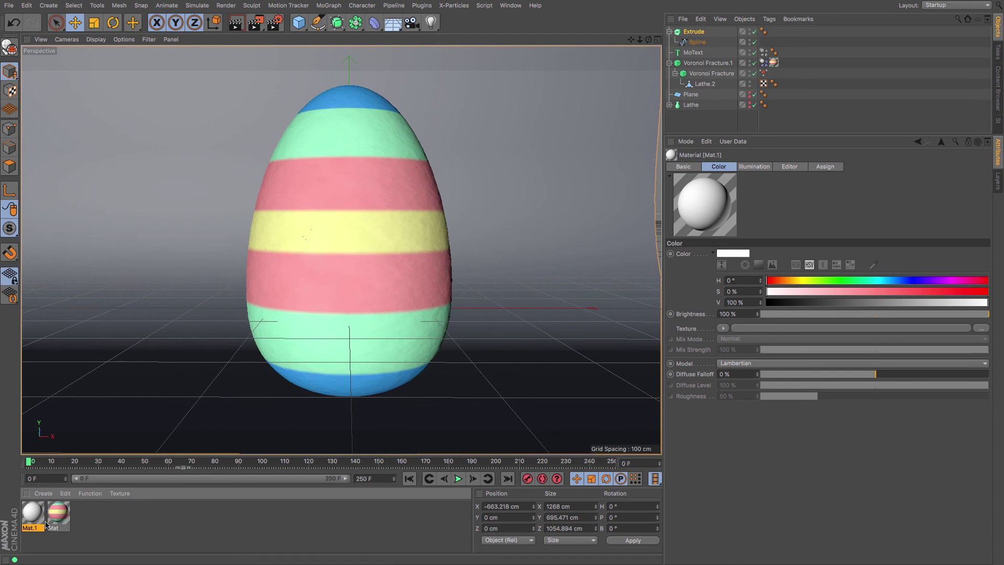
Apply the white material to the extruded backdrop and render the view.
drag(33, 515, 178, 196)
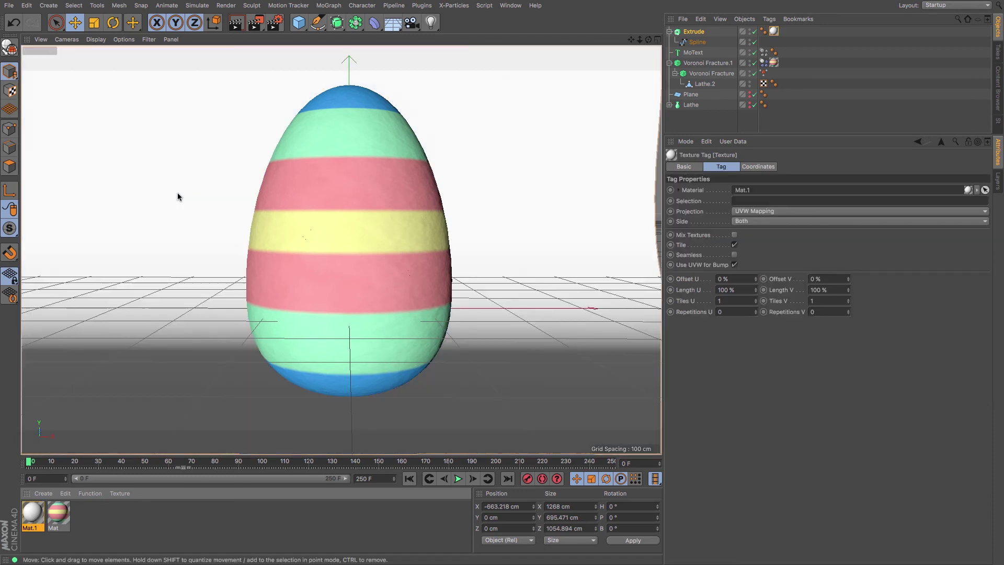
click(239, 25)
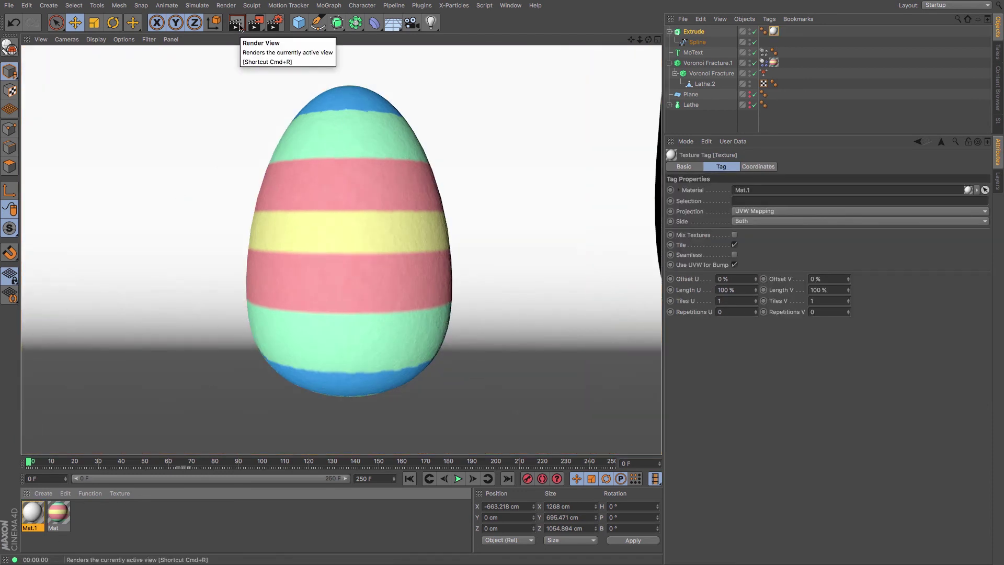
Widen the backdrop's extrusion movement to 1382 cm and shift it along X in the Front view to about -704 cm.
click(631, 40)
drag(631, 39, 637, 40)
click(694, 31)
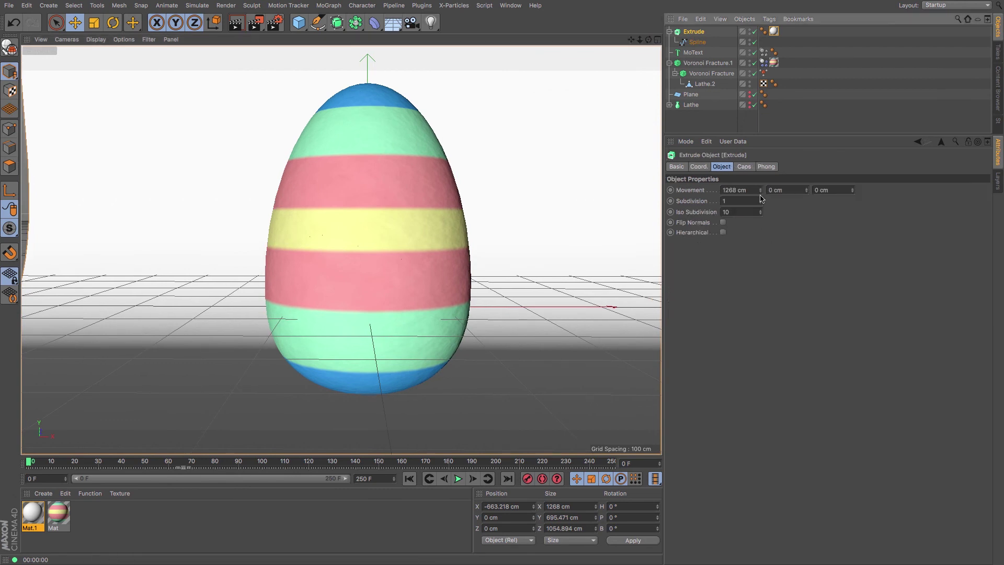
drag(761, 191, 769, 189)
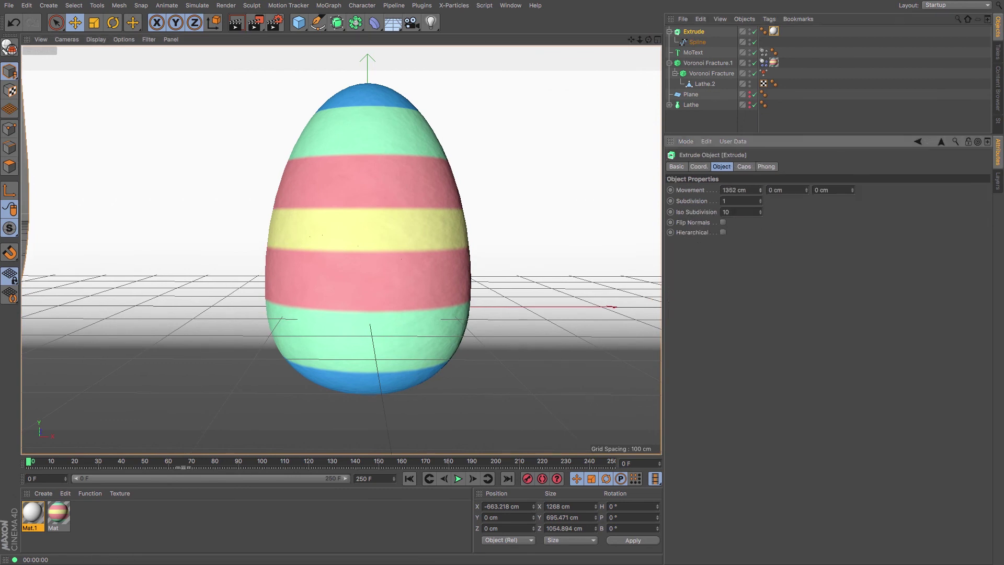
key(F4)
drag(305, 277, 292, 281)
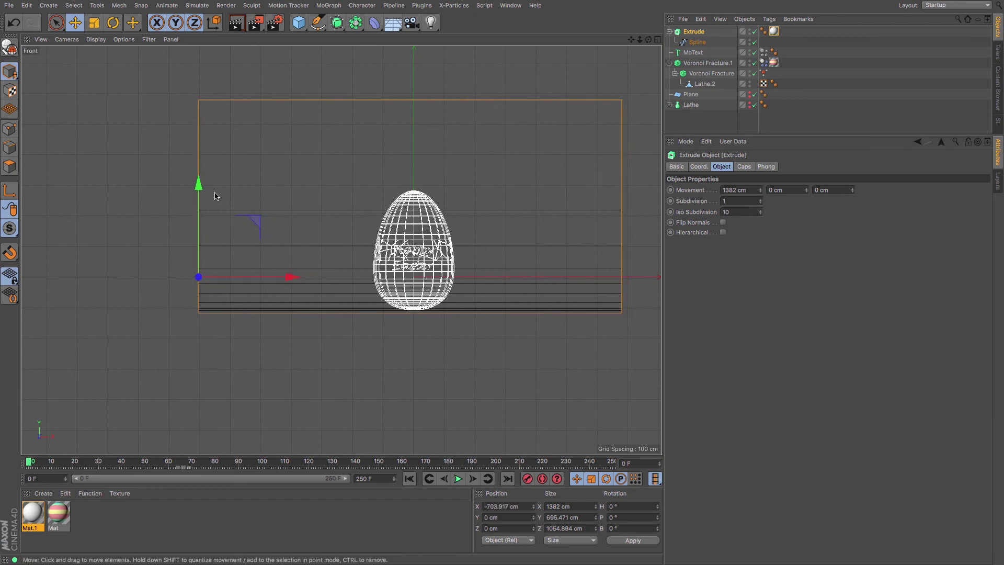
key(F1)
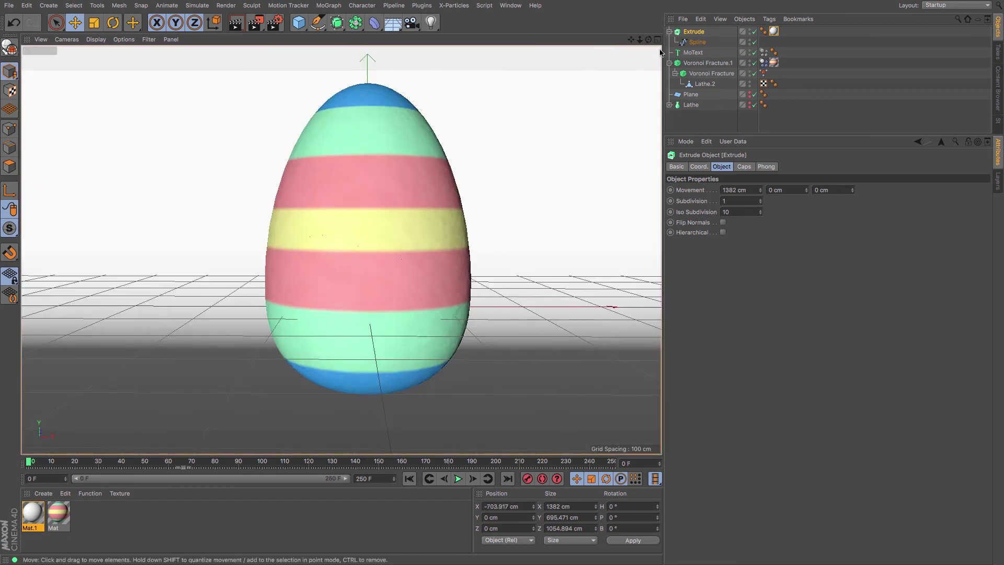
drag(648, 39, 621, 48)
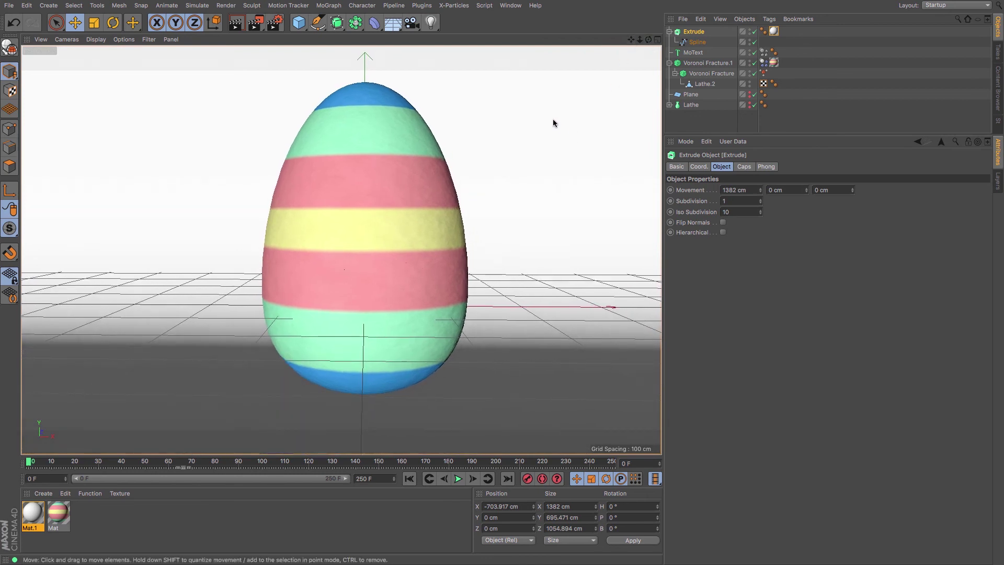
Add a Physical Sky to the scene and render the perspective view.
click(393, 22)
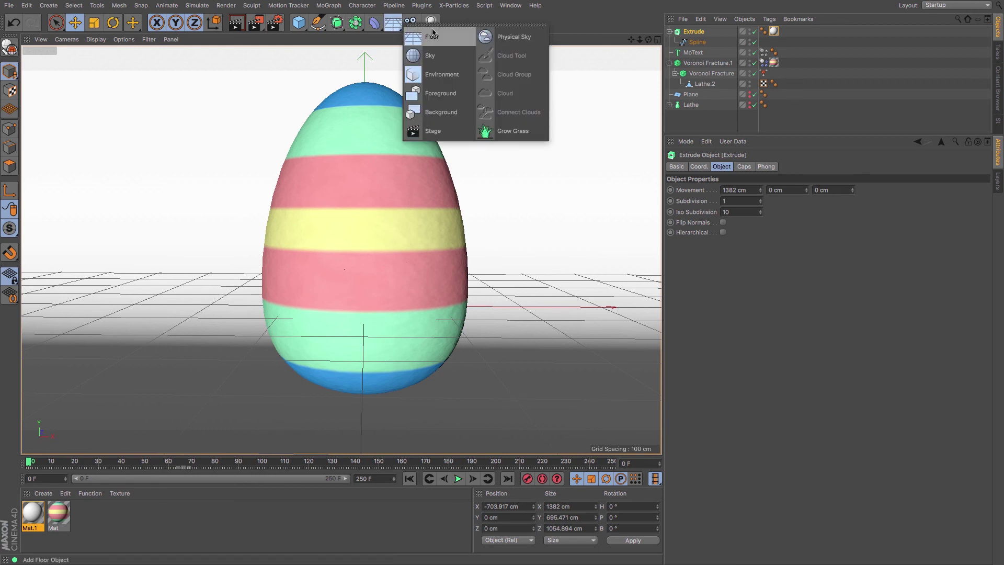
click(511, 37)
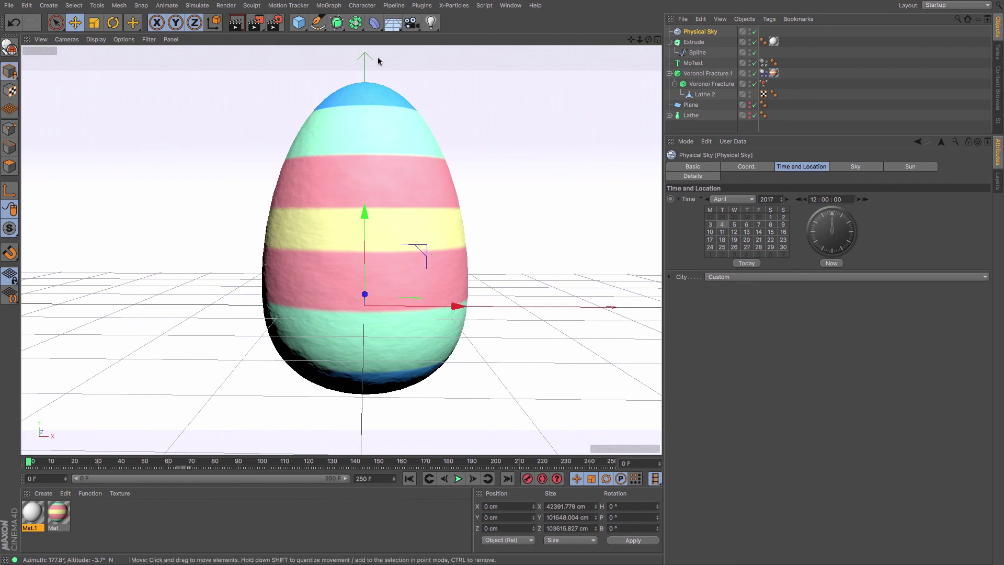
click(238, 27)
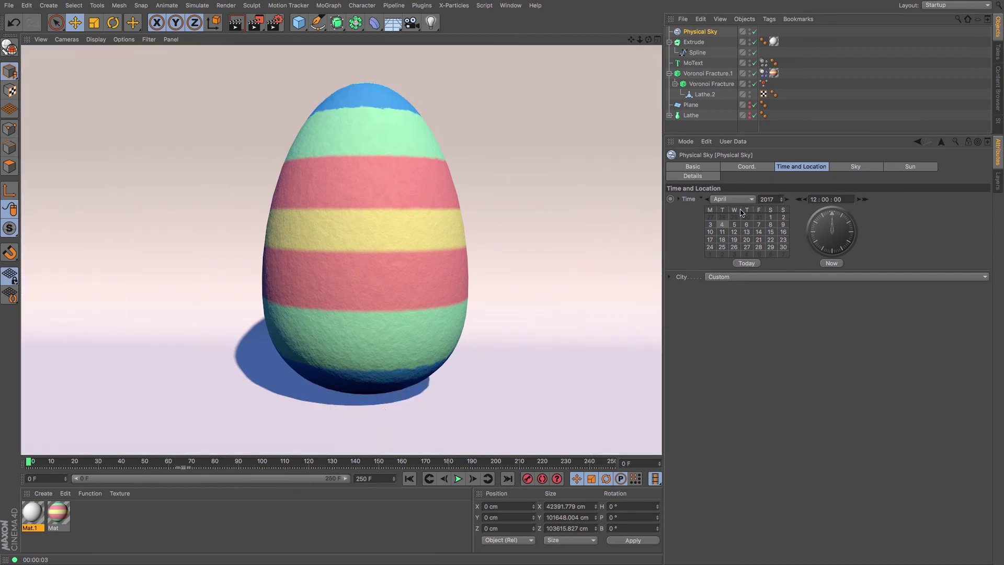
Try the current time on the Physical Sky, set its time of day to 11:59:48, and render the view.
click(833, 264)
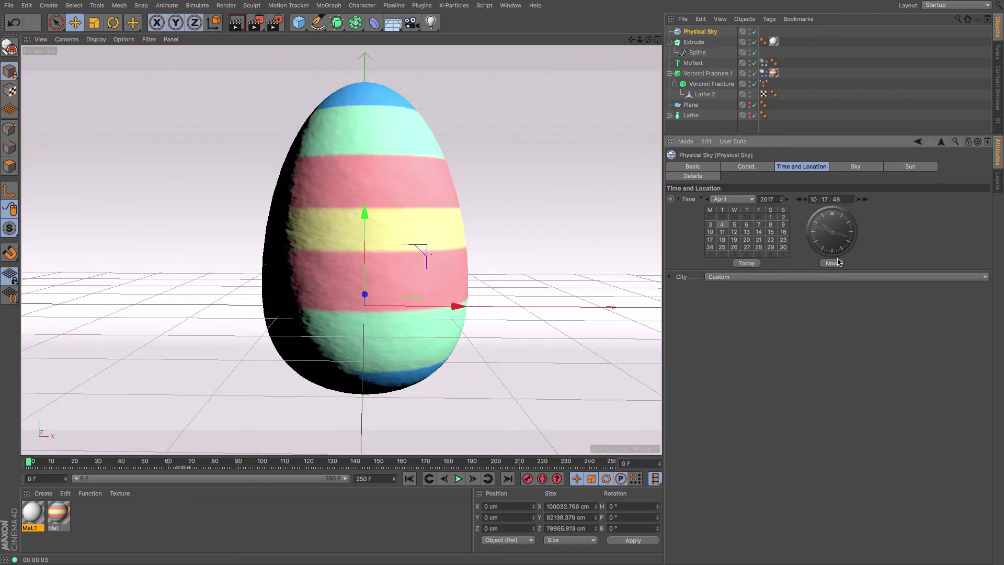
drag(824, 223, 829, 219)
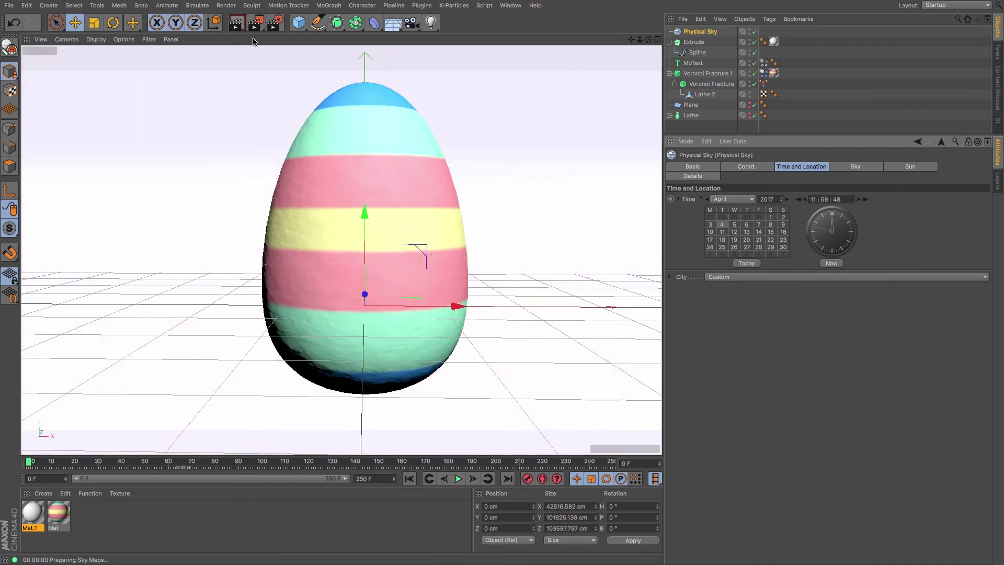
key(ctrl+r)
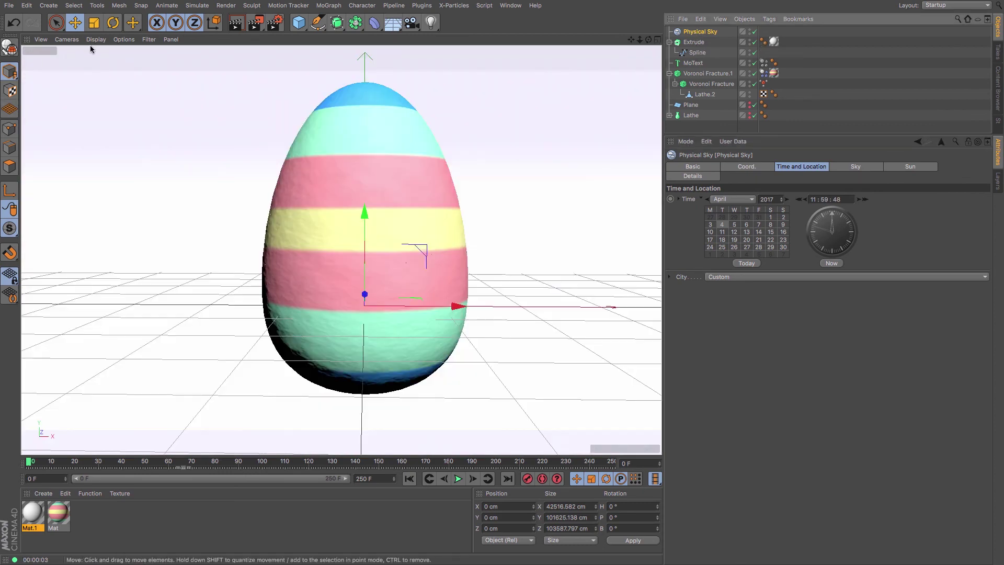
Rotate the Physical Sky's heading to about -19.6° and render the egg's shadow.
click(113, 22)
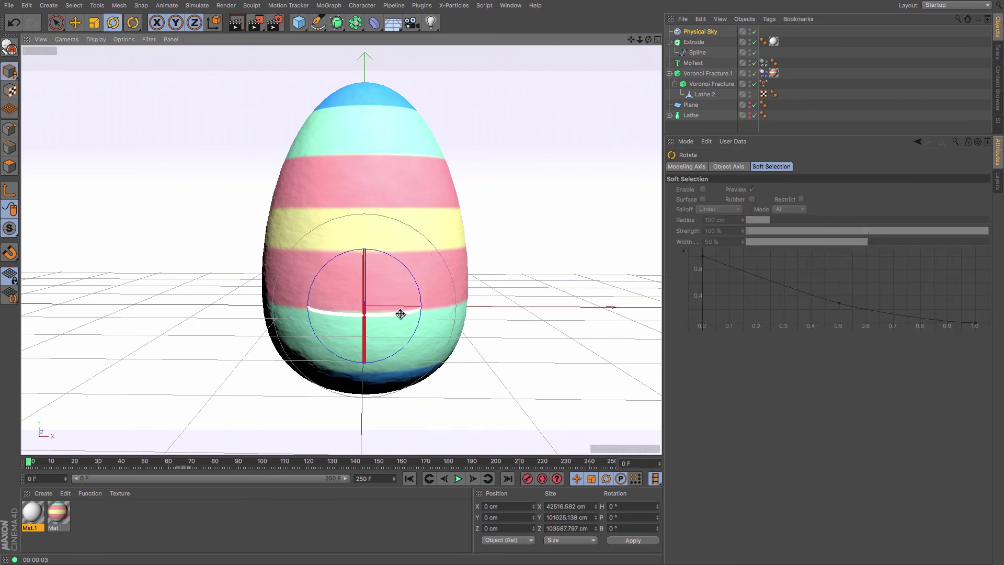
mouse_move(401, 311)
mouse_down()
mouse_move(354, 321)
mouse_move(242, 305)
mouse_move(407, 327)
mouse_move(374, 330)
mouse_up()
click(233, 25)
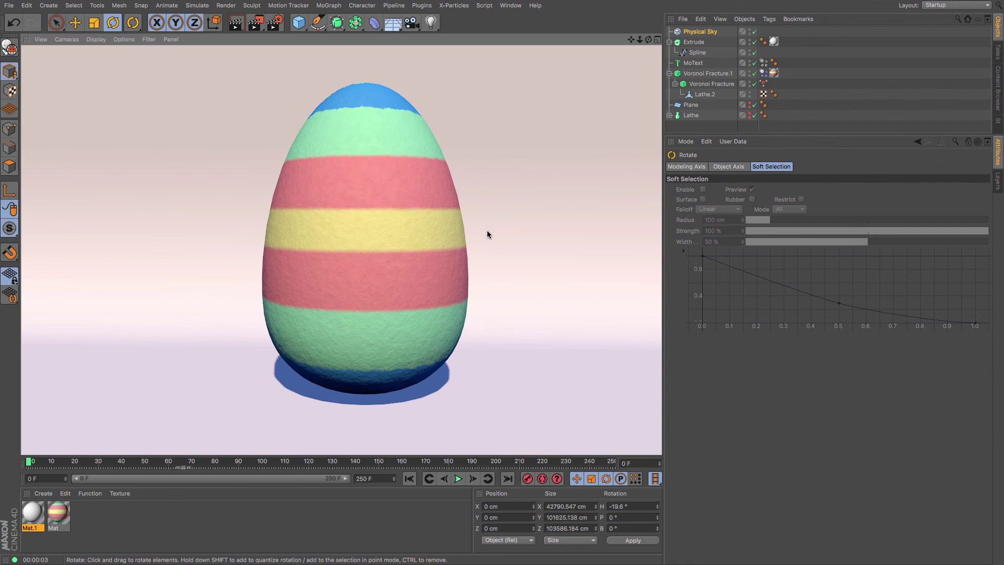
Add the Ambient Occlusion and Global Illumination effects to the render settings, and render the view.
click(278, 24)
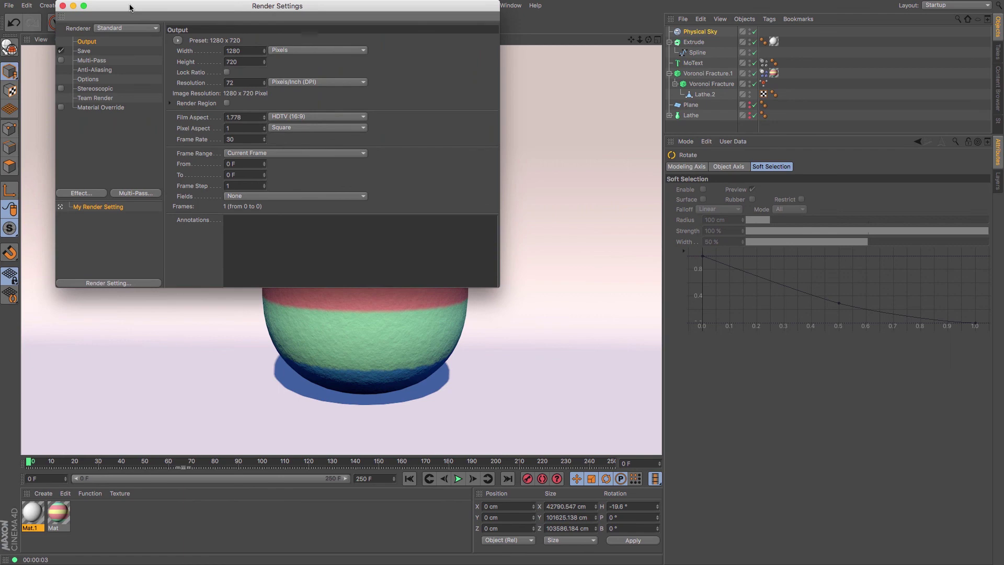
click(83, 193)
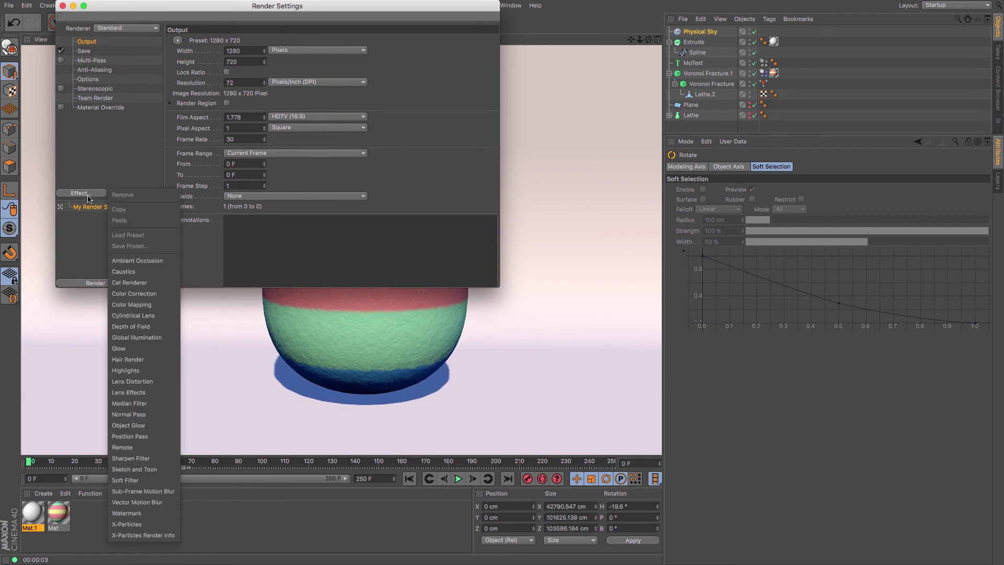
click(137, 260)
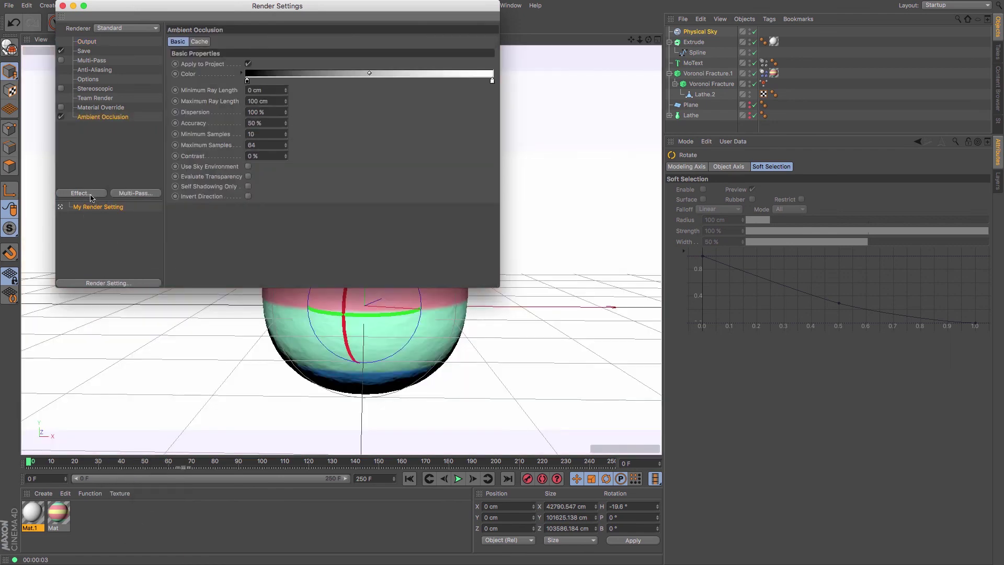
click(91, 194)
click(137, 326)
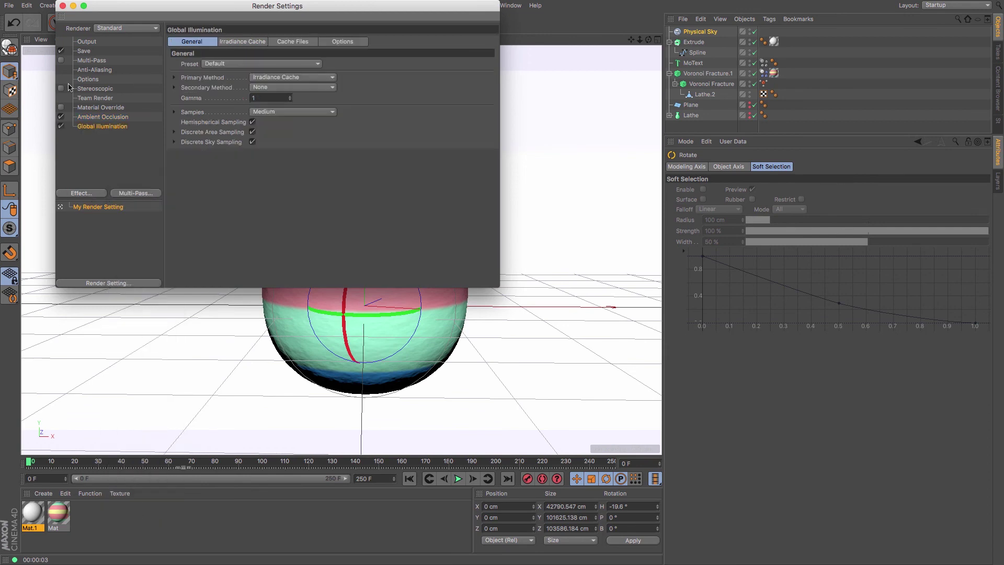
click(62, 6)
click(236, 23)
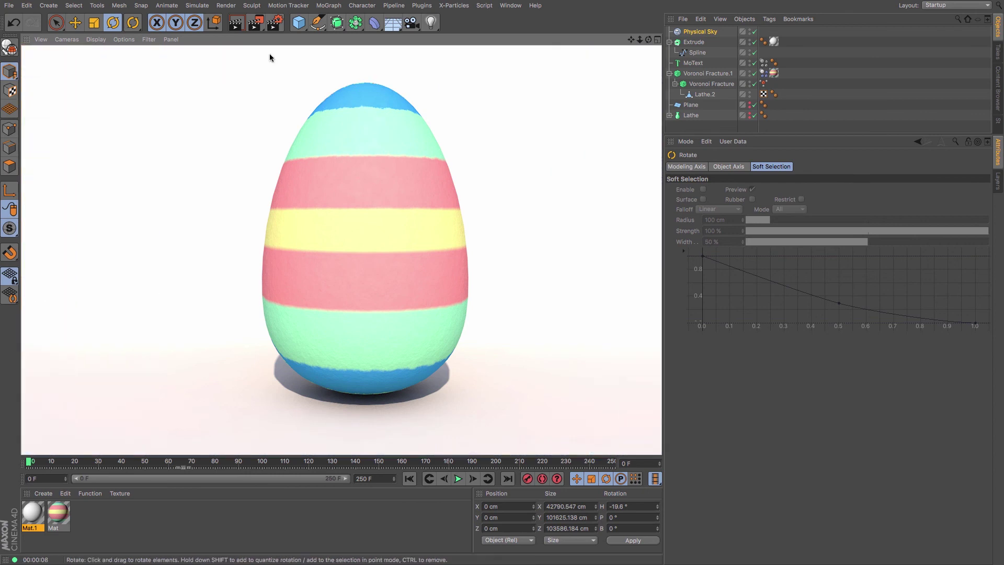
Play the animation to about frame 165 to check the texture on the bursting shards, and return to frame 0.
click(459, 479)
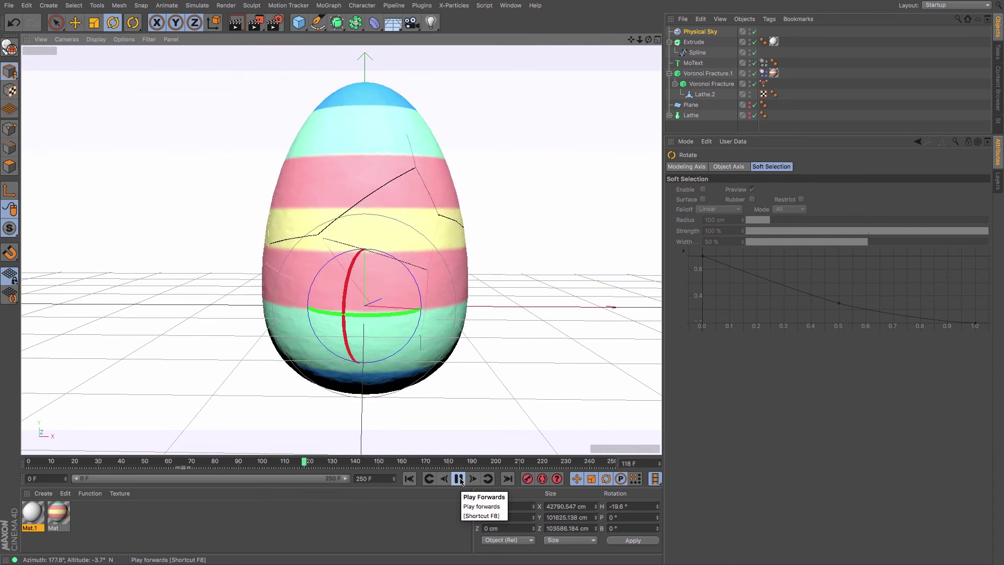
click(459, 479)
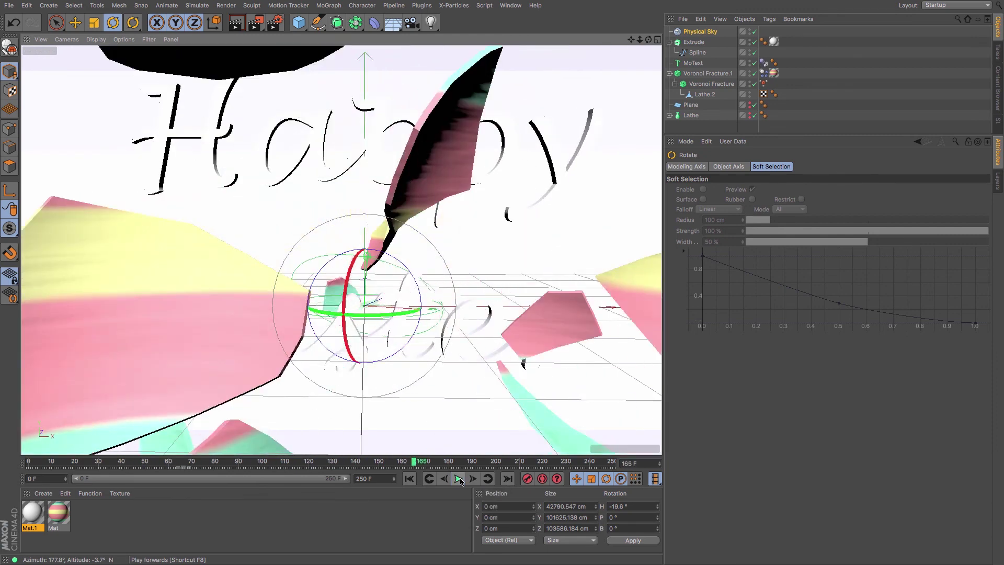
drag(414, 463, 24, 477)
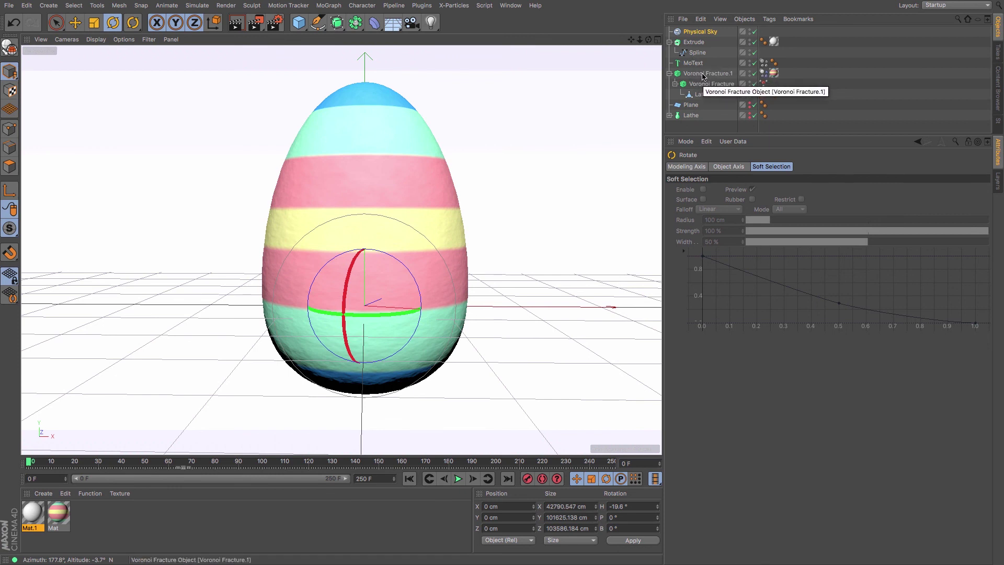
Try a recorded Stick Texture tag on Voronoi Fracture.1 and scrub to frame 109 to check the shards' stripes.
click(702, 74)
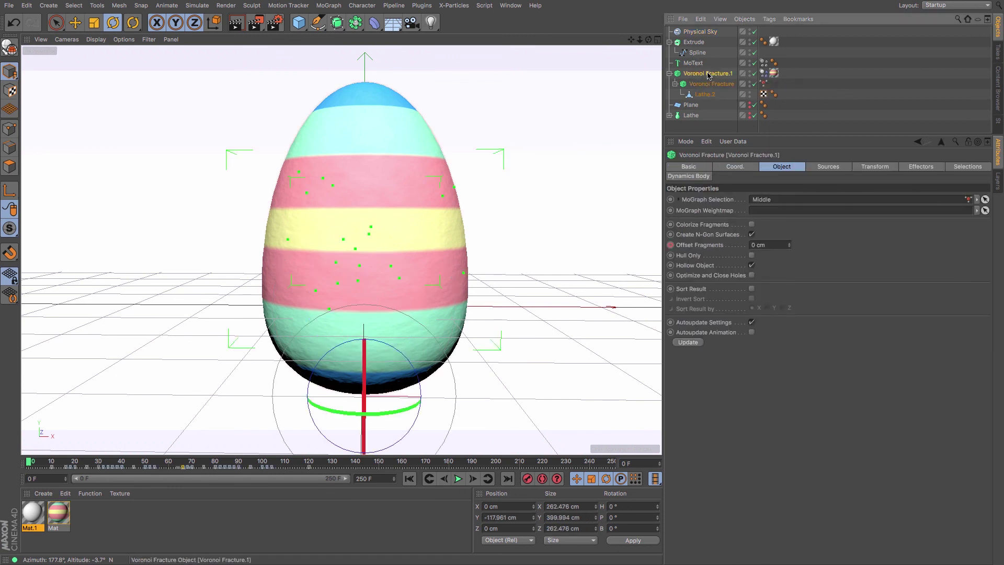
click(773, 74)
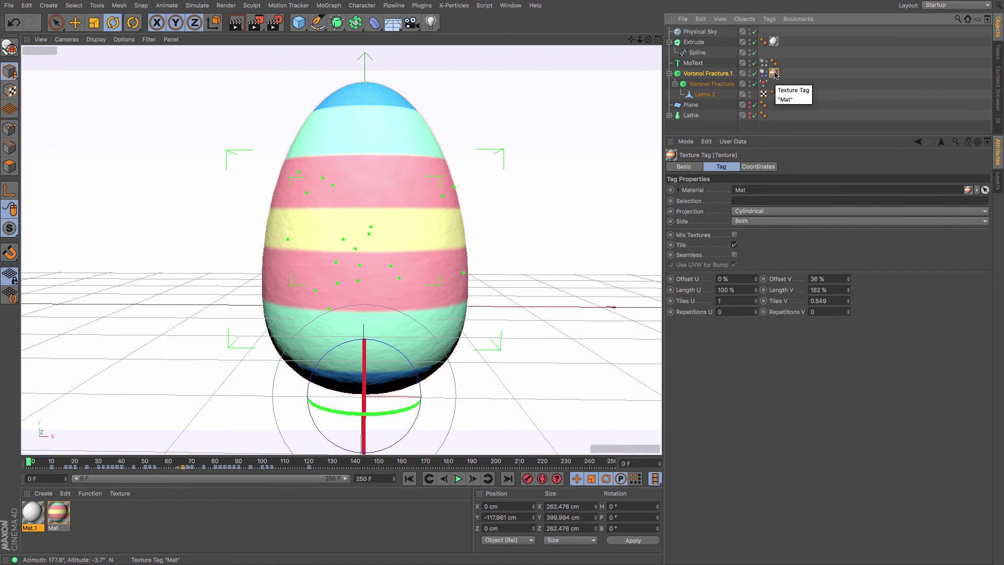
click(769, 19)
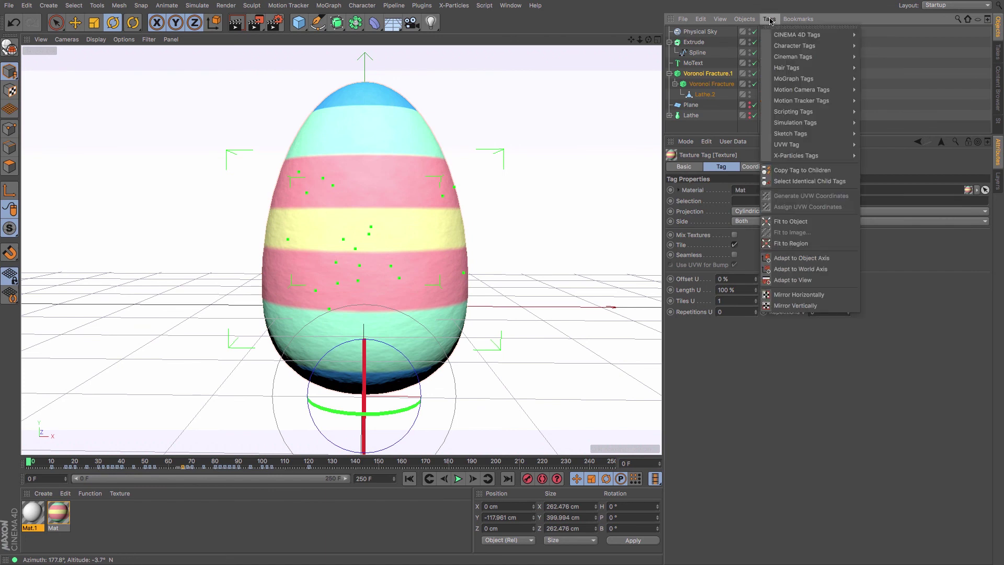
mouse_move(816, 35)
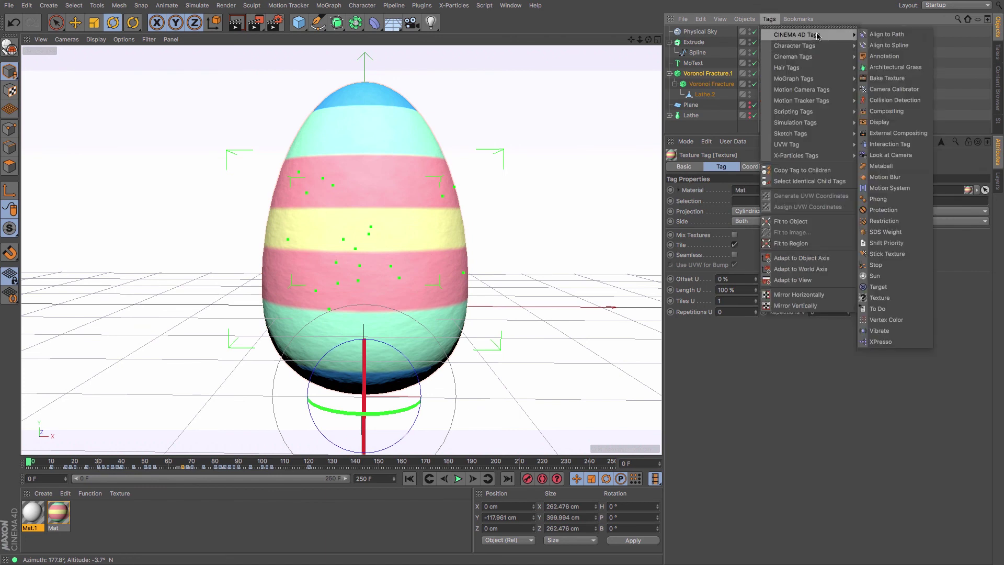
click(911, 256)
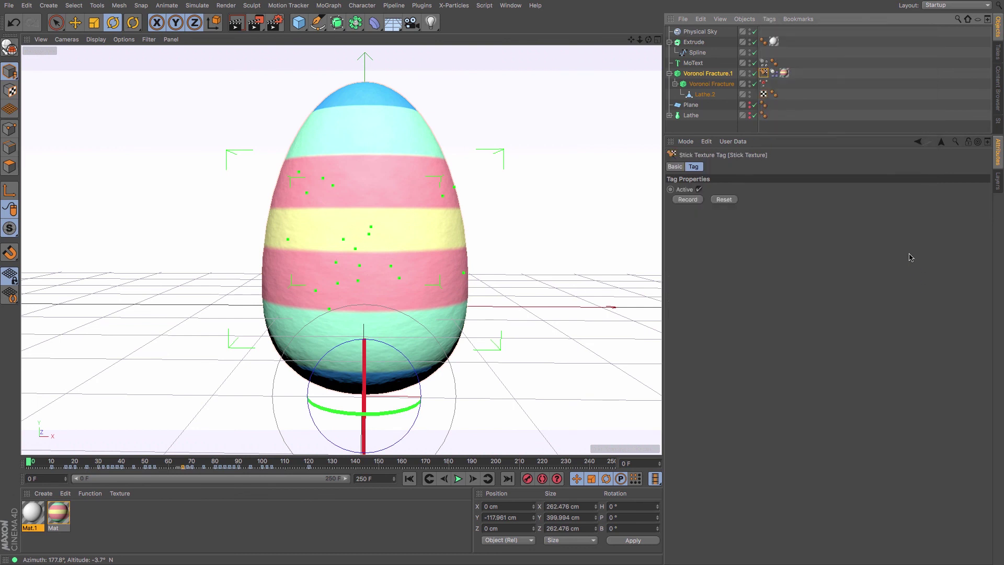
click(689, 200)
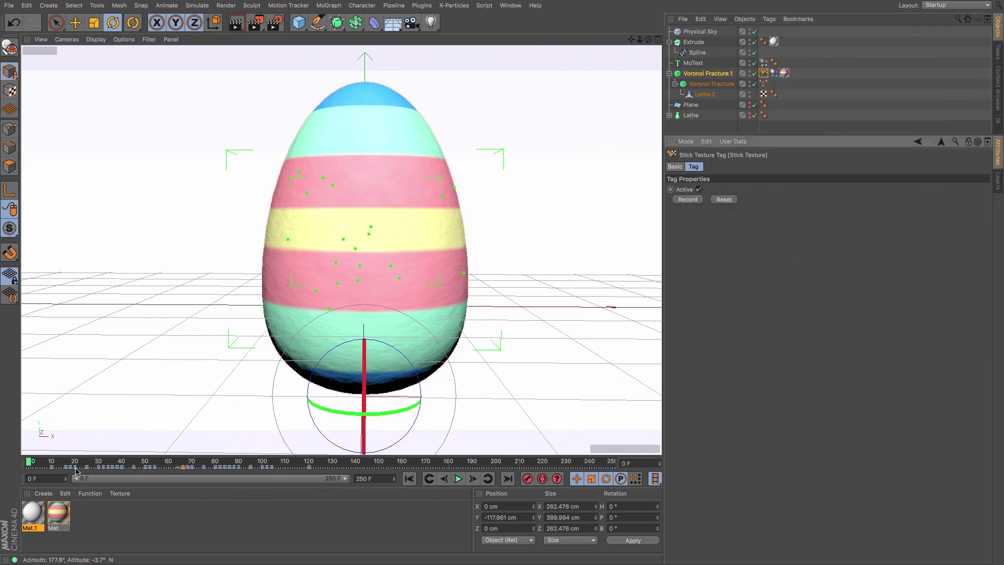
mouse_move(29, 464)
mouse_down()
mouse_move(406, 474)
mouse_move(282, 467)
mouse_up()
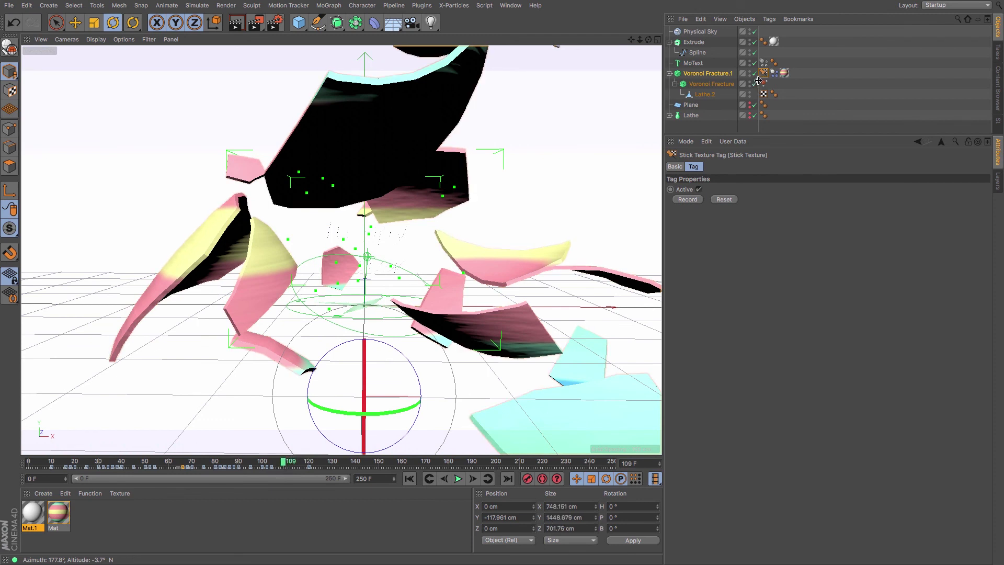
Delete the Stick Texture tag and move the striped texture tag from Voronoi Fracture.1 to Lathe.2.
click(707, 95)
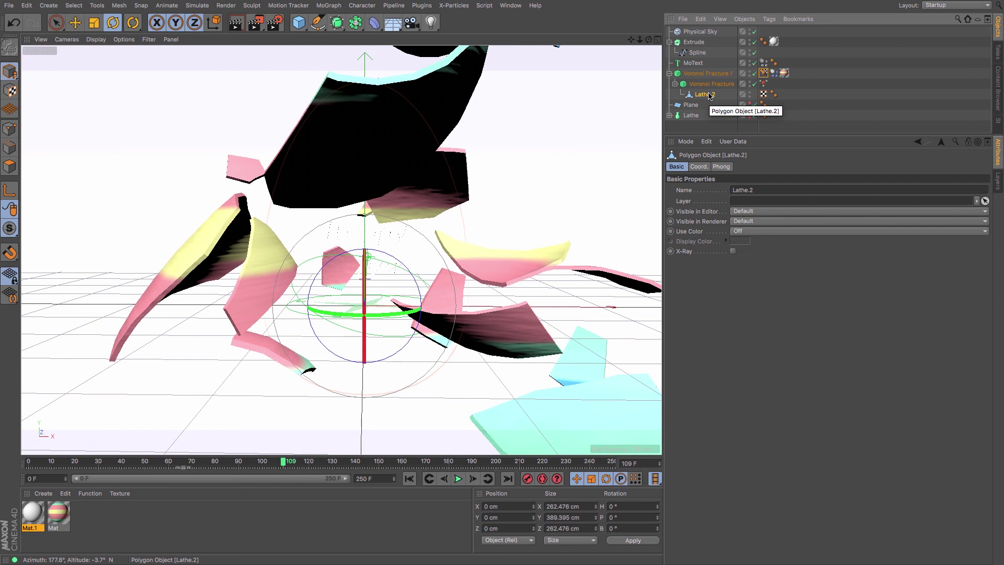
click(765, 75)
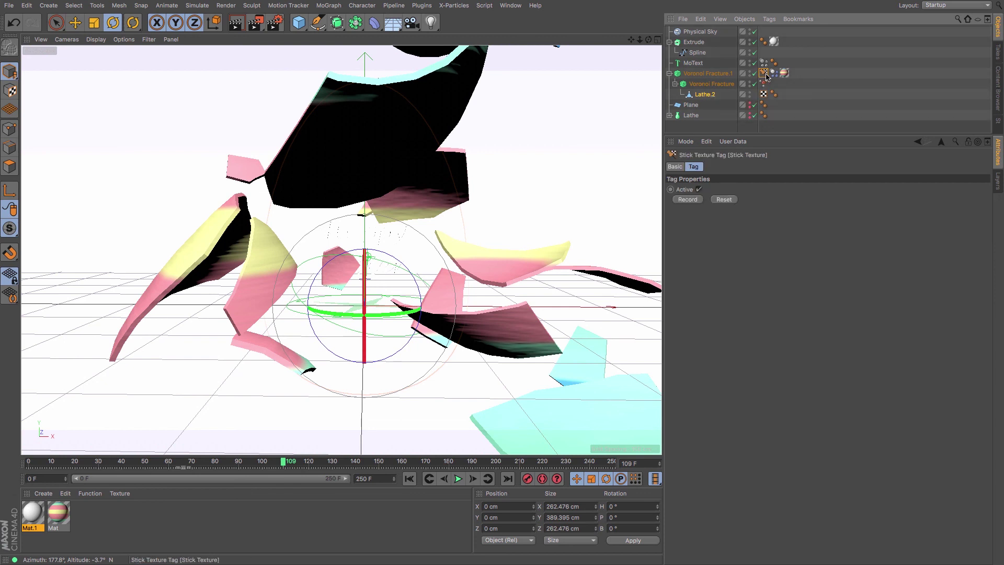
click(774, 73)
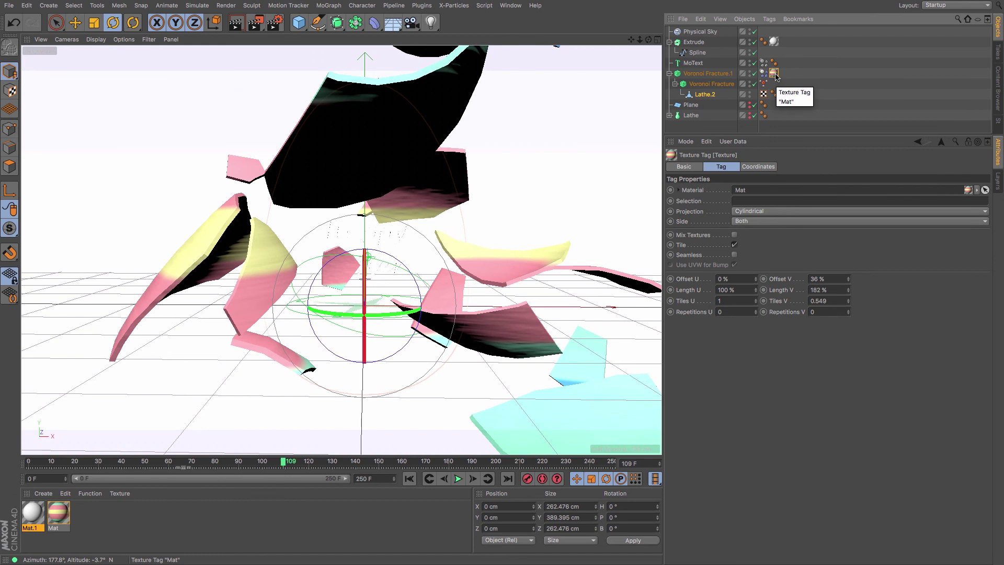
drag(776, 77, 786, 95)
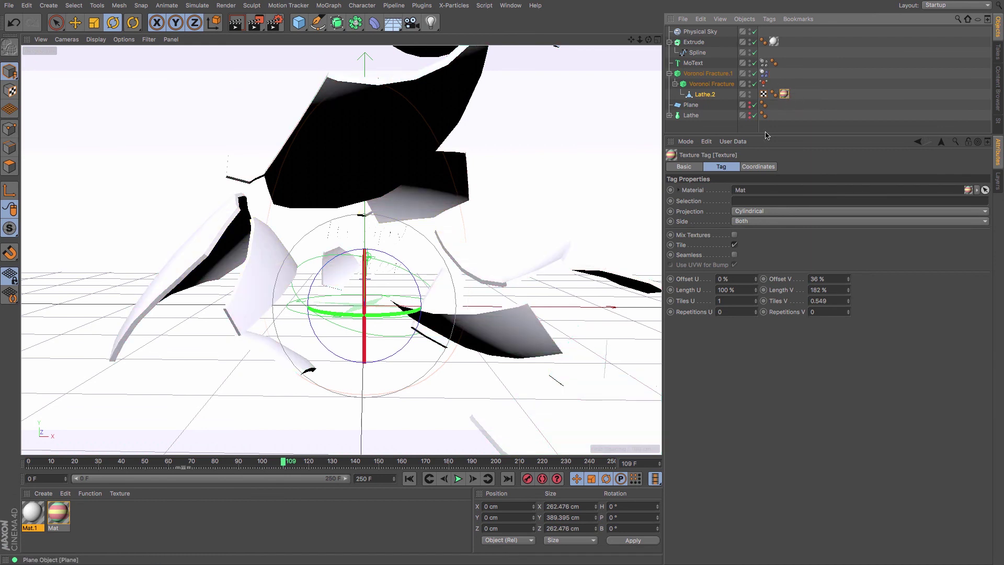
Render the egg at frame 0 and delete the striped texture tag from Lathe.2.
drag(282, 469, 3, 471)
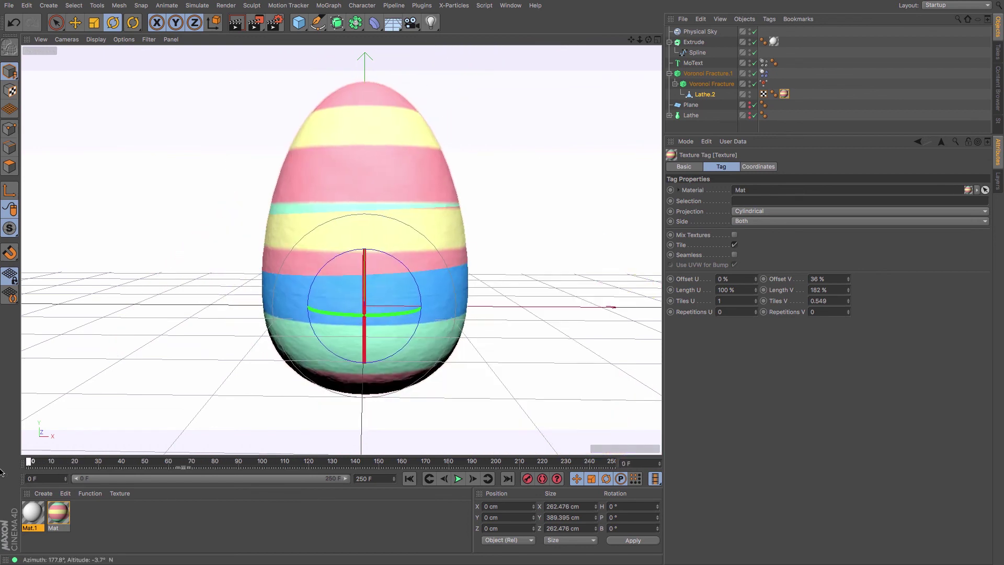
click(244, 22)
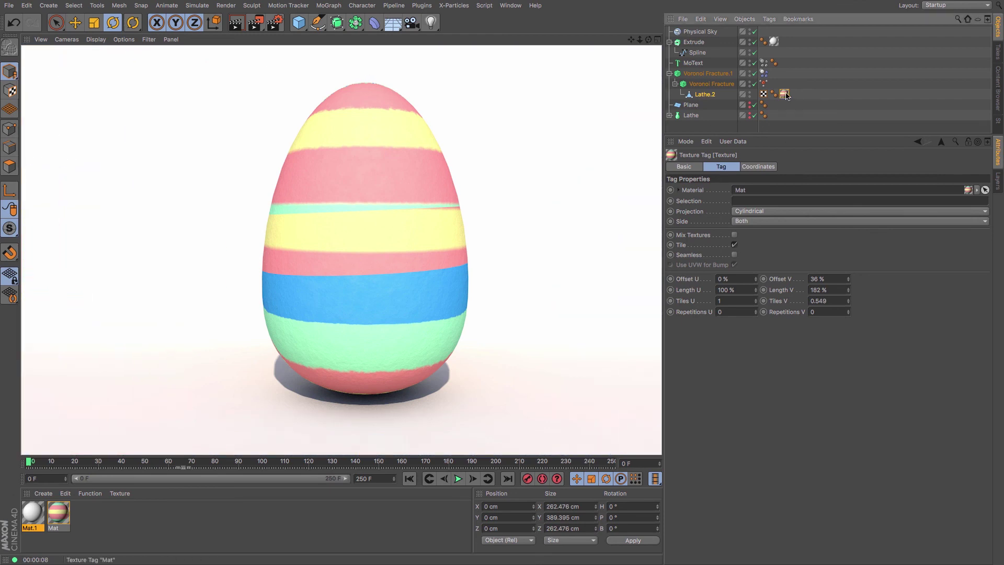
key(Delete)
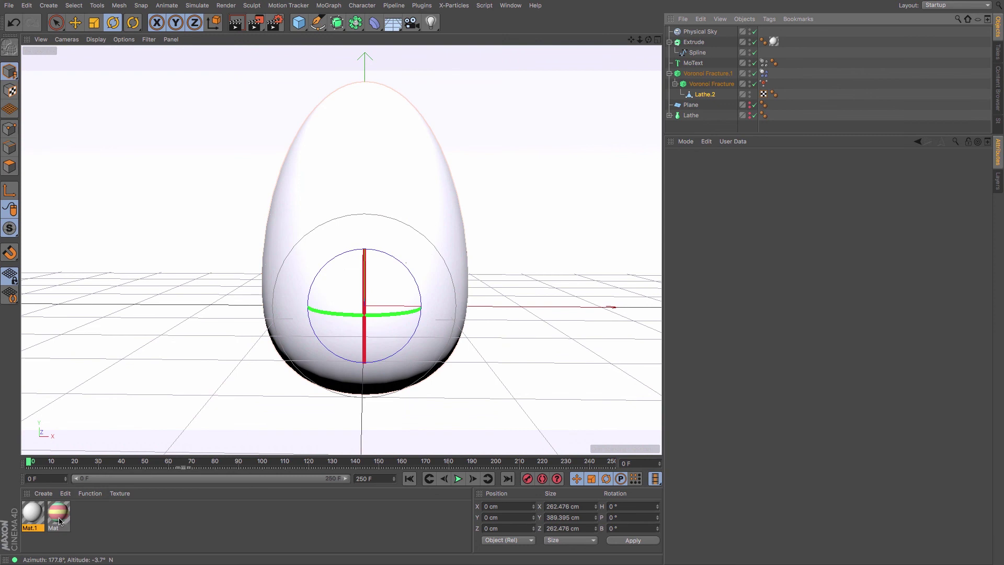
Apply the striped material to Lathe.2 and disable Voronoi Fracture and Voronoi Fracture.1.
drag(59, 521, 709, 95)
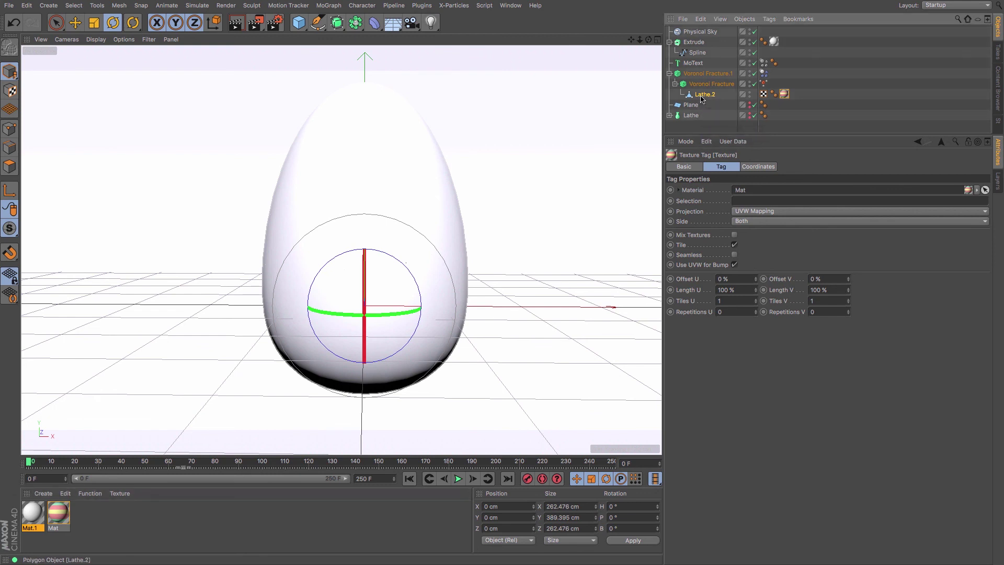
click(703, 96)
click(755, 84)
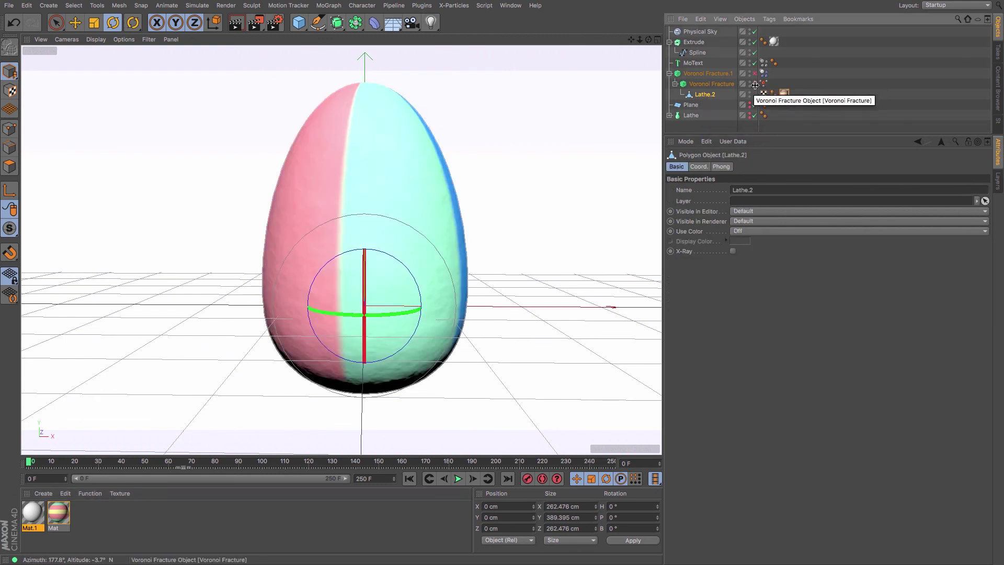
Set the striped texture's projection to Cylindrical with Offset V 96% and Length V 189%, and render the view.
click(785, 96)
click(790, 211)
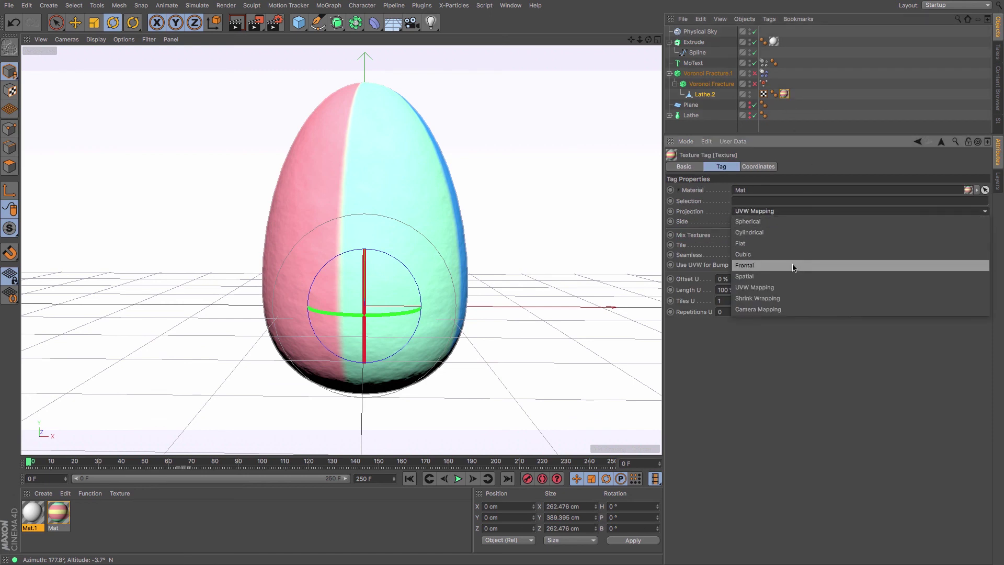
click(784, 234)
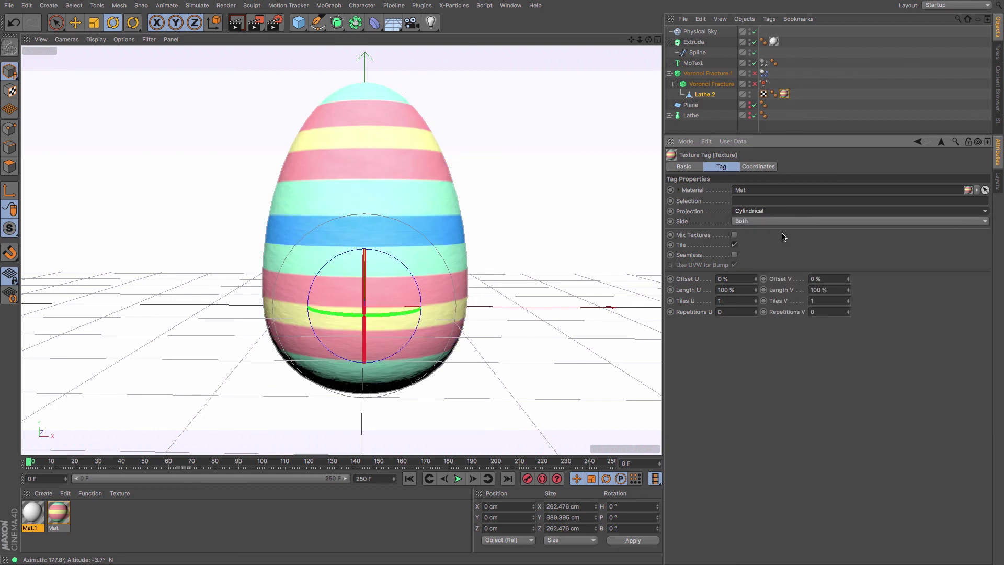
mouse_move(848, 284)
mouse_down()
mouse_move(852, 259)
mouse_move(848, 300)
mouse_move(848, 284)
mouse_up()
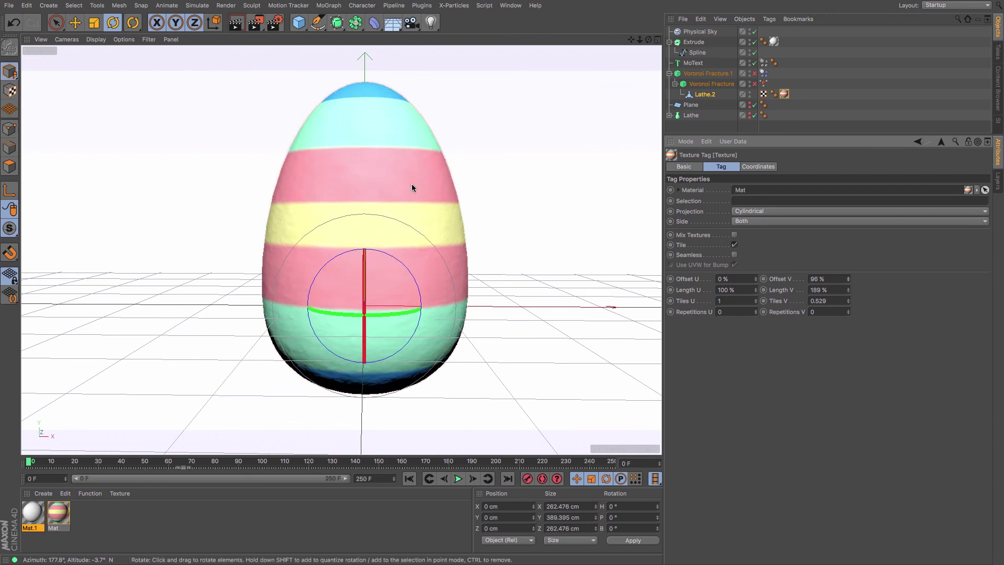
click(236, 23)
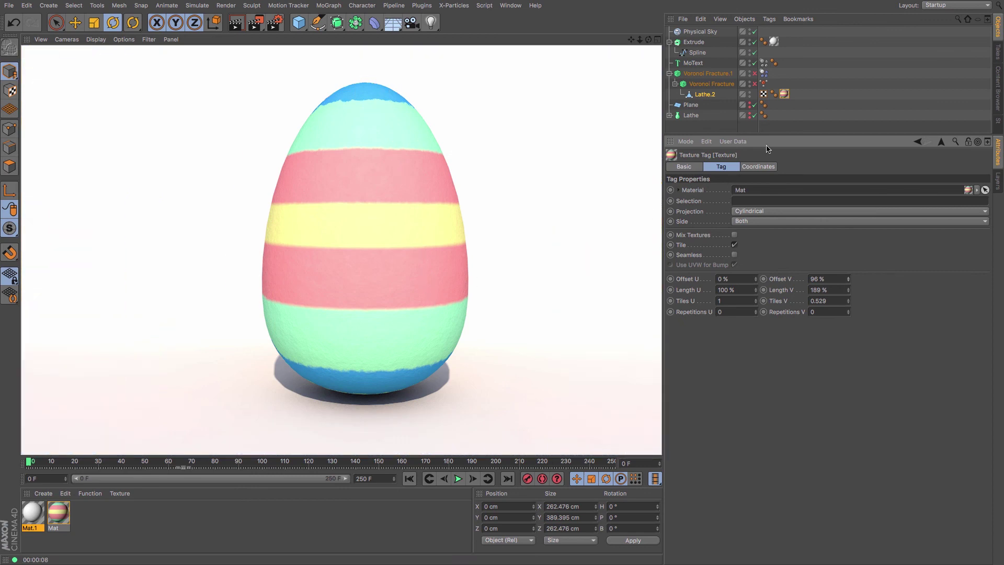
Add a Stick Texture tag to Lathe.2, record it, and re-enable both Voronoi Fracture objects.
click(705, 94)
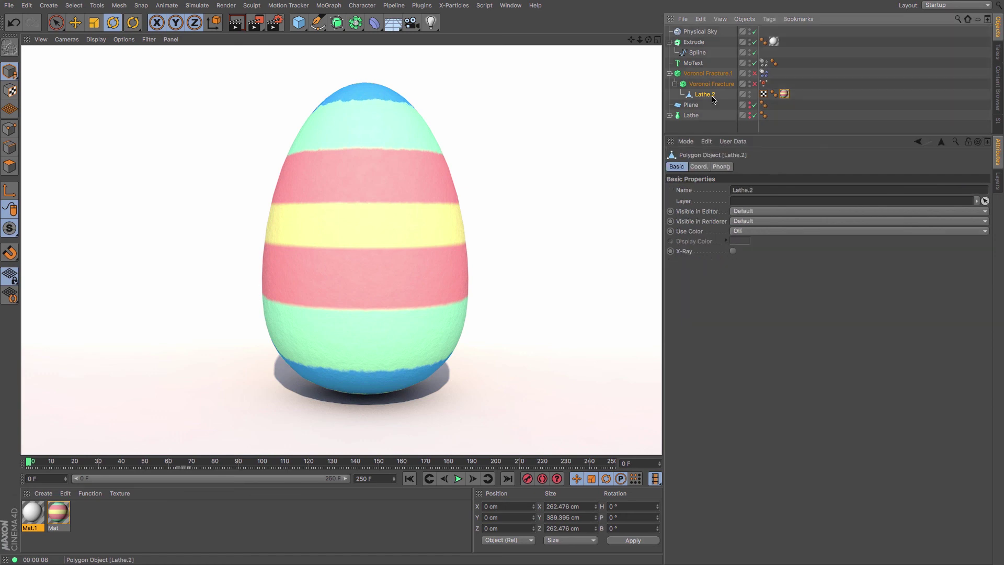
click(770, 19)
mouse_move(801, 35)
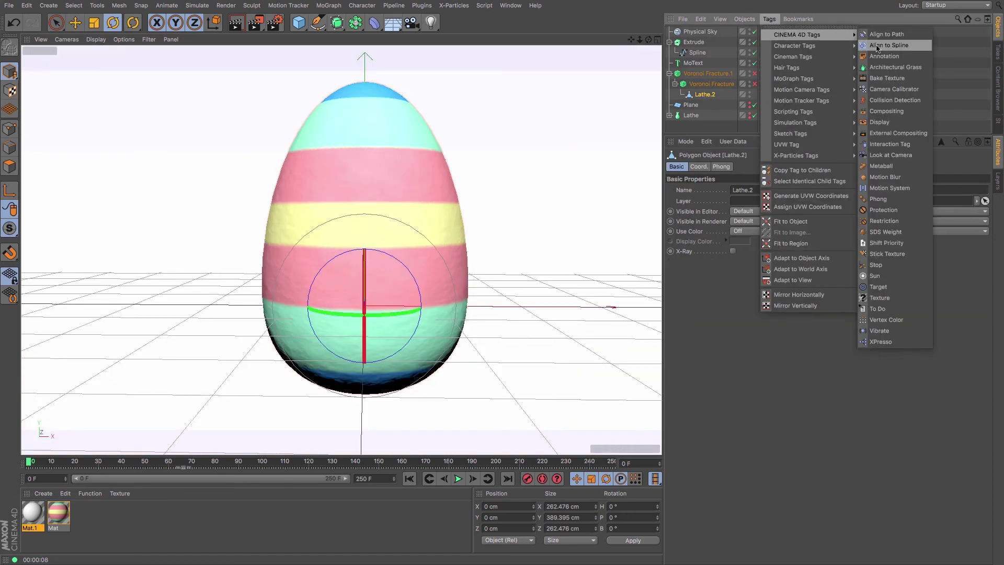
click(887, 254)
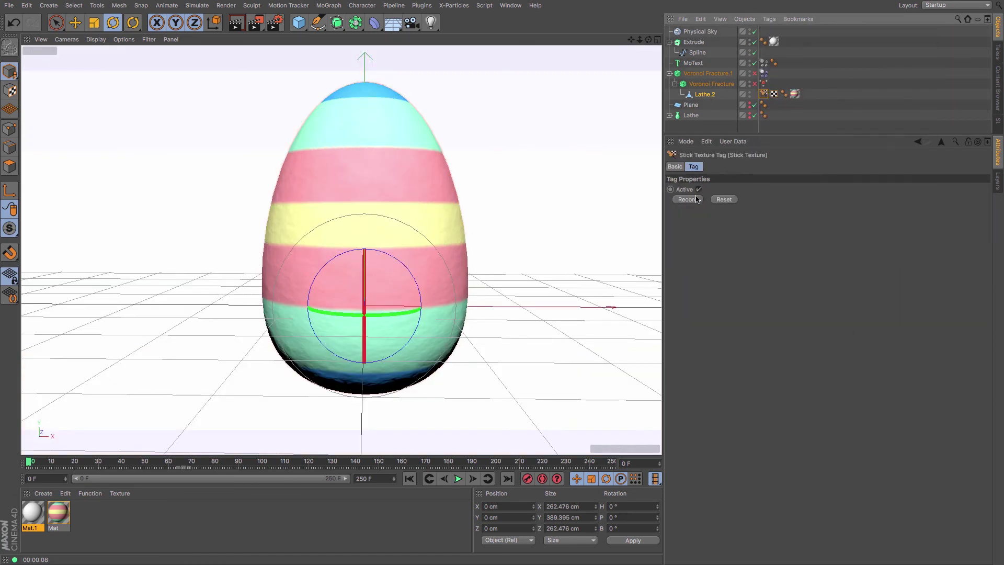
click(694, 201)
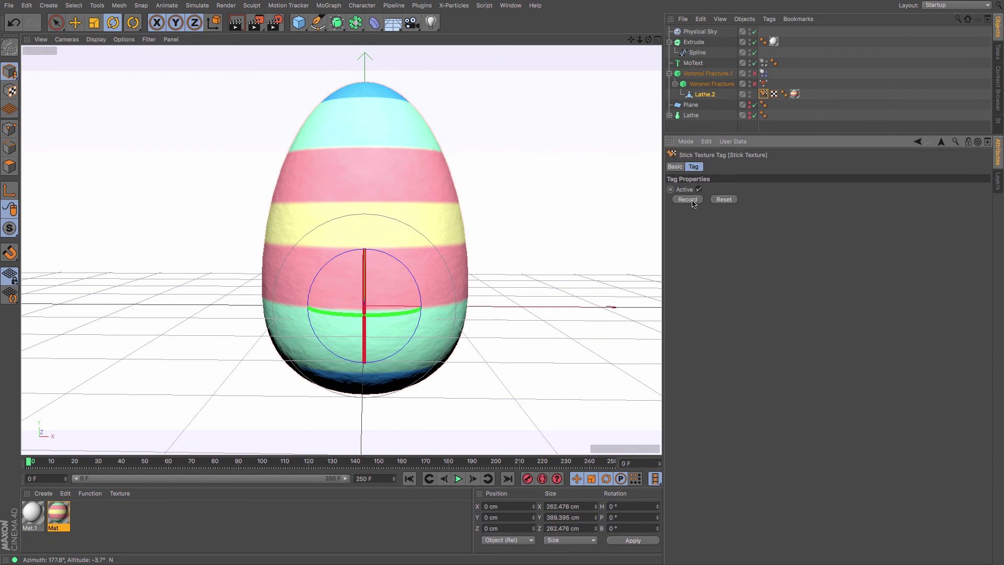
click(755, 85)
click(756, 74)
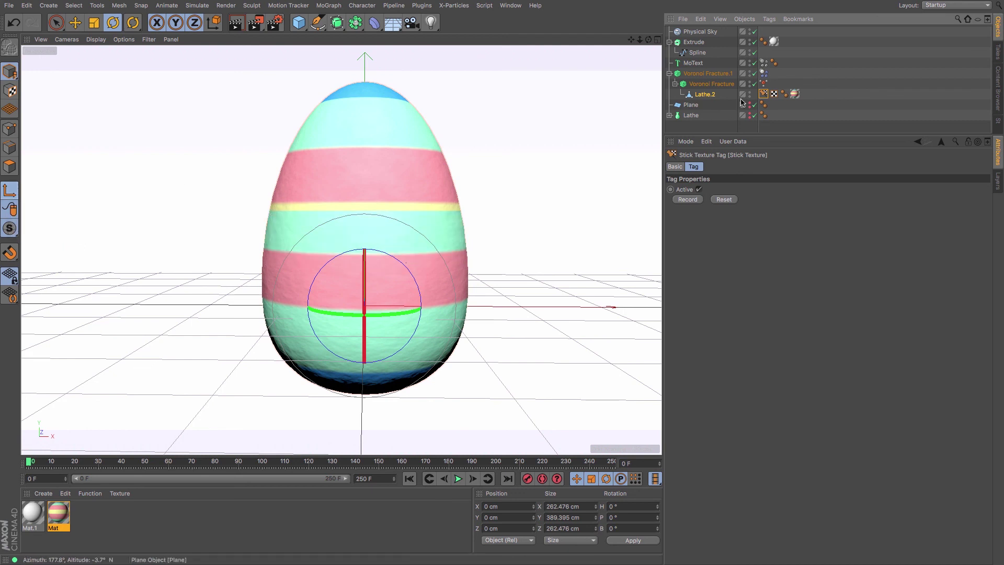
Set the Y position of Voronoi Fracture.1 to 0 cm and scrub the animation to frame 190.
click(707, 73)
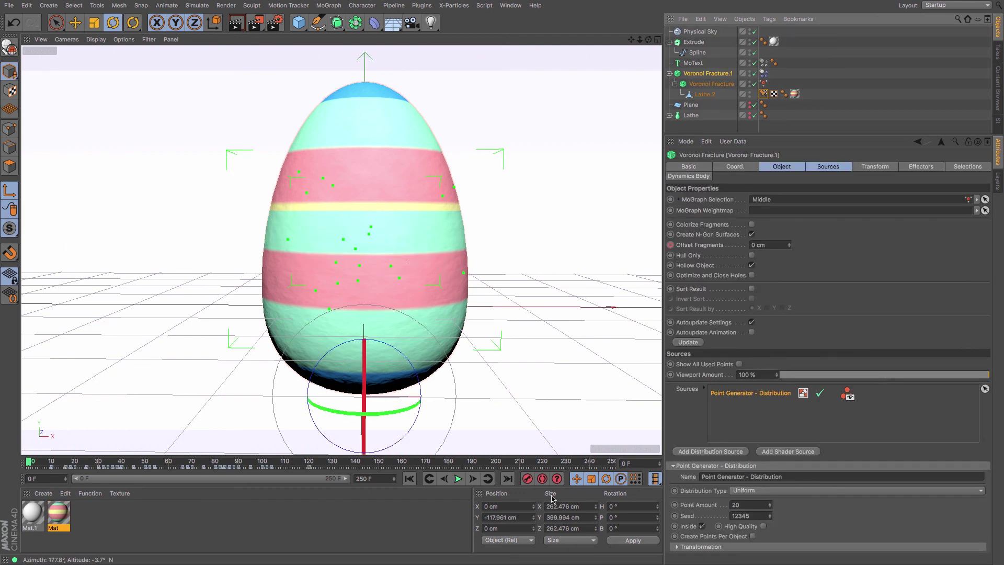
drag(526, 518, 439, 517)
text(0)
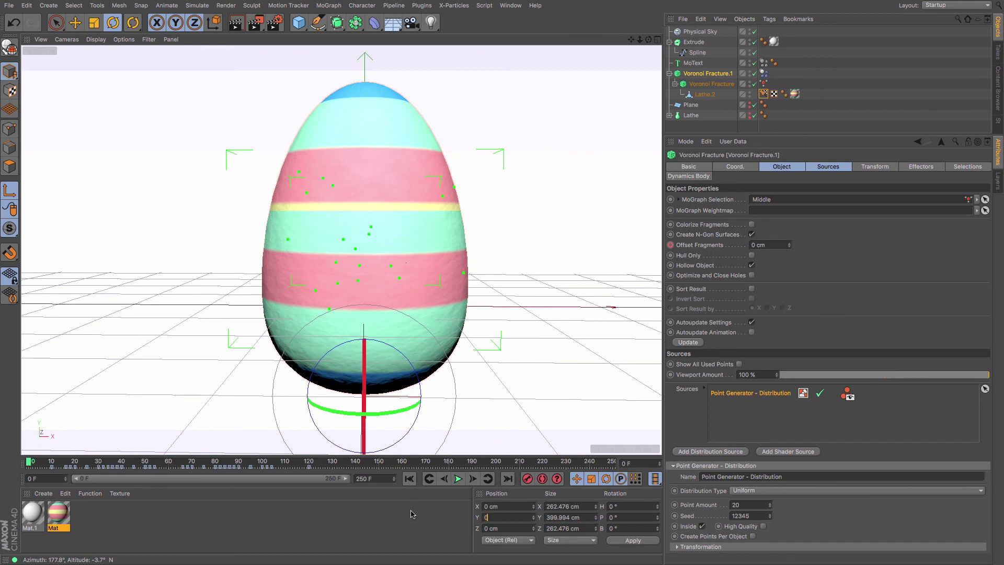
key(Return)
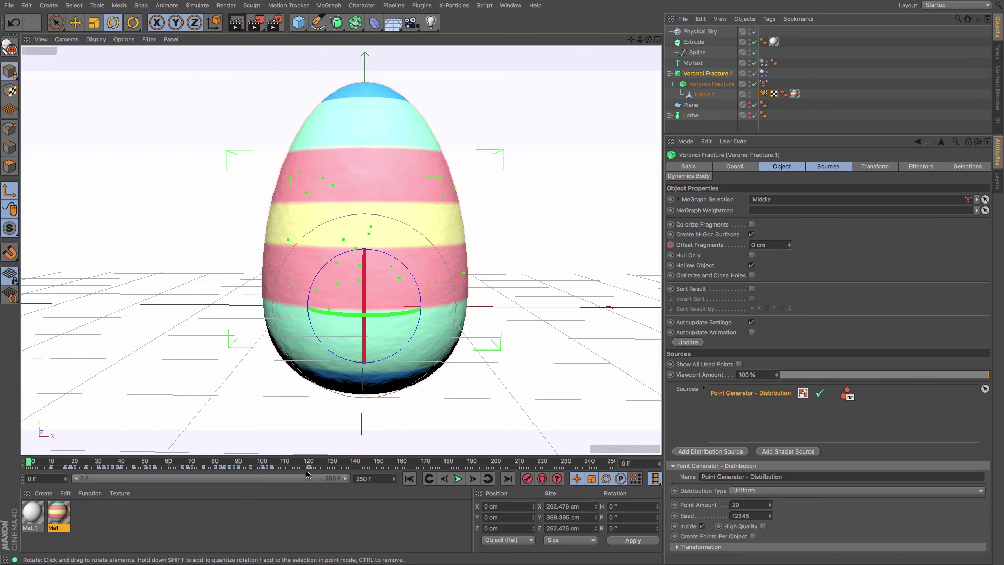
drag(31, 465, 473, 482)
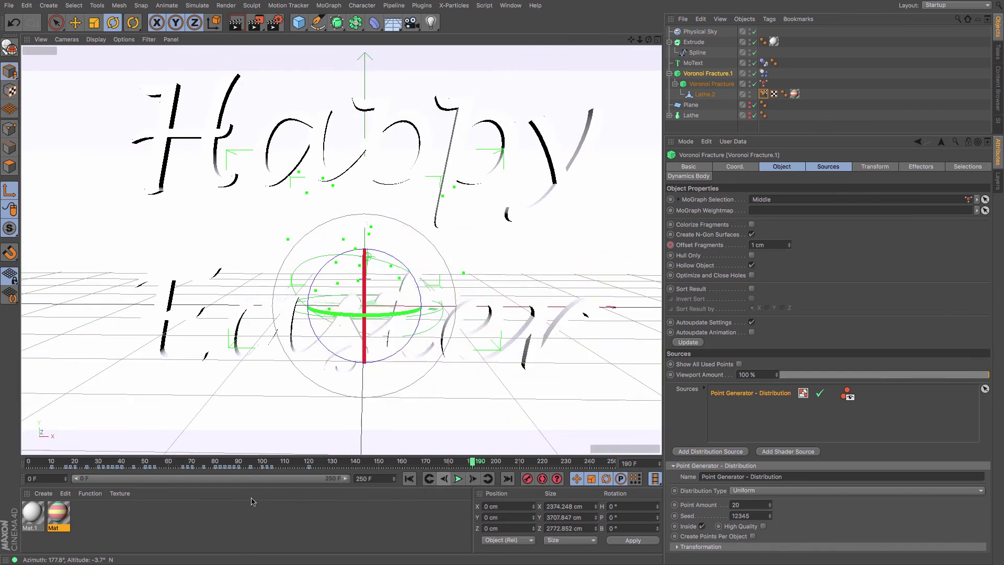
Create a new material and make its color bright yellow with 100% saturation and 100% value.
double_click(88, 518)
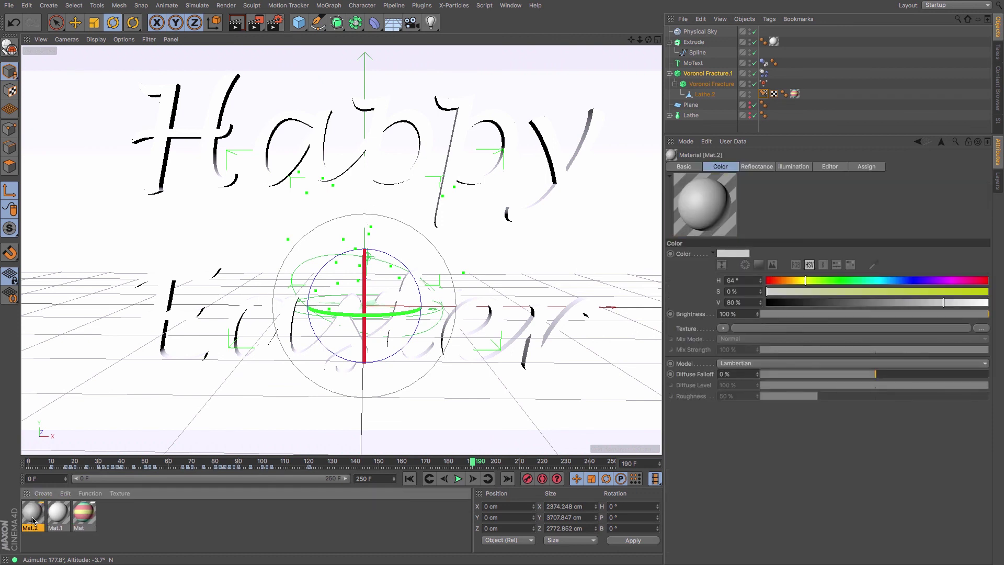
double_click(32, 519)
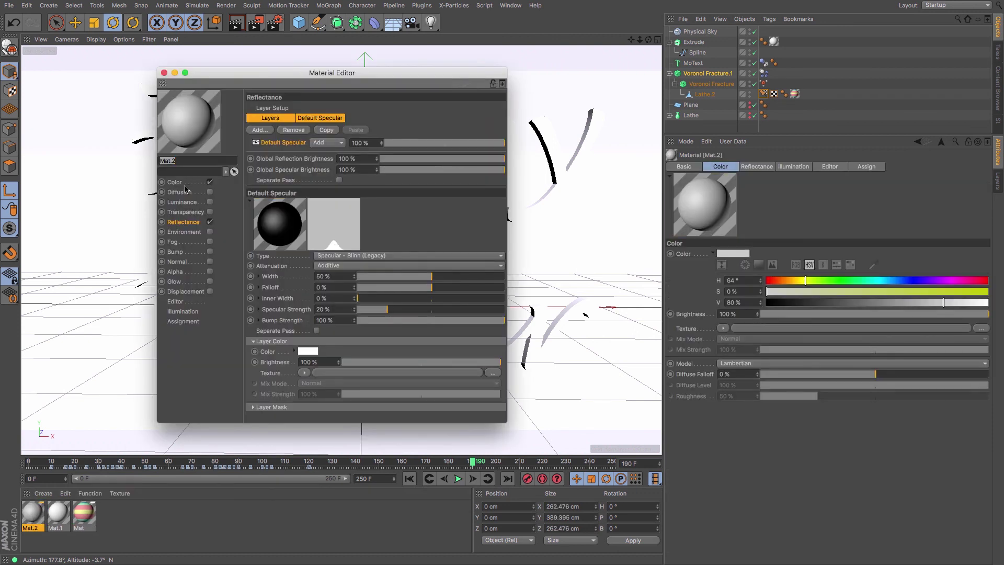
click(183, 183)
drag(377, 150, 504, 147)
click(502, 157)
click(504, 157)
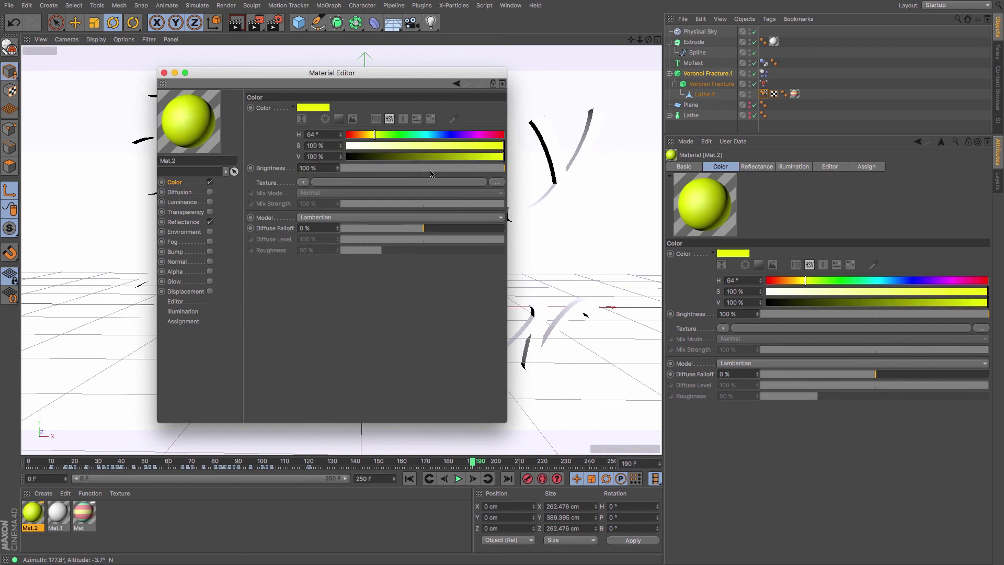
Set the yellow material's specular width to 25% and specular strength to 100%, and apply the material to MoText.
click(183, 222)
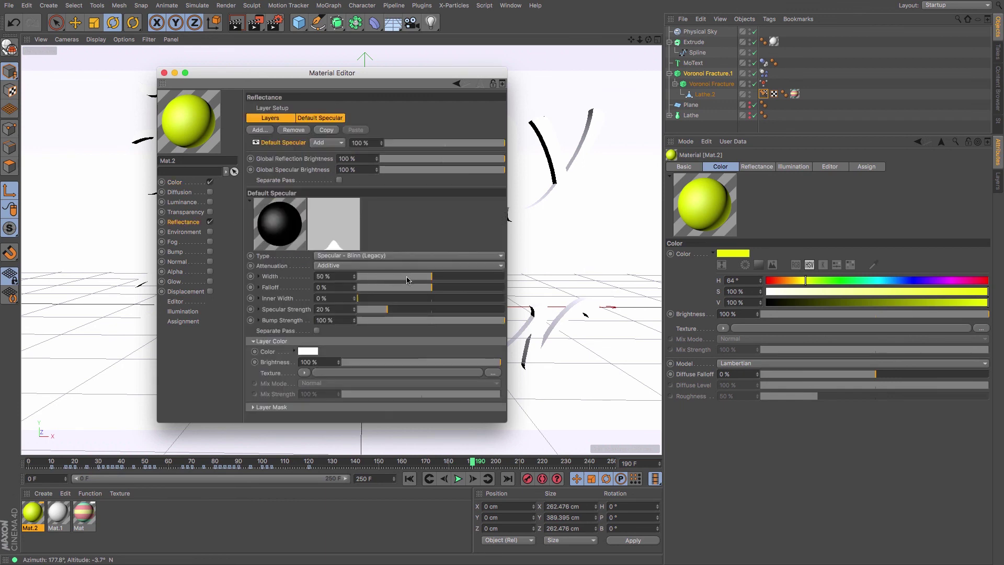
drag(408, 280, 400, 283)
drag(387, 309, 510, 320)
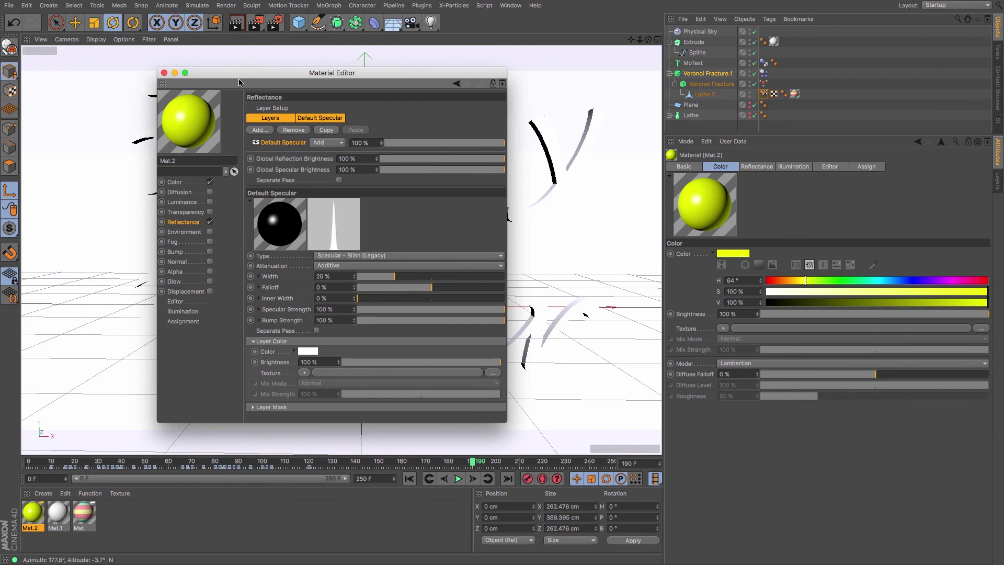
drag(239, 76, 420, 115)
click(344, 113)
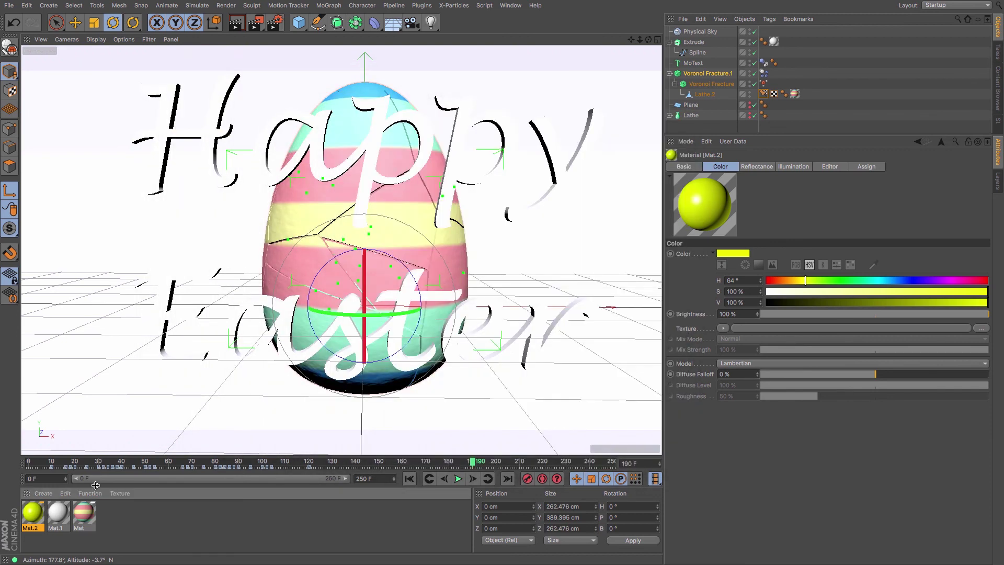
drag(35, 525, 691, 65)
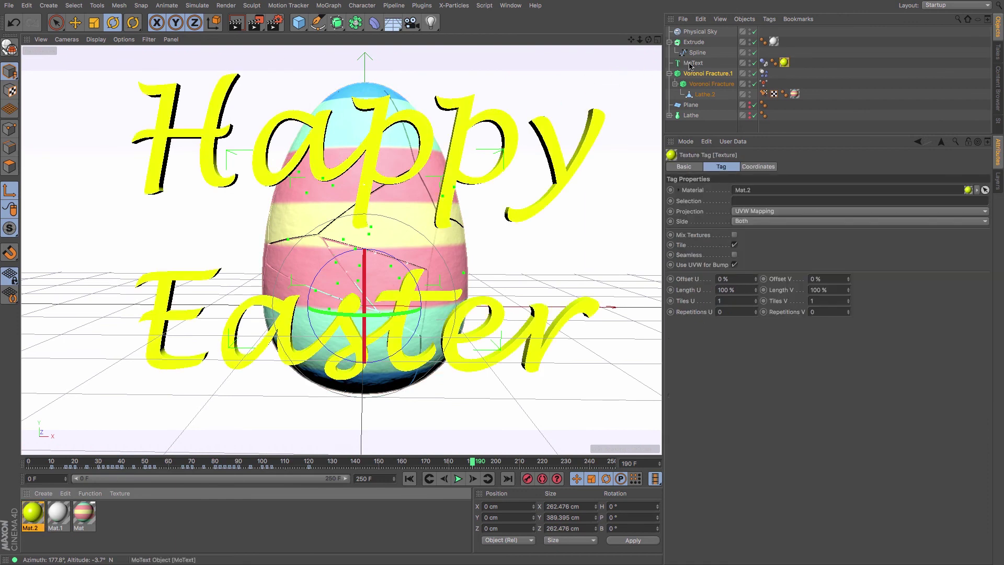
Play the animation from frame 0 to frame 232 and render the view of the yellow text.
click(410, 479)
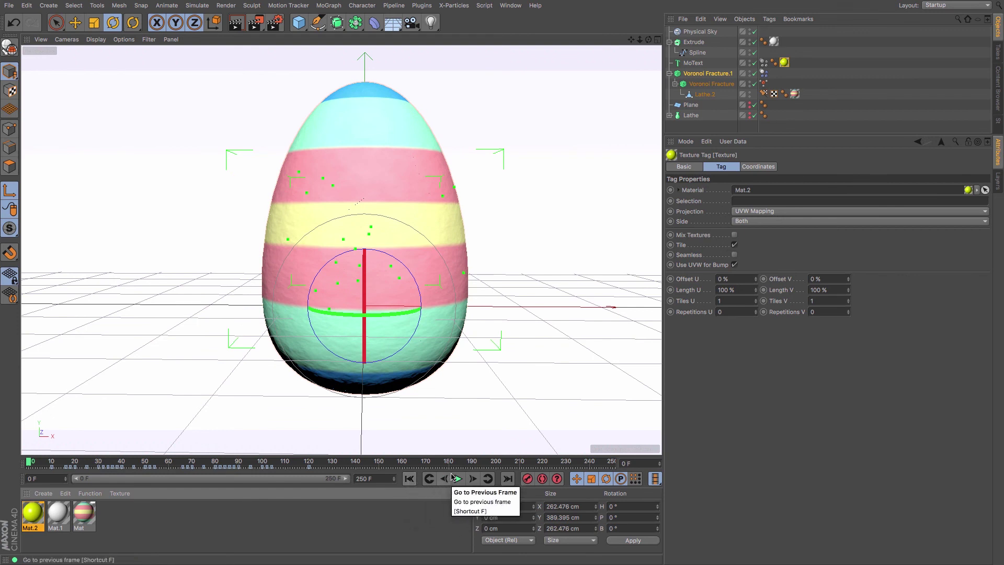
click(695, 129)
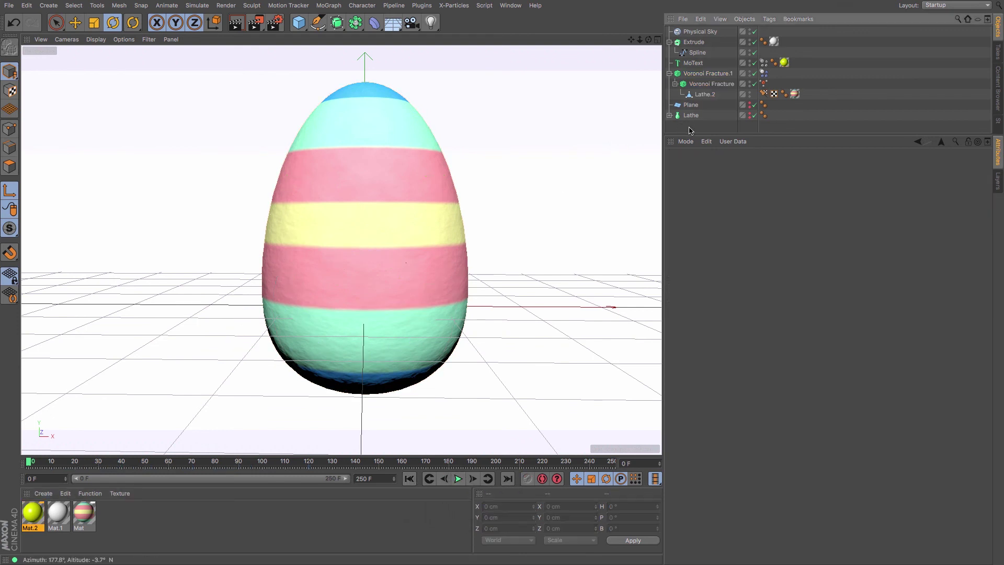
click(458, 479)
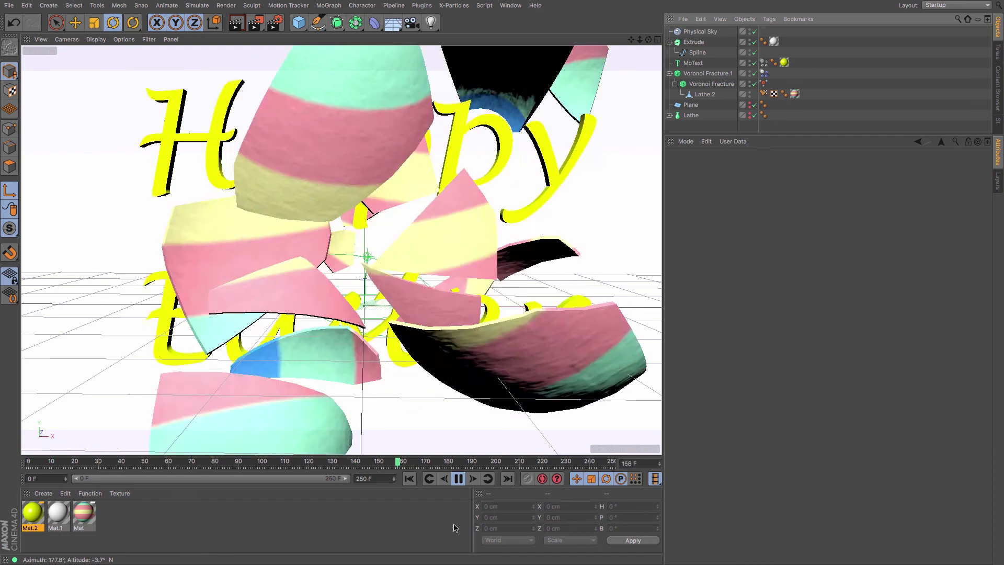
click(459, 478)
click(240, 27)
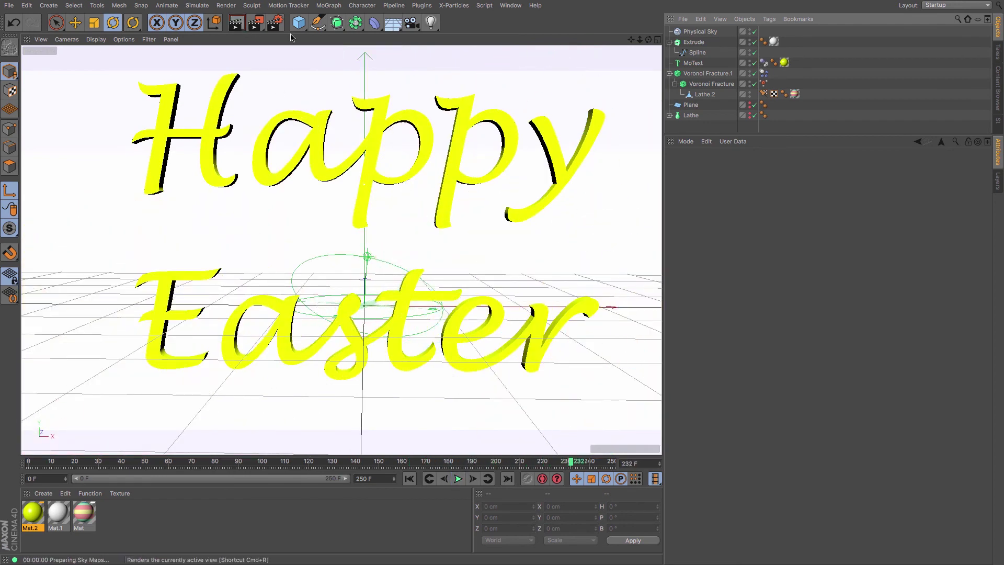